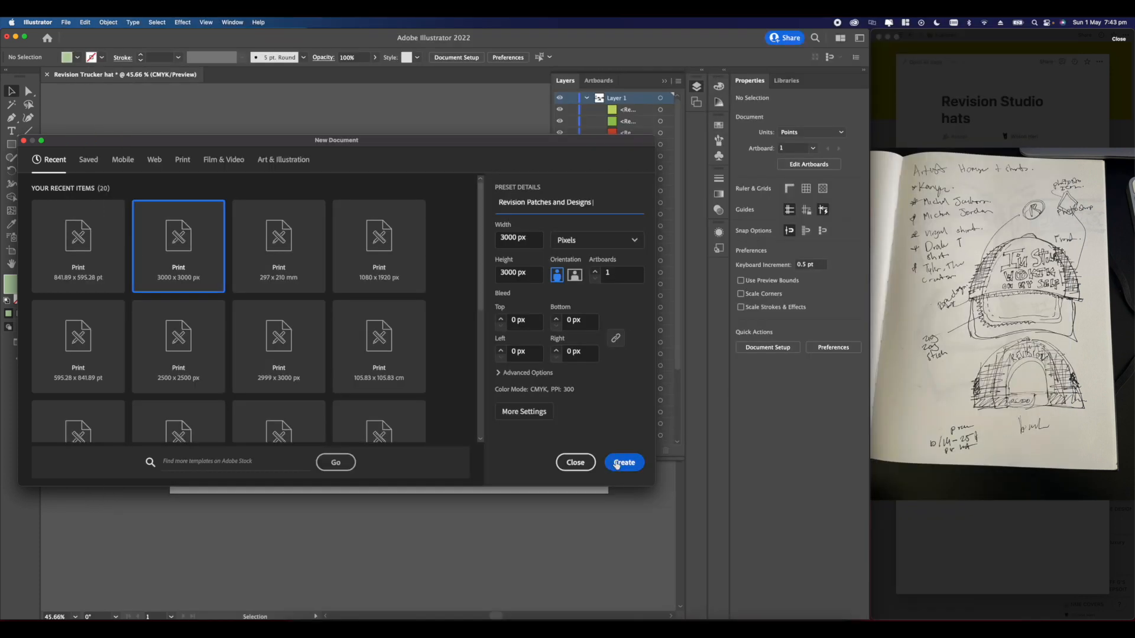
- Create the 3000 x 3000 px document "Revision Patches and Designs"
click(616, 465)
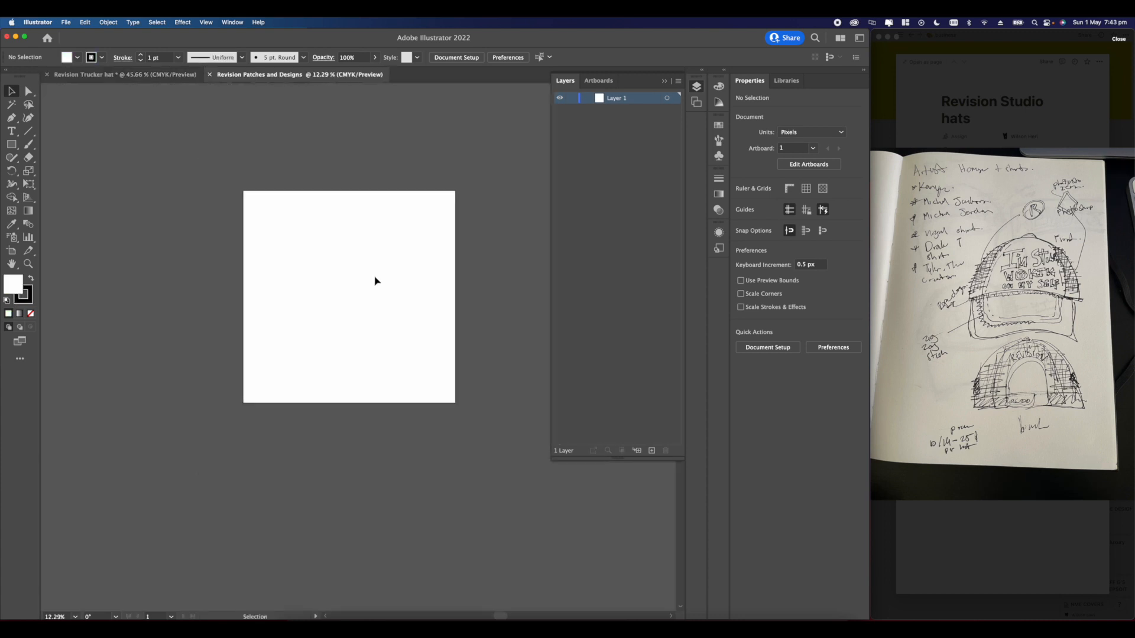
scroll(336, 267, up, 3)
drag(275, 251, 382, 292)
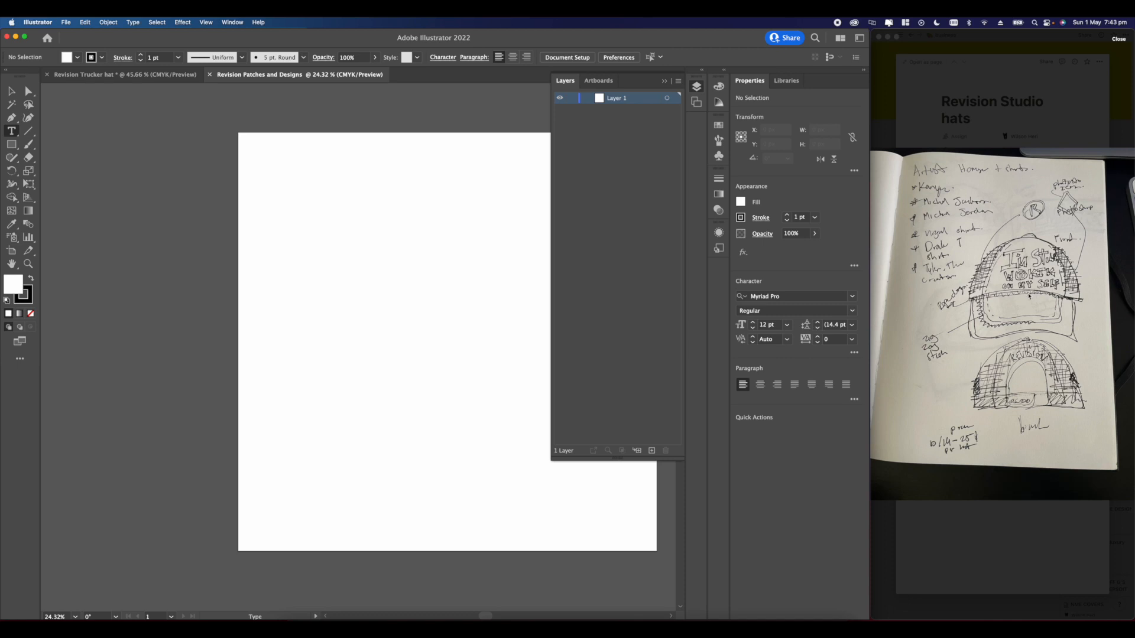
- Add the three-line text "I'm Still / Working / On my Self" outside the artboard and enlarge it
scroll(303, 201, up, 5)
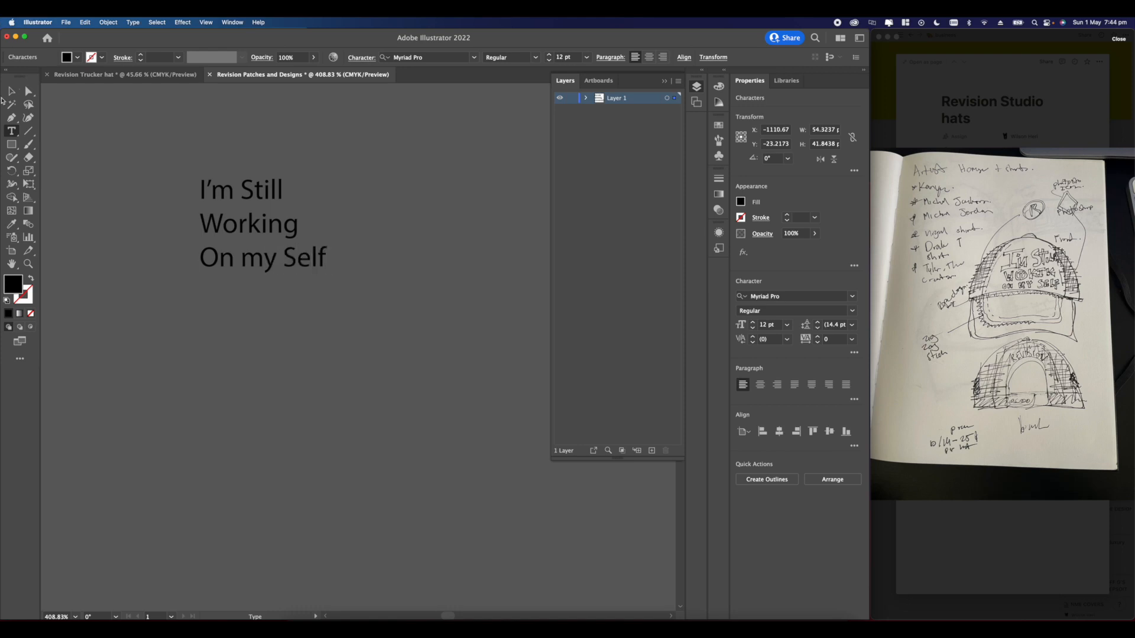
scroll(183, 190, down, 3)
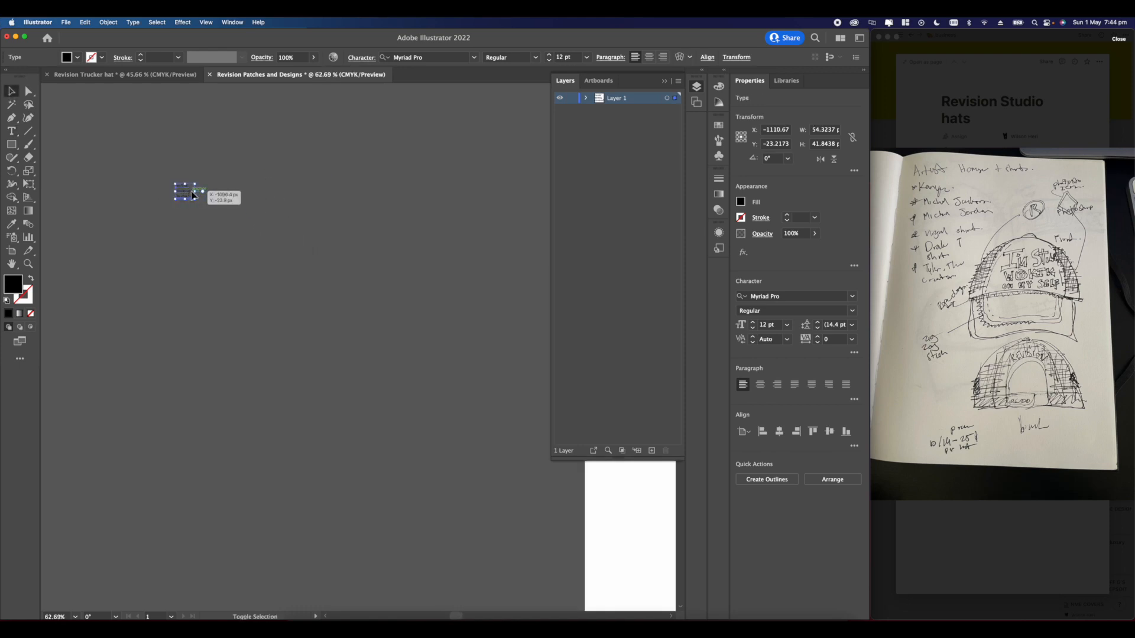
click(390, 206)
scroll(406, 211, right, 3)
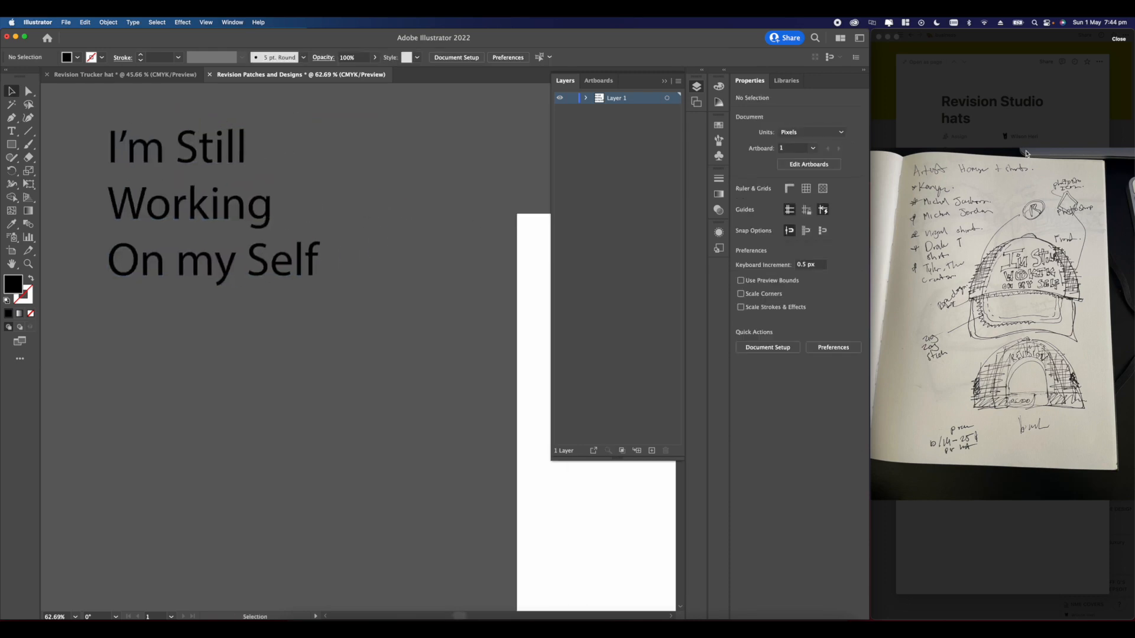
- Examine the trucker hat reference photo and the hand-drawn hat sketch on the Notion page
click(1026, 477)
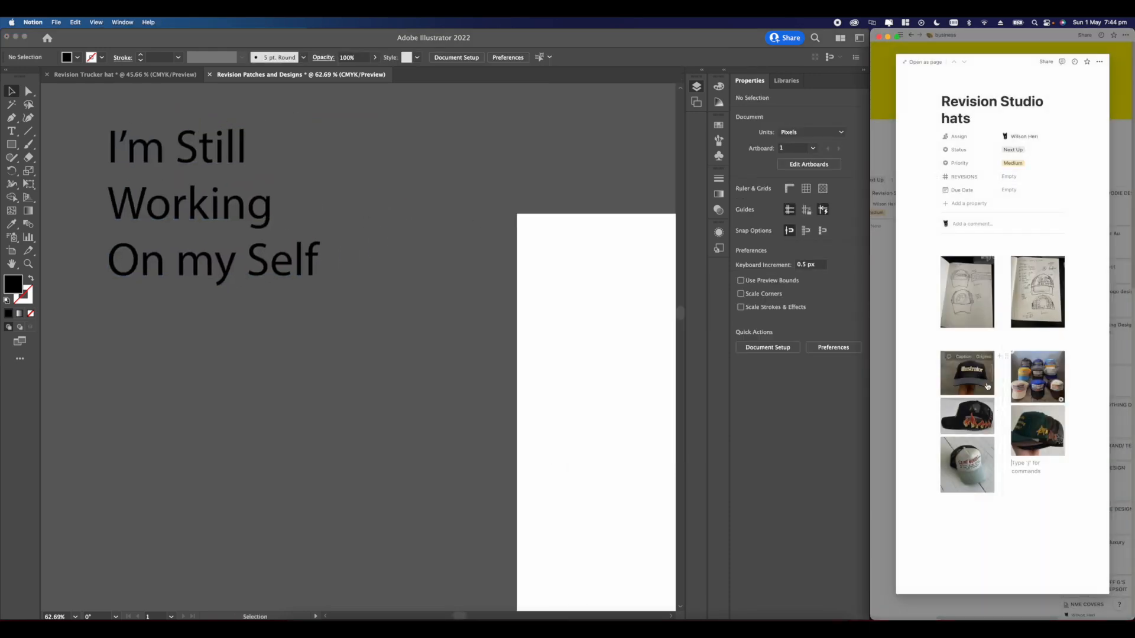
click(1036, 378)
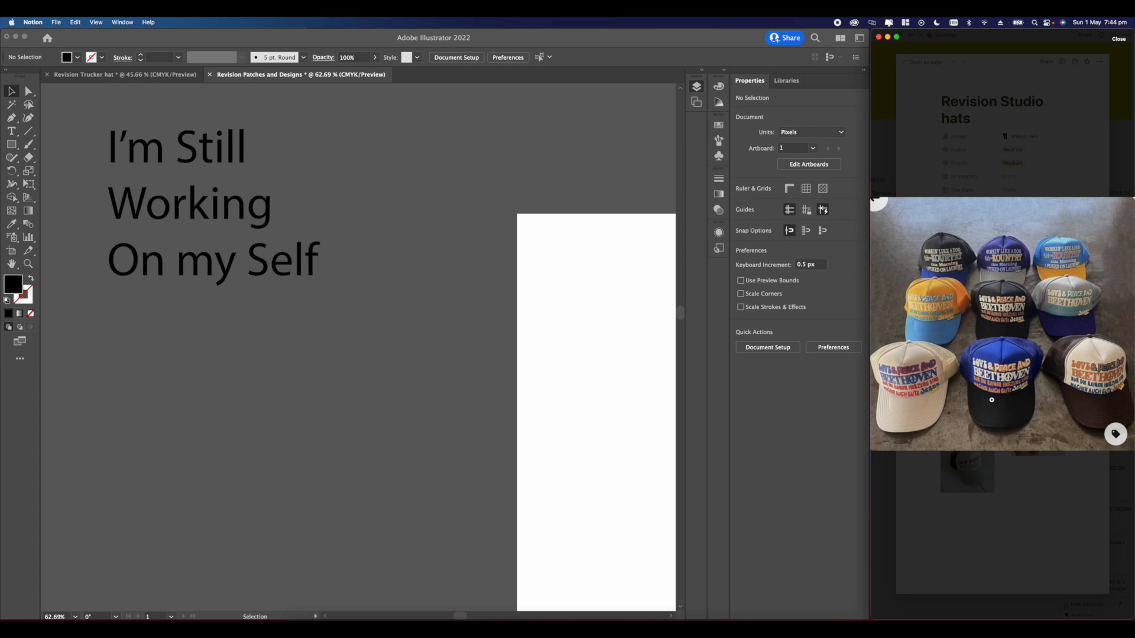
click(1029, 479)
click(258, 228)
scroll(259, 228, up, 4)
scroll(267, 255, down, 4)
scroll(345, 243, right, 1)
scroll(266, 246, up, 3)
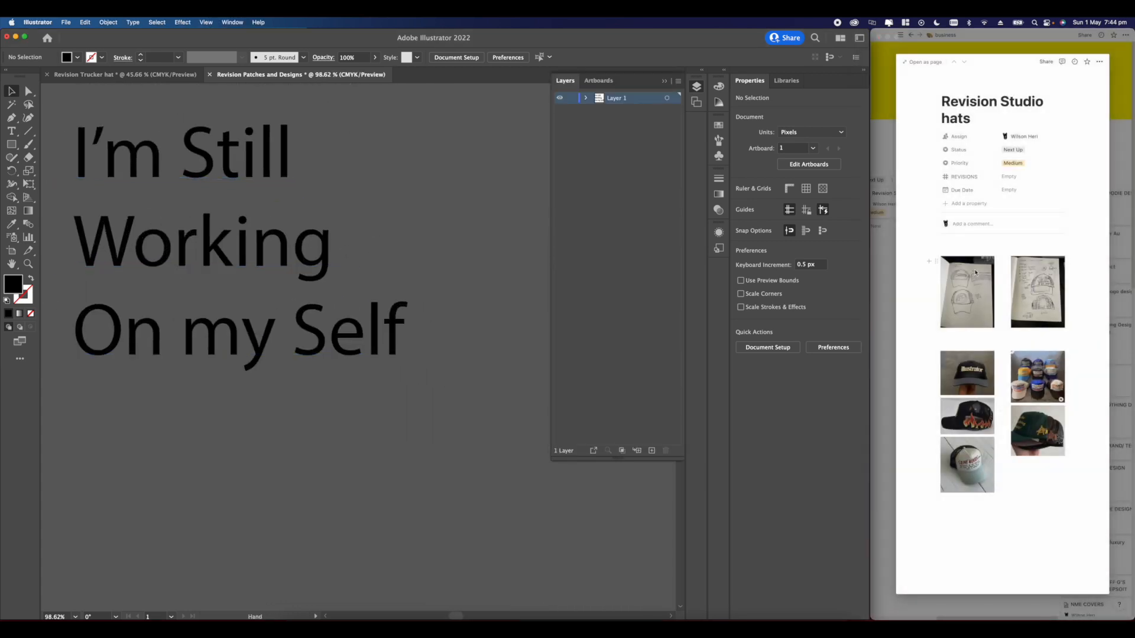
click(971, 275)
- Duplicate the three-line text directly below the original
click(206, 275)
scroll(223, 237, down, 5)
alt+drag(264, 254, 266, 372)
scroll(263, 372, up, 3)
- Remove the line "I'm Still" from the lower copy and centre-align its remaining text
key(t)
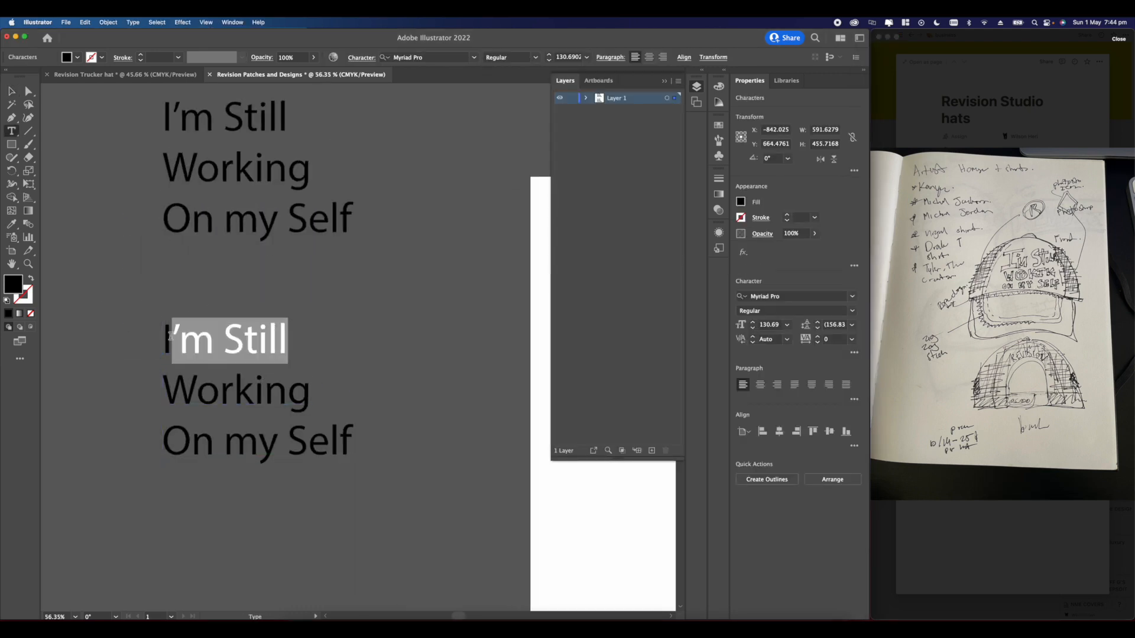
click(760, 384)
click(302, 374)
- Scale the centred two-line text up proportionally to about 241 pt
scroll(302, 374, down, 3)
click(261, 393)
shift+drag(289, 378, 385, 414)
- Set the font of the "Working On my Self" text to Alpenkreuzer
scroll(355, 331, down, 2)
click(852, 296)
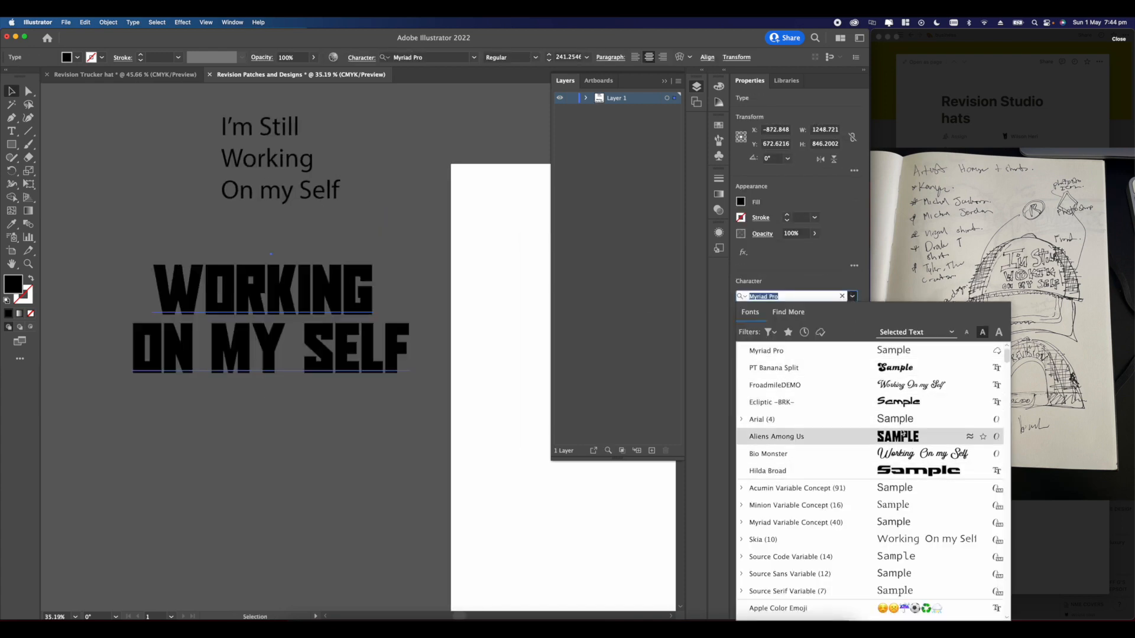
scroll(914, 473, down, 10)
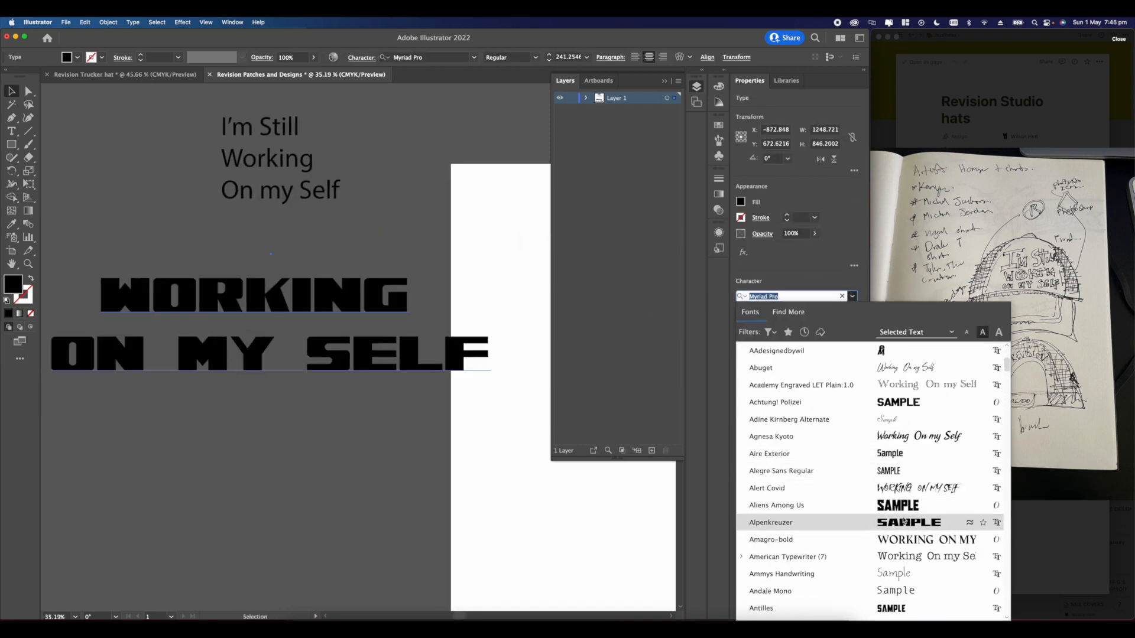
click(904, 522)
click(364, 427)
scroll(364, 413, down, 2)
- Try other fonts for the "On my Self" line and the "Working" line separately
key(t)
drag(353, 408, 376, 408)
triple_click(355, 367)
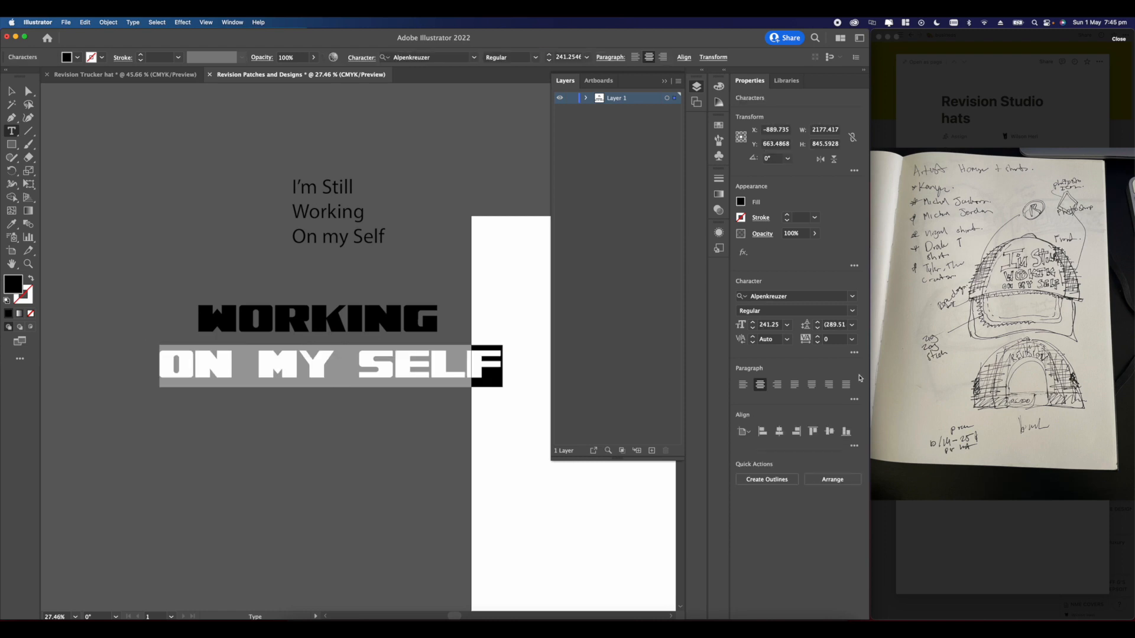
click(852, 297)
scroll(868, 357, down, 5)
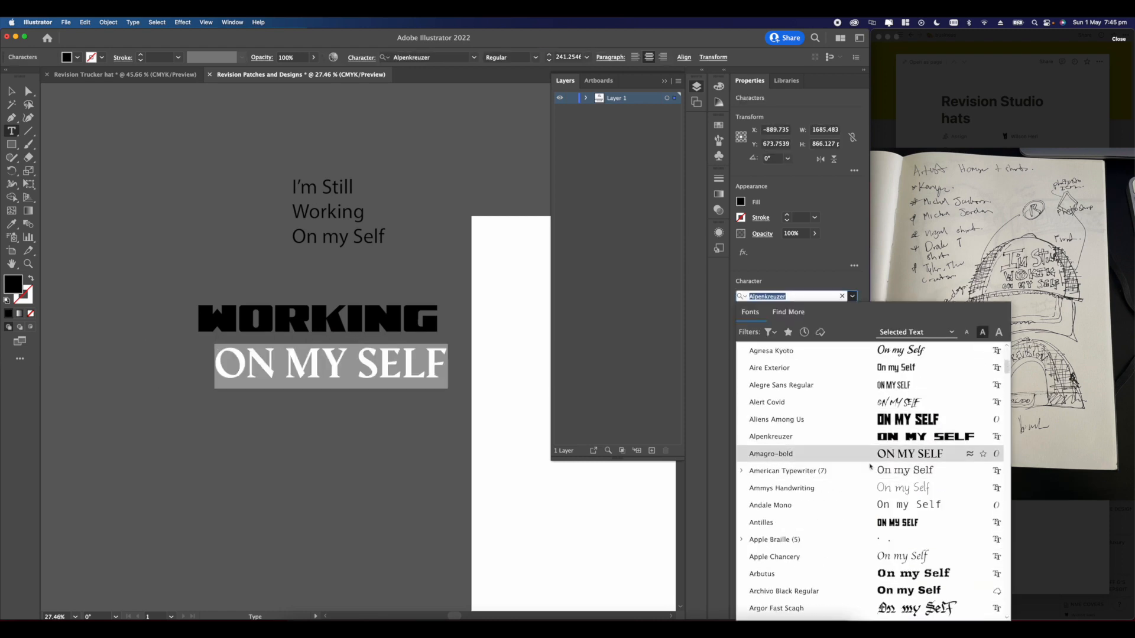
drag(438, 323, 198, 324)
click(852, 296)
click(637, 314)
key(Escape)
click(312, 265)
- Open the existing artwork file designs.ai
scroll(312, 264, up, 2)
key(super+Tab)
drag(512, 481, 582, 478)
double_click(577, 439)
key(super+Down)
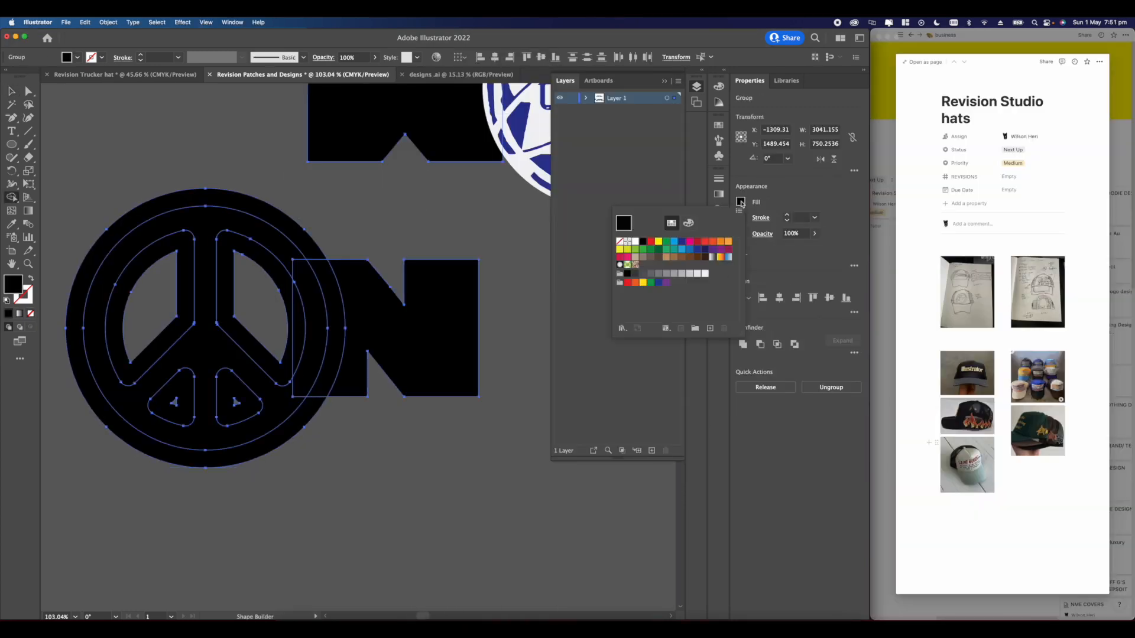
- Split off the N beside the peace symbol with a light grey fill and delete the leftover outline pieces
click(705, 274)
click(402, 328)
click(28, 92)
scroll(278, 247, up, 5)
key(Delete)
click(361, 342)
key(Delete)
scroll(360, 342, down, 10)
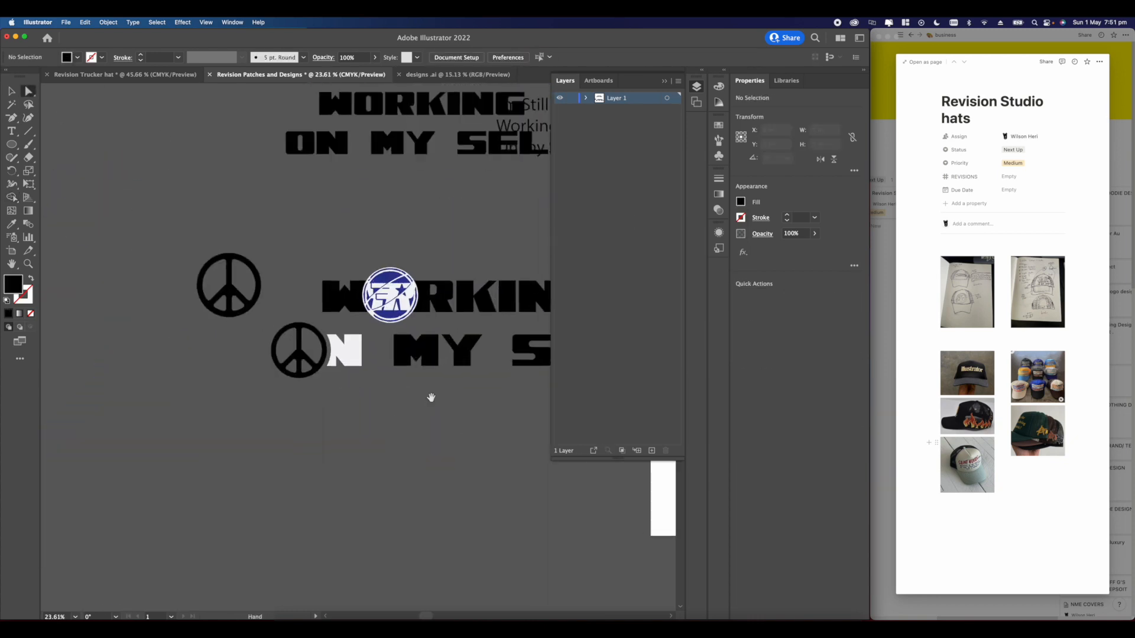
- Trim the W and R around the round logo in "WORKING", filling them light grey and deleting the leftover pieces
scroll(431, 398, up, 5)
scroll(431, 398, down, 4)
scroll(79, 349, up, 5)
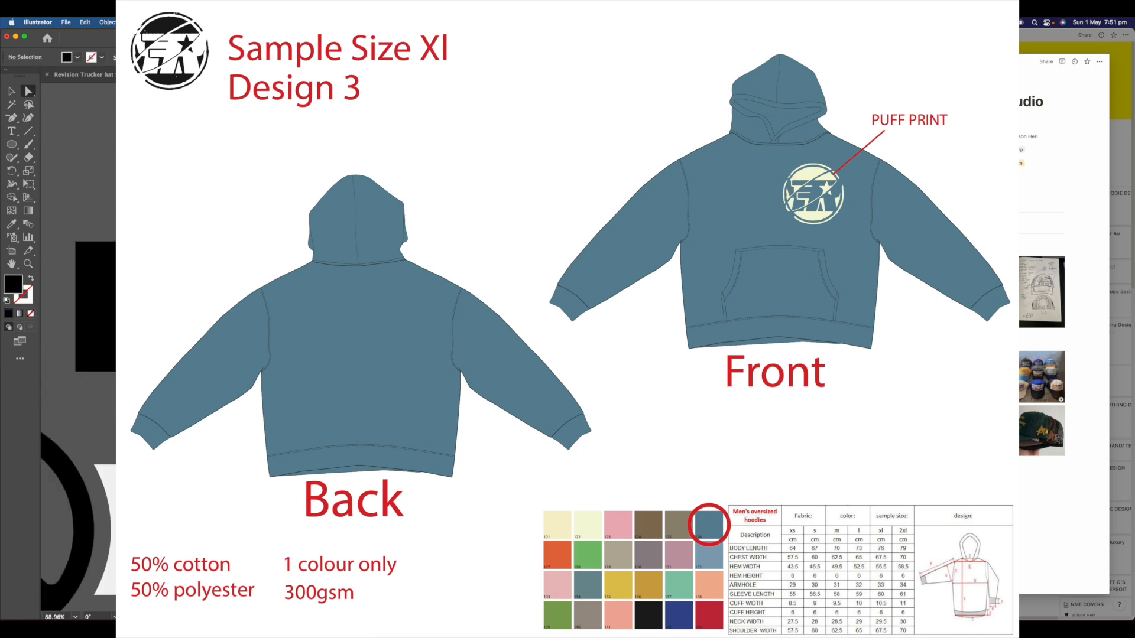
click(105, 530)
scroll(79, 349, down, 2)
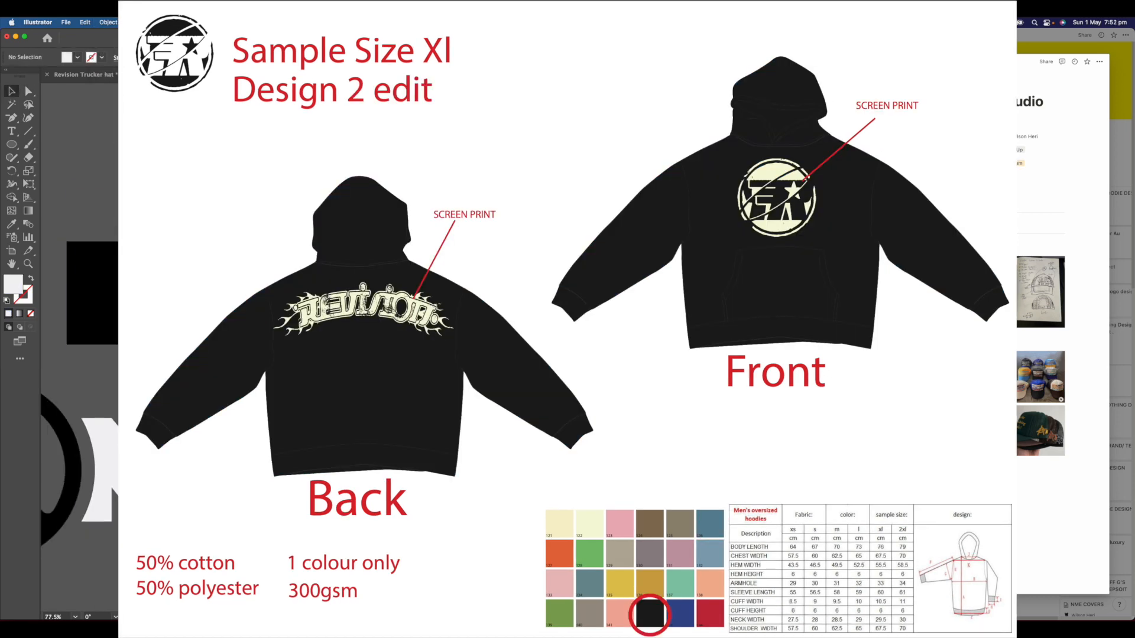
scroll(79, 349, up, 4)
key(a)
click(76, 343)
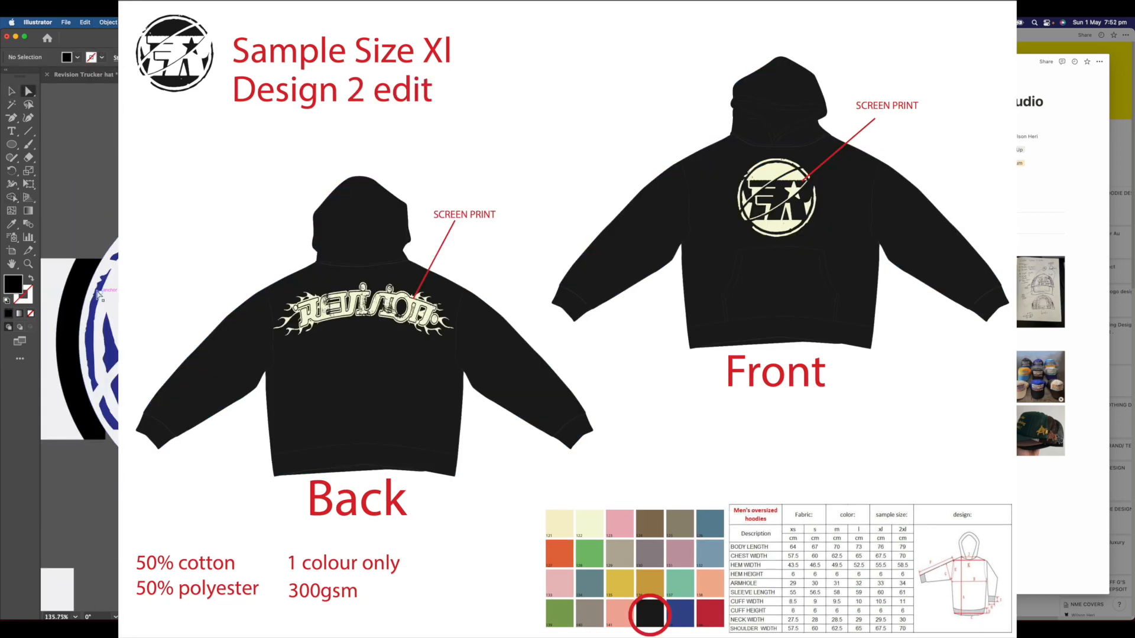
scroll(107, 299, down, 6)
scroll(203, 240, right, 2)
scroll(294, 276, up, 1)
scroll(332, 322, down, 2)
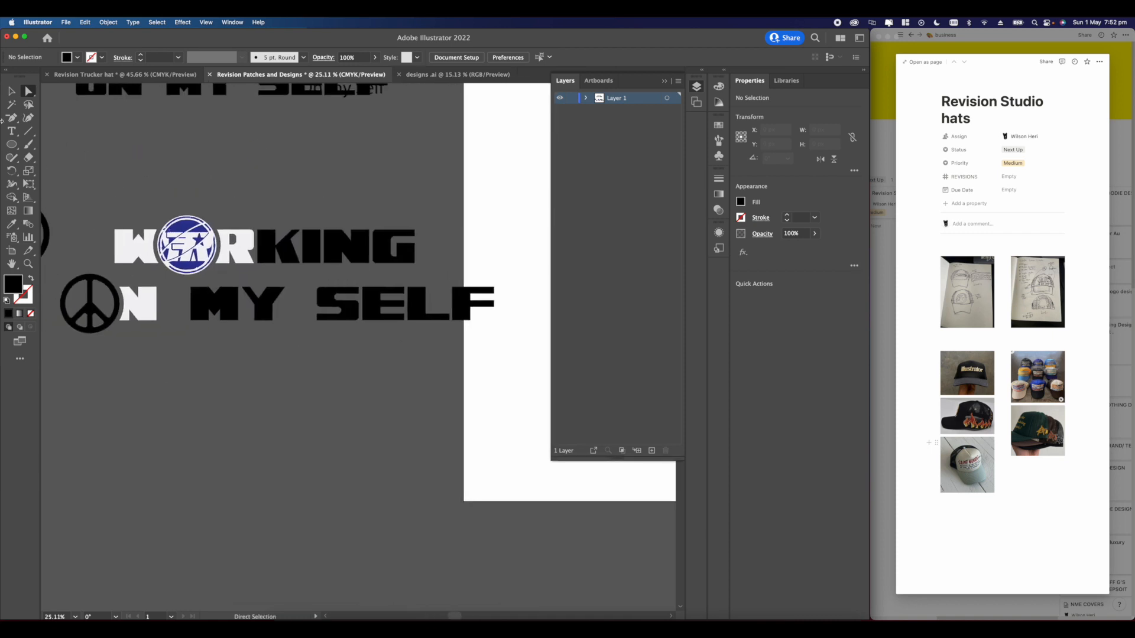
- Add the word "Self" as separate text below the lettering and enlarge it to about 375 pt
key(t)
click(266, 370)
scroll(266, 370, up, 5)
key(BackSpace)
scroll(305, 306, down, 5)
drag(191, 329, 408, 398)
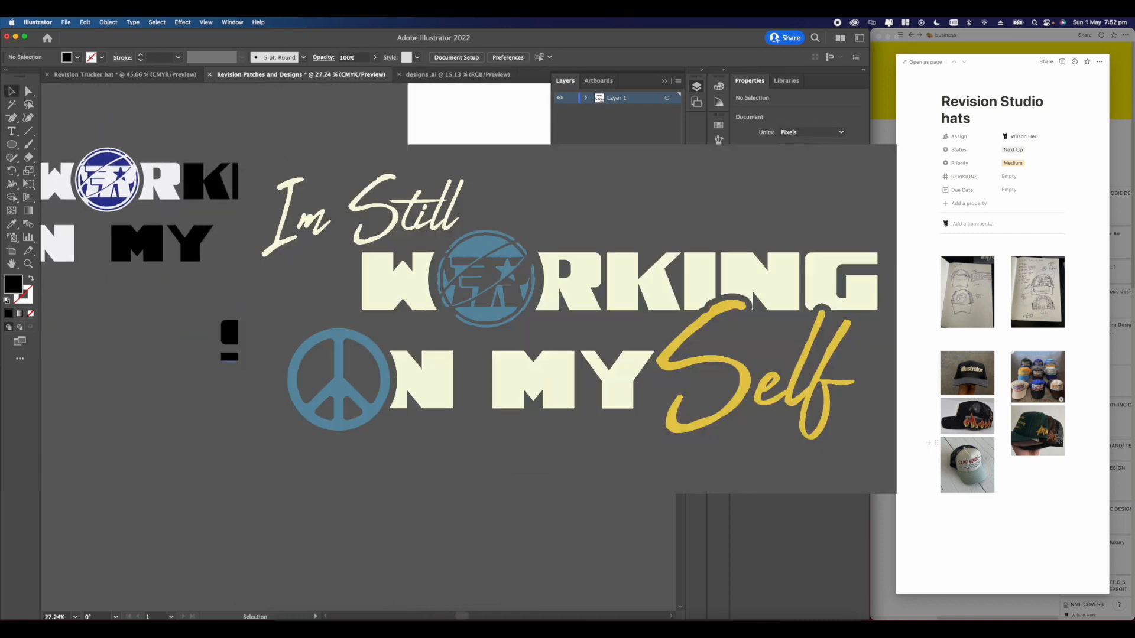
- Filter the fonts to Script and set the separate word "Self" in Abuget
click(331, 346)
click(851, 296)
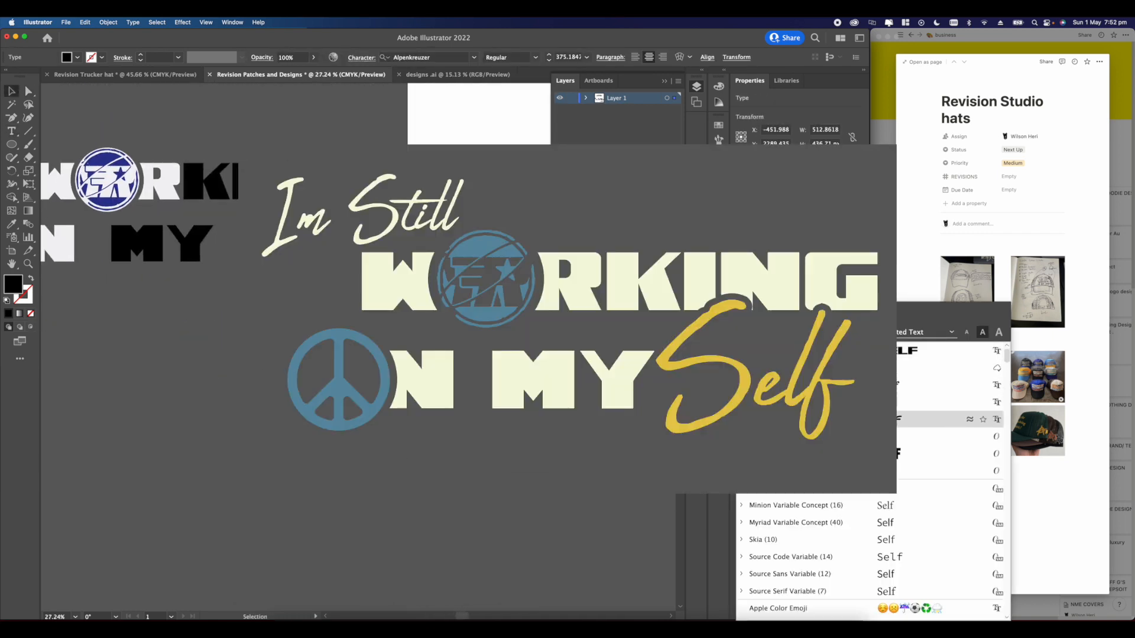
scroll(876, 576, down, 3)
scroll(875, 577, down, 5)
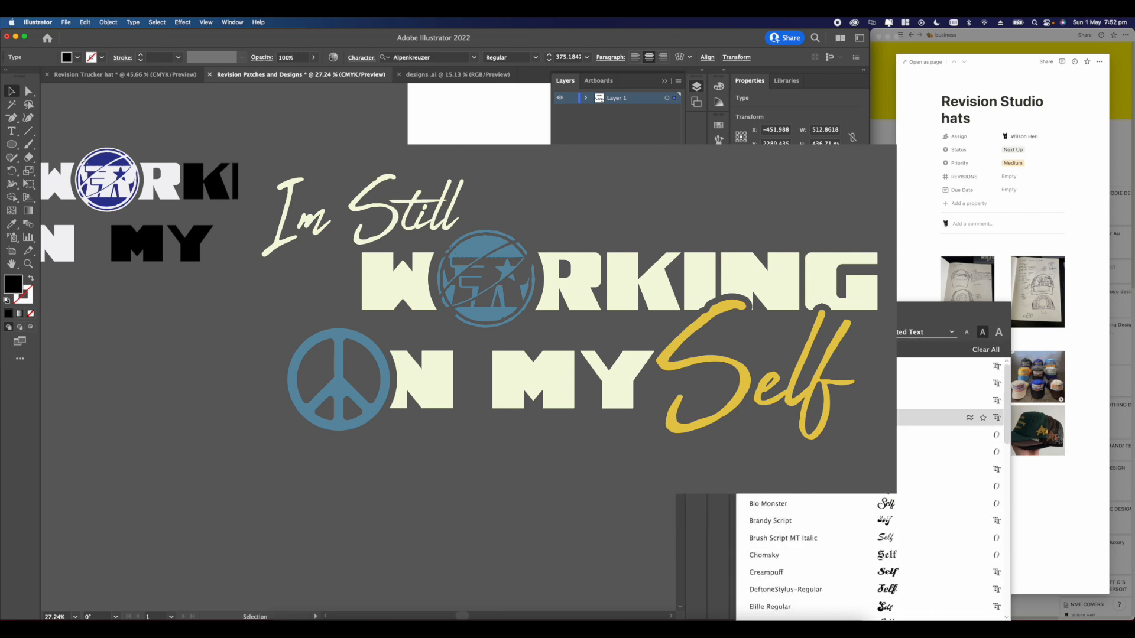
scroll(875, 533, down, 5)
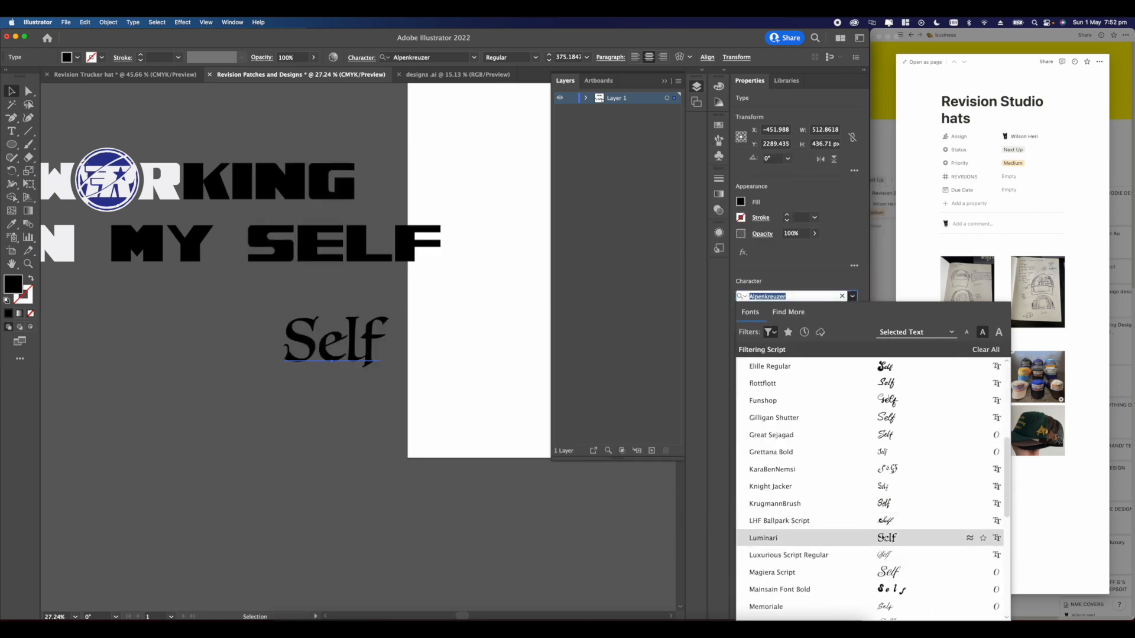
scroll(879, 571, down, 5)
scroll(879, 552, up, 10)
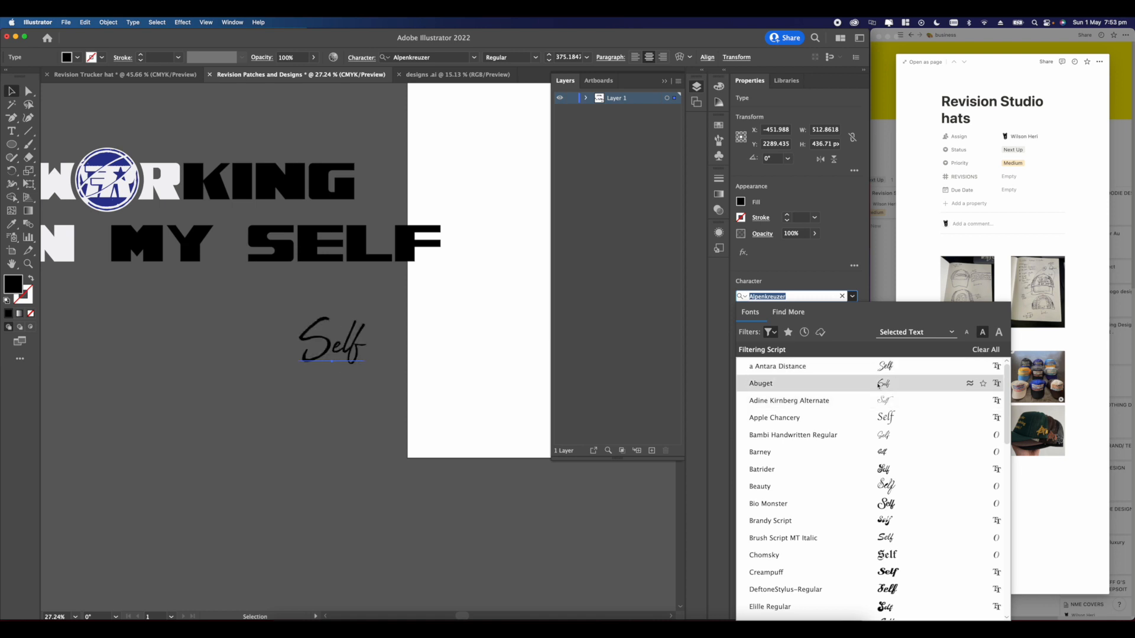
click(446, 348)
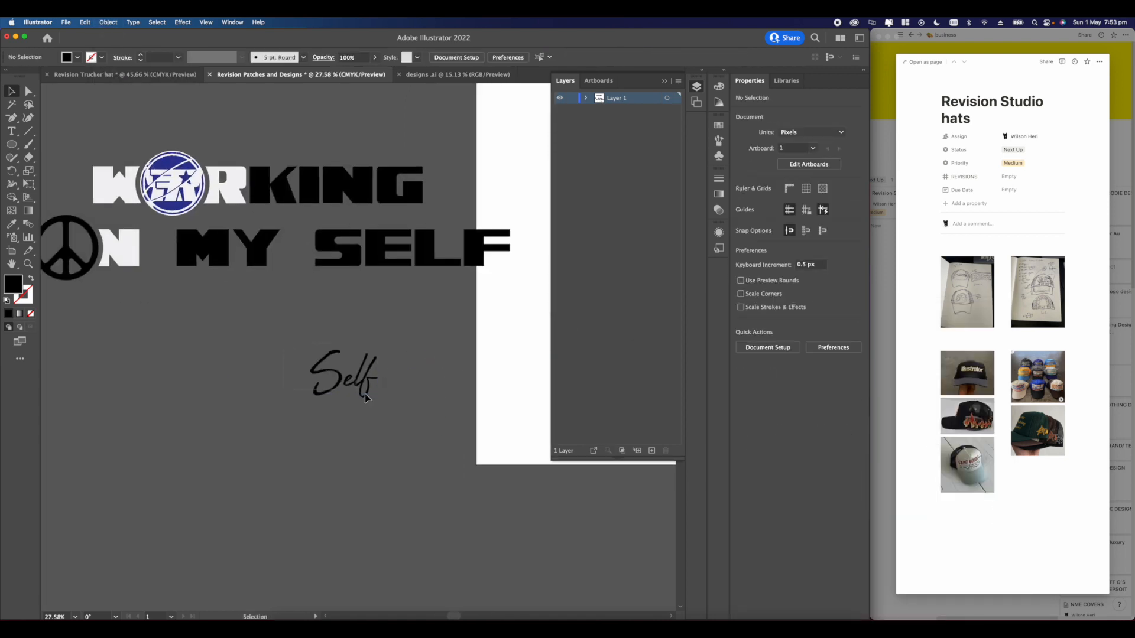
- Enlarge the script word "Self" and place it over the block-letter "SELF"
drag(376, 380, 535, 380)
scroll(414, 367, up, 3)
drag(414, 367, 401, 273)
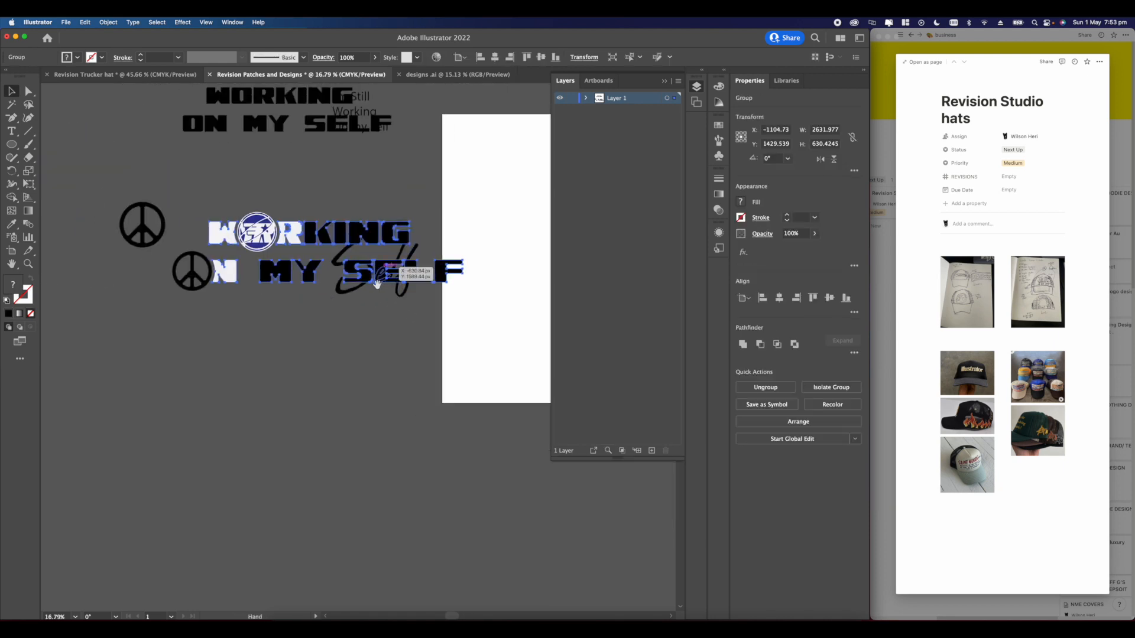
- Ungroup the block lettering and move its word "SELF" clear below the design
right_click(386, 270)
click(408, 349)
click(400, 253)
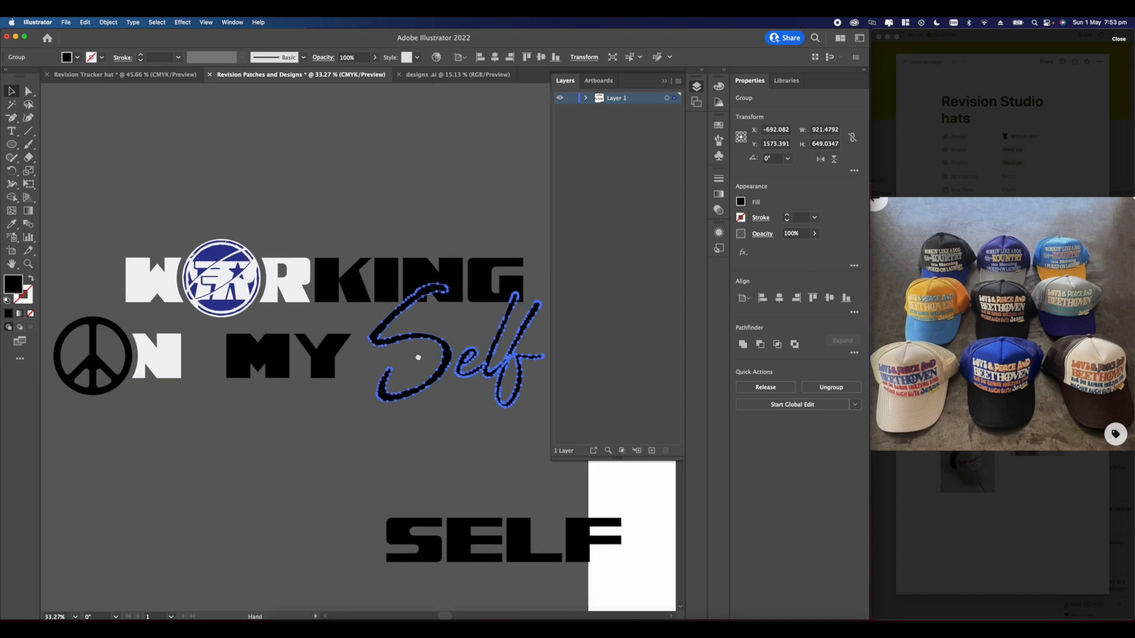
- Position the script "Self" beside "MY" and cut its offset outline out of the overlapping block letters
drag(424, 348, 417, 345)
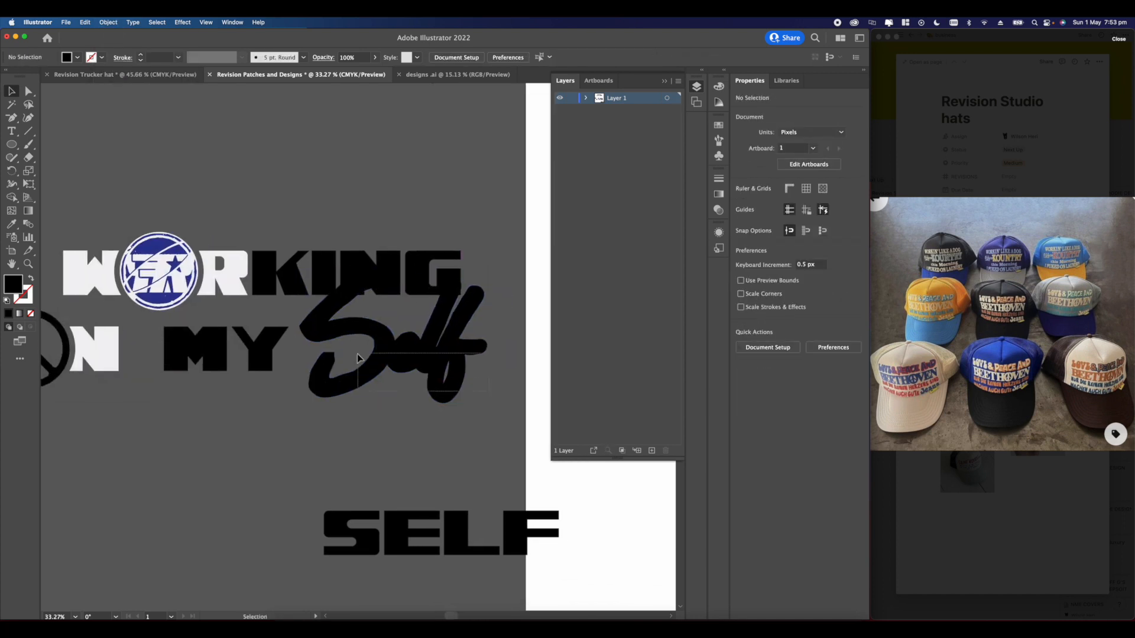
drag(388, 351, 369, 362)
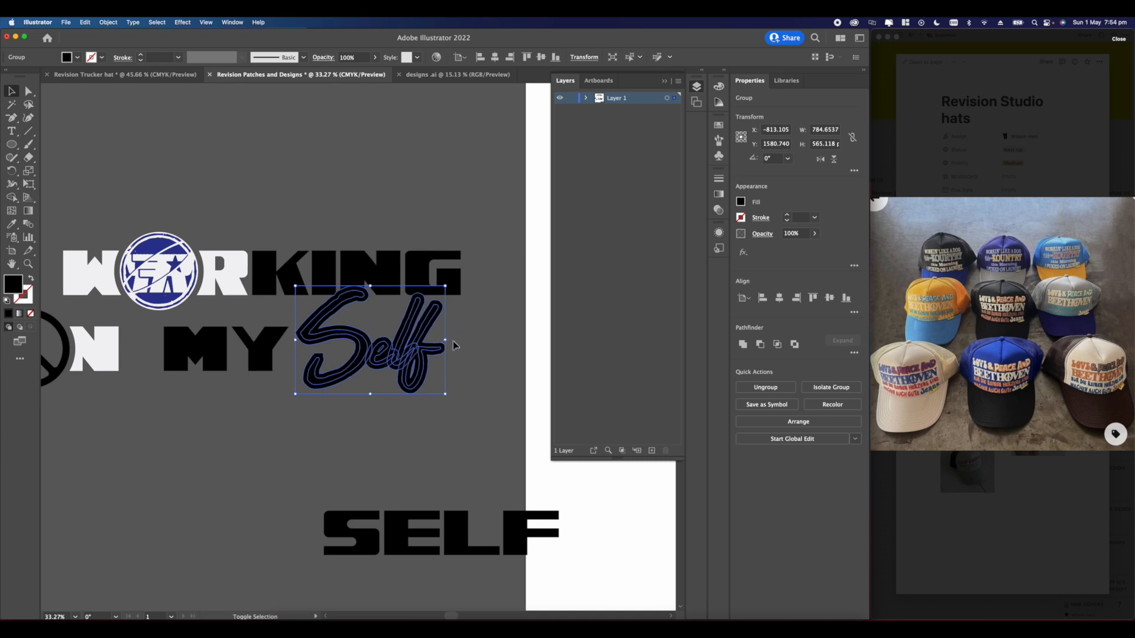
drag(422, 361, 384, 354)
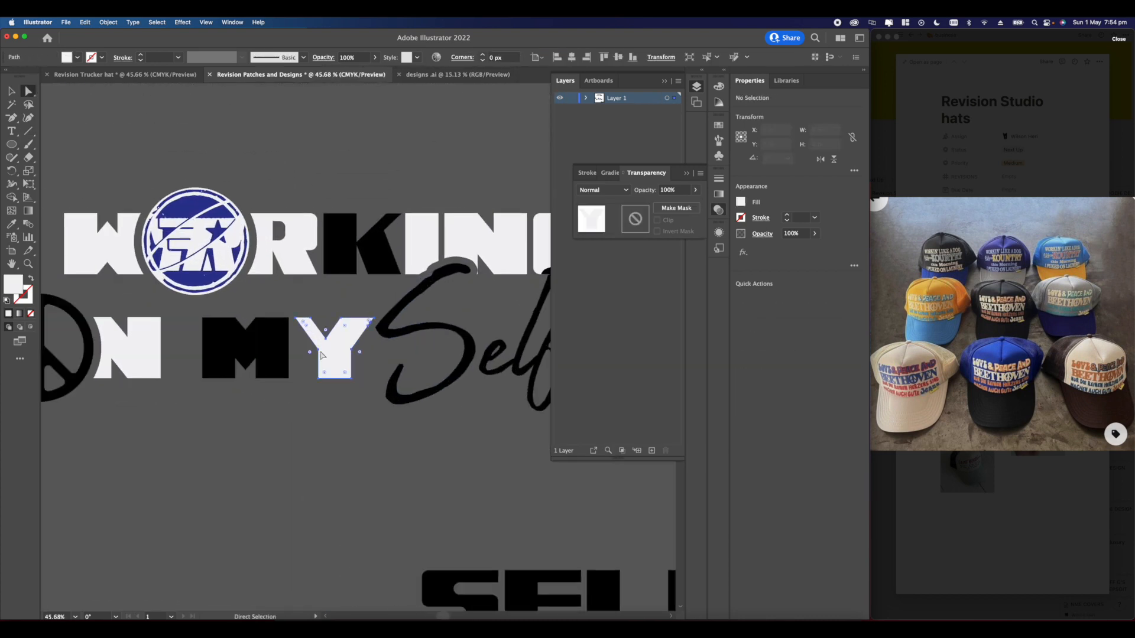
click(375, 362)
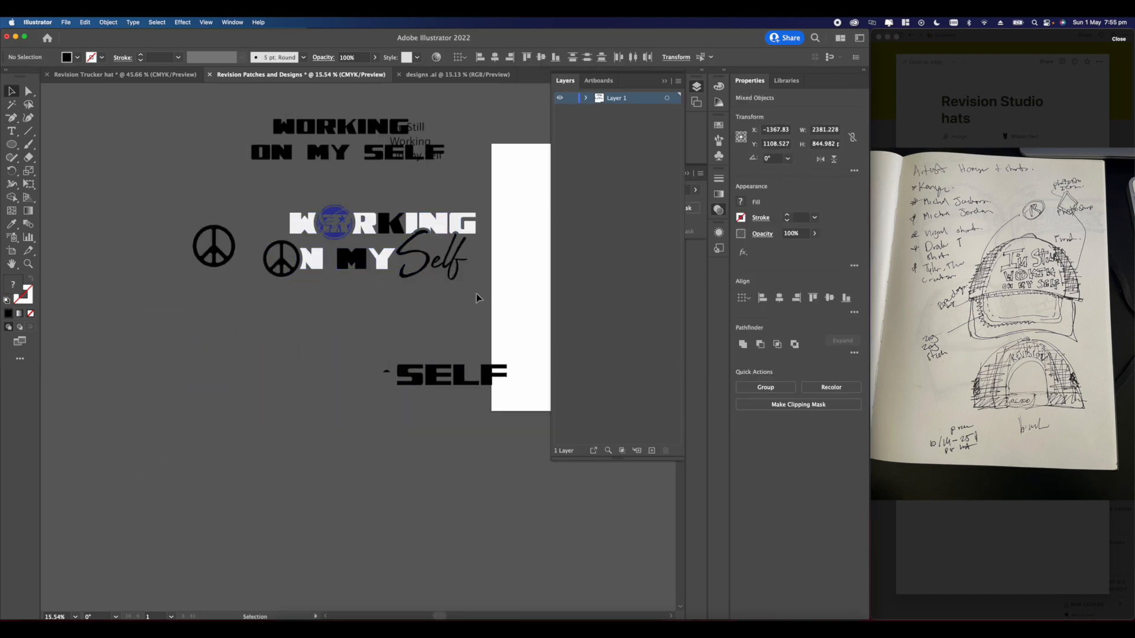
- Fill all the block lettering and the round logo with black
scroll(487, 307, up, 3)
click(243, 347)
scroll(241, 343, down, 2)
scroll(238, 339, up, 4)
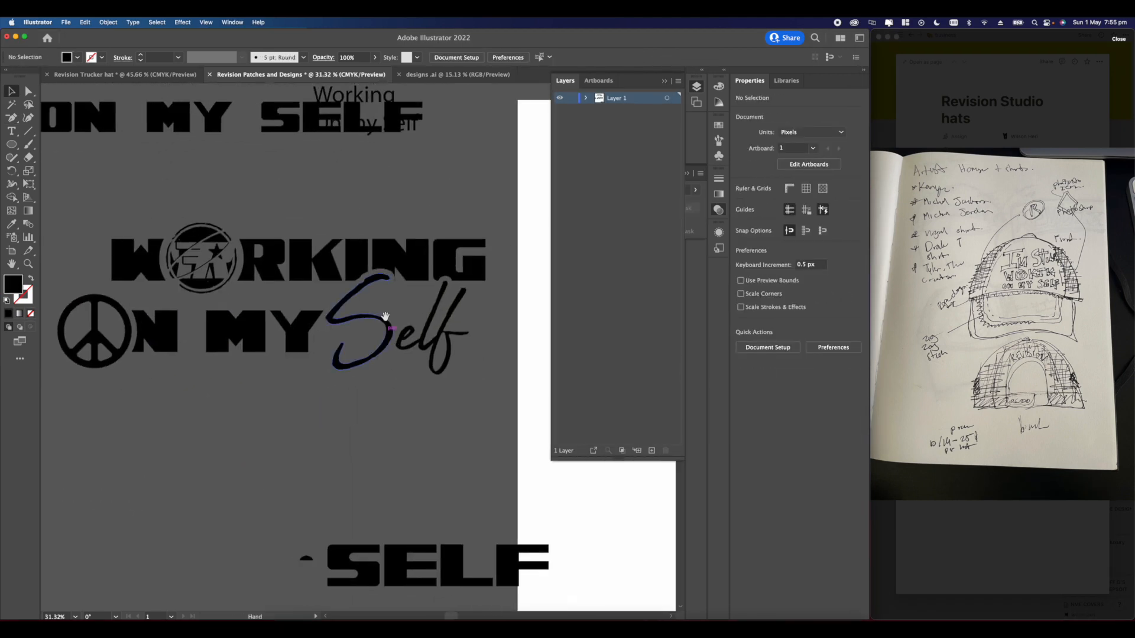
scroll(416, 318, down, 2)
scroll(274, 296, up, 3)
scroll(273, 296, down, 2)
scroll(273, 331, up, 3)
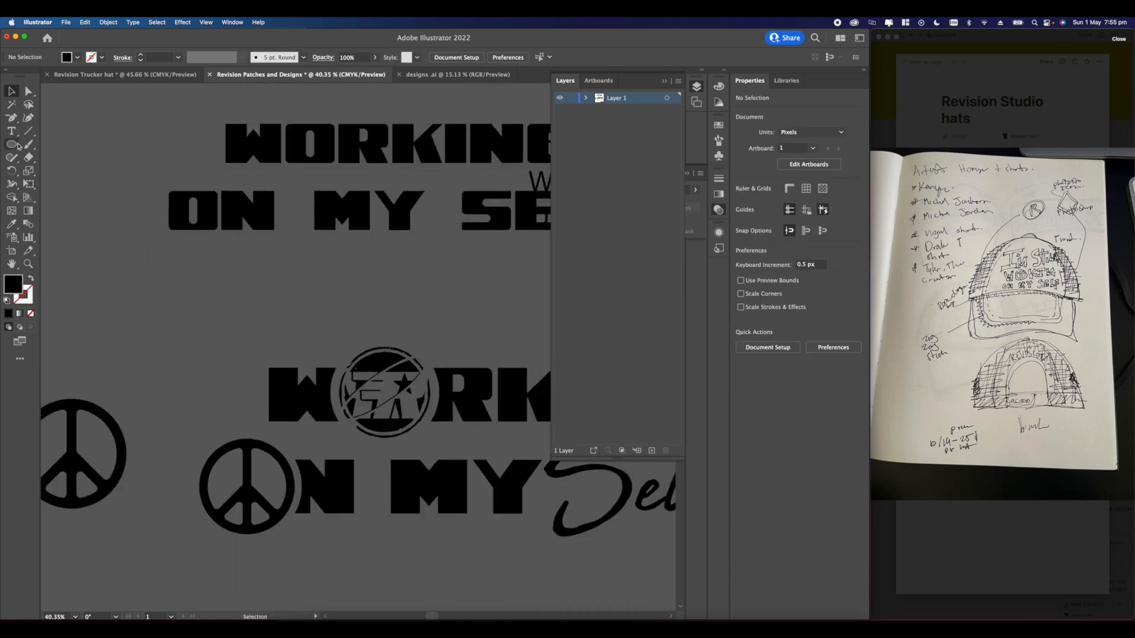
- Add the text "Im Still" in Abuget above the W of "WORKING" and enlarge it to about 344 pt
key(t)
scroll(222, 328, up, 2)
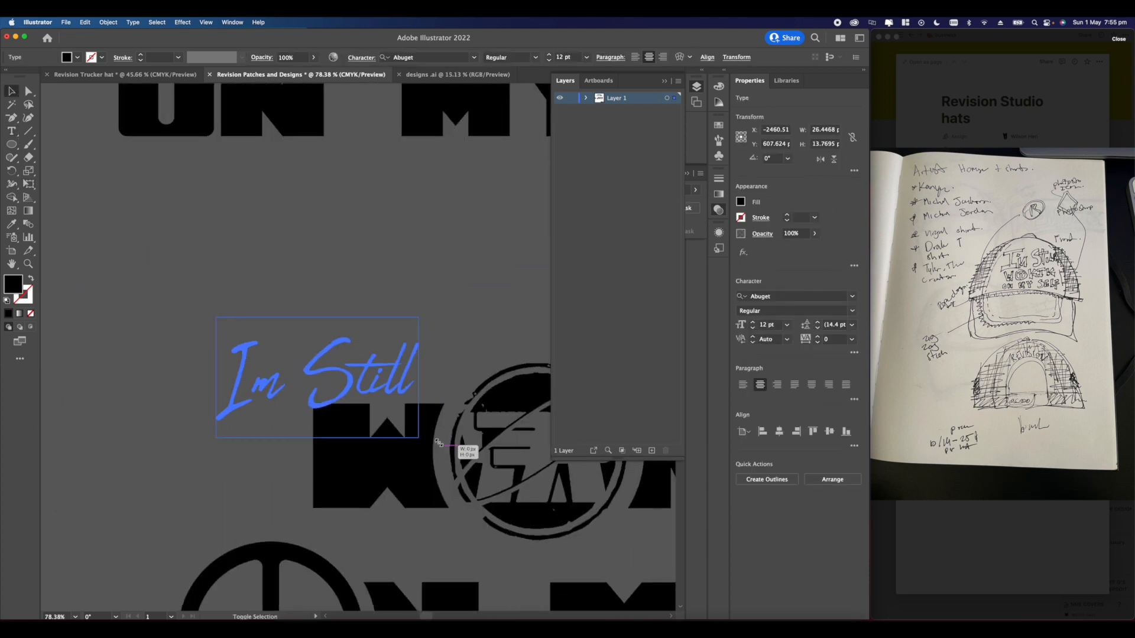
key(Escape)
scroll(317, 331, down, 2)
drag(292, 317, 293, 317)
- Expand the text "Im Still" into outlines and unite its overlapping letter shapes
scroll(292, 316, down, 1)
scroll(292, 317, right, 1)
click(107, 21)
click(116, 142)
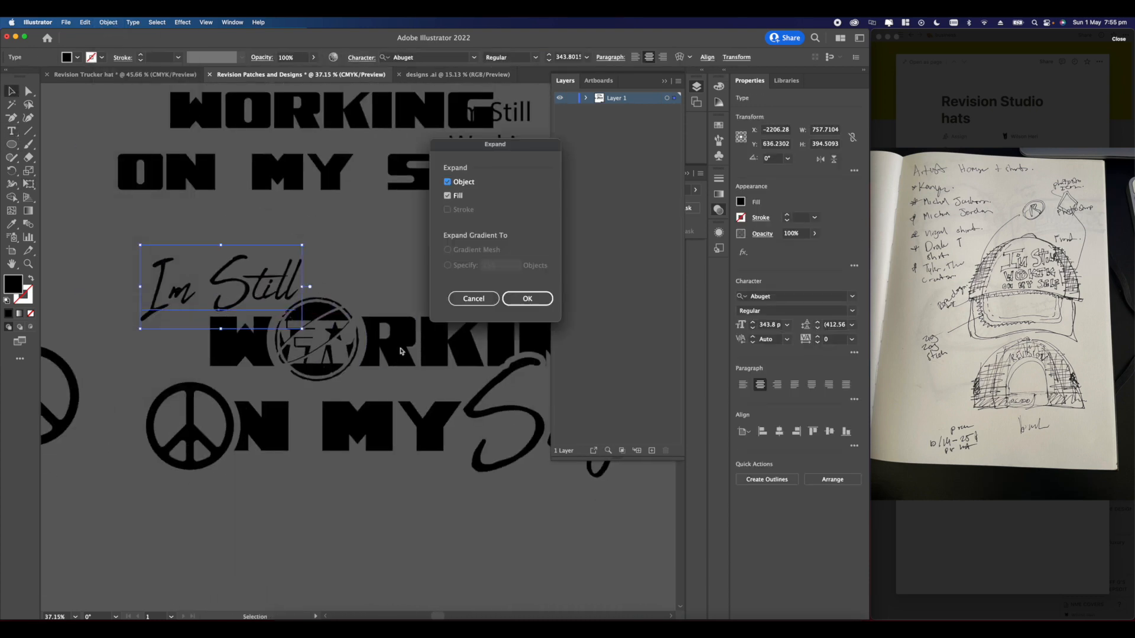
key(Return)
click(349, 292)
click(286, 278)
click(744, 344)
click(349, 225)
- Separate the finished design from the original block lettering and move it into clear space above the artboard
scroll(331, 195, down, 4)
scroll(304, 236, up, 4)
click(305, 235)
click(379, 220)
scroll(390, 222, down, 4)
drag(402, 223, 404, 318)
click(460, 294)
scroll(458, 294, up, 4)
drag(214, 266, 361, 340)
drag(366, 345, 294, 232)
click(414, 260)
scroll(294, 249, up, 3)
scroll(295, 295, up, 2)
scroll(291, 337, down, 2)
scroll(342, 360, up, 1)
scroll(237, 291, up, 3)
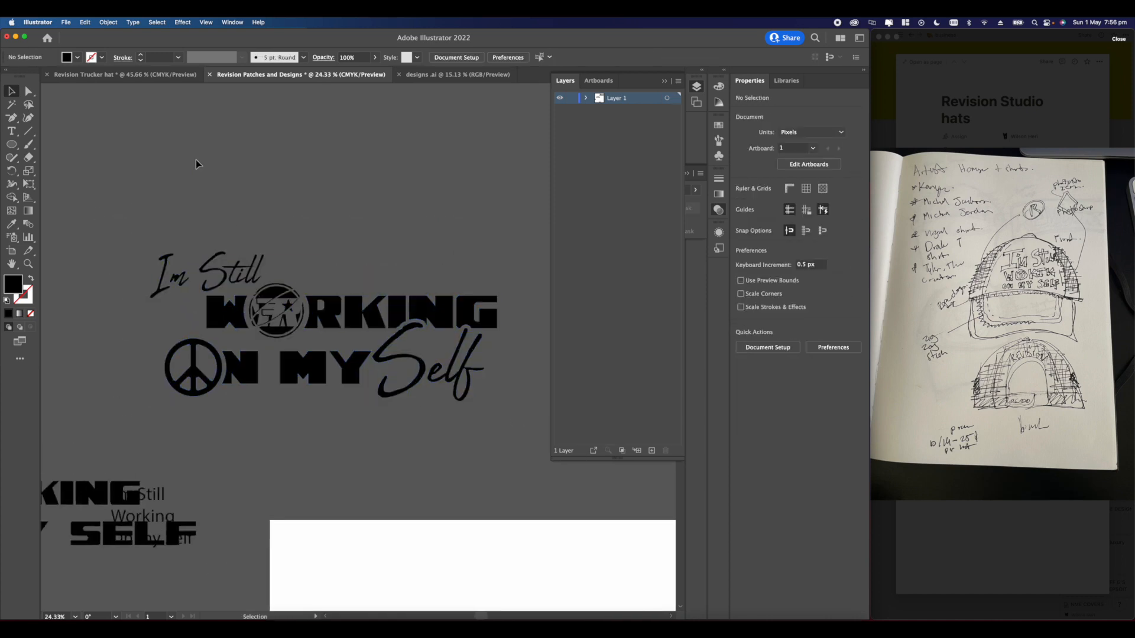
- Paste the finished lettering design into the Revision Trucker hat document
click(147, 75)
click(660, 274)
scroll(224, 326, up, 4)
key(super+v)
scroll(308, 335, down, 8)
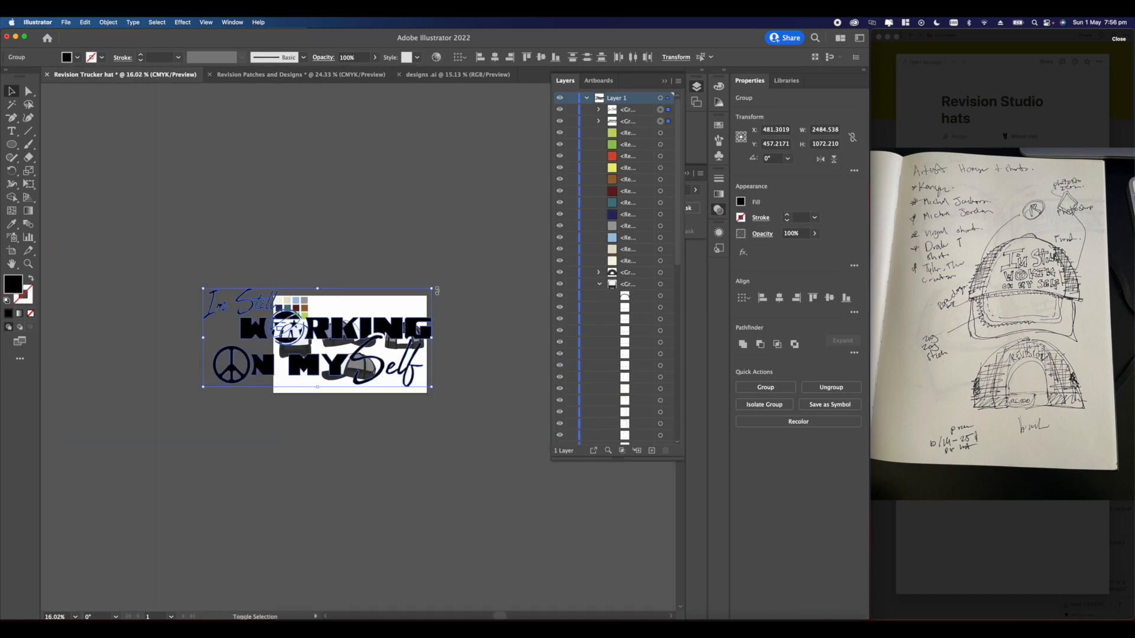
- Scale the pasted design down and move it toward the front-view hat
drag(435, 286, 245, 369)
scroll(248, 355, up, 5)
click(251, 421)
click(228, 412)
drag(317, 365, 374, 310)
- Shrink the design to fit the white front panel of the front-view hat and position it there
scroll(374, 308, up, 5)
drag(499, 264, 405, 304)
drag(364, 330, 335, 294)
scroll(434, 313, up, 4)
key(super+shift+a)
scroll(338, 273, down, 5)
scroll(325, 280, up, 6)
scroll(299, 269, down, 8)
click(390, 260)
click(364, 241)
scroll(284, 256, up, 6)
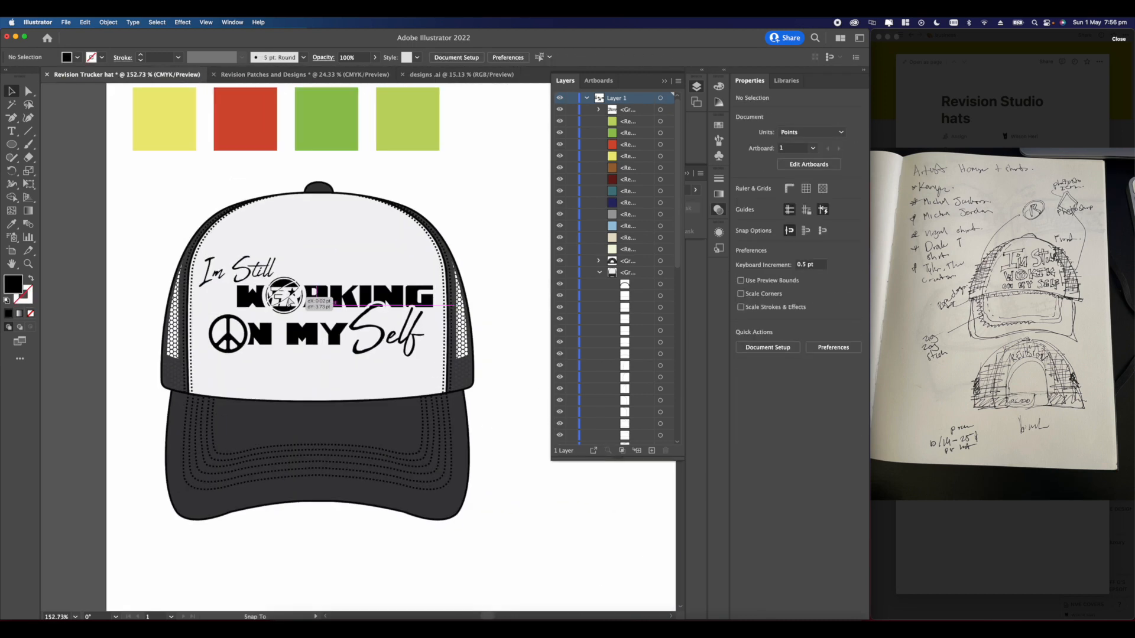
- Switch to Notion and view the reference photo of the nine lettered trucker hats enlarged
scroll(299, 272, down, 6)
scroll(299, 272, up, 3)
click(968, 501)
double_click(968, 380)
click(1080, 386)
double_click(1037, 384)
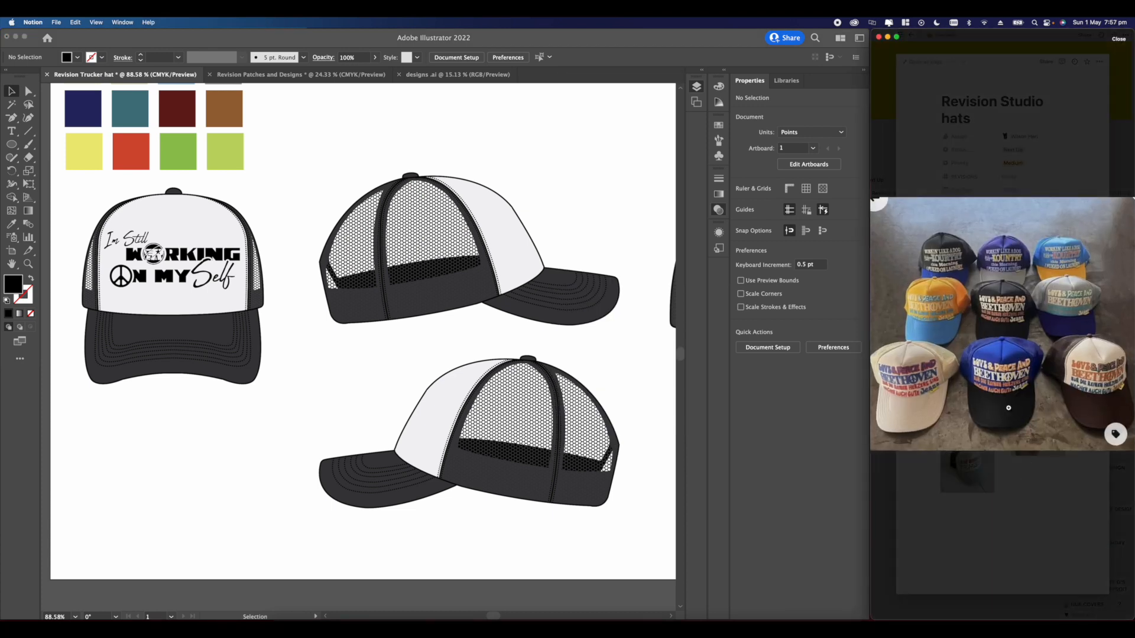
click(973, 476)
- Examine the size and placement of the lettering on the hat's front panel
click(378, 349)
scroll(378, 349, down, 4)
scroll(220, 282, up, 8)
scroll(249, 278, down, 8)
scroll(277, 273, up, 3)
scroll(278, 275, up, 2)
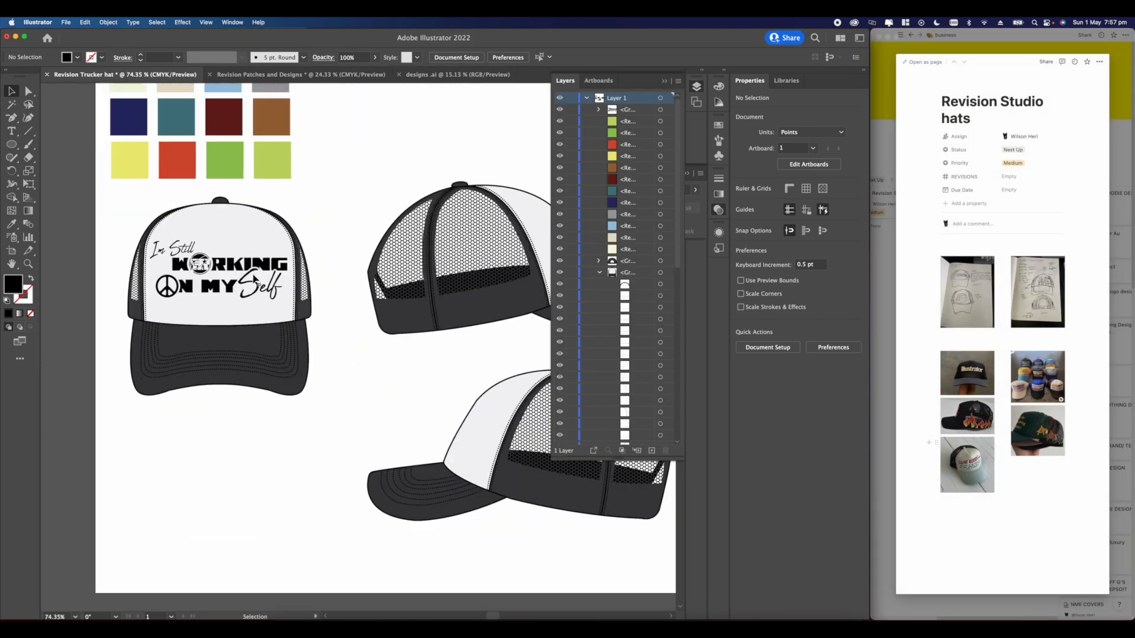
scroll(278, 275, down, 2)
scroll(278, 275, up, 4)
scroll(374, 305, down, 8)
scroll(274, 286, up, 8)
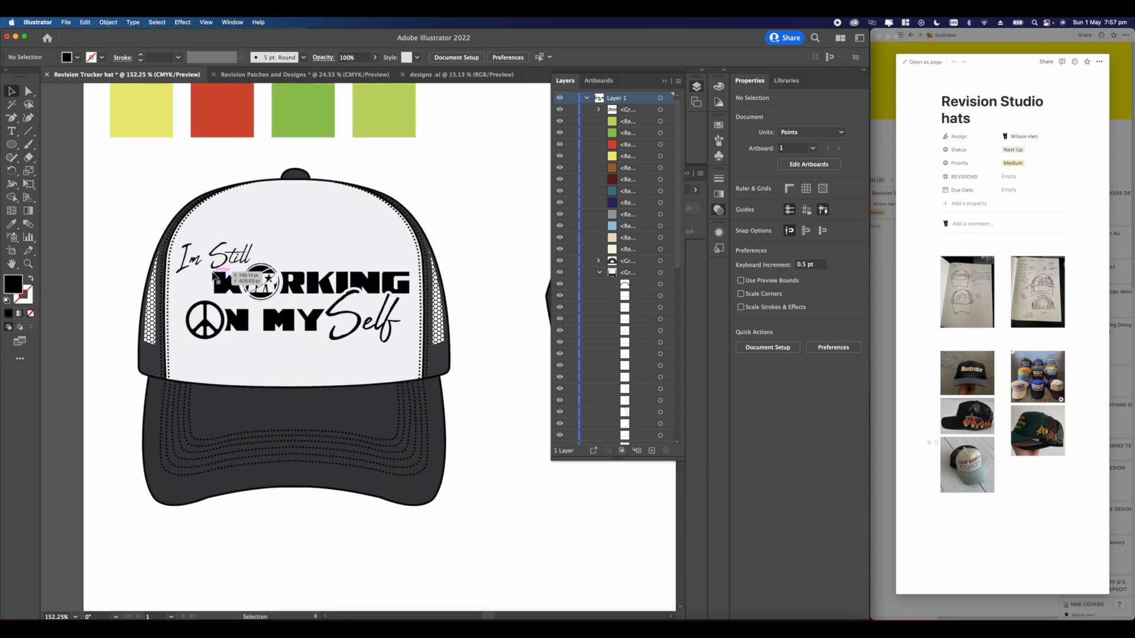
- Reduce the hat design to about 246 pt wide and center it on the front panel
scroll(175, 278, down, 1)
click(371, 310)
scroll(372, 310, down, 1)
drag(417, 247, 403, 252)
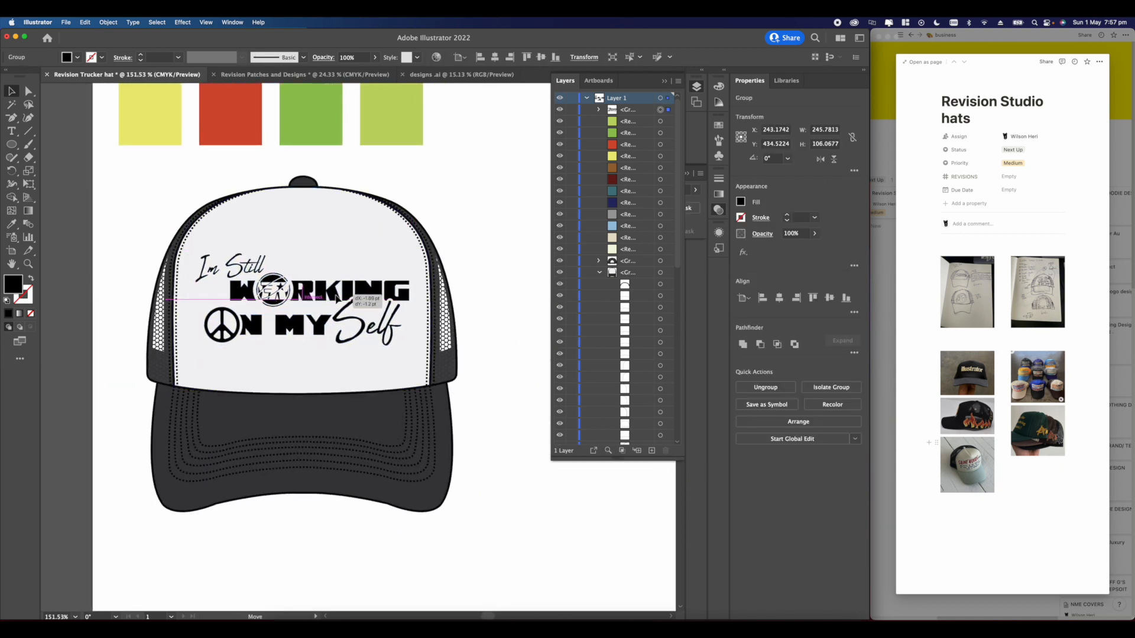
drag(337, 297, 337, 297)
click(463, 248)
scroll(309, 235, down, 6)
scroll(298, 245, up, 6)
- In the Revision Patches and Designs document, select the complete lettering design and duplicate it below the original
click(281, 75)
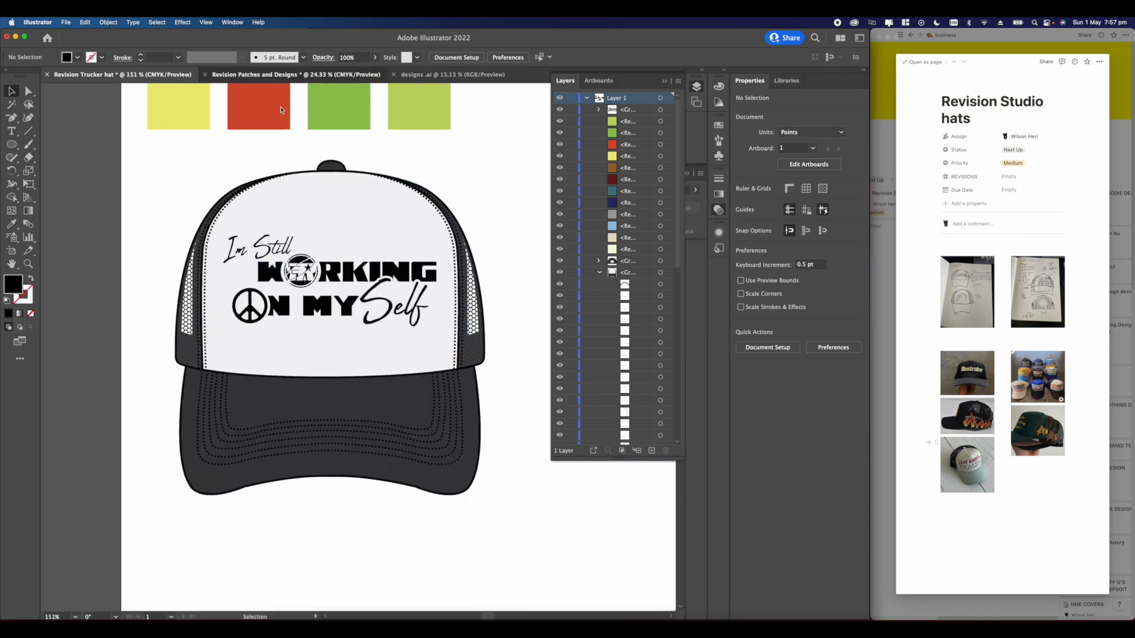
scroll(360, 339, up, 3)
scroll(360, 338, down, 3)
click(337, 348)
click(302, 322)
drag(247, 301, 343, 335)
click(284, 327)
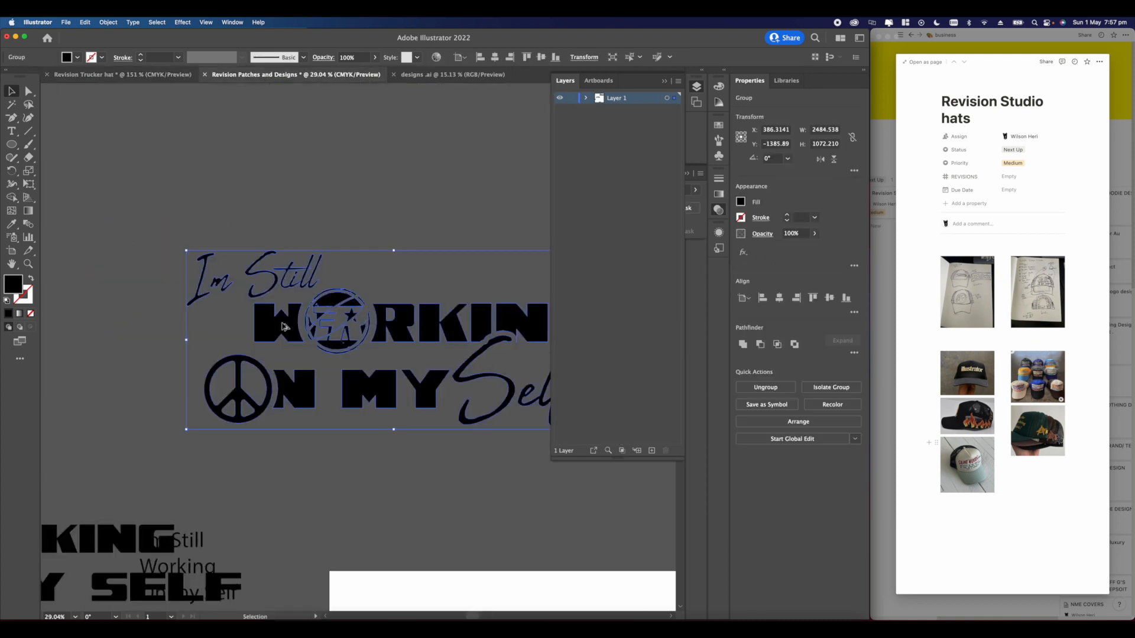
- Make a slightly offset copy of the duplicated design and blend the two copies together
scroll(344, 341, up, 2)
drag(271, 305, 272, 308)
scroll(308, 355, down, 8)
click(308, 298)
drag(266, 369, 332, 382)
scroll(333, 341, up, 3)
scroll(233, 356, up, 3)
click(108, 22)
mouse_move(119, 284)
click(267, 285)
- Set the blend spacing to 60 specified steps
click(107, 21)
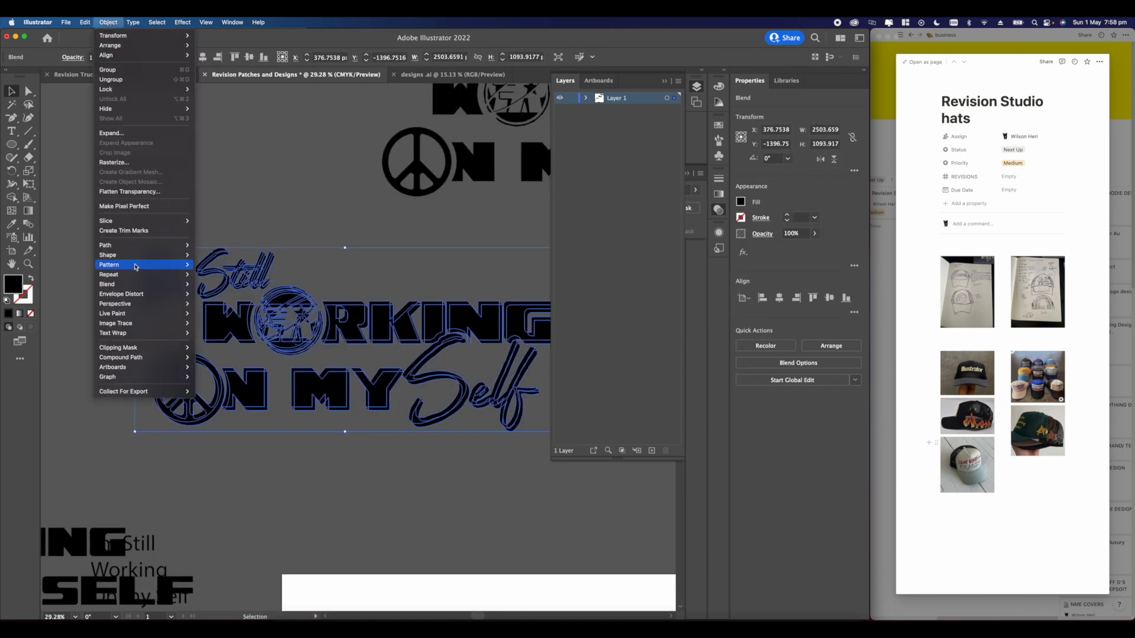
click(220, 309)
click(437, 189)
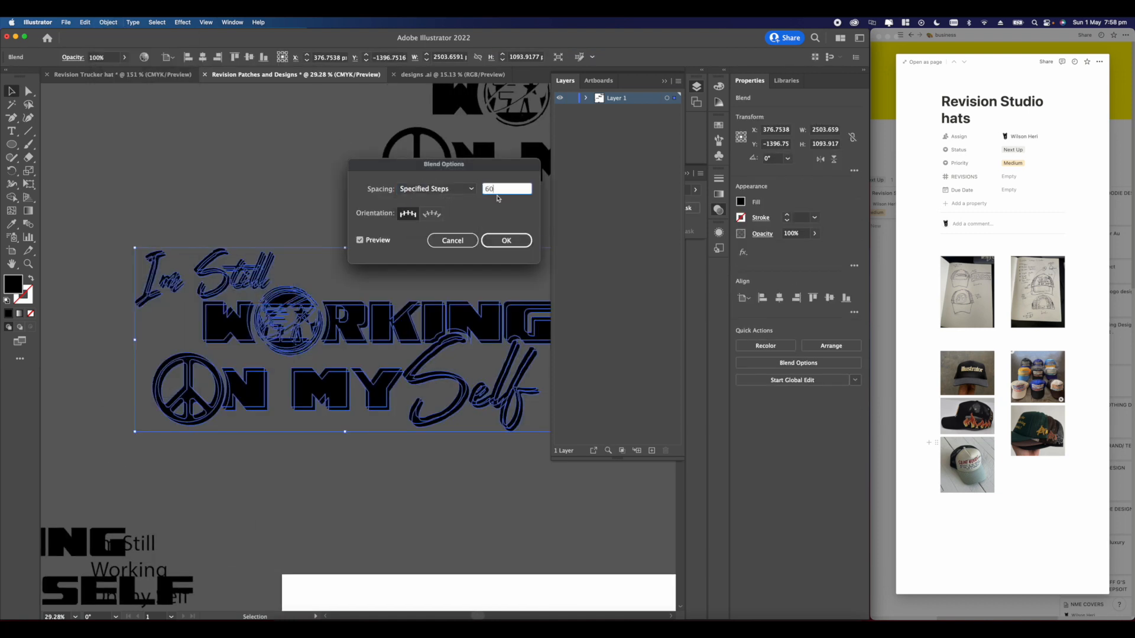
click(498, 245)
click(355, 236)
scroll(172, 237, down, 5)
- Expand the blend's object and fill, and unite the resulting shapes into one extruded silhouette
click(189, 263)
click(108, 22)
click(119, 139)
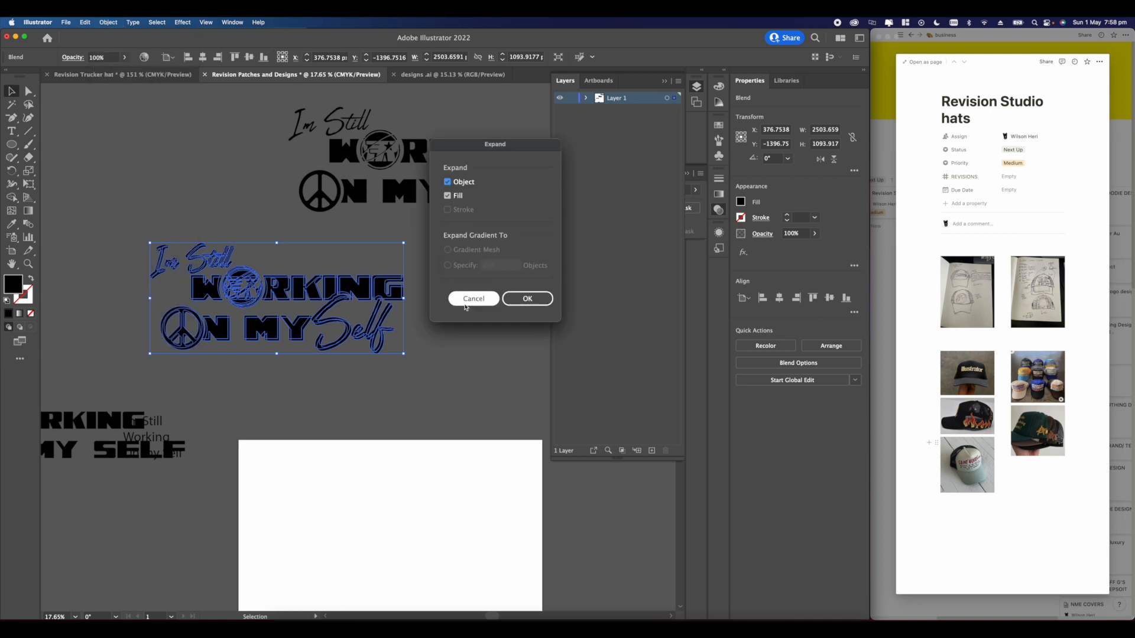
click(527, 298)
click(441, 396)
click(266, 354)
scroll(266, 354, up, 6)
scroll(296, 371, down, 6)
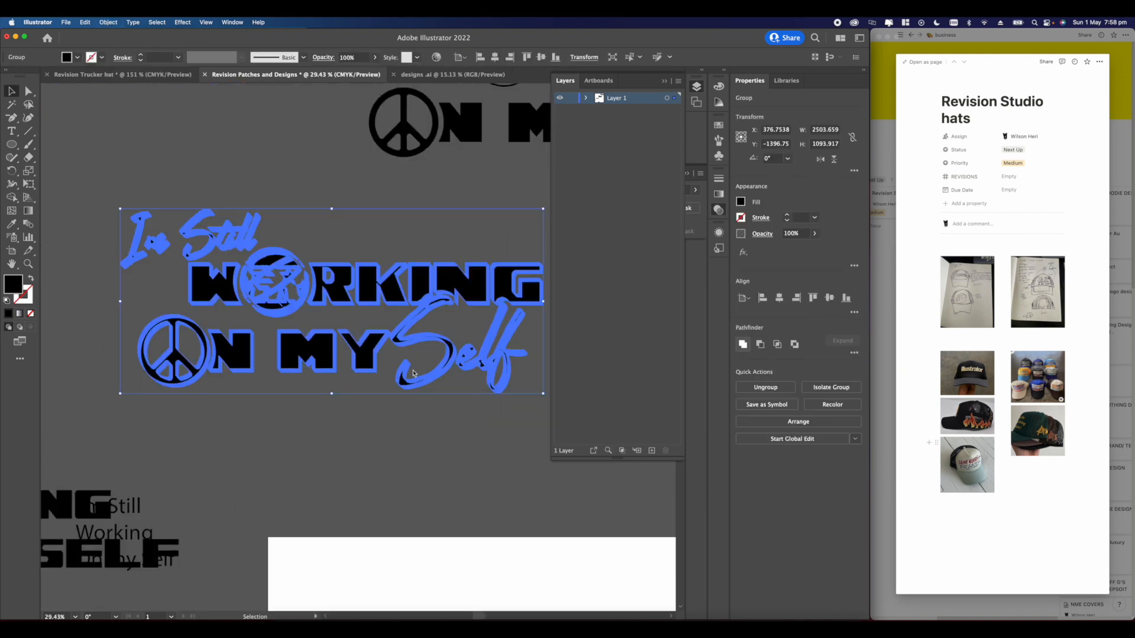
- View the pale green trucker cap reference photo in Notion
double_click(967, 465)
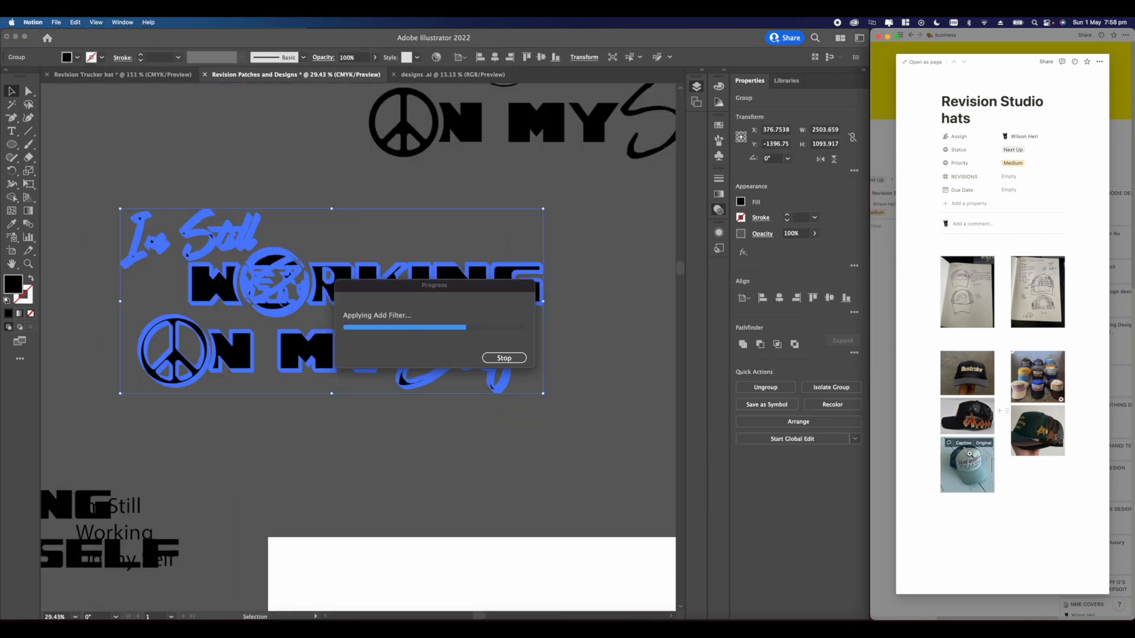
click(476, 176)
click(475, 177)
scroll(328, 207, down, 3)
click(1005, 508)
- Combine the flat lettering with its extruded shape and change the fill colours of the design's parts
drag(477, 168, 422, 170)
click(402, 242)
click(413, 308)
click(740, 202)
click(408, 177)
click(740, 202)
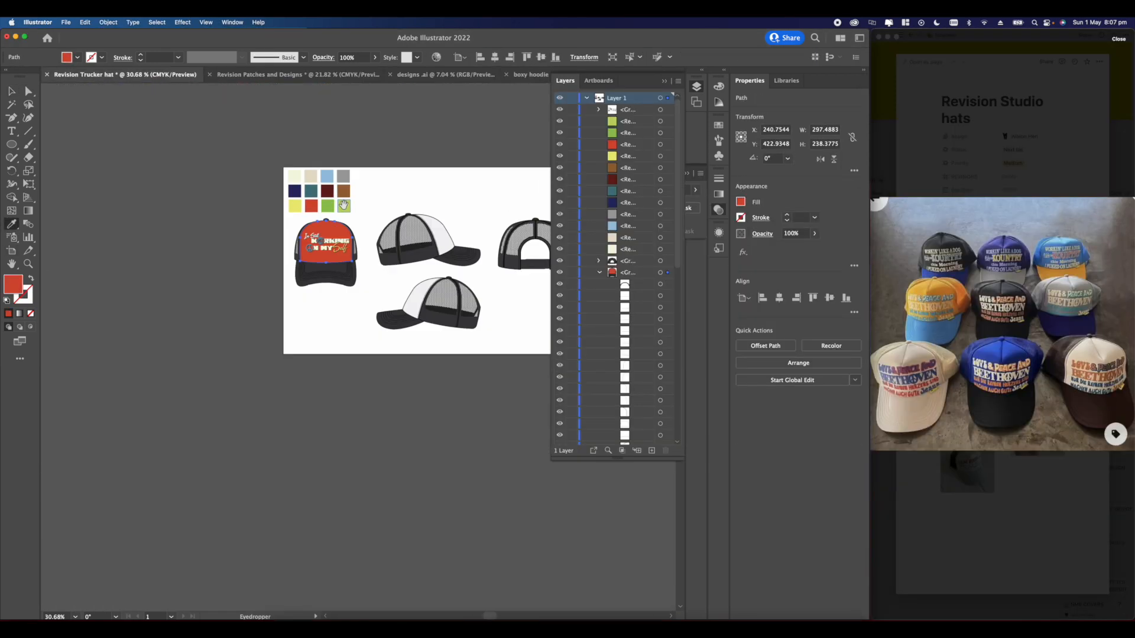
- Undo the red fill on the hat's front panel and bring a blue square swatch into the hat document
scroll(344, 205, up, 3)
key(super+z)
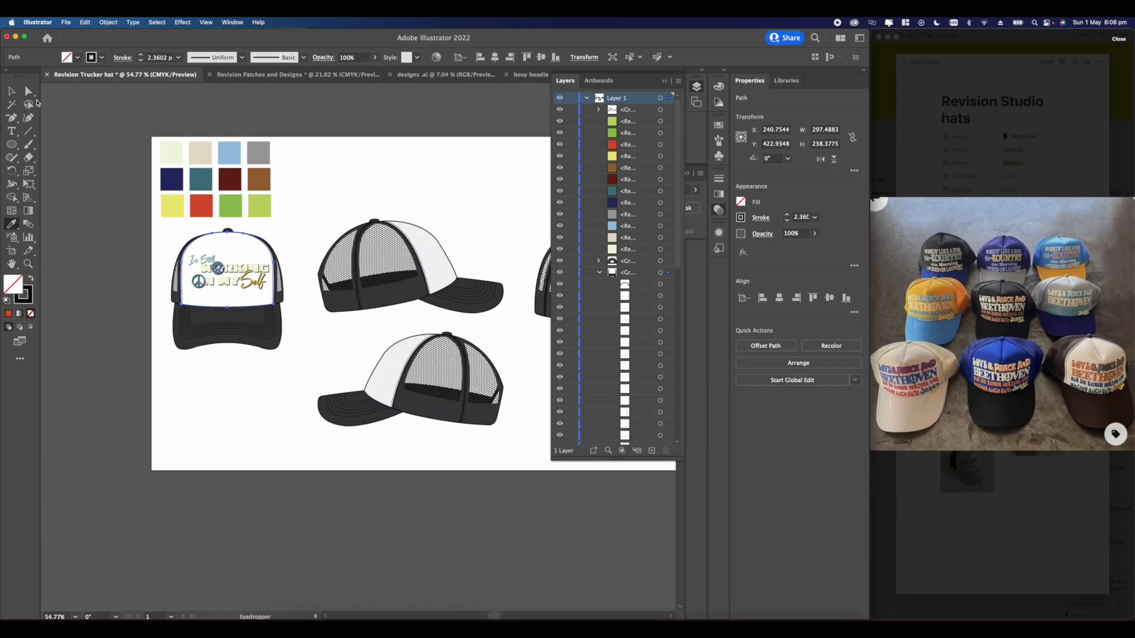
click(28, 91)
click(265, 308)
scroll(265, 299, up, 10)
shift+click(337, 243)
scroll(336, 243, down, 6)
scroll(272, 323, up, 4)
scroll(272, 323, down, 8)
scroll(284, 195, up, 6)
scroll(193, 250, down, 7)
click(526, 75)
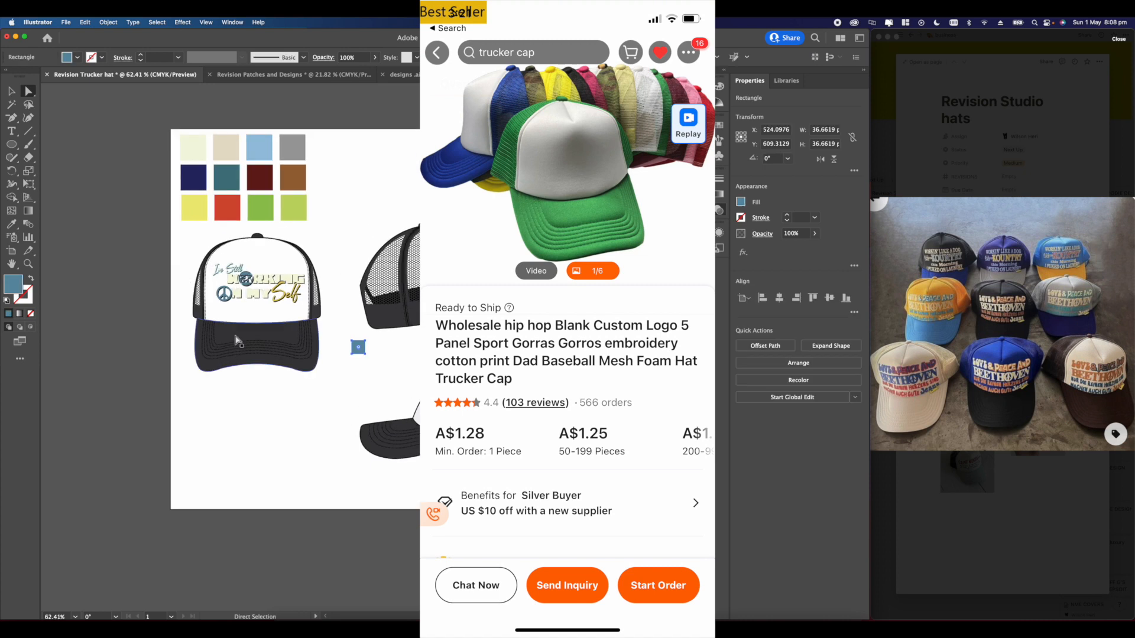
- Recolour the brim, mesh sides and top button of the front-view hat with the blue of the square swatch
scroll(235, 340, up, 4)
scroll(122, 183, up, 6)
click(160, 380)
shift+click(178, 555)
scroll(177, 414, down, 7)
scroll(405, 355, up, 5)
shift+click(406, 354)
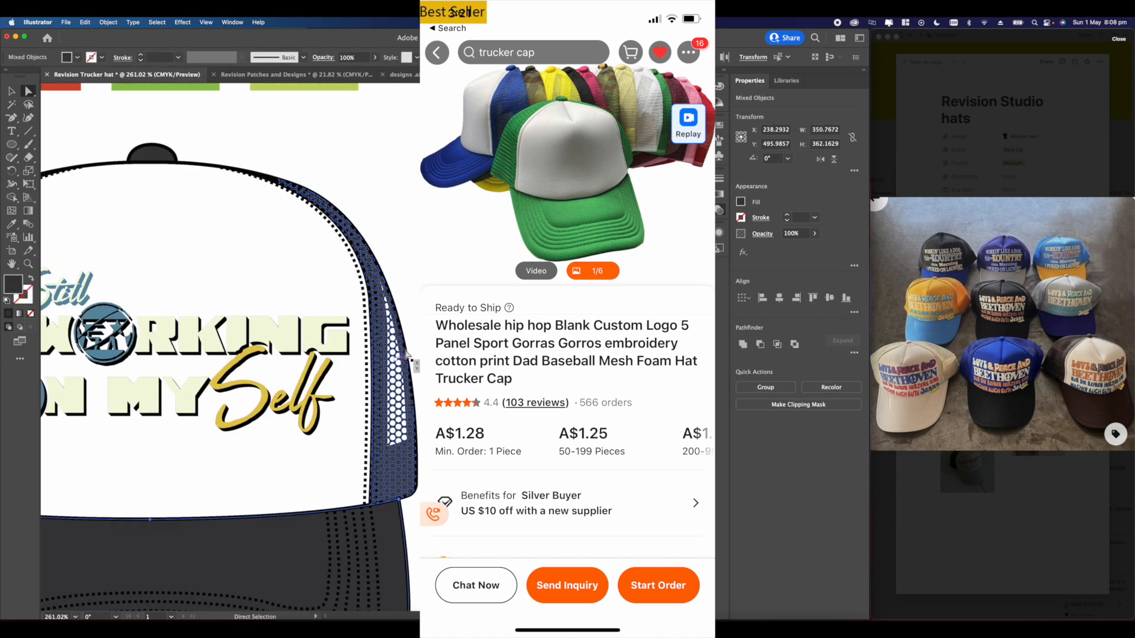
scroll(406, 354, down, 4)
scroll(164, 309, up, 3)
key(i)
click(264, 314)
scroll(264, 314, down, 6)
key(a)
scroll(296, 355, up, 2)
click(378, 211)
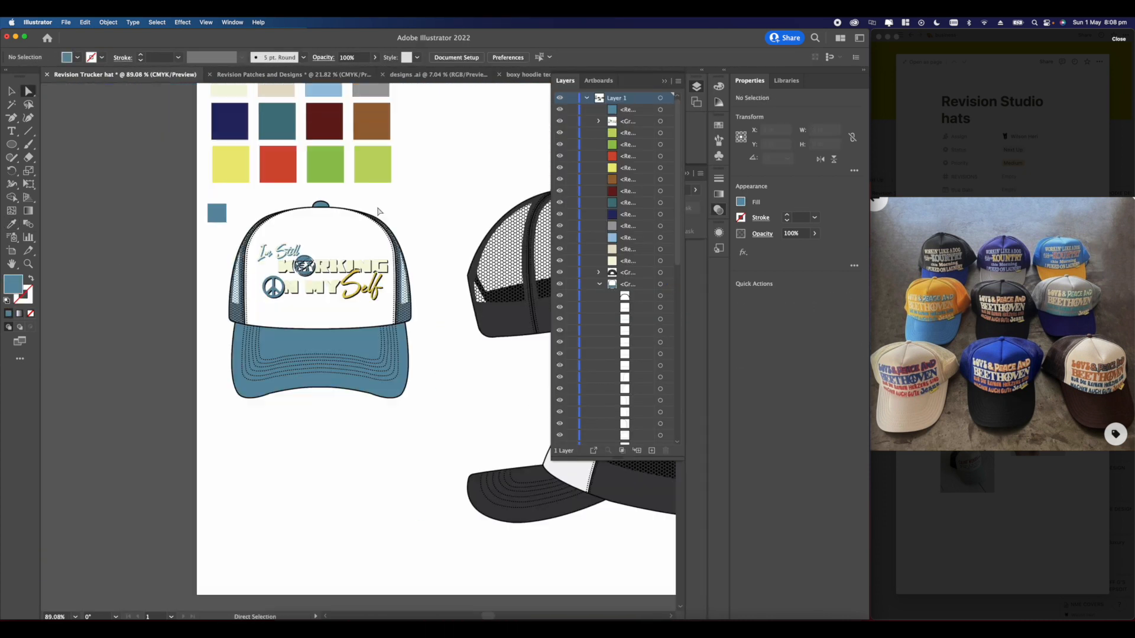
- Move the front-view hat together with its lettering clear of the artboard
scroll(379, 211, up, 3)
scroll(233, 266, down, 2)
click(740, 201)
click(278, 222)
scroll(278, 223, down, 5)
scroll(250, 223, right, 2)
key(v)
drag(148, 204, 205, 246)
drag(205, 246, 99, 254)
- Fill the front panel of the front-view hat with white
click(101, 204)
scroll(101, 237, left, 3)
scroll(177, 239, up, 4)
scroll(274, 187, down, 3)
key(comma)
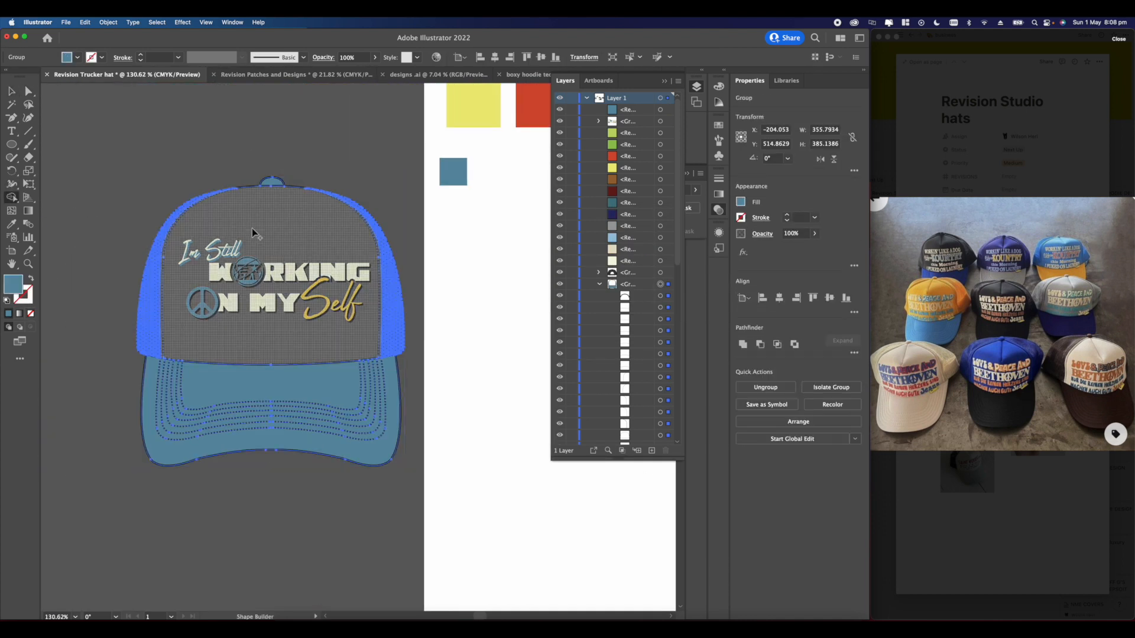
key(a)
click(337, 229)
scroll(337, 228, right, 3)
click(741, 202)
click(635, 241)
click(260, 172)
scroll(261, 172, down, 4)
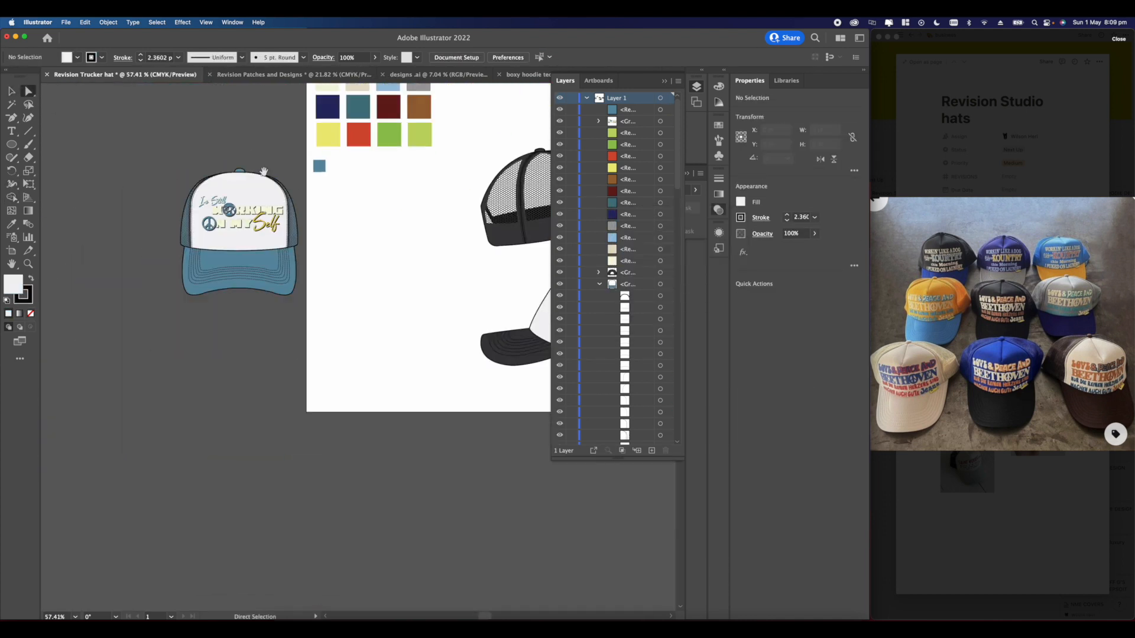
- Try several swatch colours on the hat's front panel, finishing with the black swatch
scroll(252, 194, up, 6)
click(252, 194)
click(740, 202)
click(651, 249)
click(658, 250)
click(650, 273)
click(642, 273)
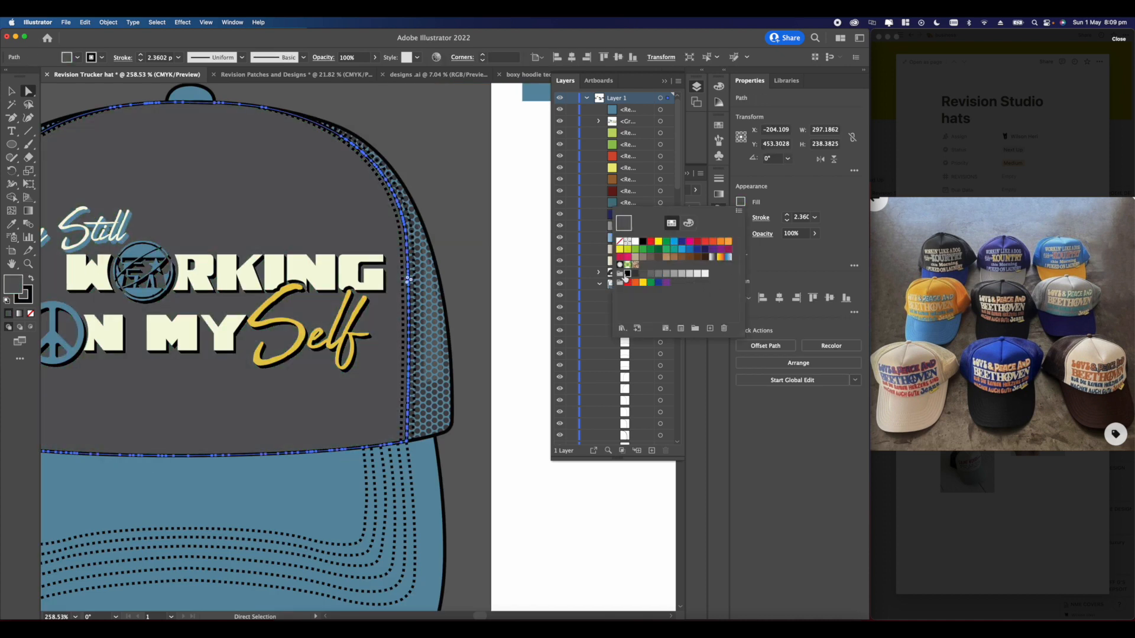
click(627, 273)
click(448, 220)
- In the Revision Patches and Designs document, delete three extruded shadow pieces behind the colored lettering
scroll(431, 216, down, 6)
scroll(431, 216, up, 4)
click(248, 75)
scroll(199, 251, up, 1)
scroll(212, 355, up, 5)
click(166, 532)
key(Delete)
click(313, 520)
key(Delete)
click(436, 522)
key(Delete)
- Delete the remaining extrusion pieces beside the peace sign and behind the WORKING line
scroll(473, 525, right, 5)
scroll(255, 503, up, 8)
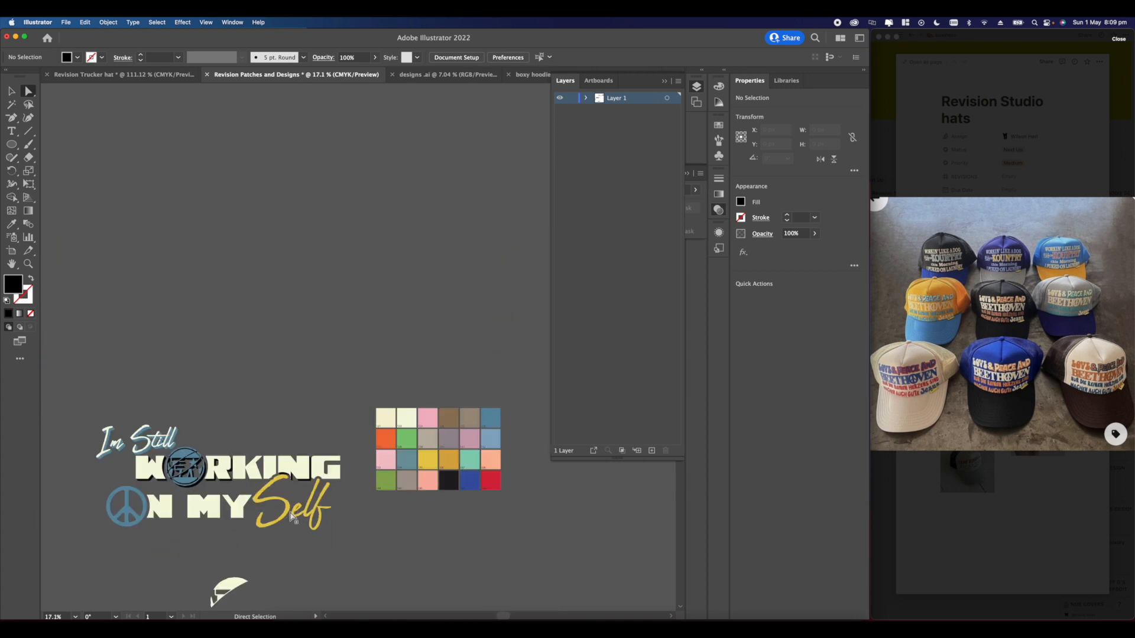
click(112, 496)
key(Delete)
scroll(109, 507, down, 5)
scroll(349, 482, up, 8)
click(343, 467)
key(Delete)
scroll(360, 455, down, 9)
scroll(236, 396, up, 12)
scroll(253, 392, down, 15)
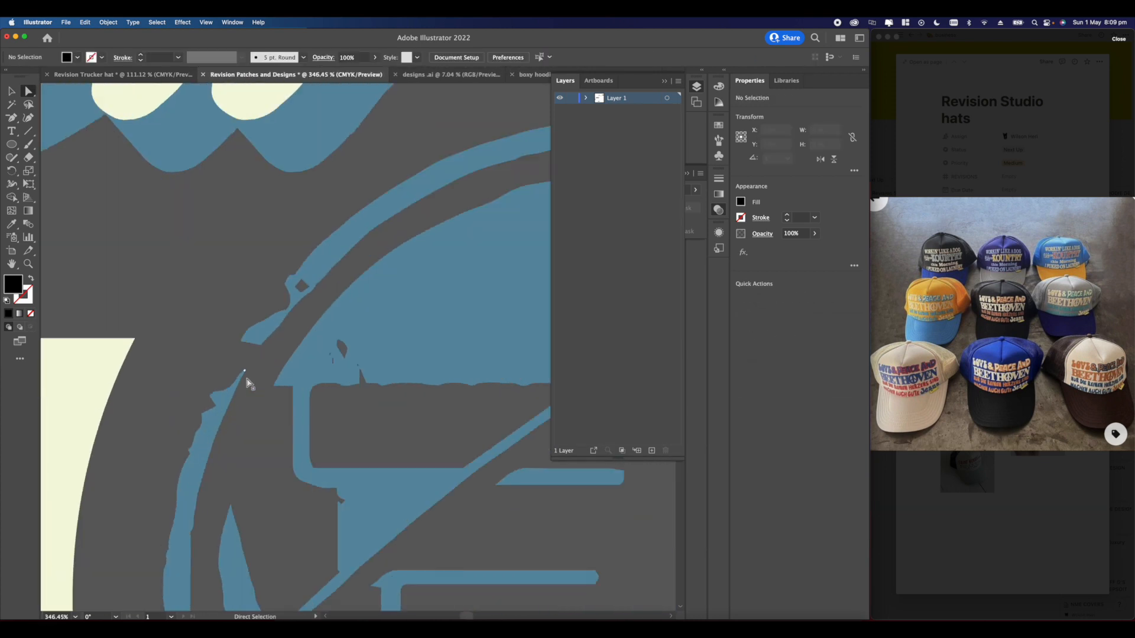
- Switch to Notion to show the hand-drawn hat sketch as the reference image, and return to Illustrator
click(1038, 300)
click(1038, 300)
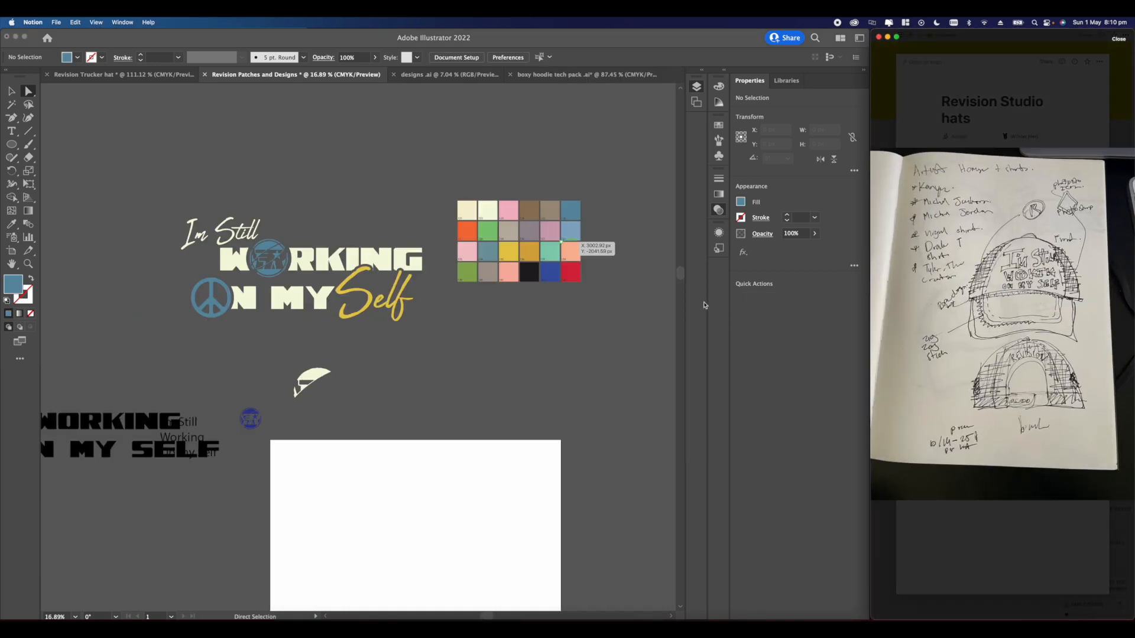
click(754, 298)
- Select the complete colored lettering and move it higher on the canvas, away from the artboard
scroll(371, 328, down, 3)
drag(428, 347, 334, 342)
scroll(335, 341, up, 4)
drag(258, 346, 547, 439)
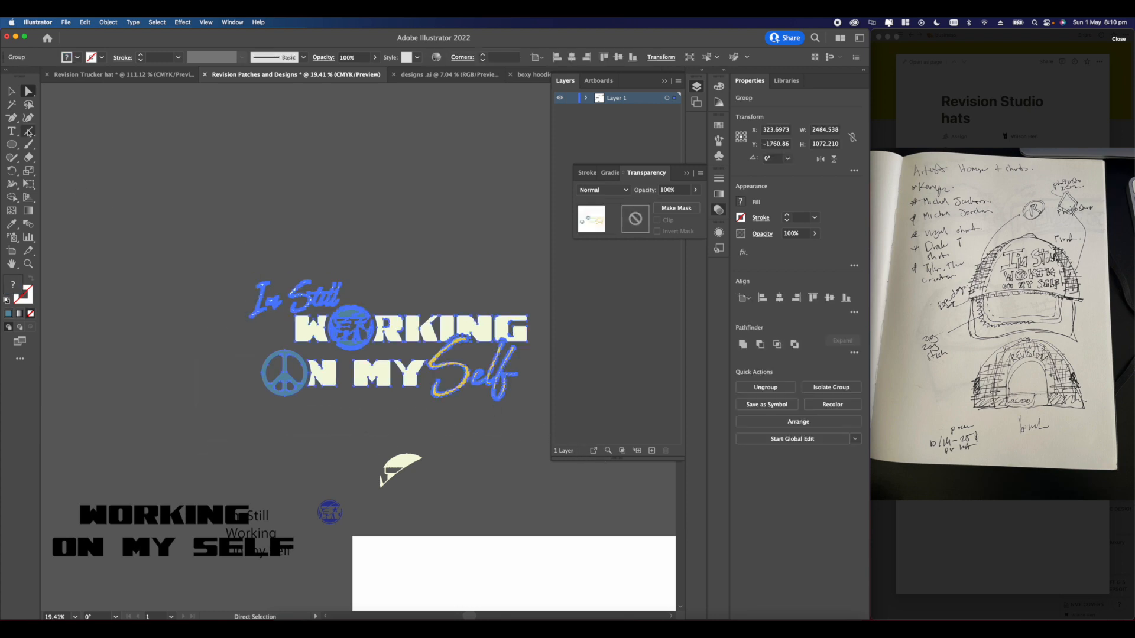
click(10, 91)
click(311, 216)
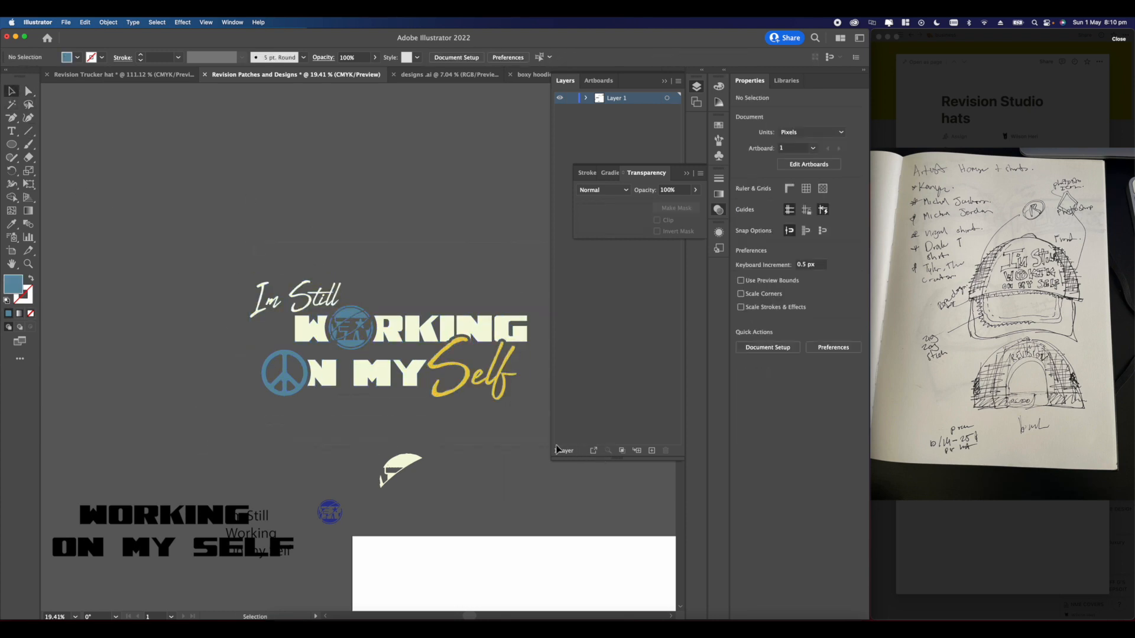
click(508, 400)
drag(417, 335, 440, 260)
click(215, 355)
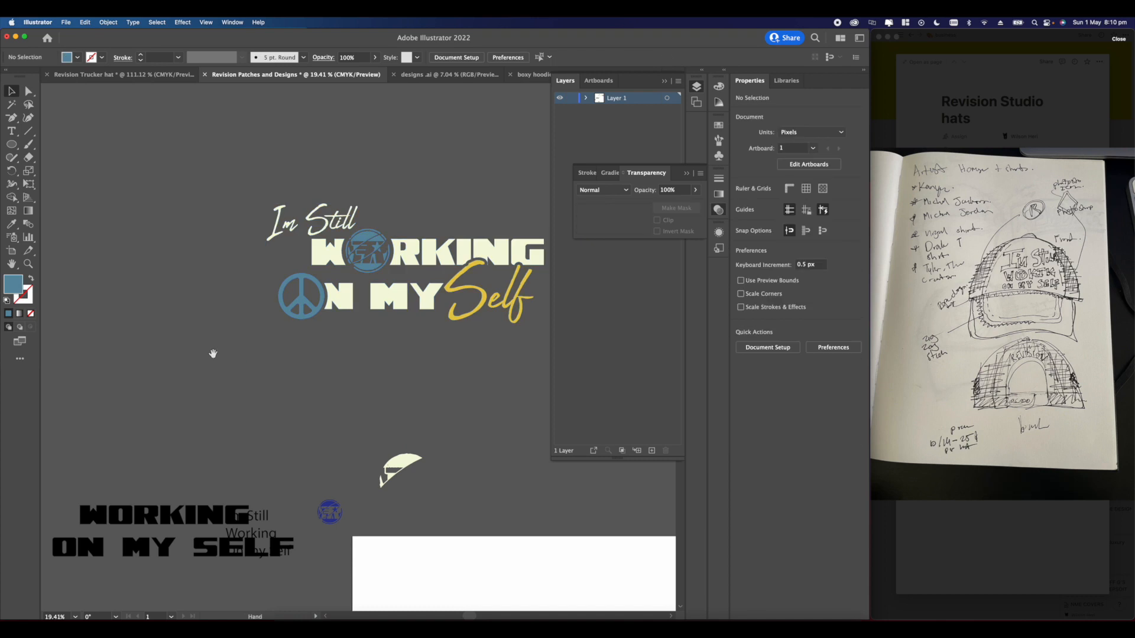
- Move the black WORKING ON MY SELF lettering beside the black peace sign and duplicate the plain three-line text onto empty canvas
drag(215, 355, 367, 380)
scroll(334, 315, up, 1)
drag(342, 328, 385, 375)
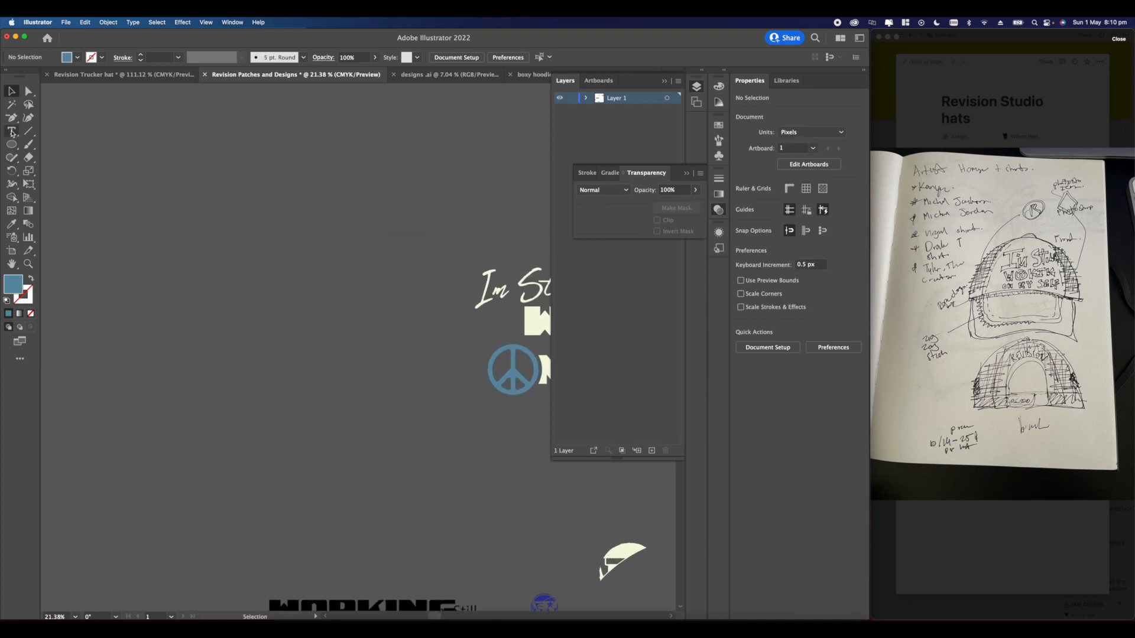
scroll(322, 400, down, 3)
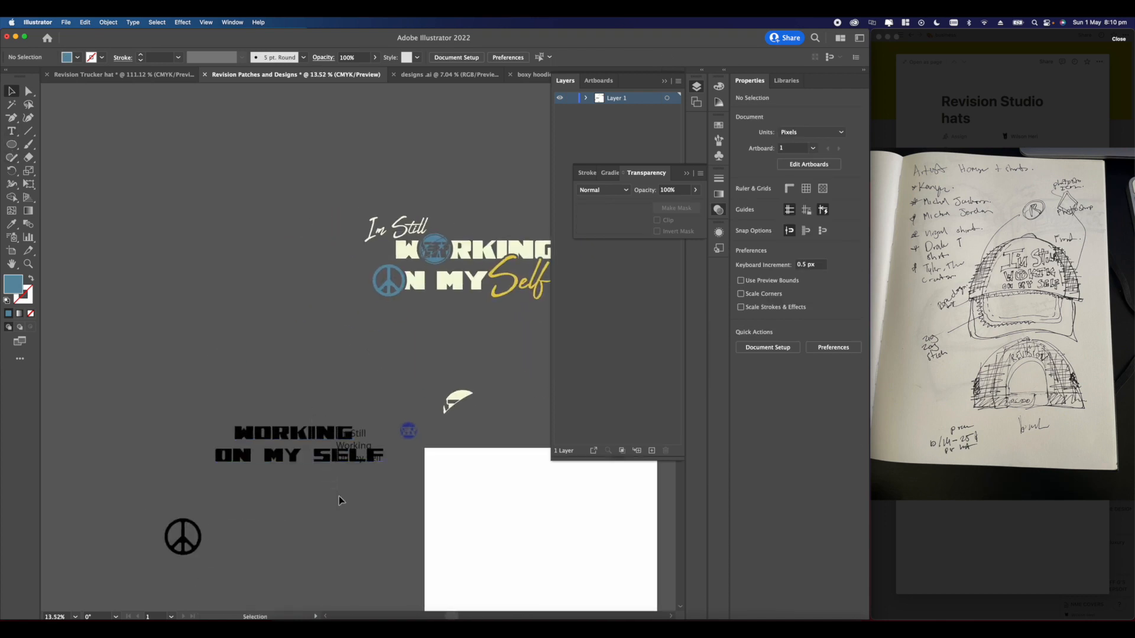
click(303, 435)
drag(303, 434, 272, 261)
click(367, 491)
click(314, 303)
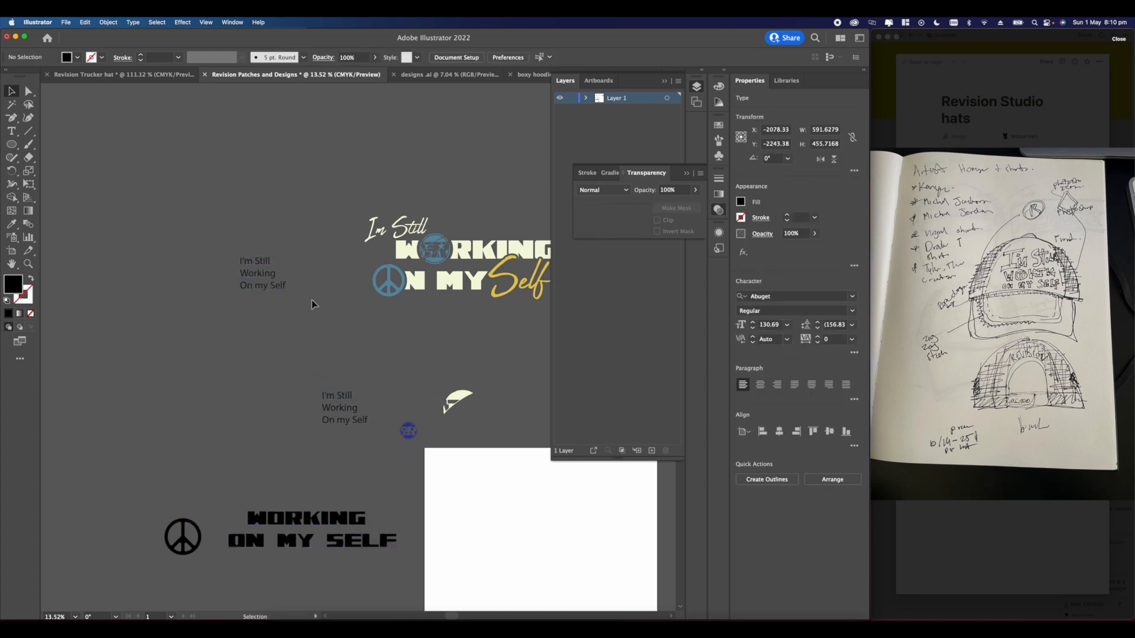
- Centre-align the duplicated three-line "I'm Still Working On my Self" text
scroll(300, 337, up, 3)
click(292, 287)
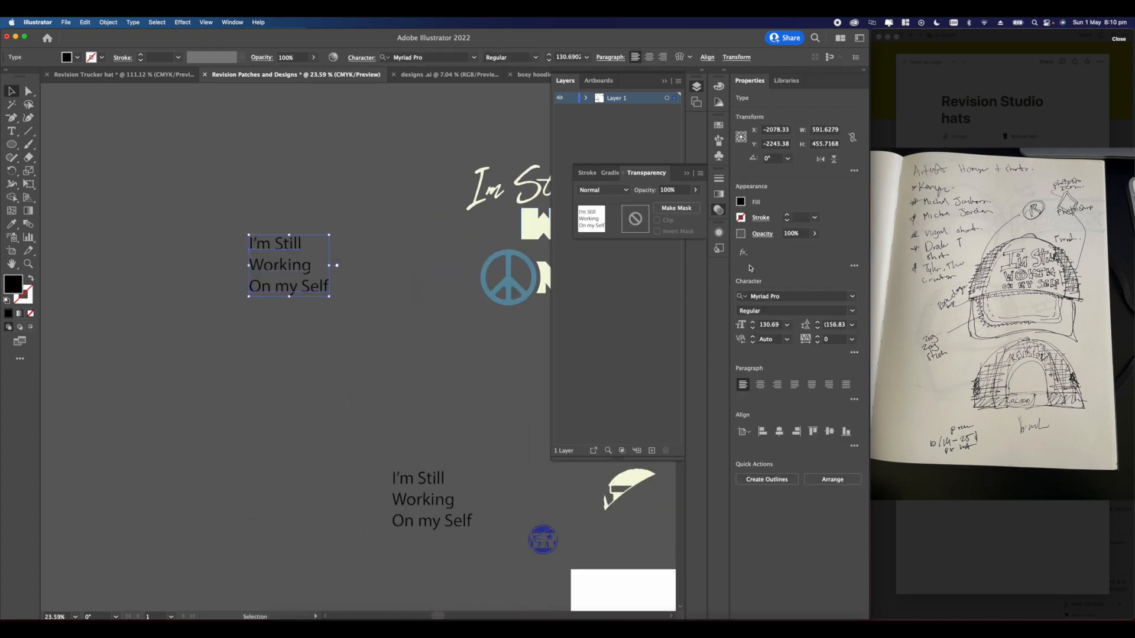
click(761, 385)
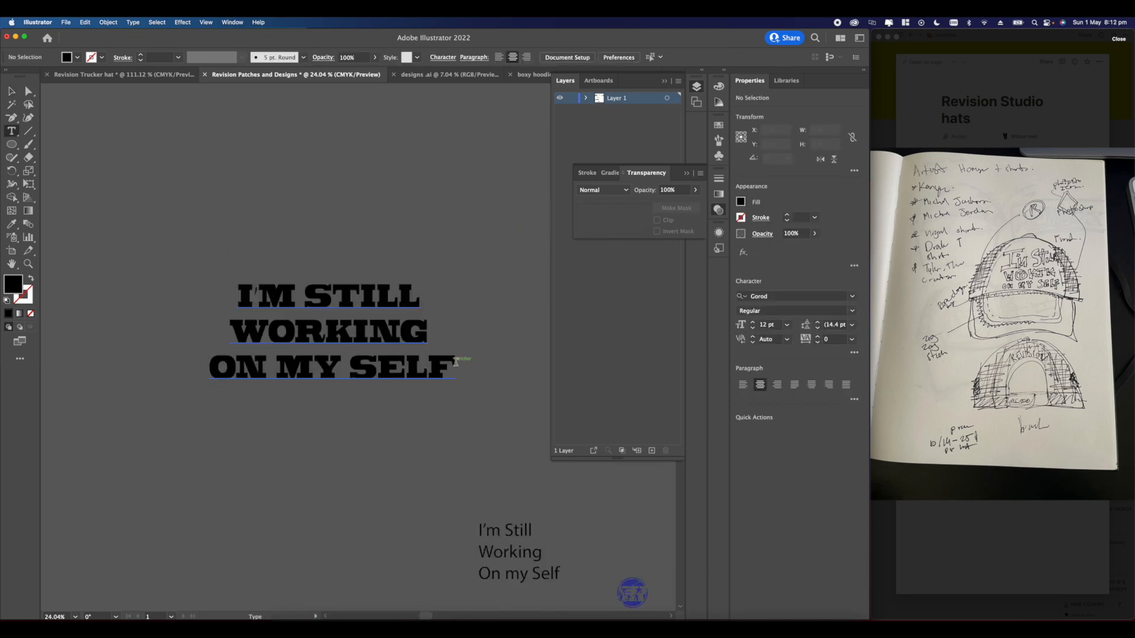
- Preview alternative fonts on the ON MY SELF line of the Gorod text
drag(456, 362, 207, 368)
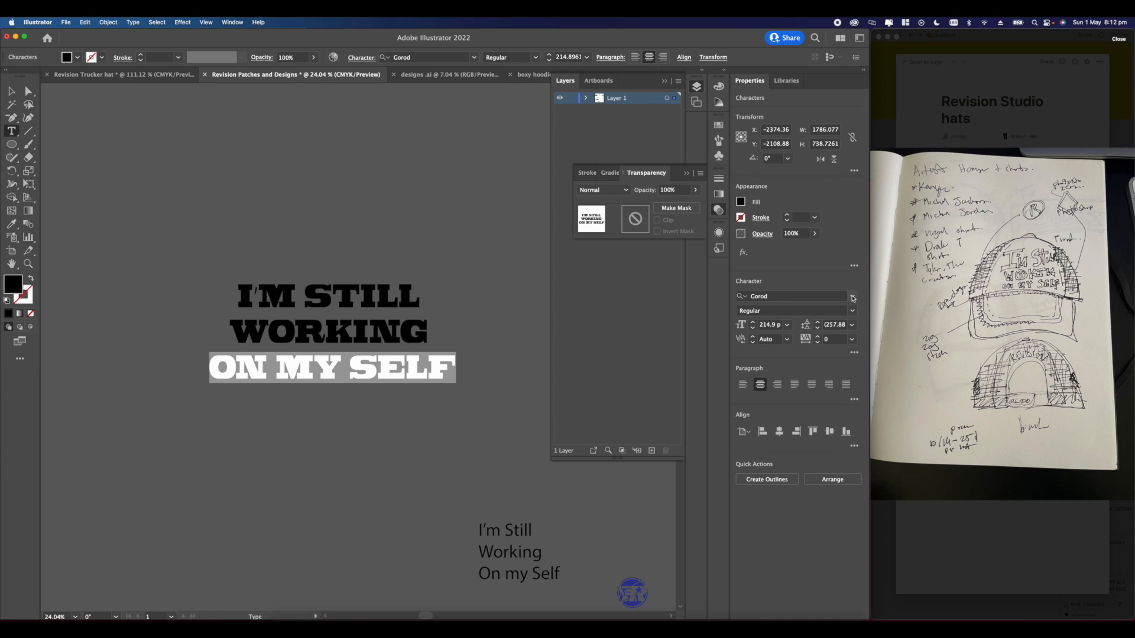
click(853, 298)
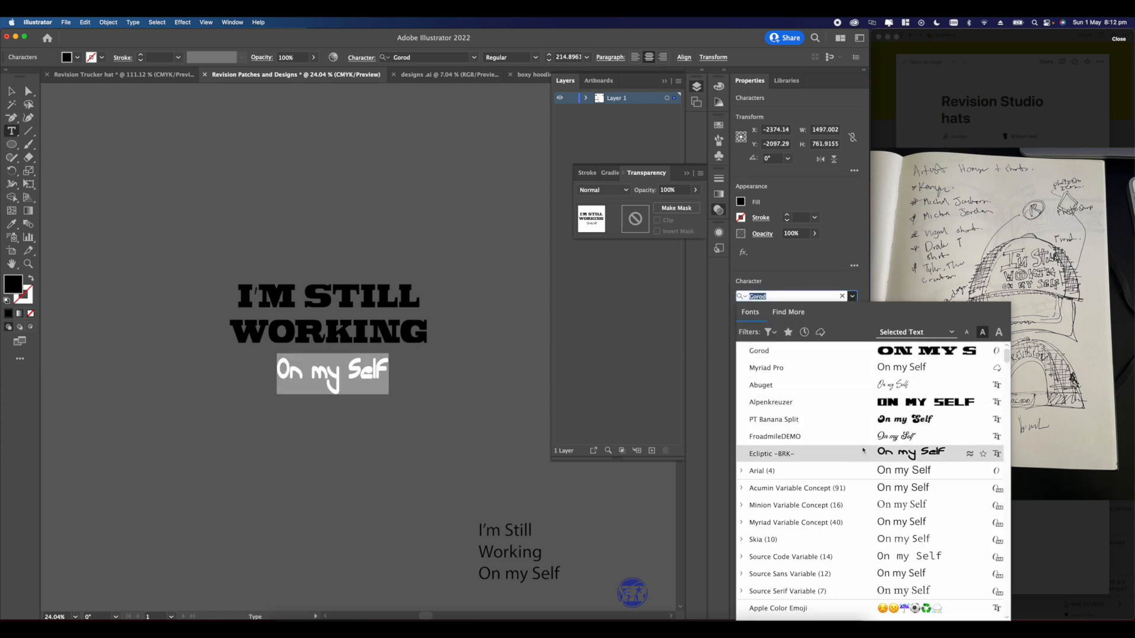
scroll(863, 452, down, 10)
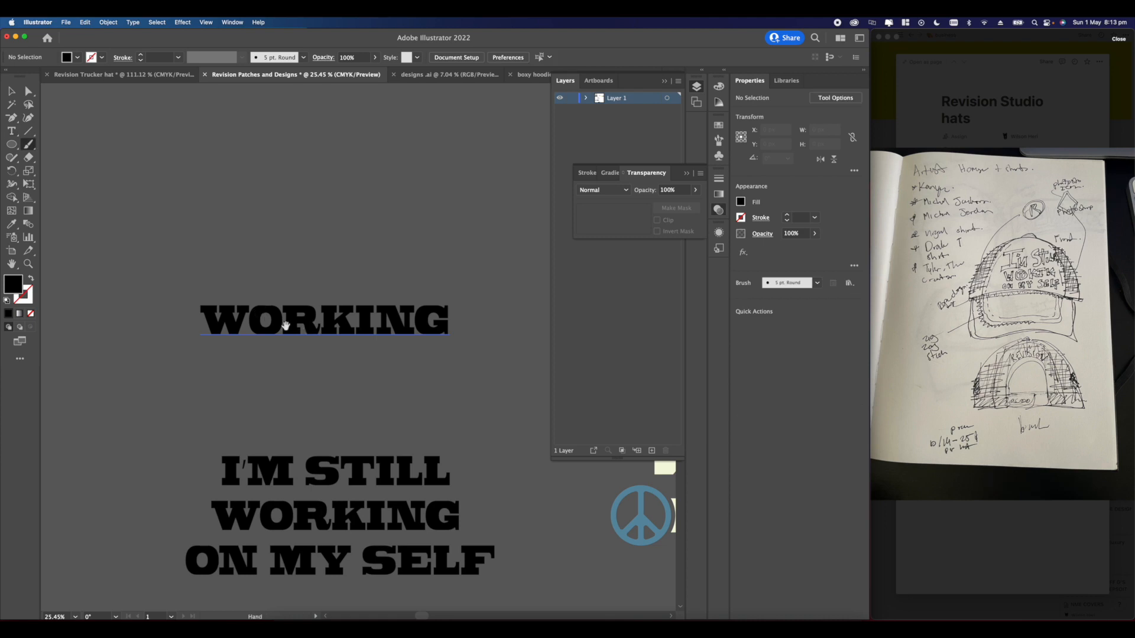
- Hand-letter "I'm Still" above and "On My Self" below the single WORKING word with the Paintbrush
scroll(311, 318, up, 2)
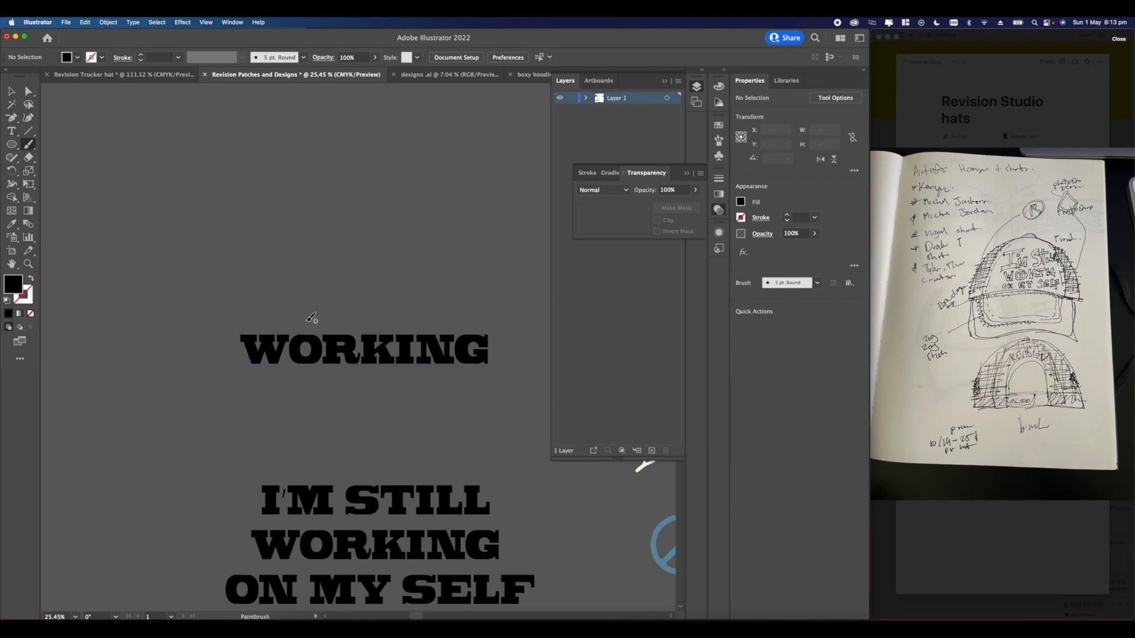
scroll(319, 317, up, 2)
drag(256, 270, 279, 258)
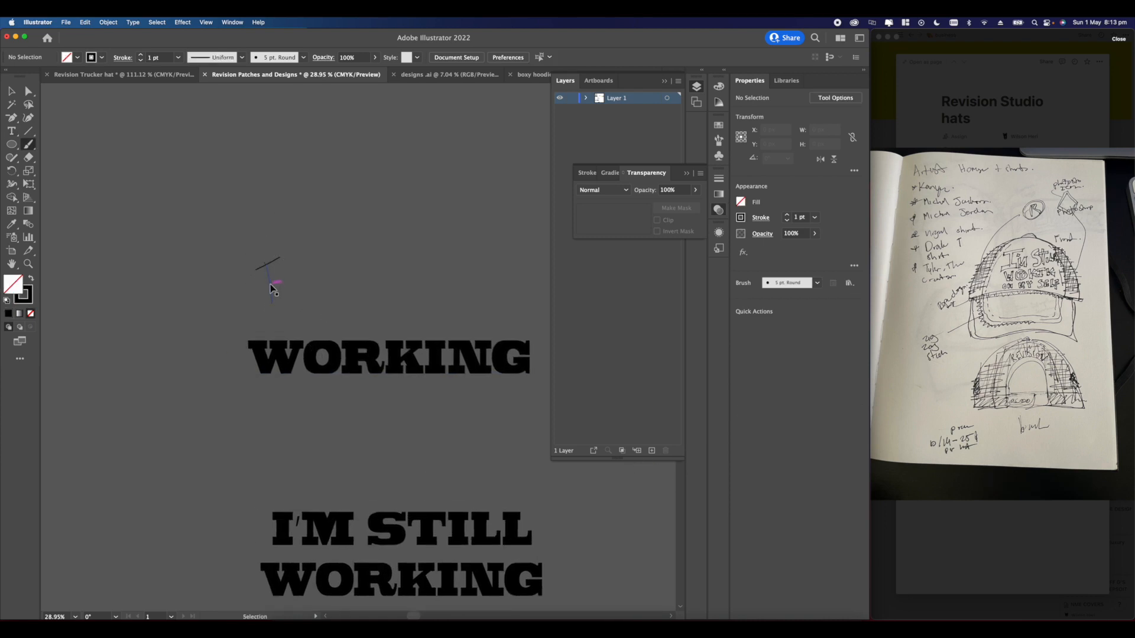
key(super+z)
drag(245, 287, 279, 266)
key(super+z)
drag(348, 285, 332, 275)
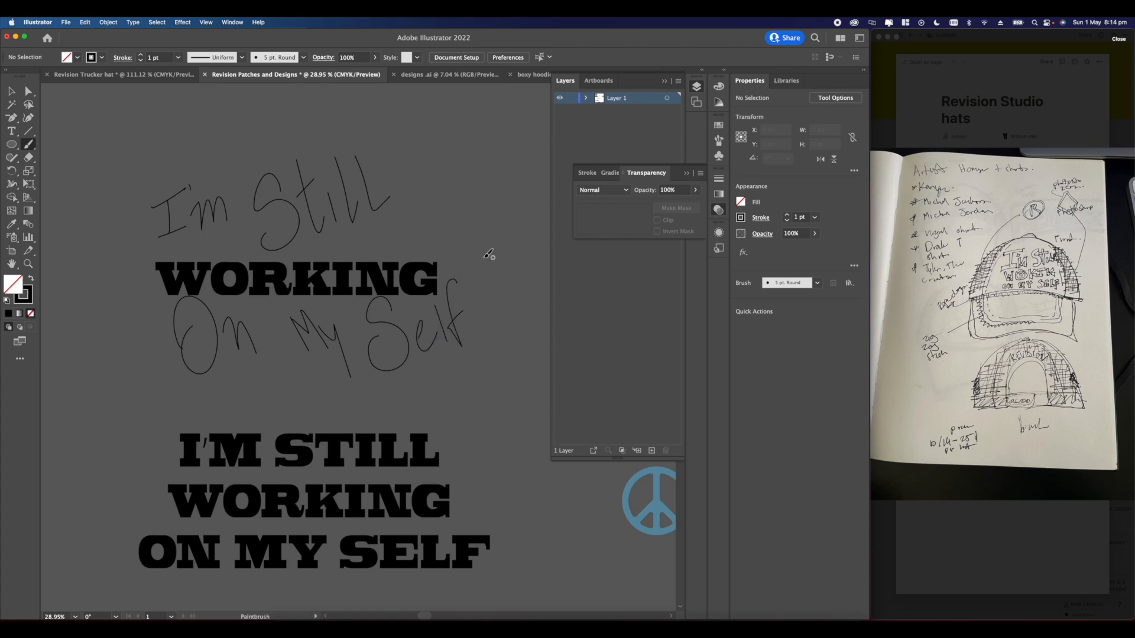
- Move the single WORKING word up and to the right, clear of the handwritten lines
scroll(483, 251, down, 7)
scroll(296, 286, up, 6)
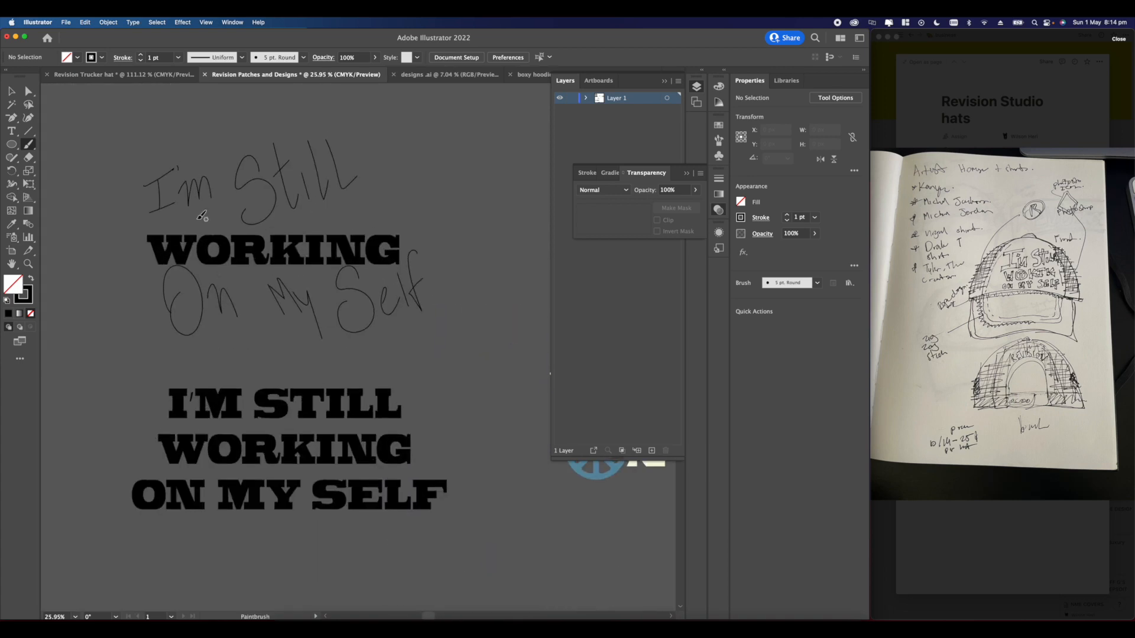
click(12, 91)
drag(155, 280, 450, 321)
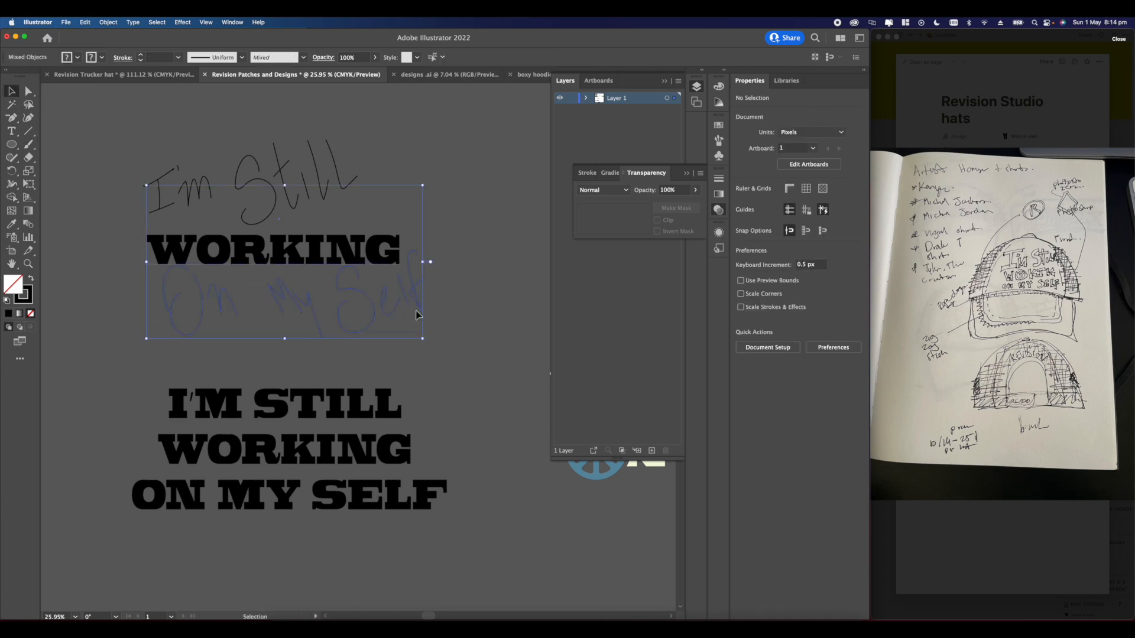
click(464, 334)
drag(139, 325, 329, 324)
click(453, 328)
drag(132, 314, 226, 321)
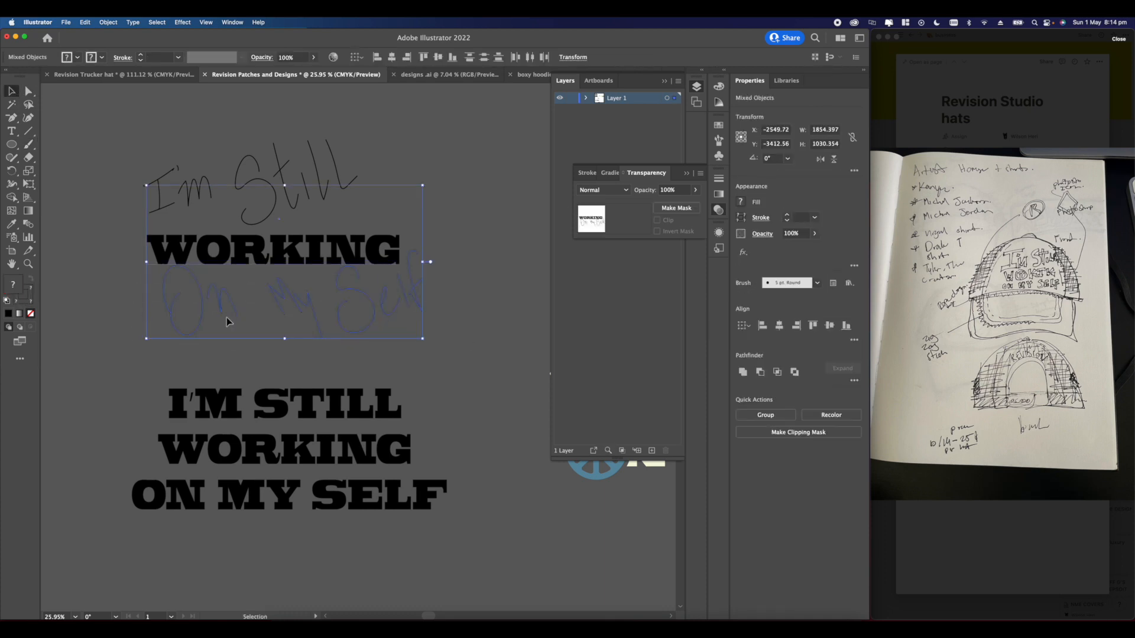
click(367, 337)
drag(281, 260, 490, 145)
- Try the 15 pt. Round brush on part of the handwritten On My Self line and undo it
click(328, 251)
click(195, 276)
scroll(364, 303, up, 2)
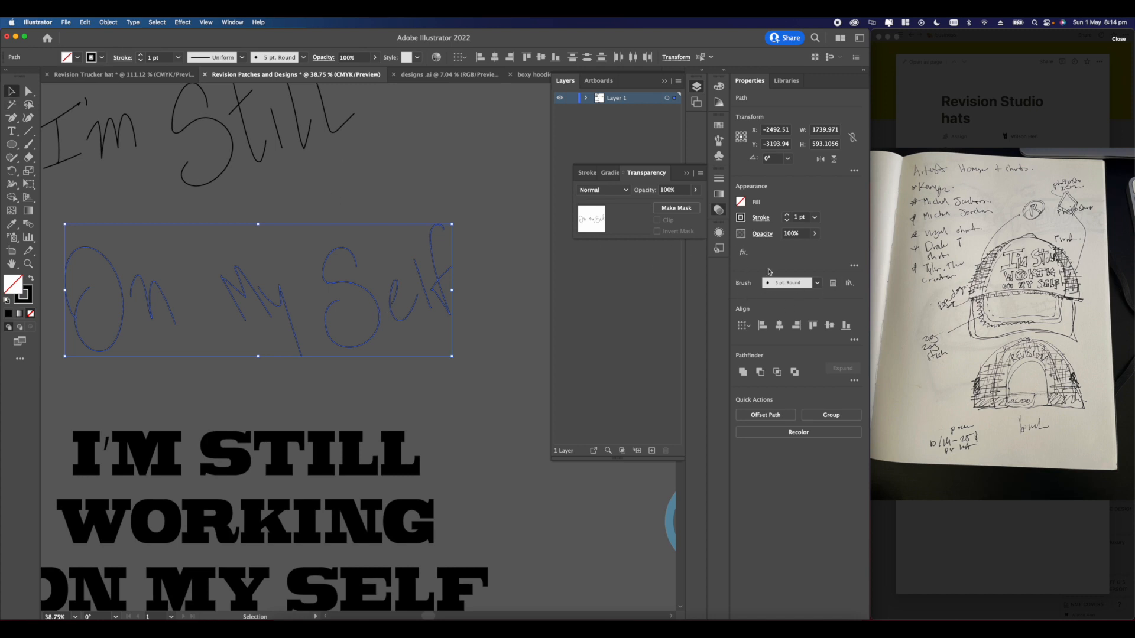
click(317, 158)
scroll(271, 213, left, 3)
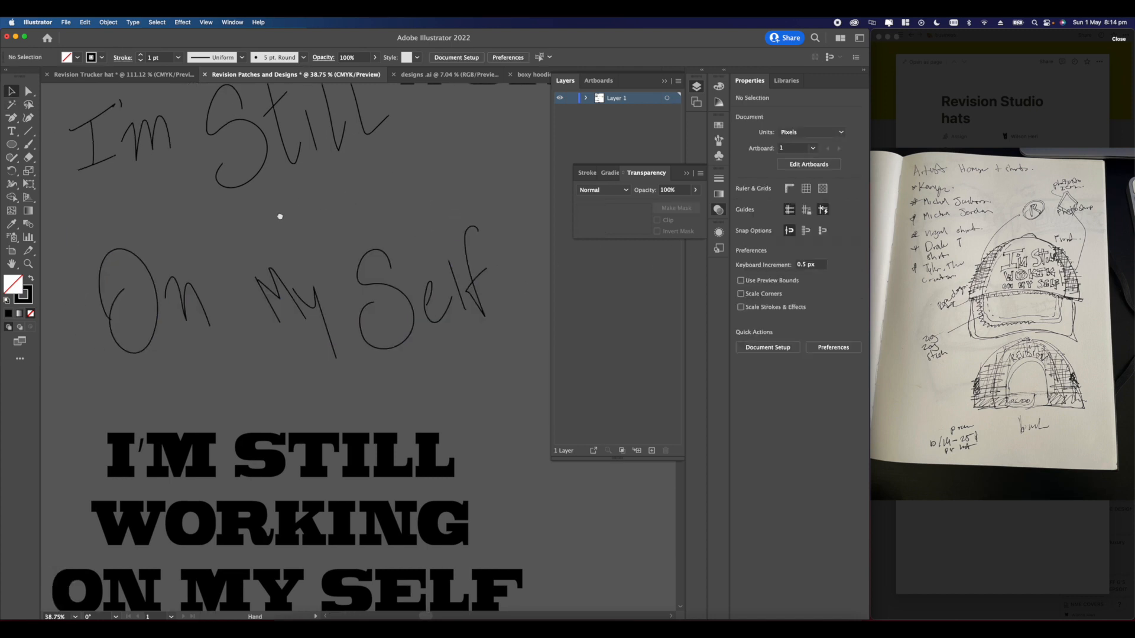
drag(73, 249, 437, 355)
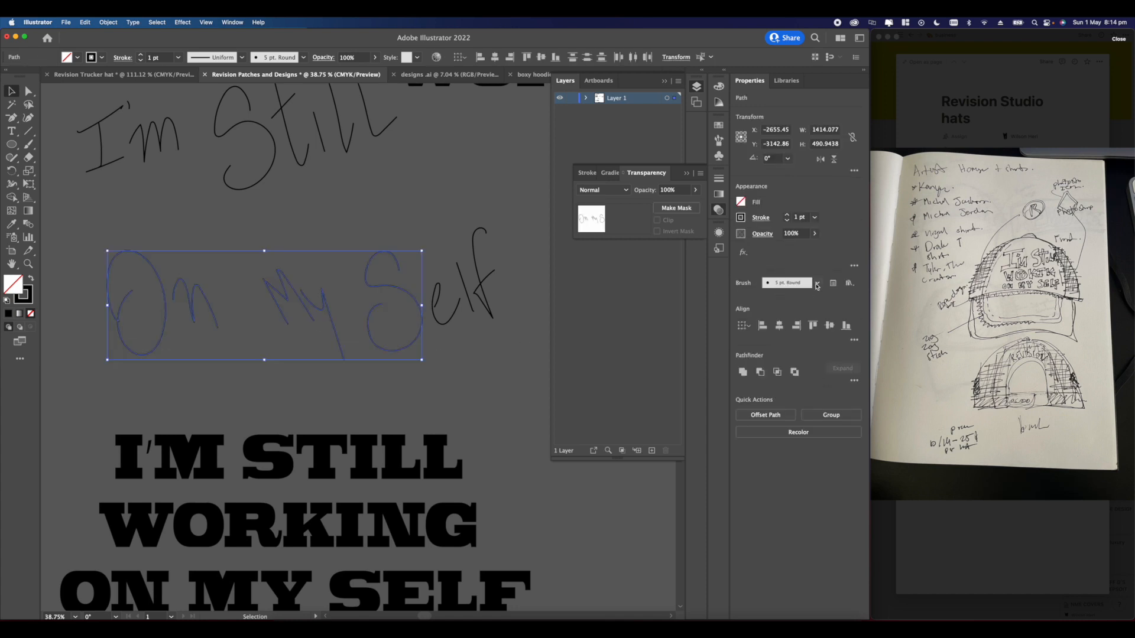
click(817, 284)
click(735, 309)
click(457, 368)
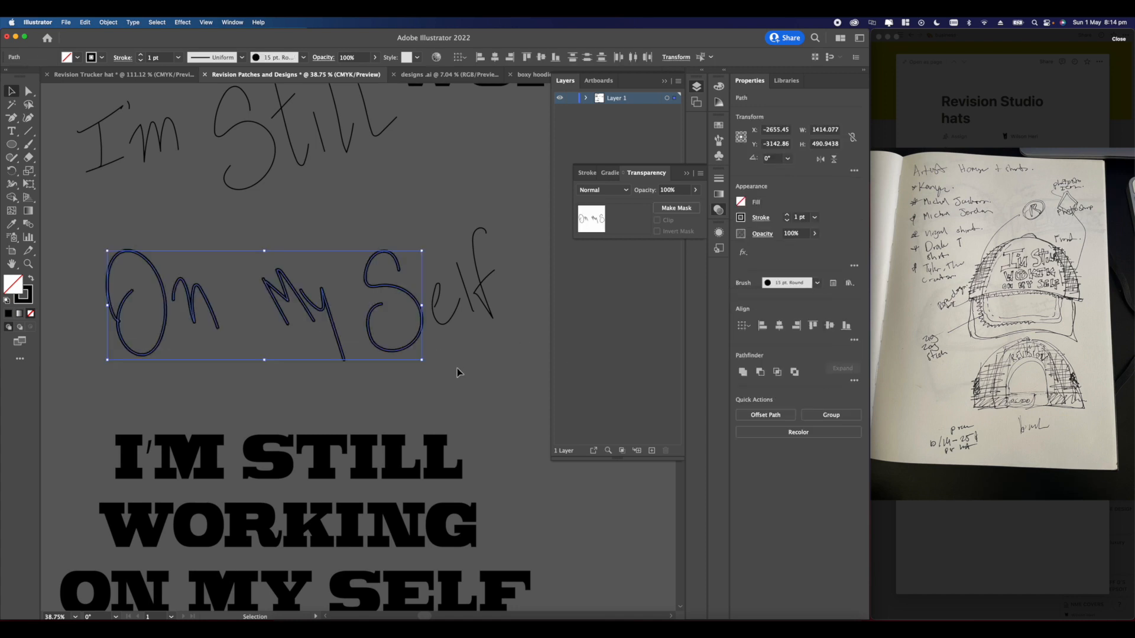
click(456, 367)
key(super+z)
click(84, 240)
key(super+z)
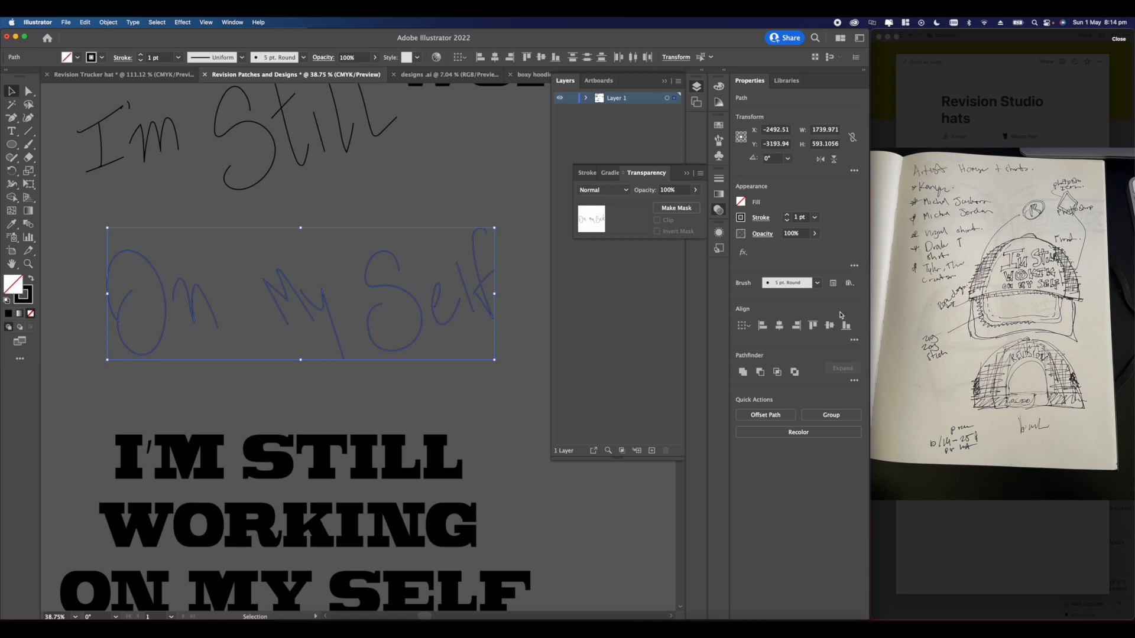
- Set the stroke weight of the handwritten On My Self line to 6 pt
click(787, 215)
click(786, 215)
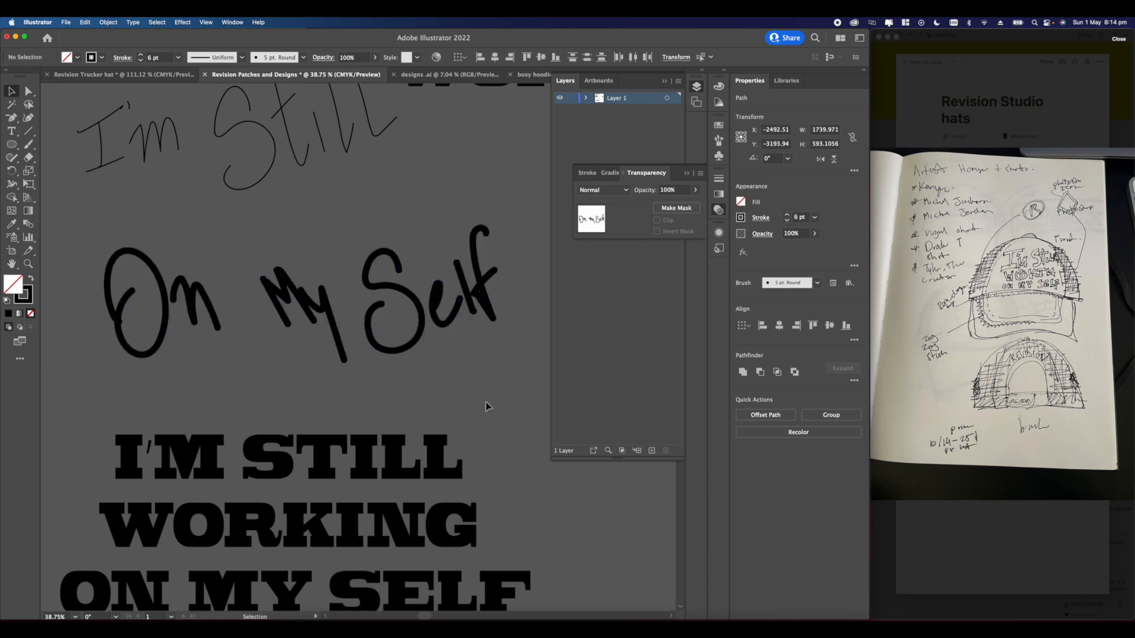
click(486, 403)
- Set the stroke weight of the handwritten I'm Still line to 6 pt
scroll(464, 378, down, 3)
drag(463, 374, 454, 408)
scroll(406, 361, up, 3)
drag(132, 321, 535, 421)
drag(150, 157, 342, 227)
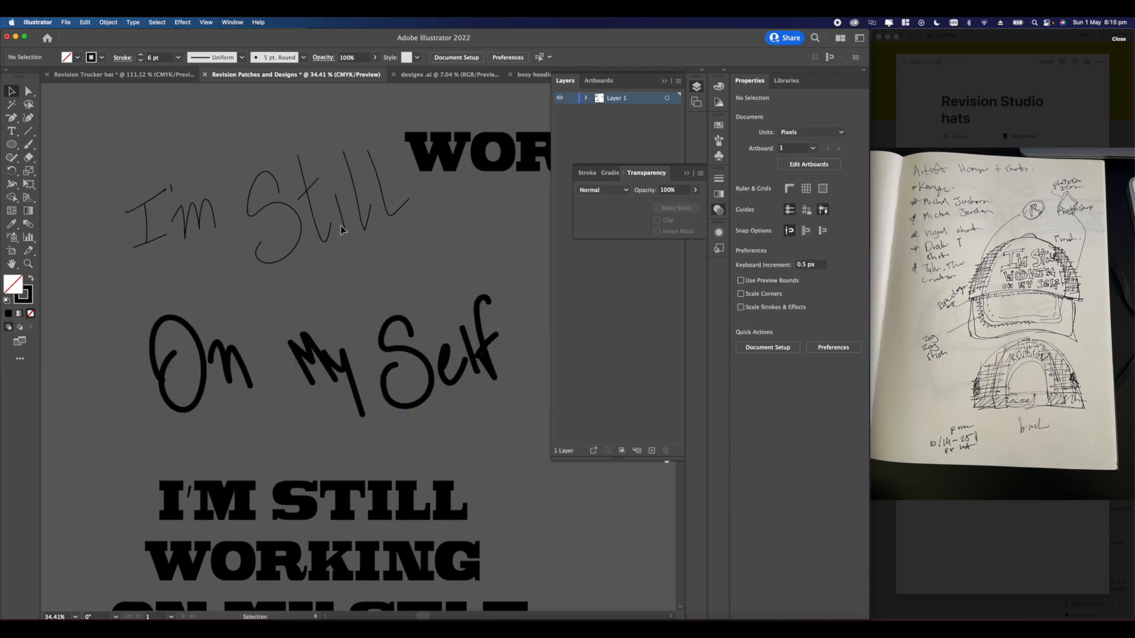
drag(385, 260, 387, 261)
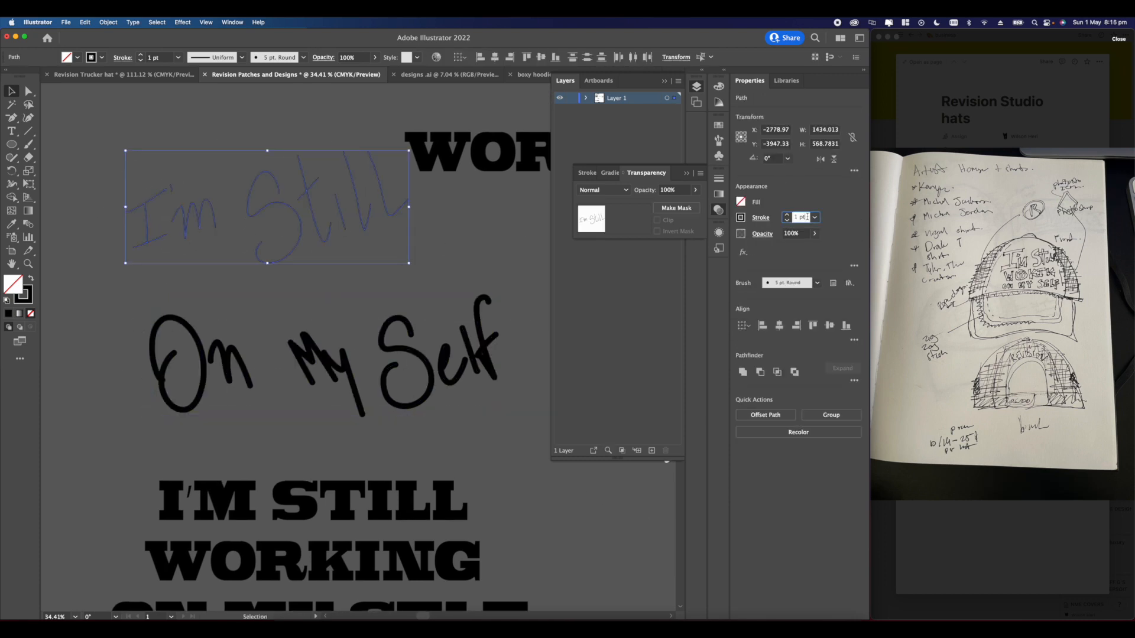
text(6)
key(Return)
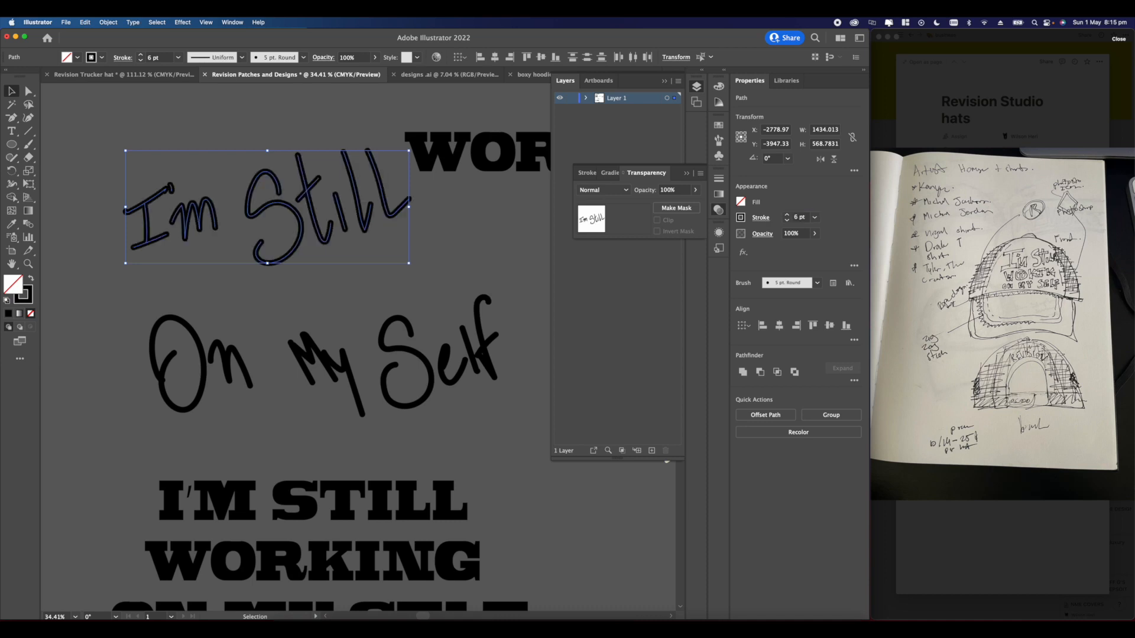
click(339, 240)
- Expand the appearance of the handwritten On My Self line and move it slightly down and to the left
scroll(284, 272, down, 5)
click(225, 314)
click(108, 22)
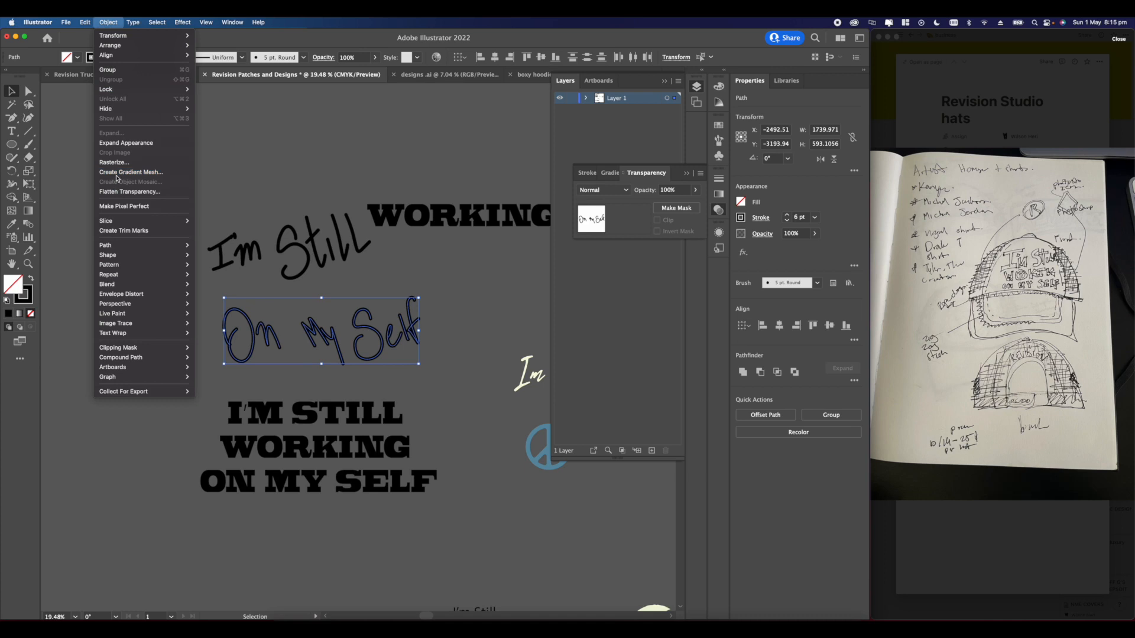
click(127, 142)
click(443, 366)
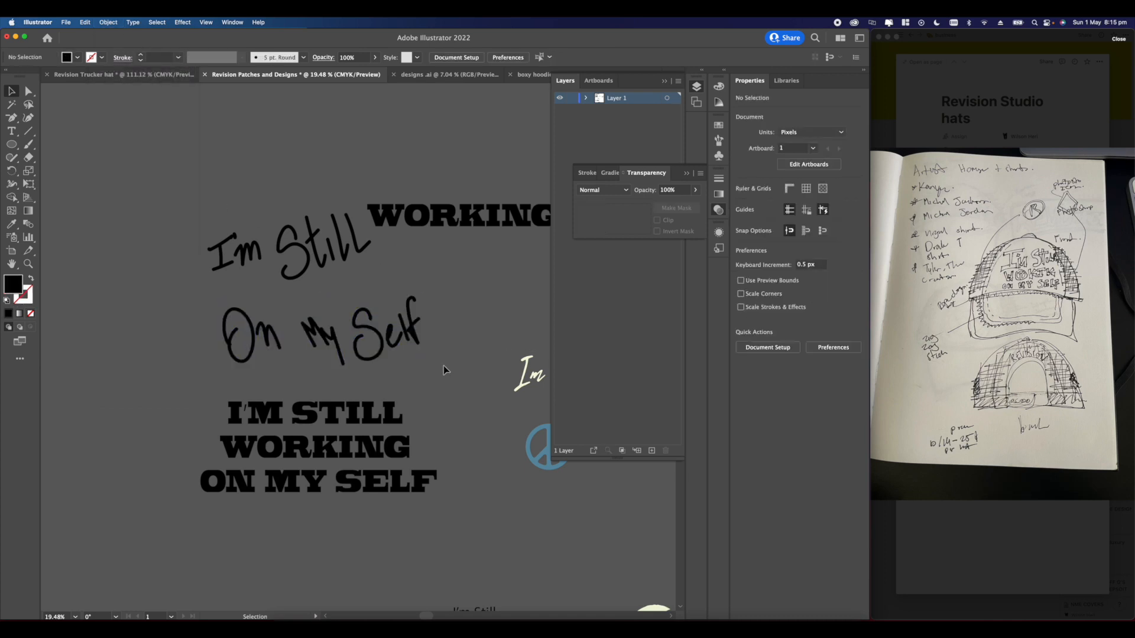
drag(322, 329, 314, 355)
- Expand the appearance of the handwritten I'm Still line
drag(383, 296, 208, 185)
click(338, 292)
mouse_move(201, 231)
mouse_down()
mouse_move(171, 196)
mouse_move(355, 310)
mouse_up()
click(108, 22)
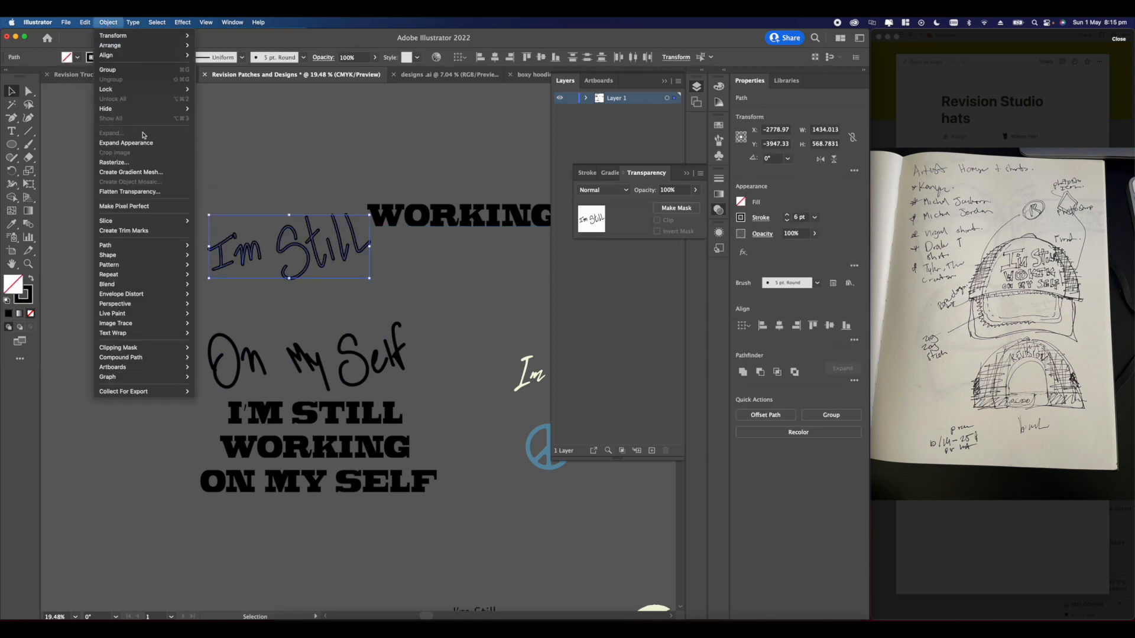
click(473, 296)
scroll(446, 261, right, 2)
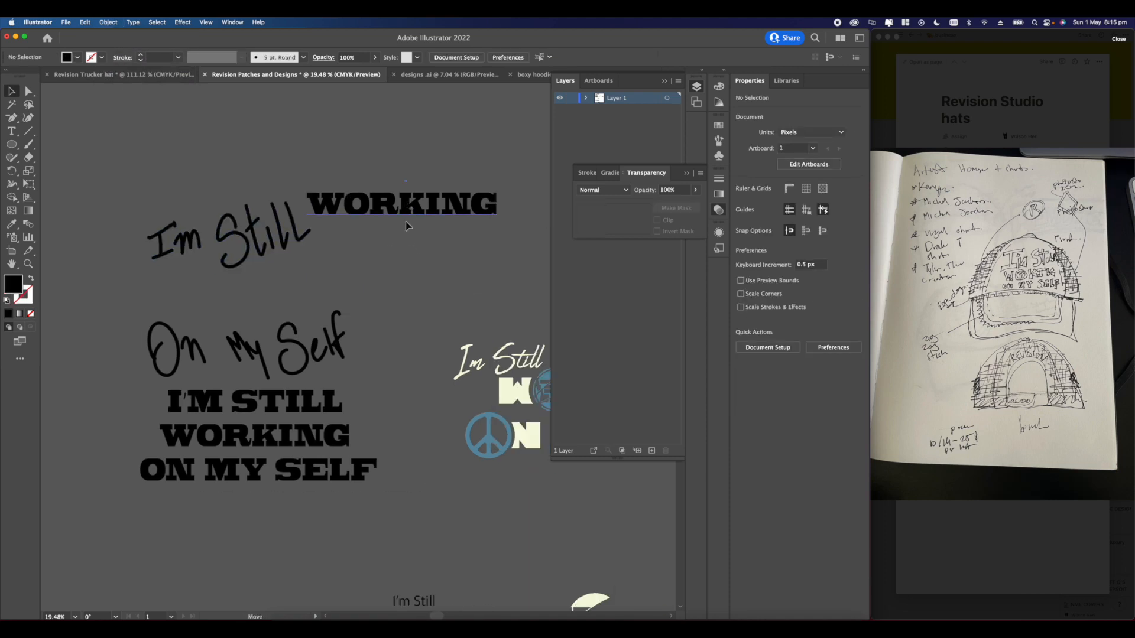
- Place the slab WORKING text between the two handwritten lines and expand its object and fill into shapes
drag(412, 202, 430, 162)
drag(430, 163, 256, 289)
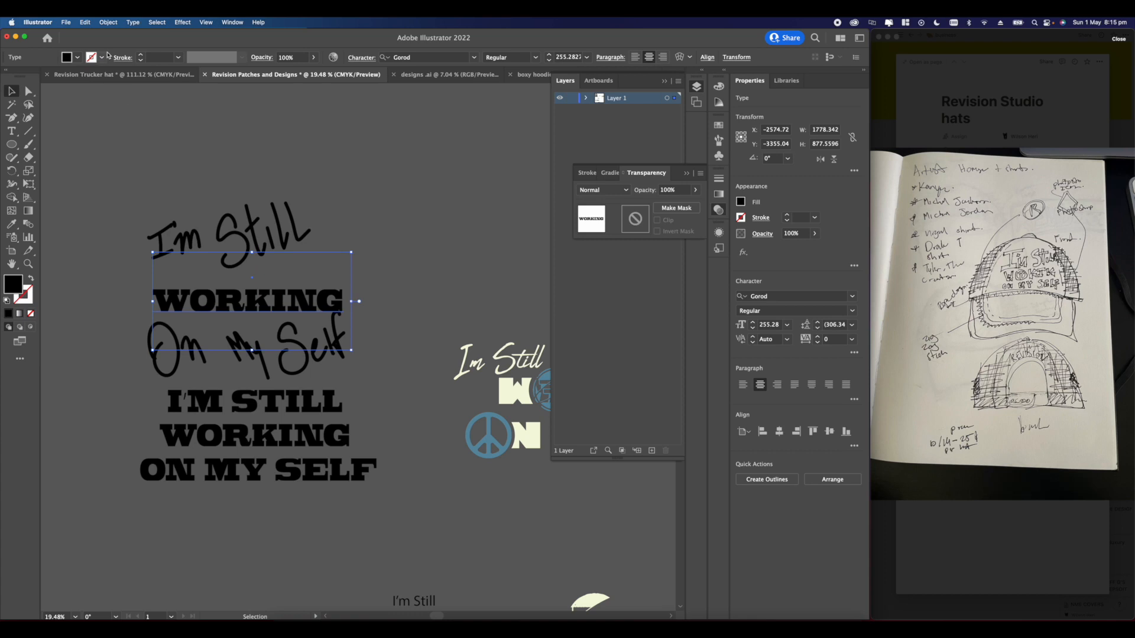
click(108, 22)
click(112, 133)
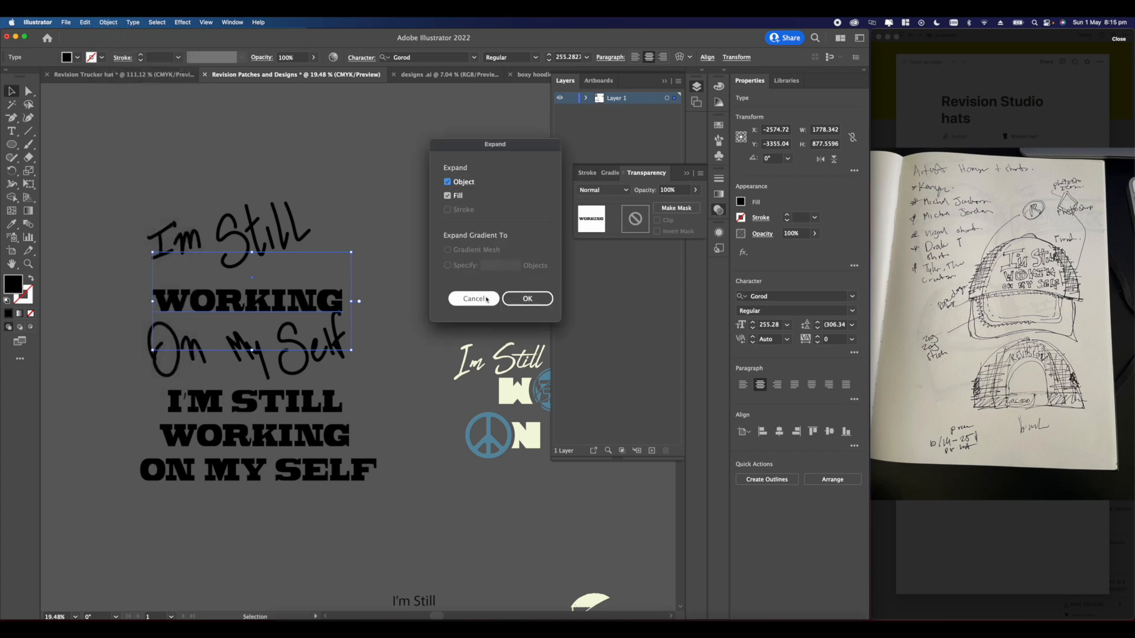
click(526, 299)
- Enlarge the WORKING lettering, then scale the handwritten I'm Still line down slightly and fit it above
drag(346, 302, 405, 301)
drag(313, 306, 284, 301)
click(261, 246)
drag(129, 198, 340, 255)
drag(311, 203, 258, 237)
click(126, 324)
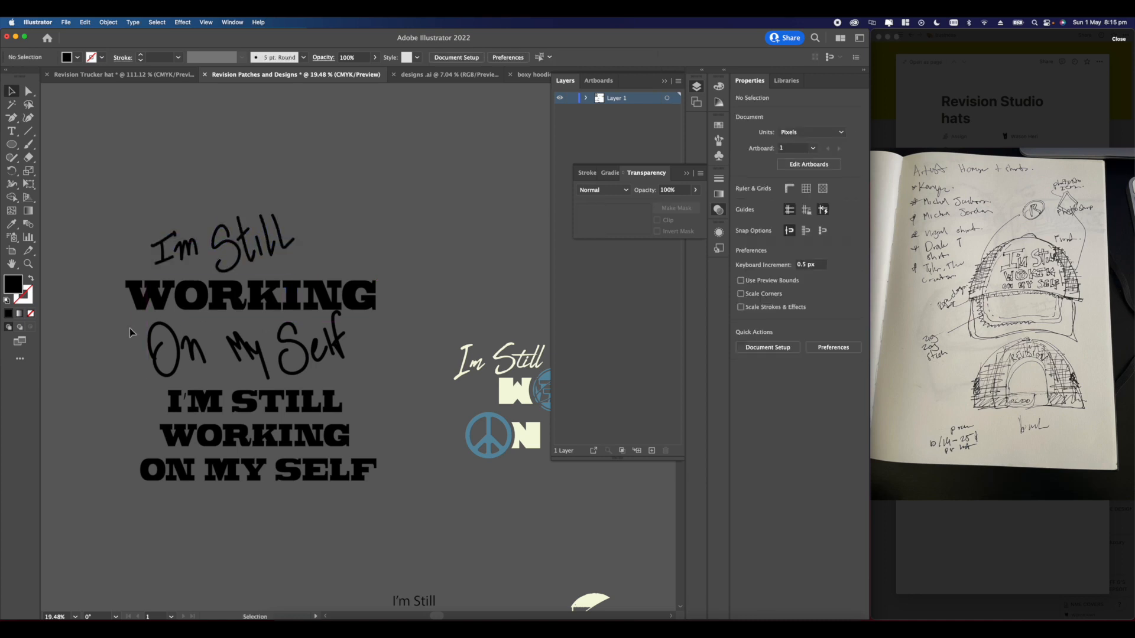
- Move the three-line I'm Still Working On My Self slab text block above and to the right of the new lettering
drag(196, 425, 407, 67)
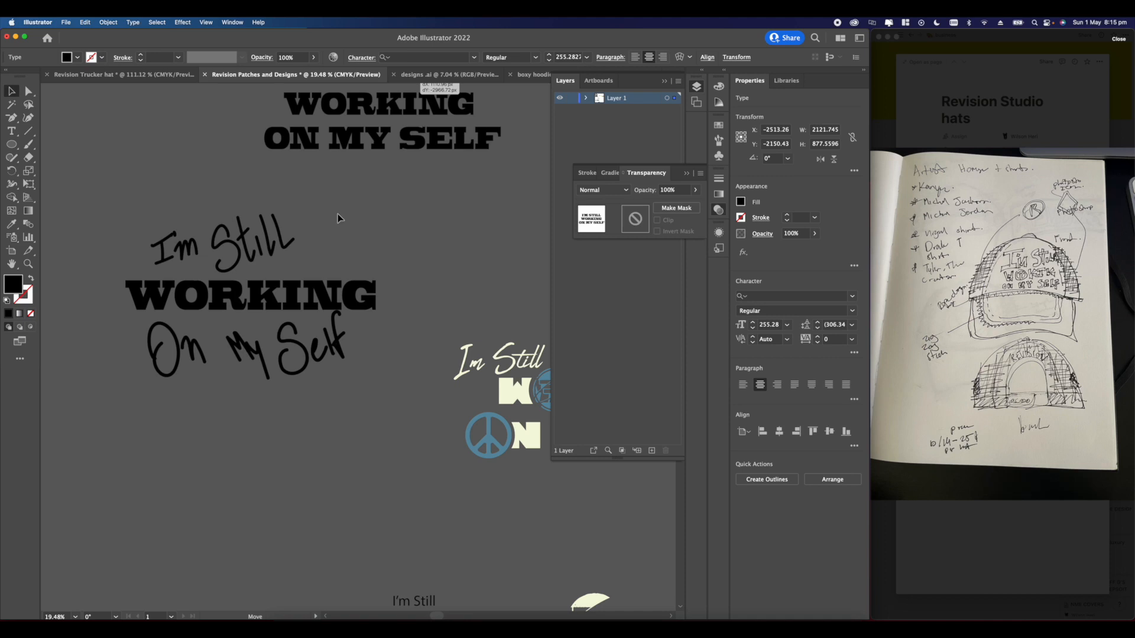
key(super+z)
click(157, 229)
scroll(158, 229, up, 8)
drag(183, 240, 198, 241)
click(238, 229)
scroll(238, 229, down, 8)
drag(206, 319, 357, 413)
drag(253, 343, 414, 151)
click(313, 222)
scroll(314, 221, up, 1)
drag(317, 225, 303, 227)
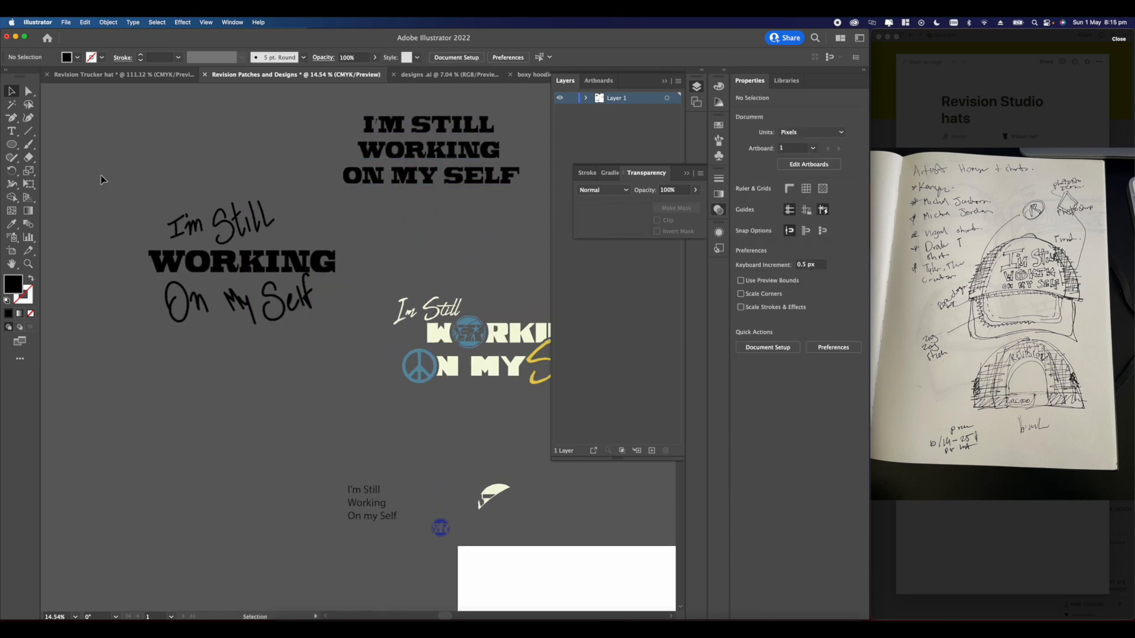
- Copy the blue peace sign from the cream lettering version and place it over the O of the black WORKING
scroll(255, 327, up, 6)
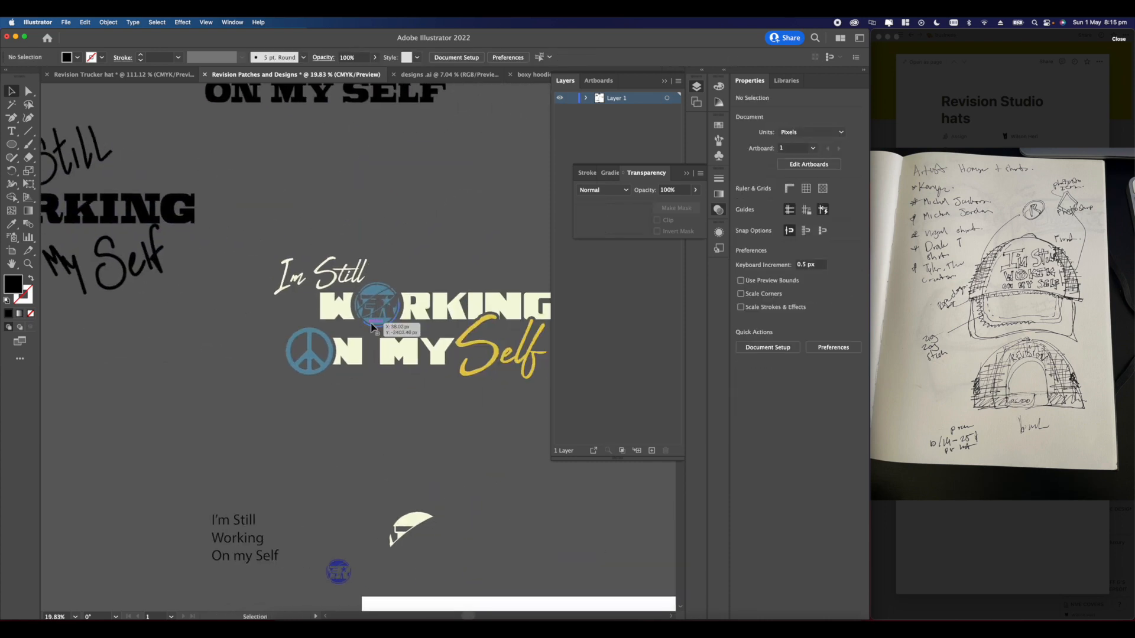
click(28, 92)
scroll(276, 319, up, 8)
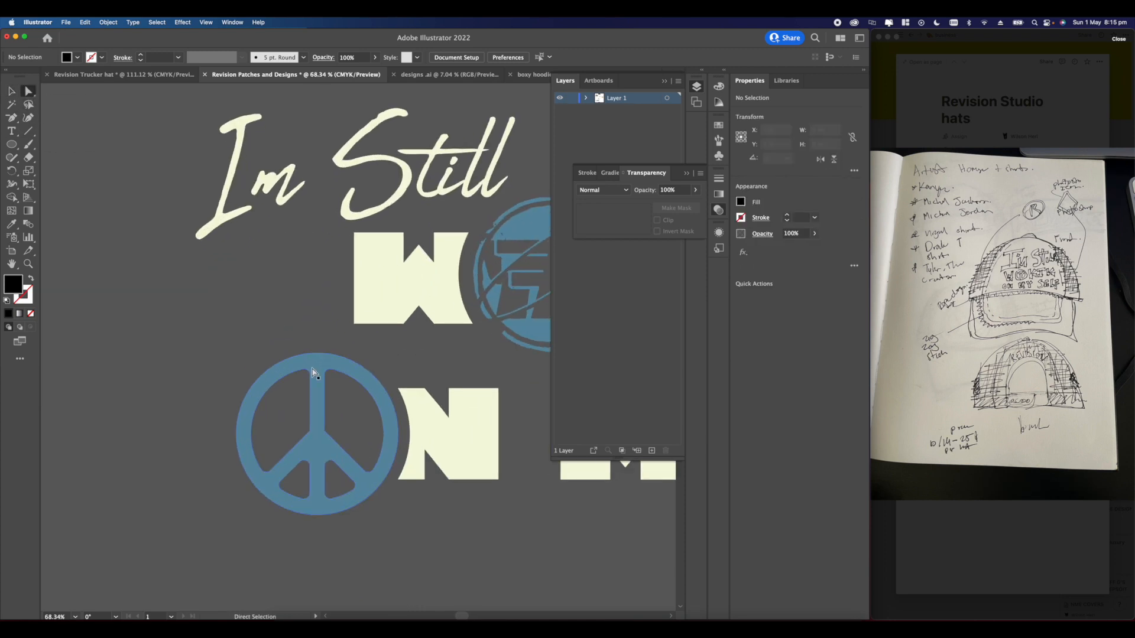
click(313, 371)
scroll(315, 370, down, 8)
drag(119, 319, 248, 334)
scroll(157, 257, up, 7)
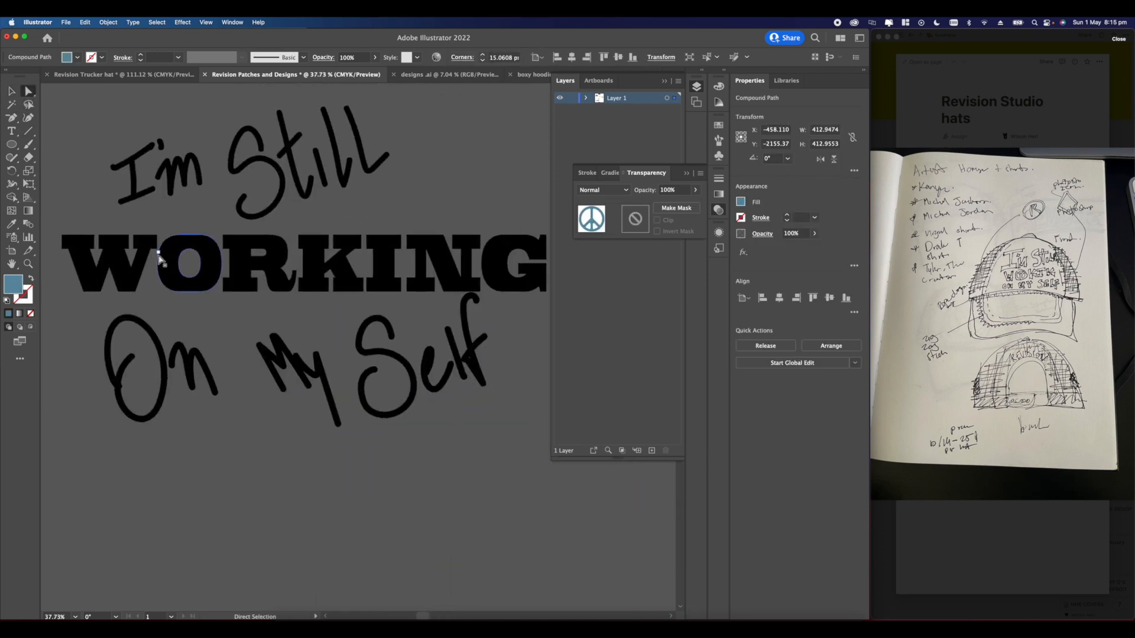
drag(365, 328, 205, 247)
- Delete the original O behind the blue peace sign in WORKING
scroll(198, 266, up, 5)
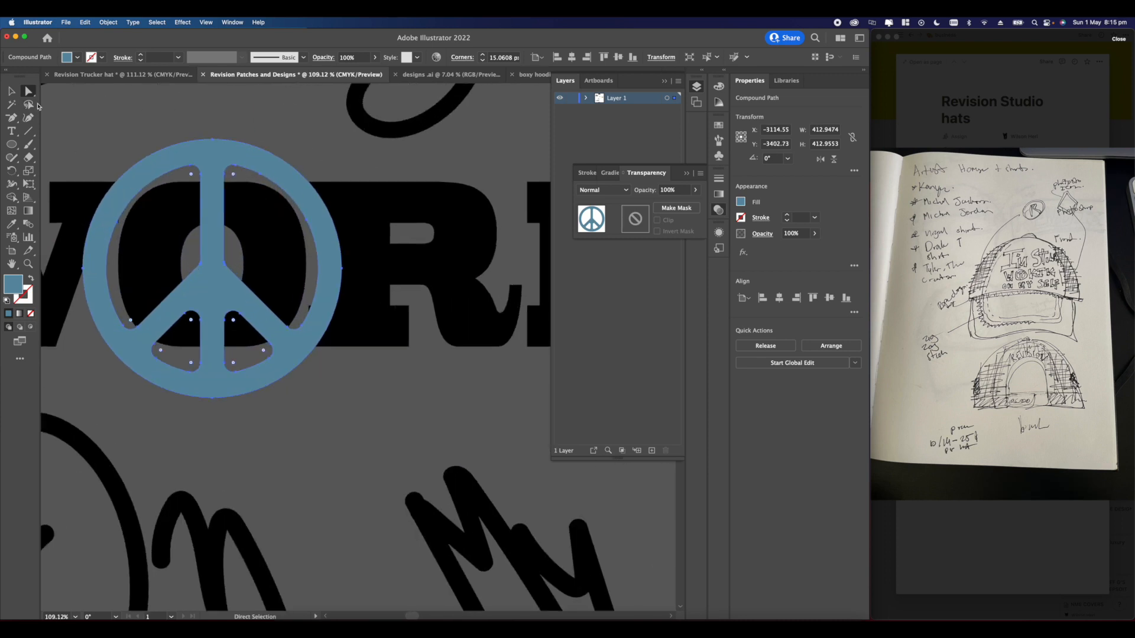
click(161, 120)
scroll(183, 207, up, 3)
click(173, 204)
key(Delete)
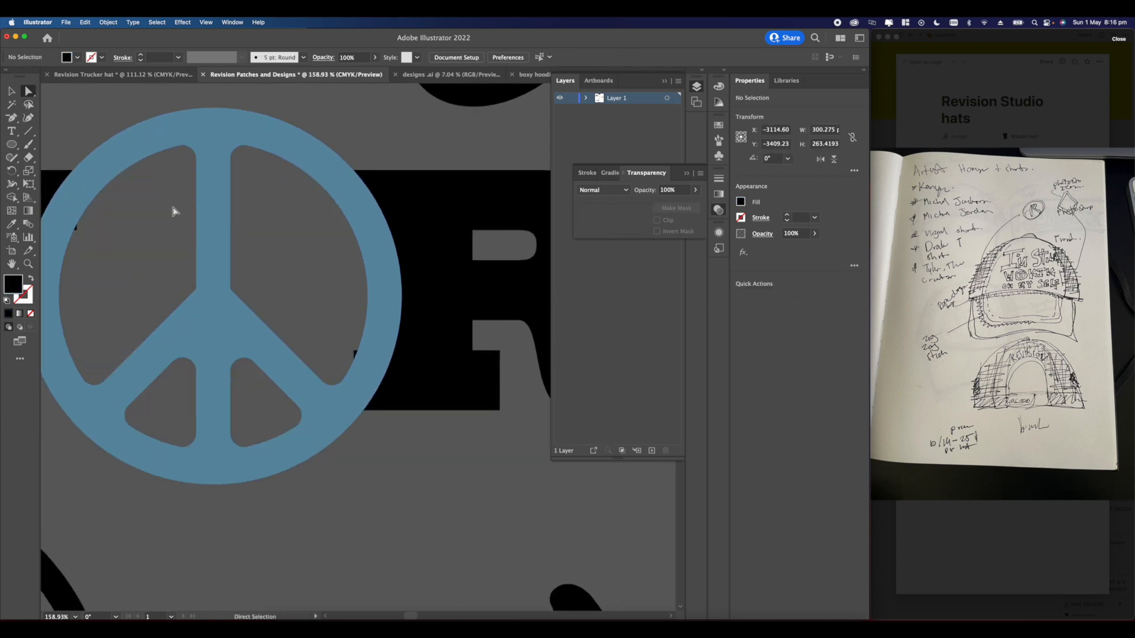
scroll(173, 207, down, 15)
scroll(175, 210, up, 15)
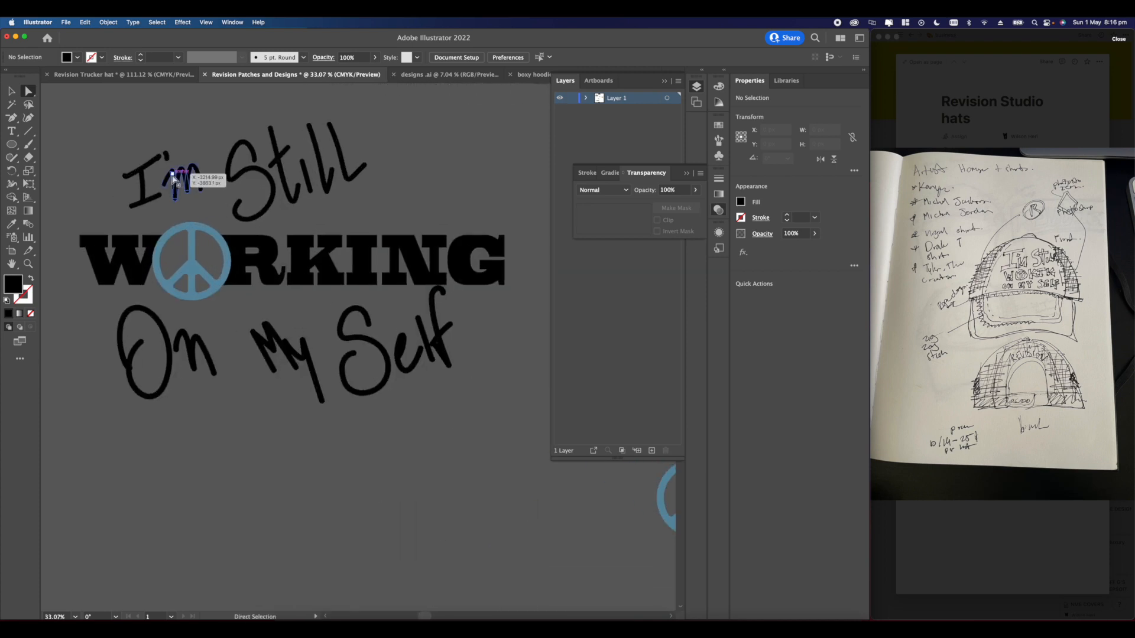
click(193, 262)
scroll(201, 269, up, 3)
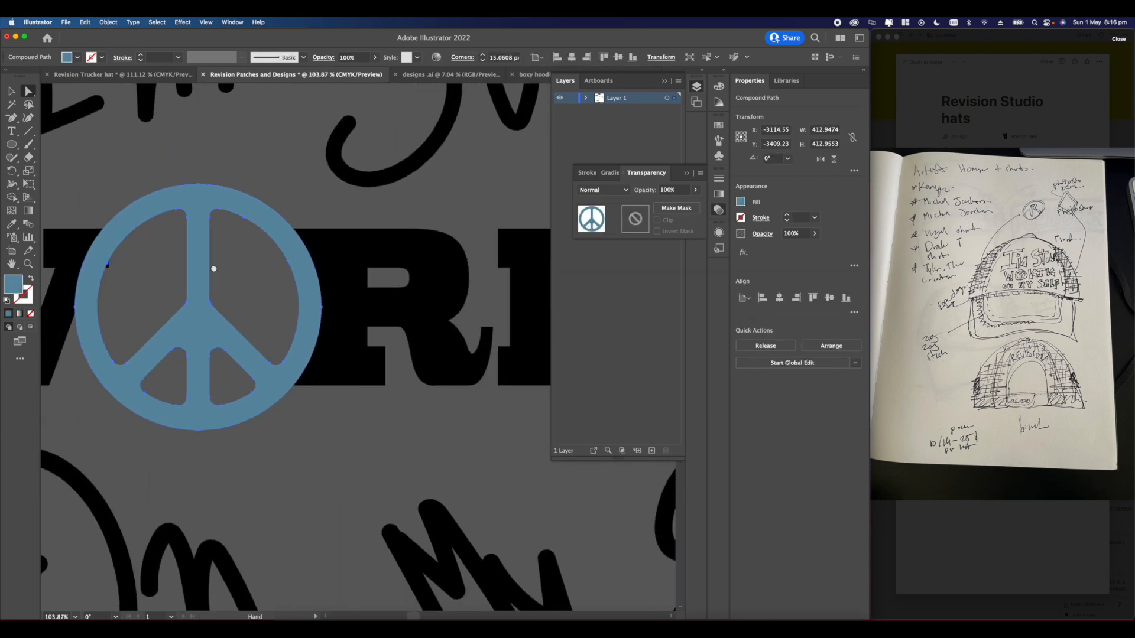
drag(206, 271, 203, 275)
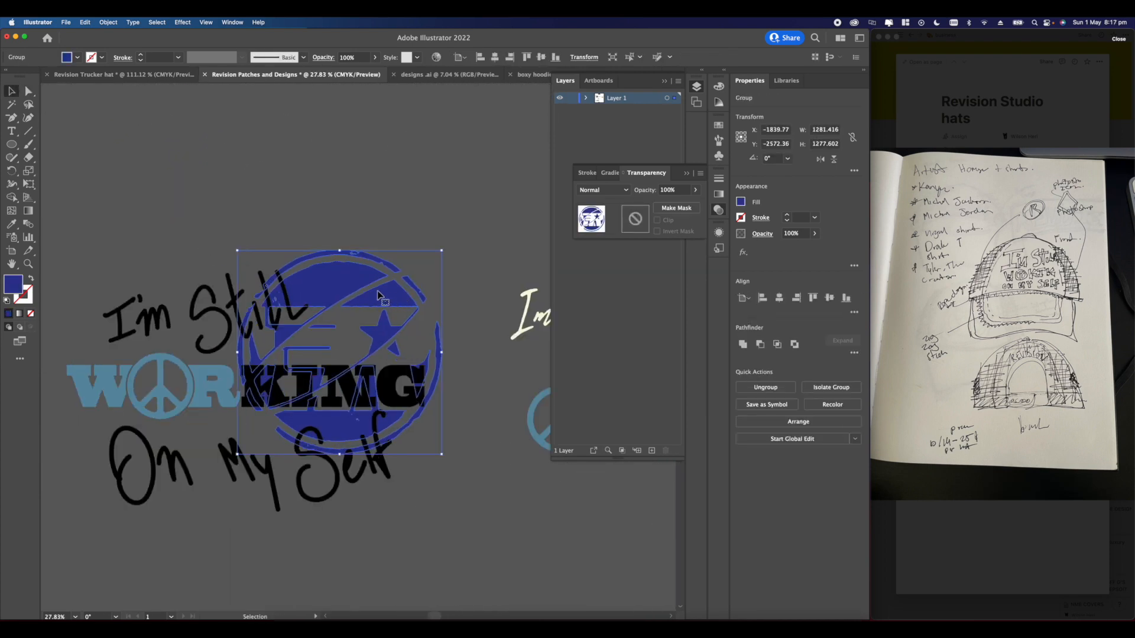
- Move the large blue round logo slightly down and to the right behind the KING letters
drag(378, 294, 385, 320)
click(347, 244)
scroll(346, 244, down, 4)
scroll(311, 311, up, 3)
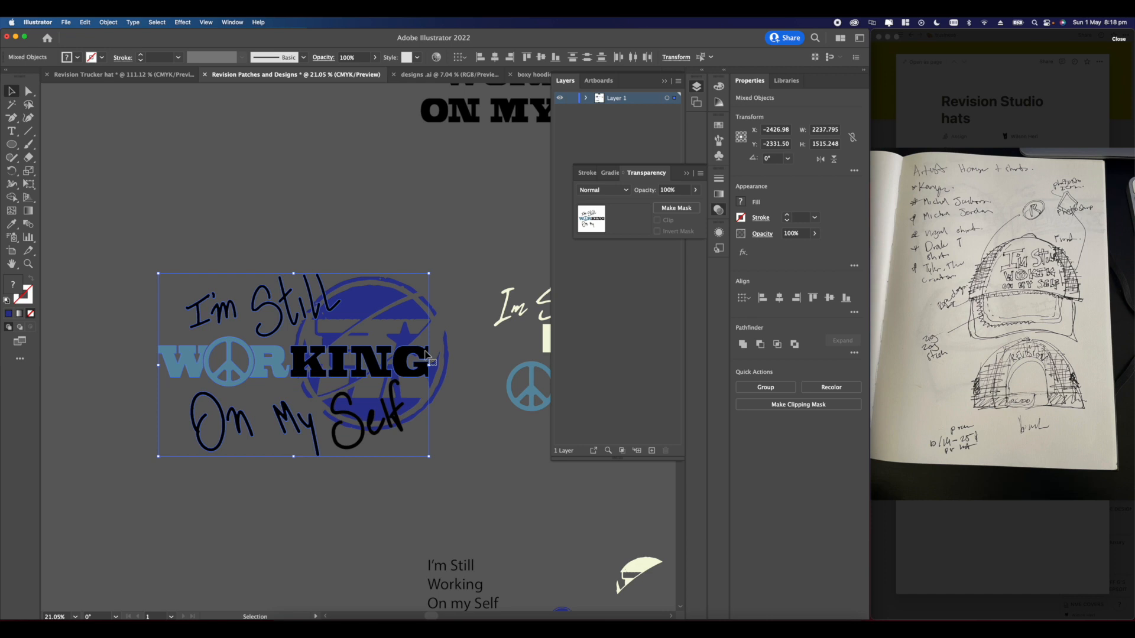
- Fill I'm Still, WORKING with its peace sign, and On My with a near-white swatch
click(742, 201)
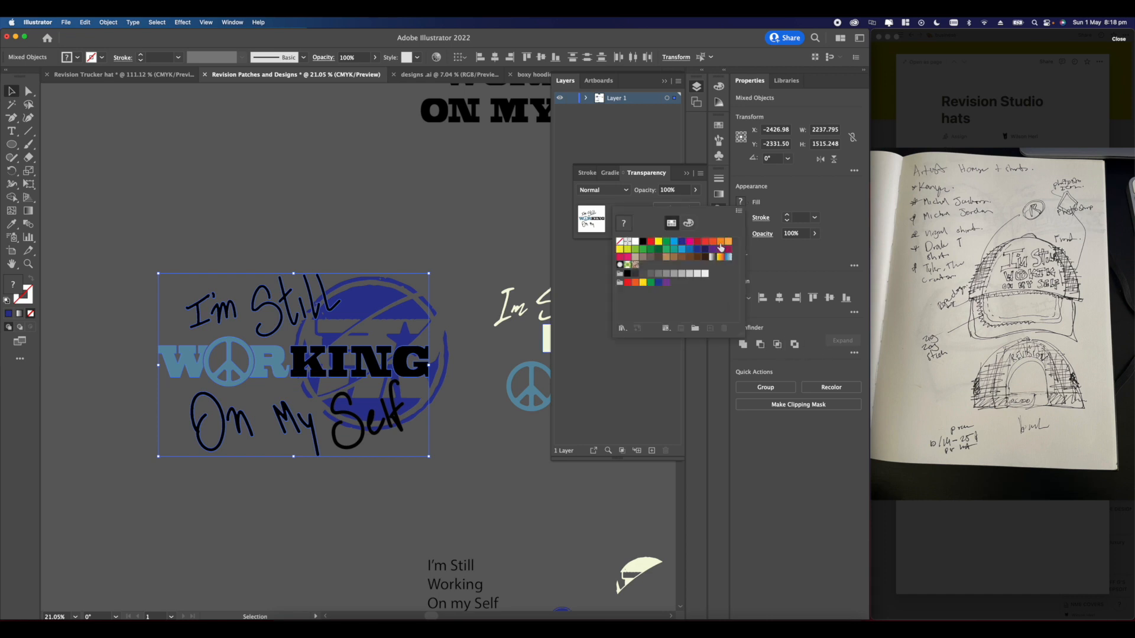
click(703, 273)
click(414, 236)
scroll(408, 239, down, 3)
scroll(395, 259, up, 4)
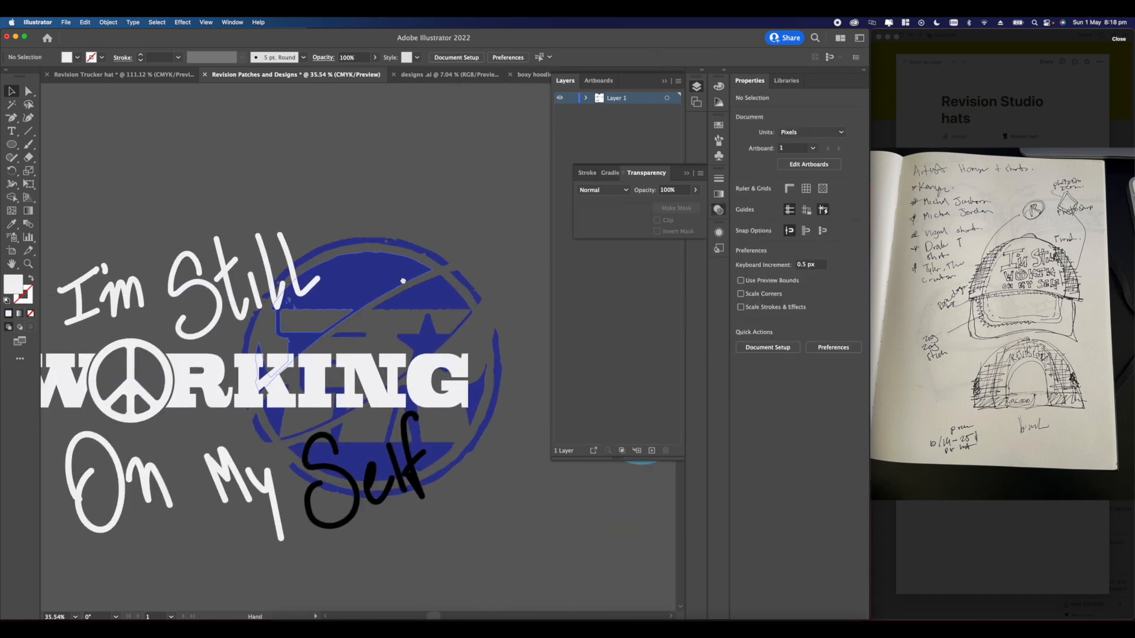
- Match the handwritten word Self to the near-white fill of the WORKING letters using the Eyedropper
click(398, 327)
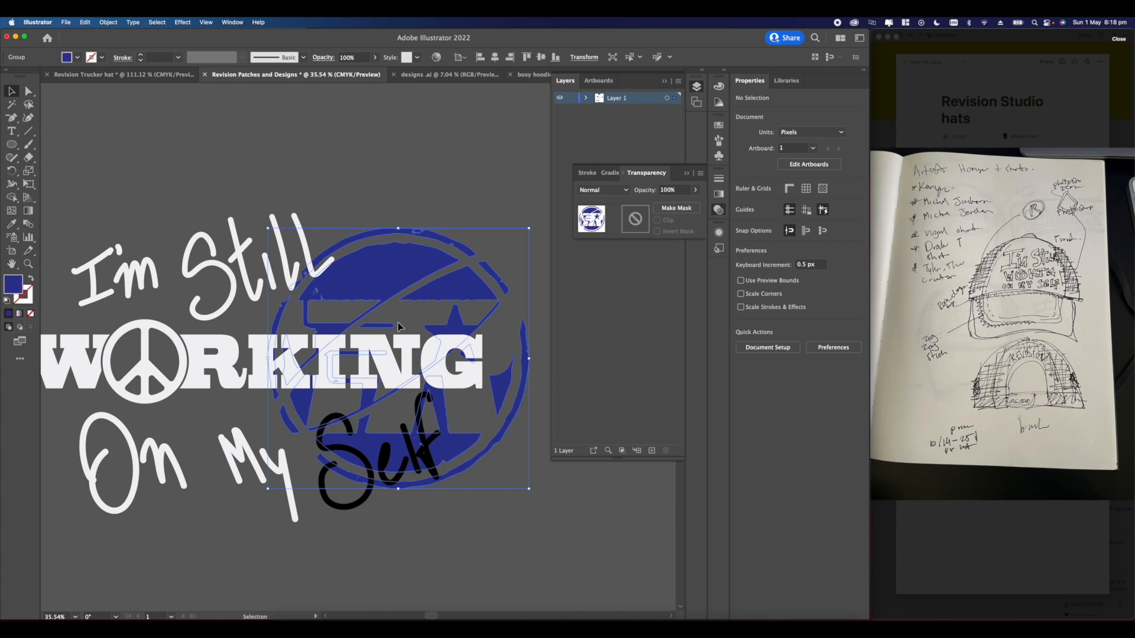
click(361, 505)
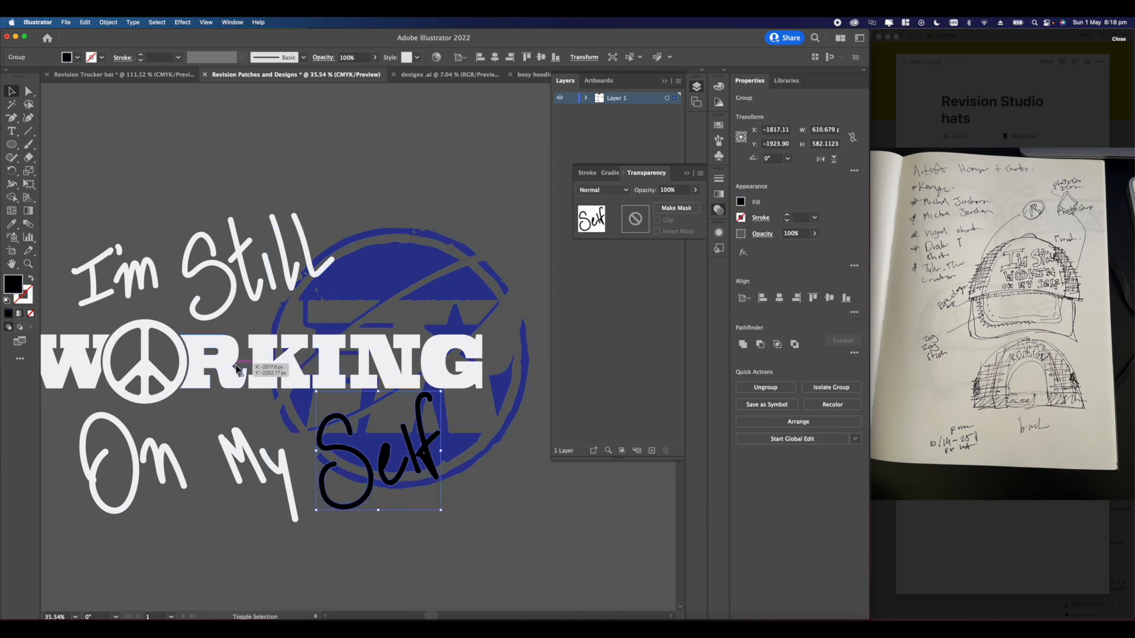
shift+click(260, 373)
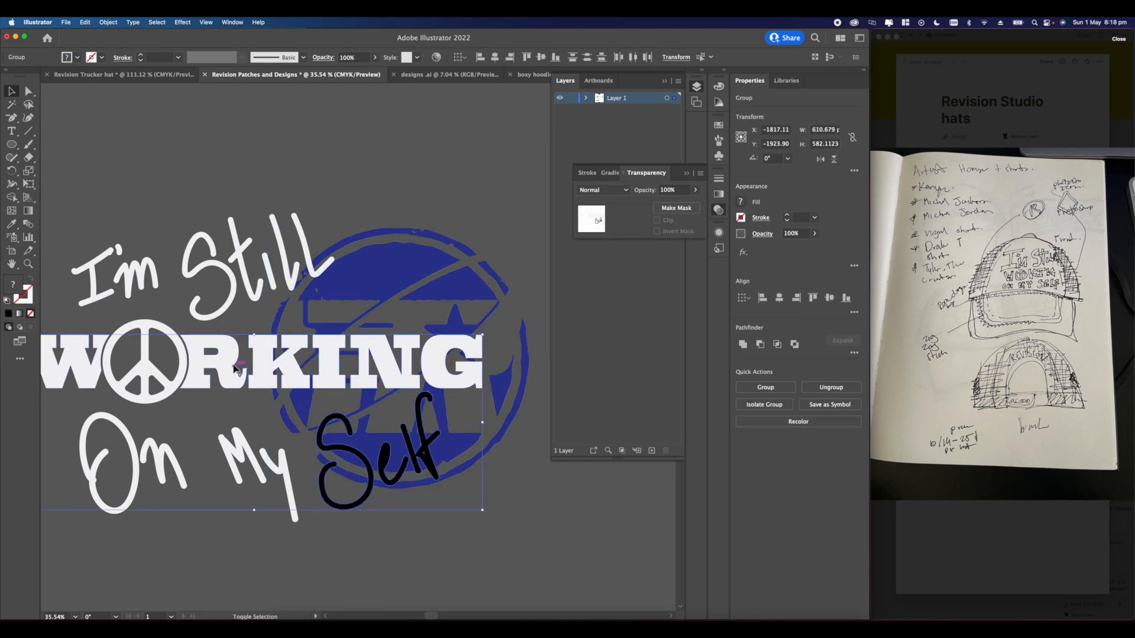
click(236, 432)
scroll(284, 429, down, 3)
scroll(313, 452, up, 4)
scroll(294, 464, up, 1)
click(294, 464)
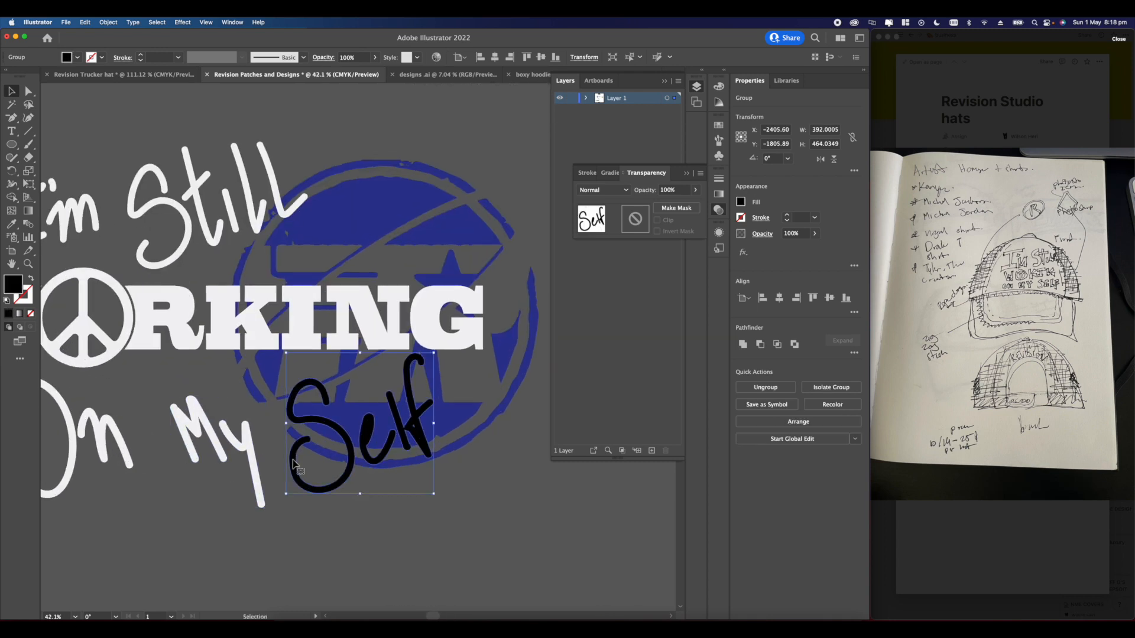
click(12, 224)
click(166, 319)
scroll(248, 325, down, 4)
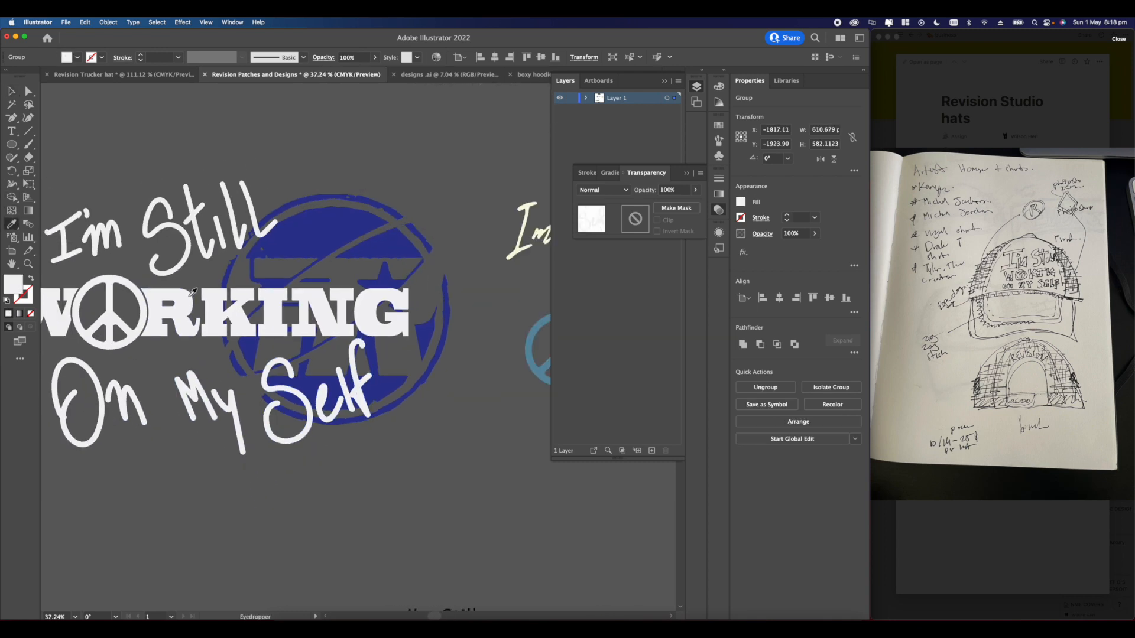
- Shift the large round logo slightly up and to the right behind the near-white lettering
drag(142, 252, 212, 252)
click(331, 153)
scroll(331, 153, down, 5)
scroll(294, 246, up, 4)
drag(278, 257, 283, 251)
click(357, 193)
scroll(357, 193, down, 5)
drag(359, 207, 306, 229)
scroll(334, 229, up, 4)
- Recolour the large round logo with the muted blue sampled from the cream lettering version
click(228, 250)
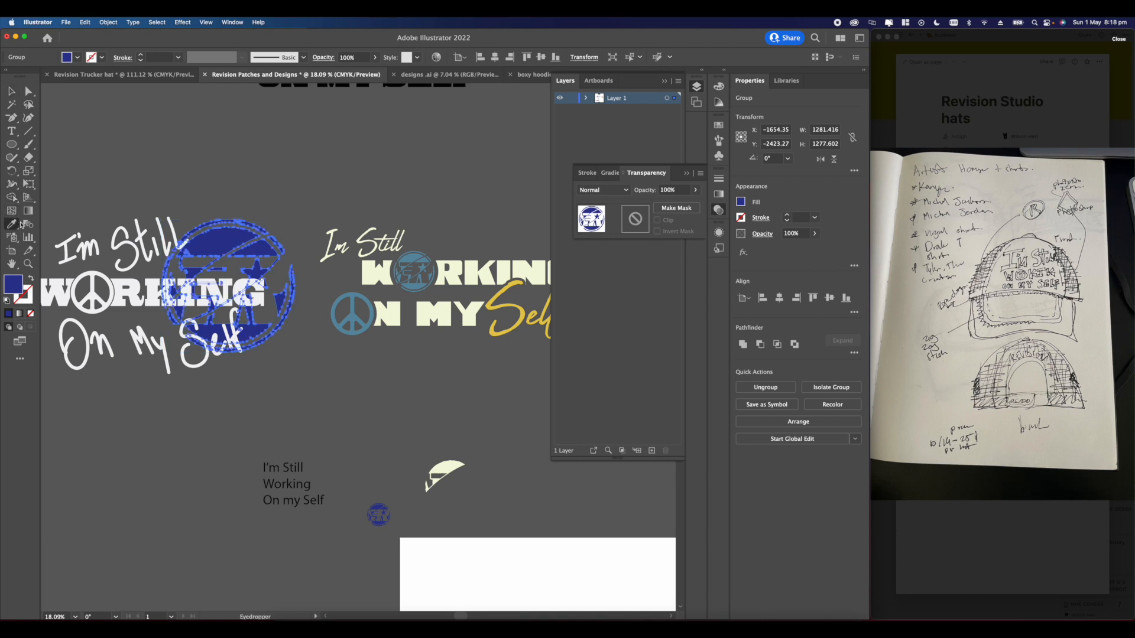
scroll(477, 272, up, 5)
click(349, 242)
scroll(348, 242, down, 3)
drag(256, 269, 489, 276)
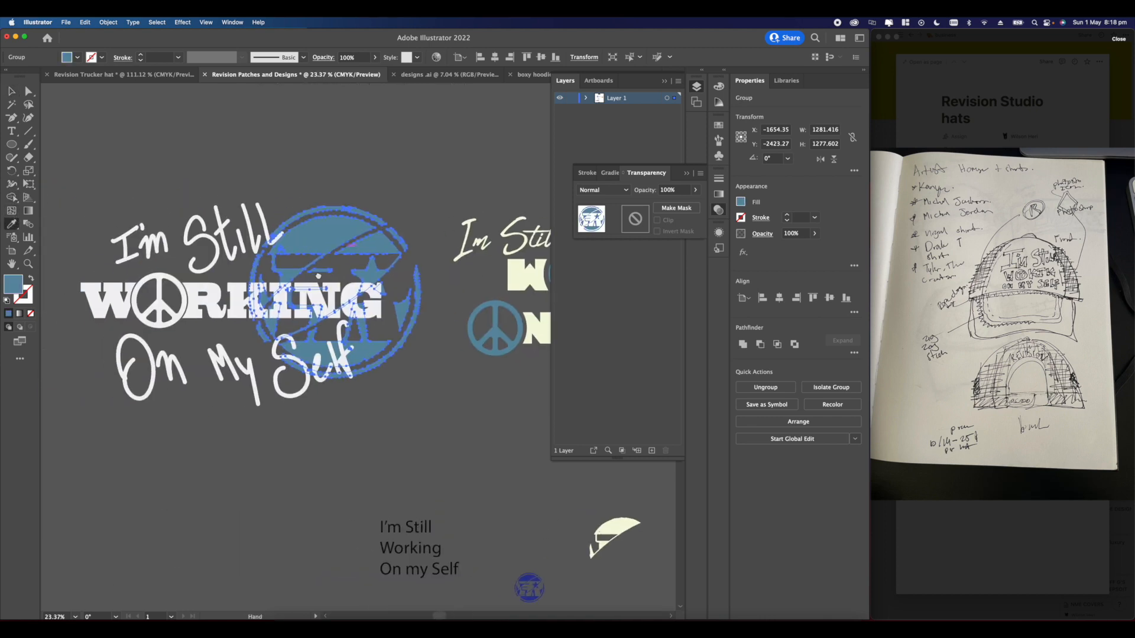
drag(318, 276, 345, 287)
click(218, 144)
scroll(177, 210, down, 5)
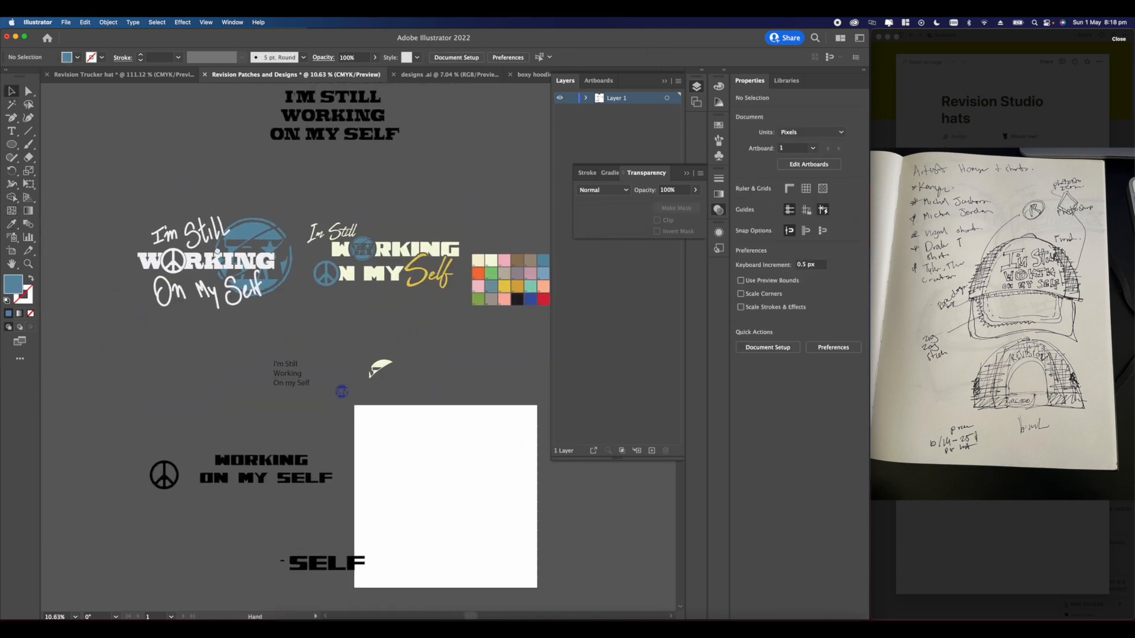
scroll(227, 243, up, 4)
click(294, 175)
drag(286, 233, 214, 257)
scroll(299, 266, down, 3)
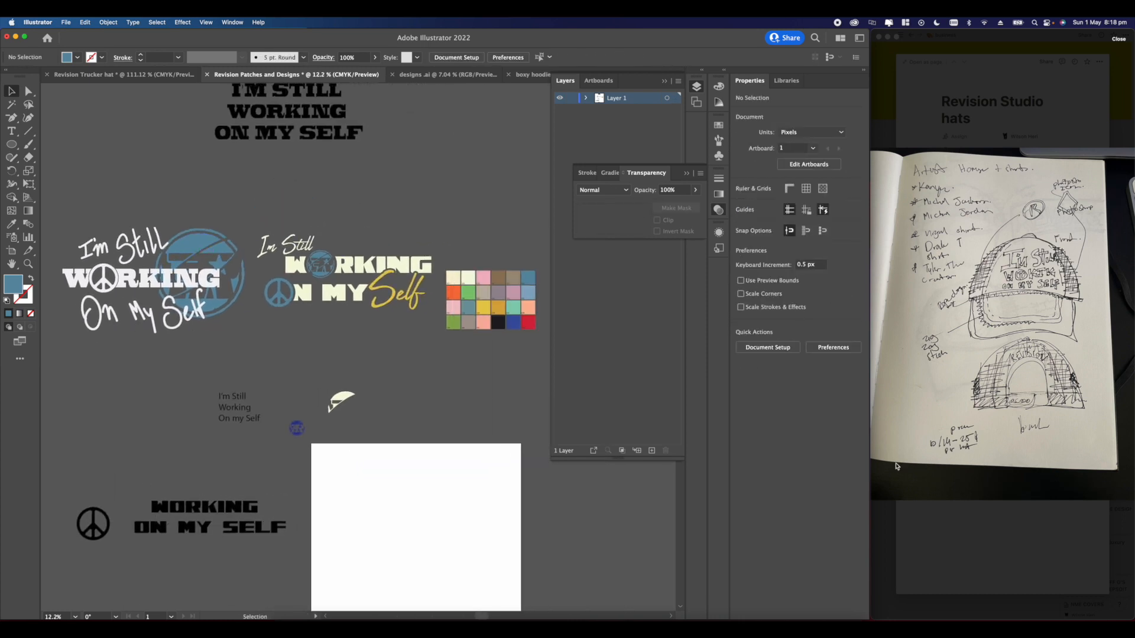
- Switch to Notion to close the enlarged hat sketch photo, and inspect the recoloured lettering back in Illustrator
click(936, 506)
click(973, 536)
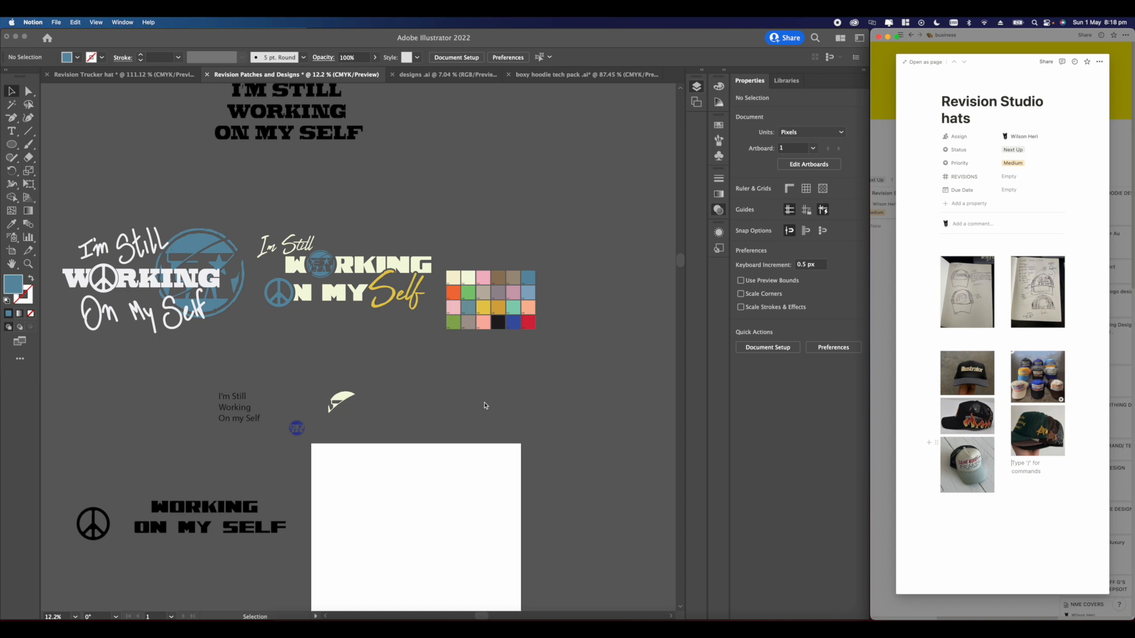
click(346, 337)
click(182, 314)
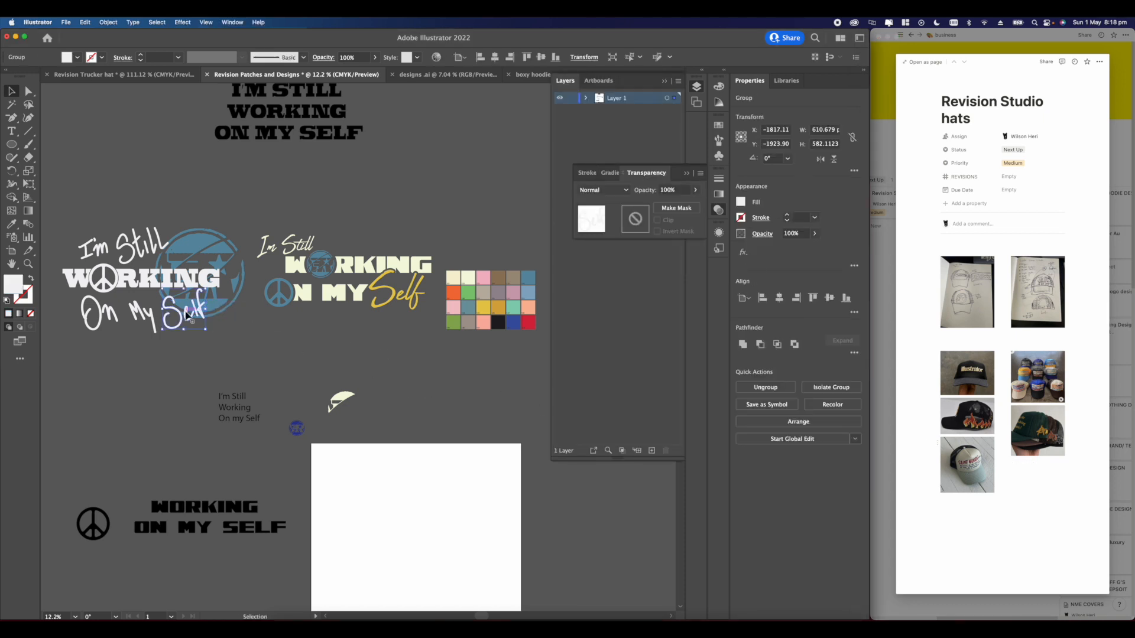
scroll(185, 313, up, 5)
click(320, 347)
drag(319, 347, 399, 368)
scroll(399, 369, up, 1)
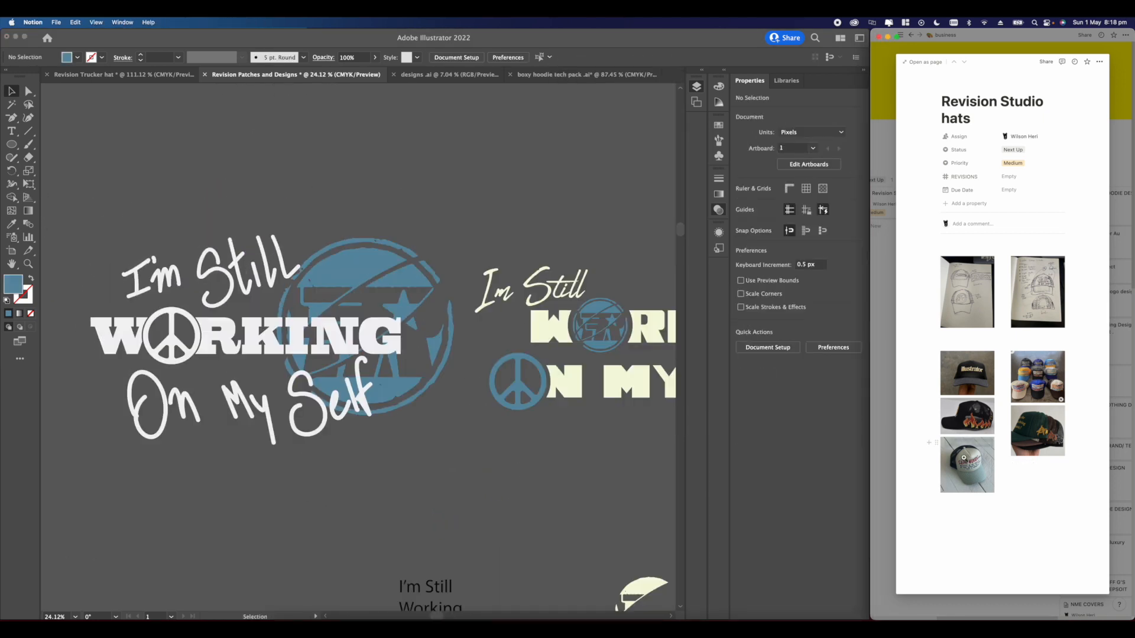
- View the Saint Woods trucker cap reference photo in Notion beside the lettering artwork and close it
click(968, 465)
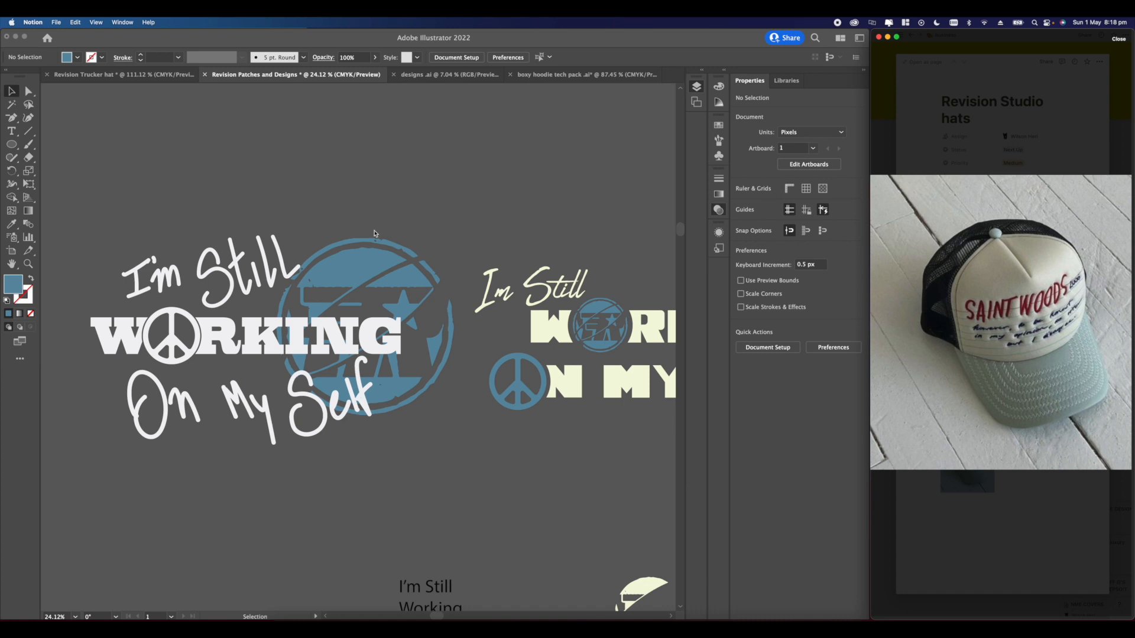
click(403, 244)
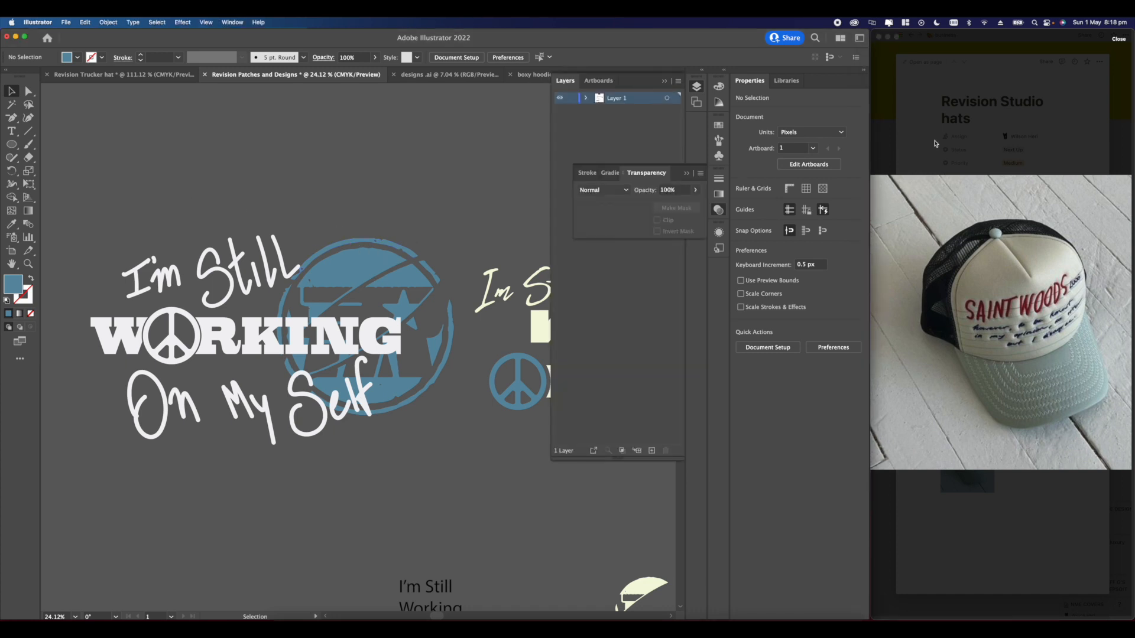
click(900, 149)
key(Escape)
click(193, 210)
drag(247, 210, 318, 203)
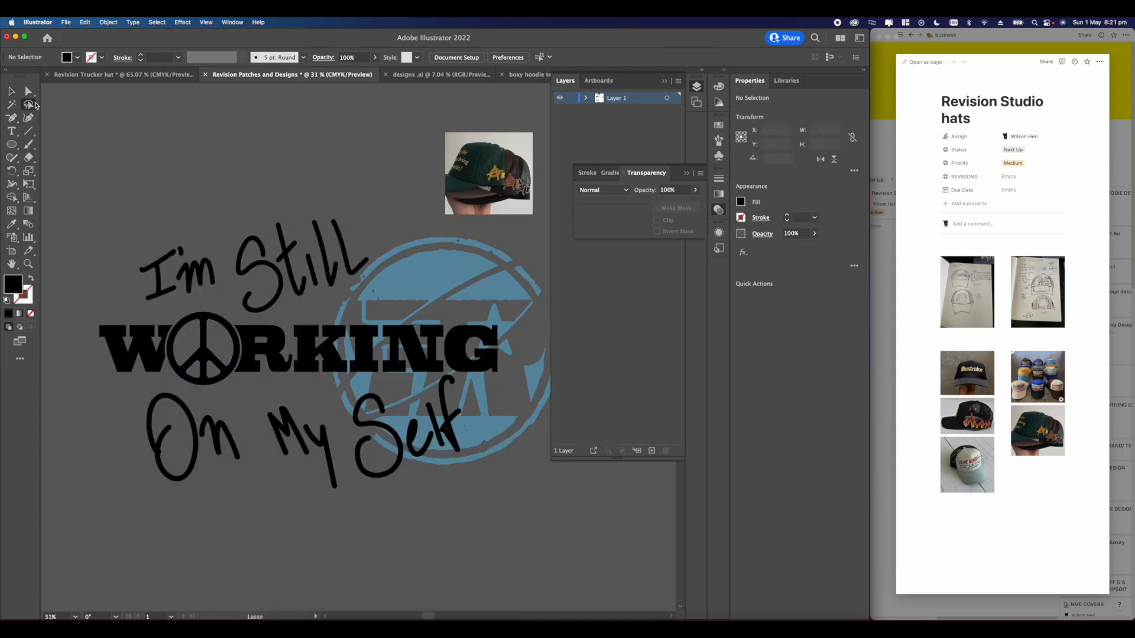
- Fill the WORKING lettering and its peace sign on the front hat mockup with the yellow palette colour
scroll(256, 404, up, 3)
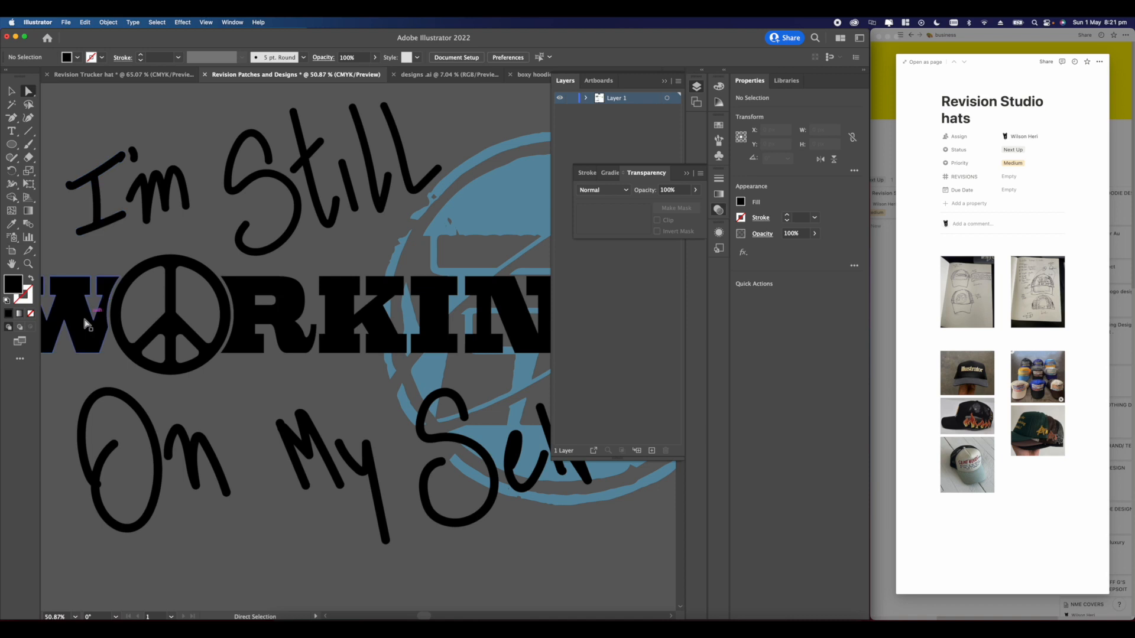
scroll(171, 302, up, 2)
click(173, 300)
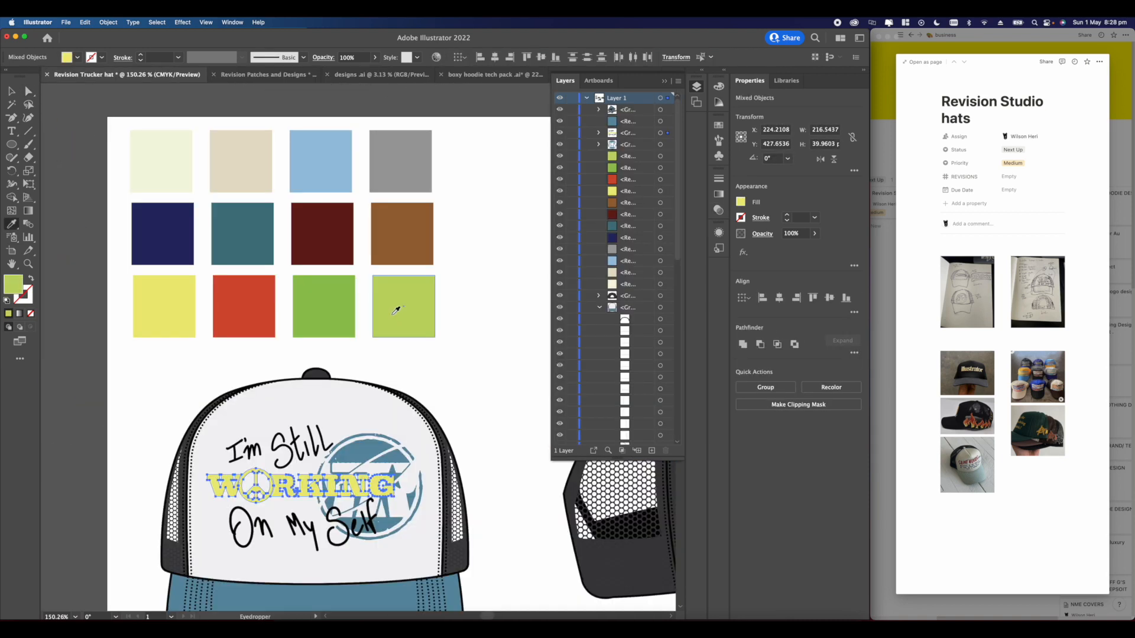
- Look through the open hoodie tech pack, trucker hat and patch documents to compare their colours
click(470, 75)
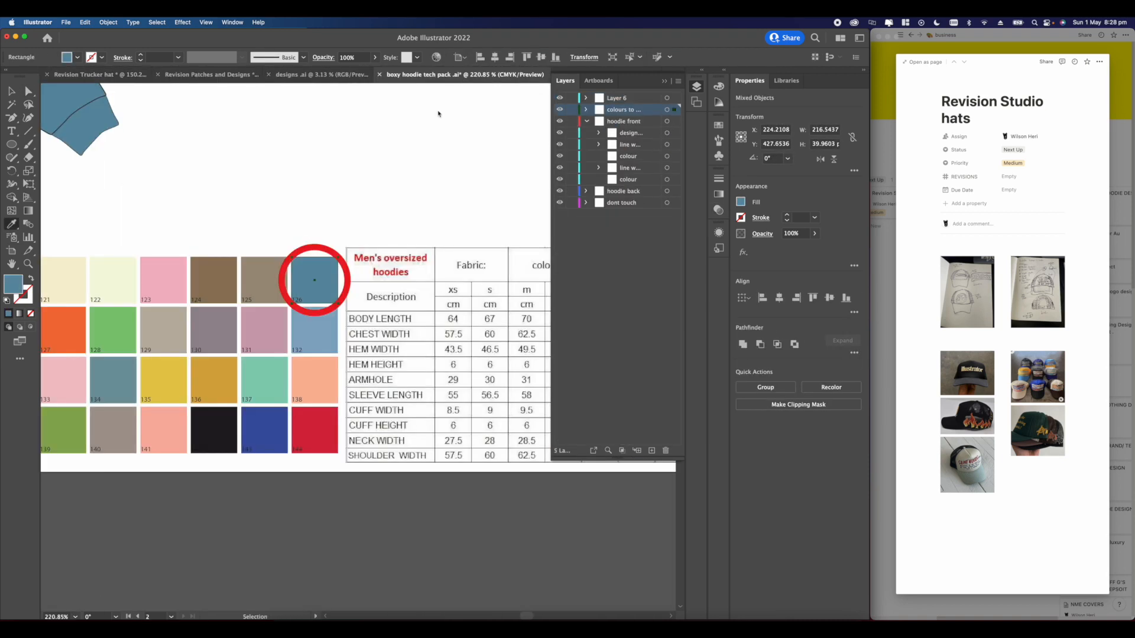
scroll(220, 84, down, 5)
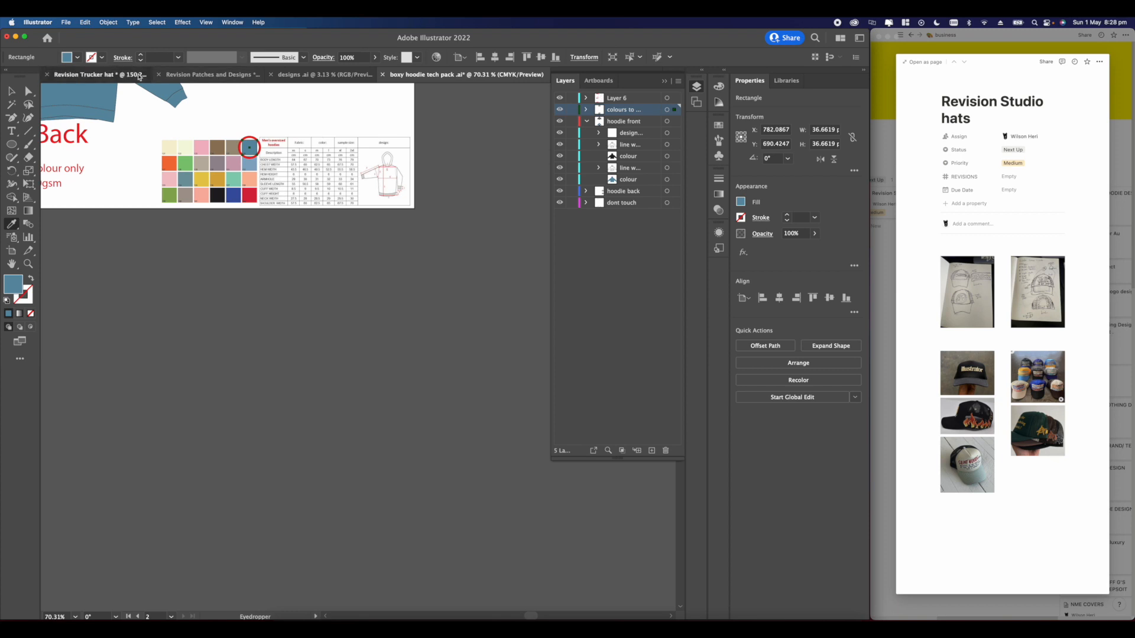
click(142, 75)
scroll(277, 144, down, 10)
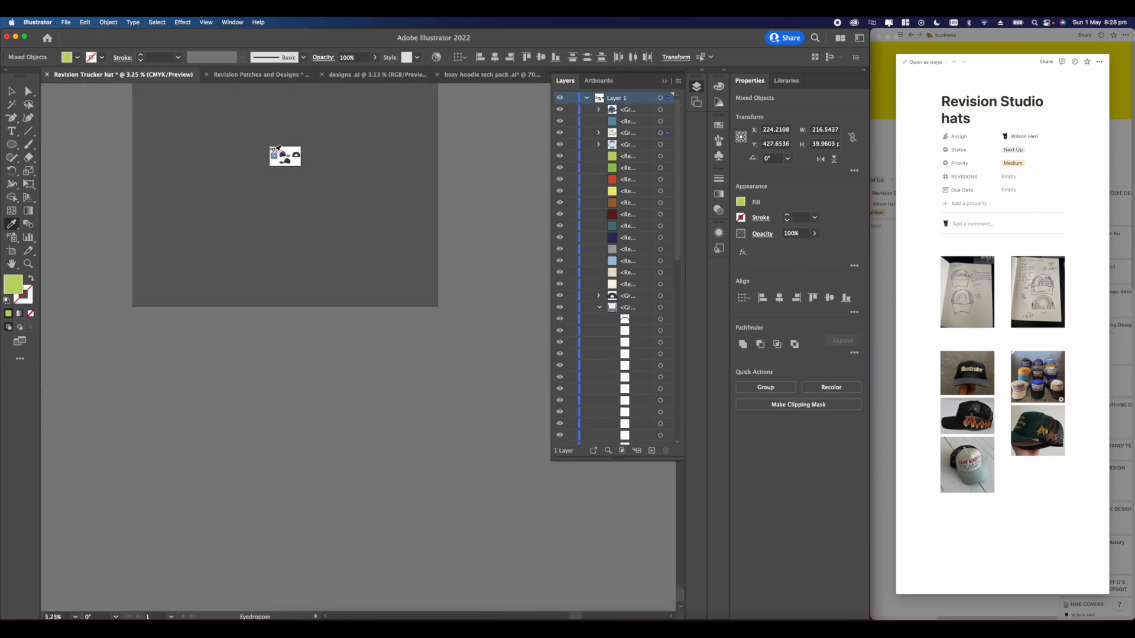
scroll(283, 144, up, 6)
scroll(301, 126, up, 3)
drag(305, 97, 284, 131)
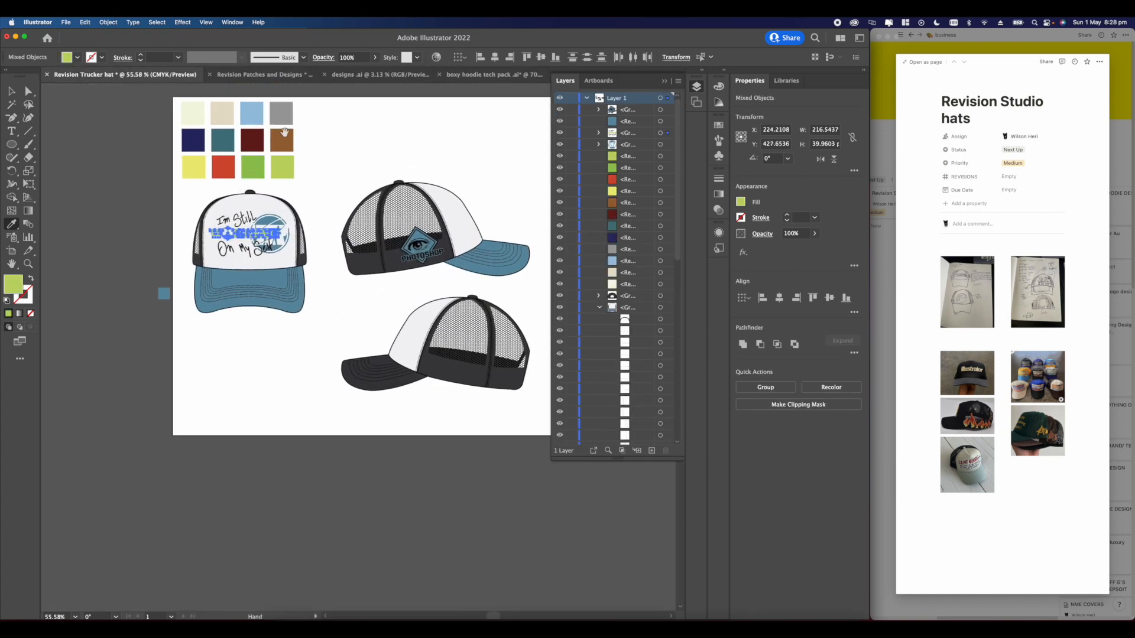
click(346, 78)
click(264, 75)
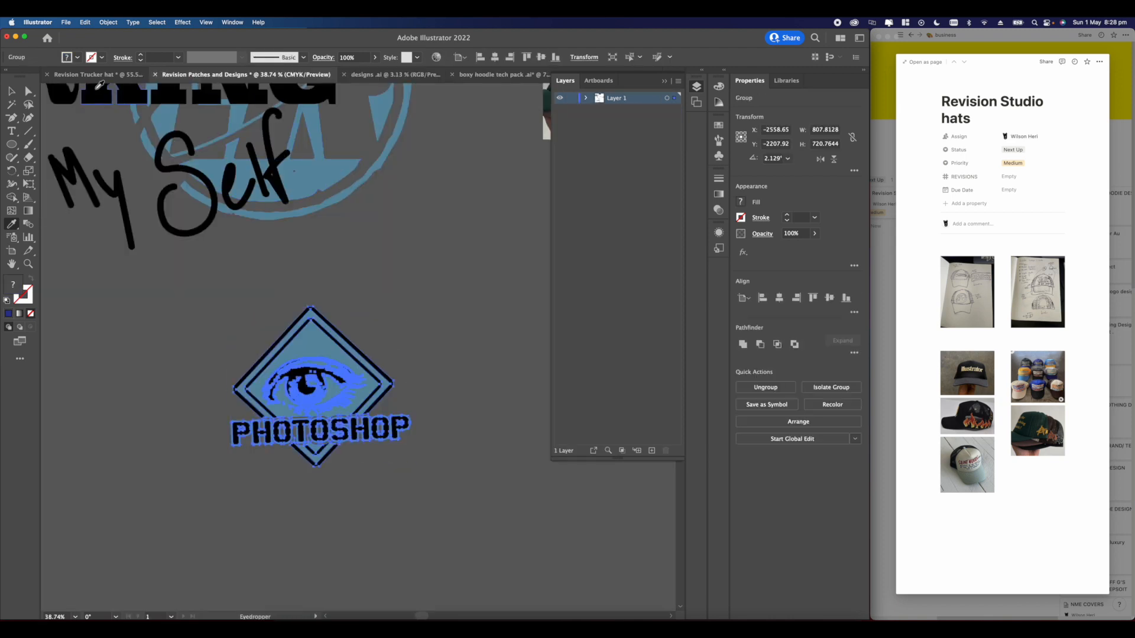
- Examine the numbered colour chart and the Design 2 and Design 3 hoodies in the tech pack, and return to the trucker hat document
click(464, 83)
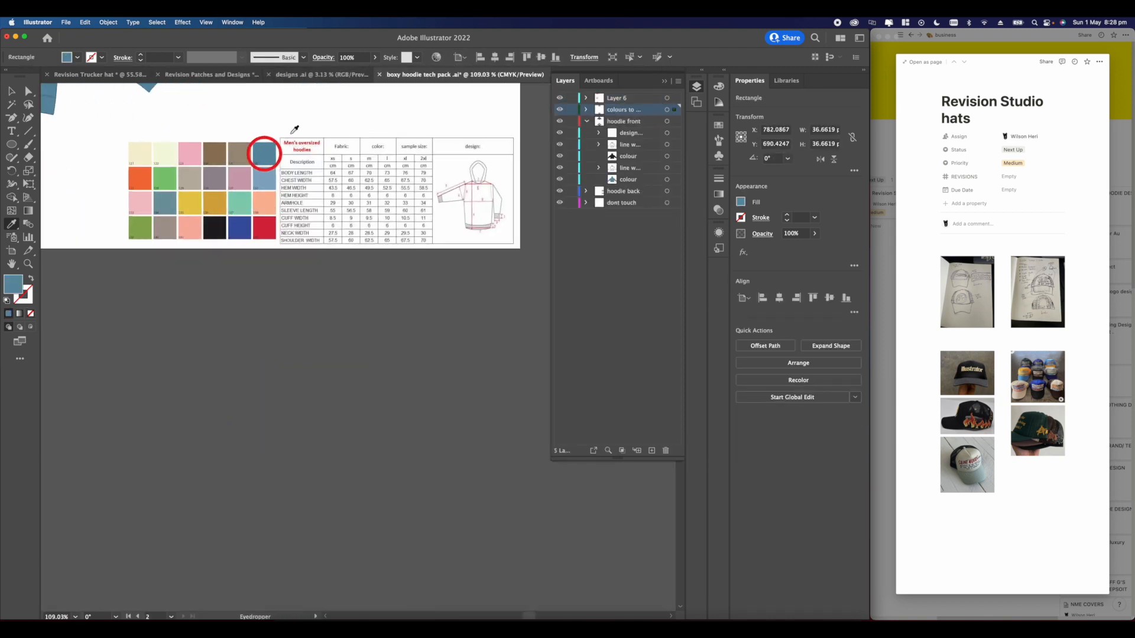
scroll(184, 133, up, 3)
drag(165, 221, 209, 294)
scroll(256, 321, up, 4)
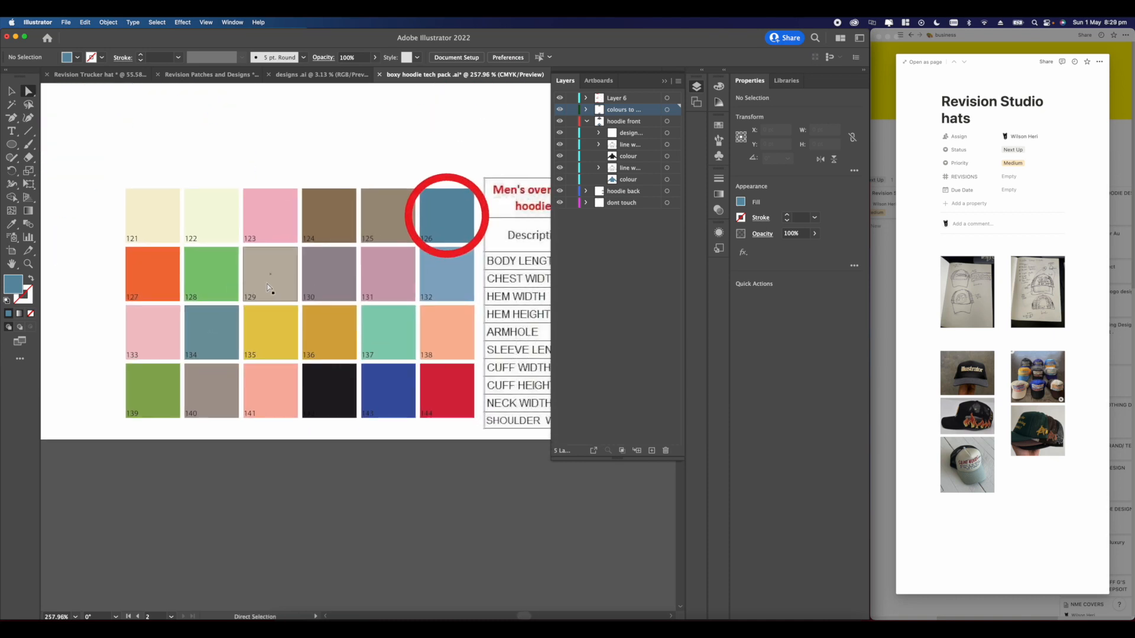
scroll(267, 288, down, 6)
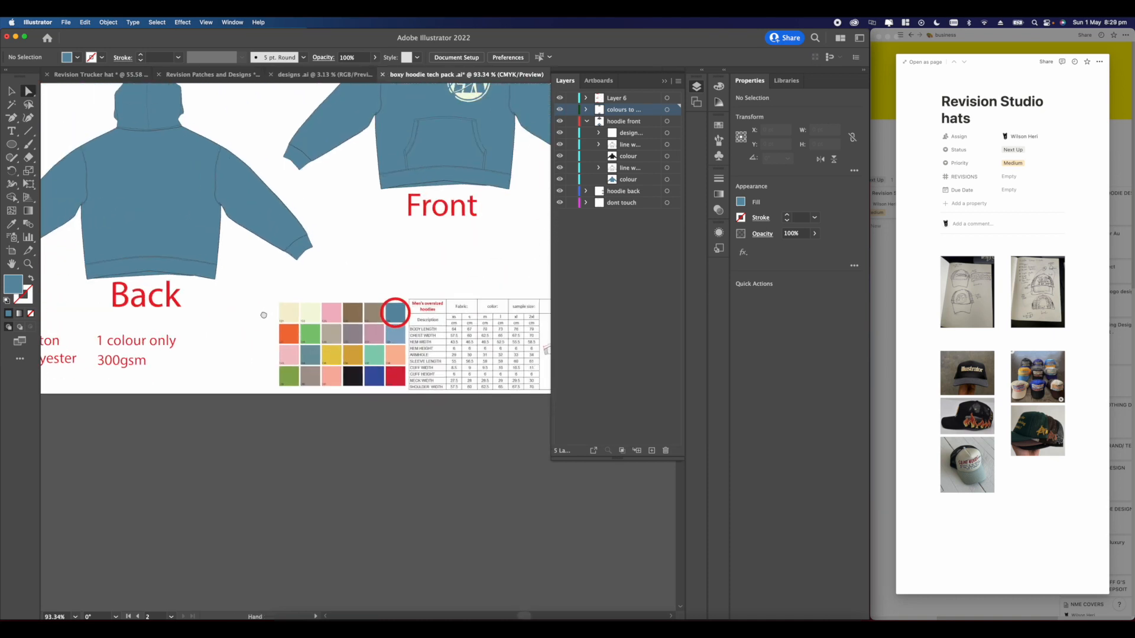
drag(264, 315, 253, 400)
scroll(348, 331, down, 4)
drag(346, 348, 339, 416)
drag(345, 304, 337, 374)
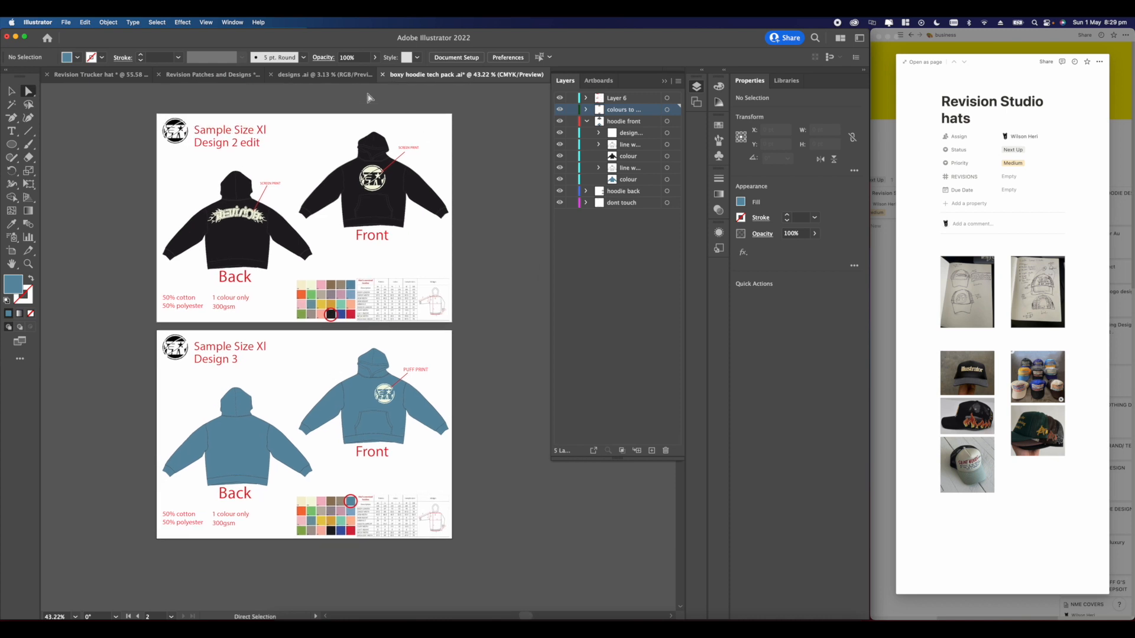
click(346, 77)
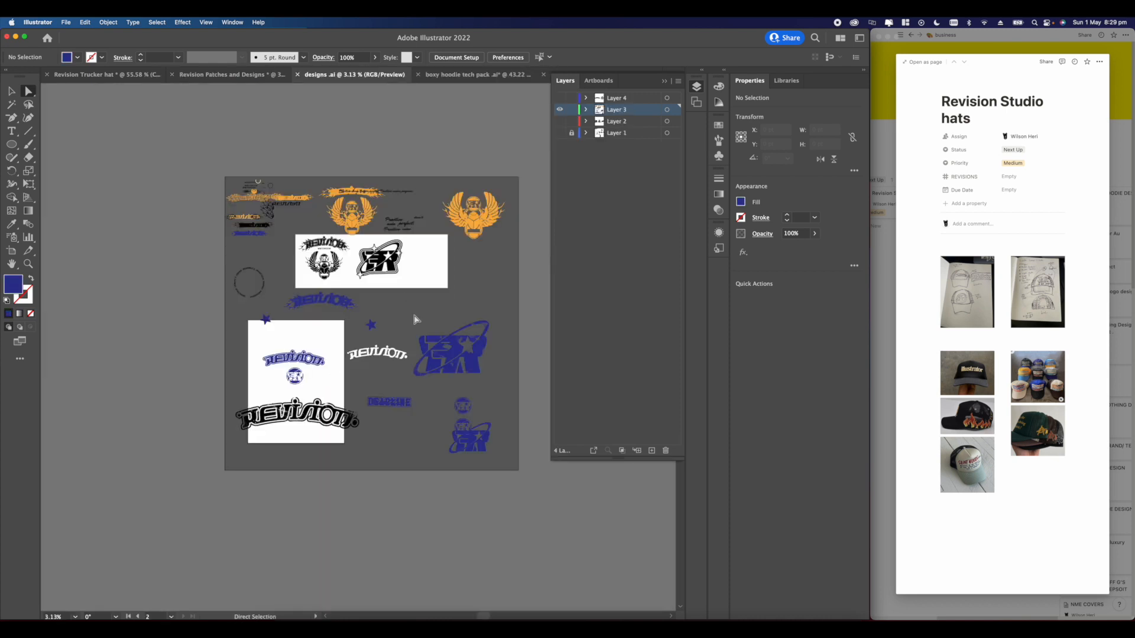
click(195, 76)
click(107, 75)
- Recolour the WORKING lettering and its peace sign on the front-view cap with the muted blue of the brim
scroll(278, 224, up, 5)
drag(225, 217, 275, 236)
key(super+z)
scroll(278, 234, down, 3)
scroll(278, 235, up, 5)
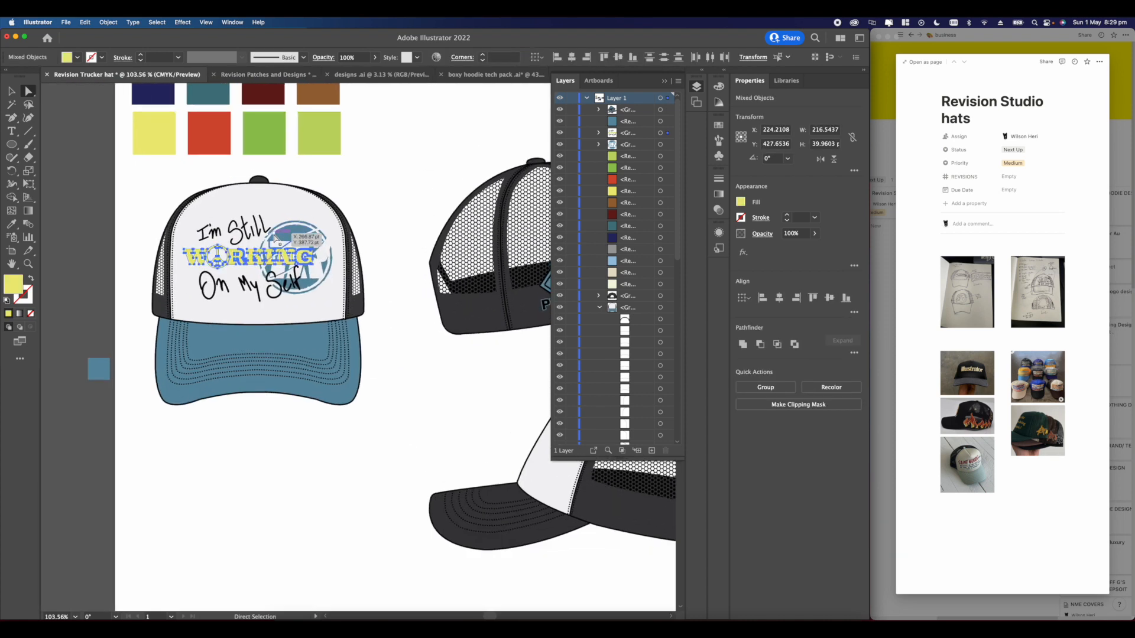
drag(267, 207, 296, 304)
scroll(333, 302, down, 3)
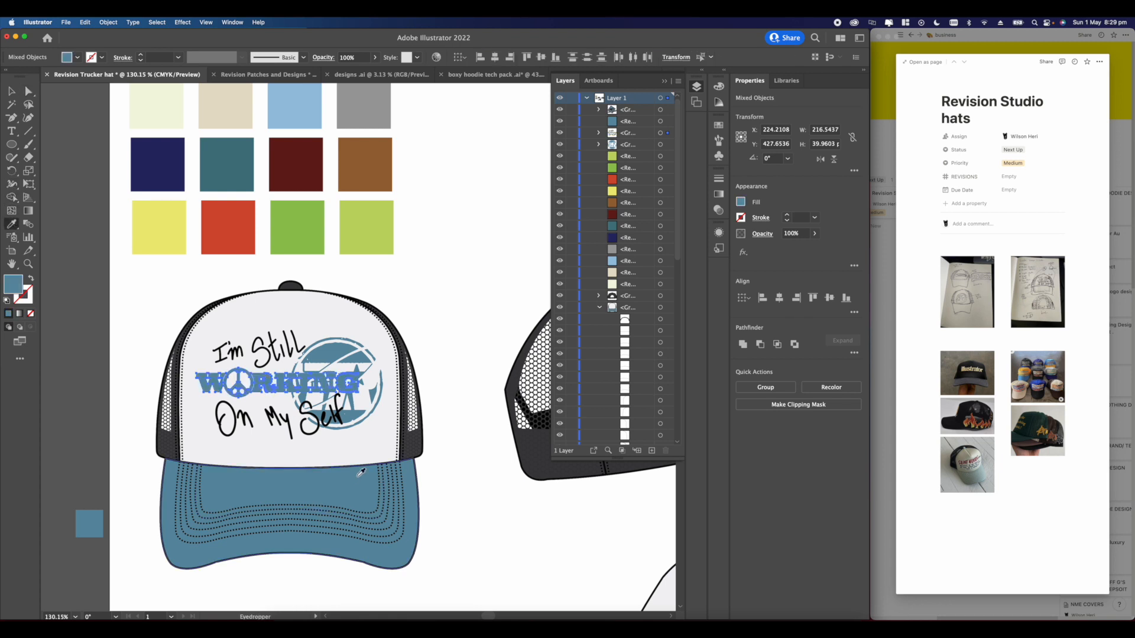
scroll(351, 478, up, 4)
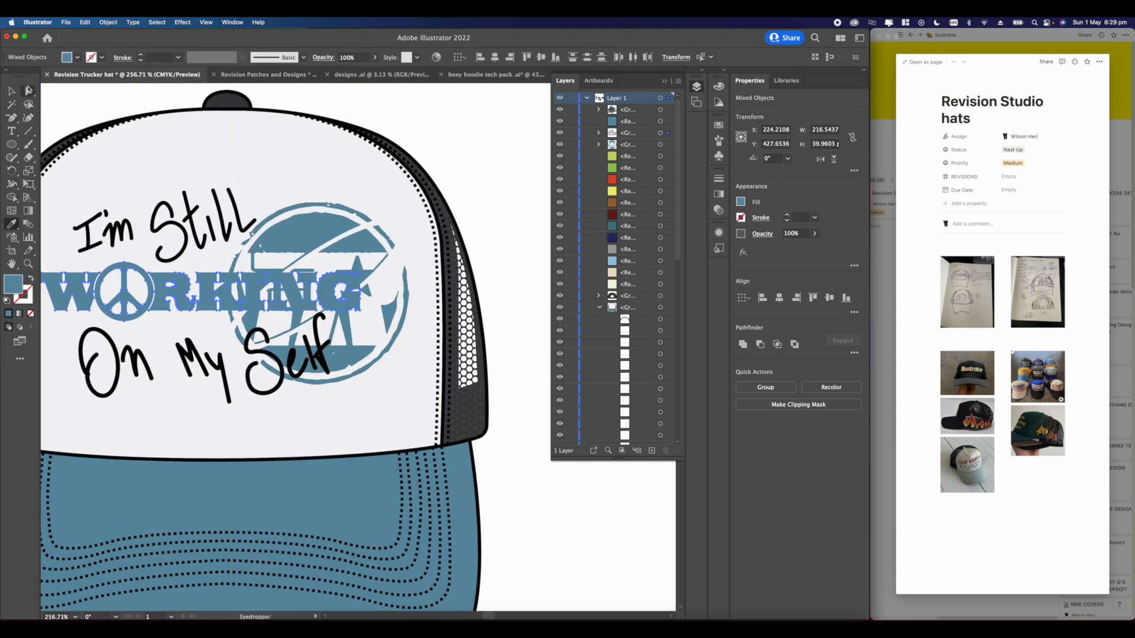
key(super+shift+a)
scroll(357, 213, up, 2)
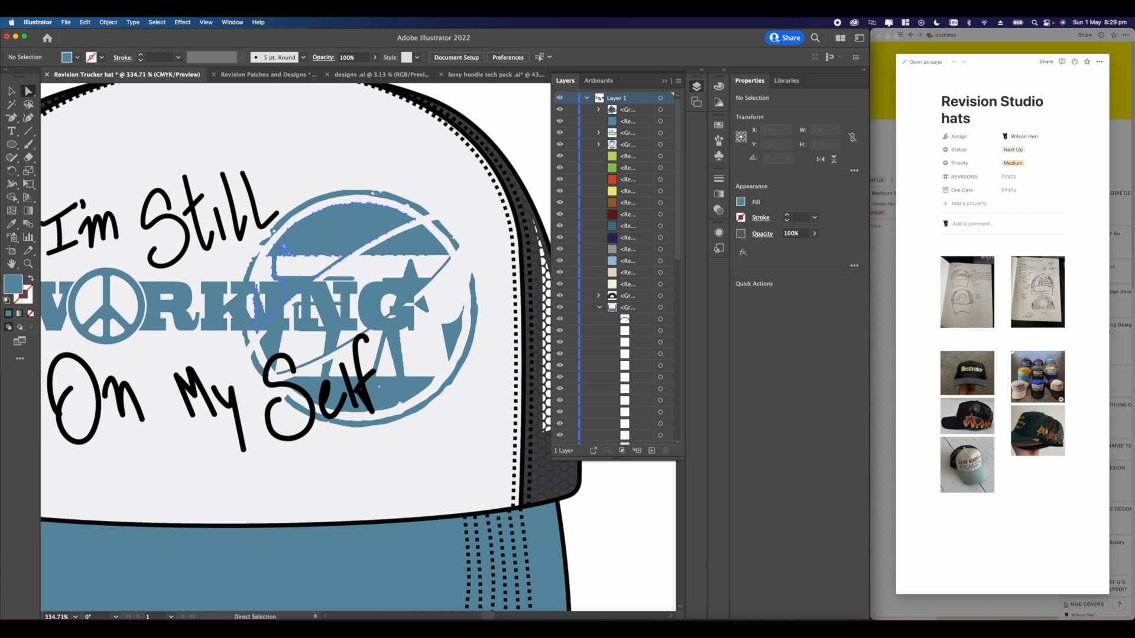
scroll(330, 232, down, 4)
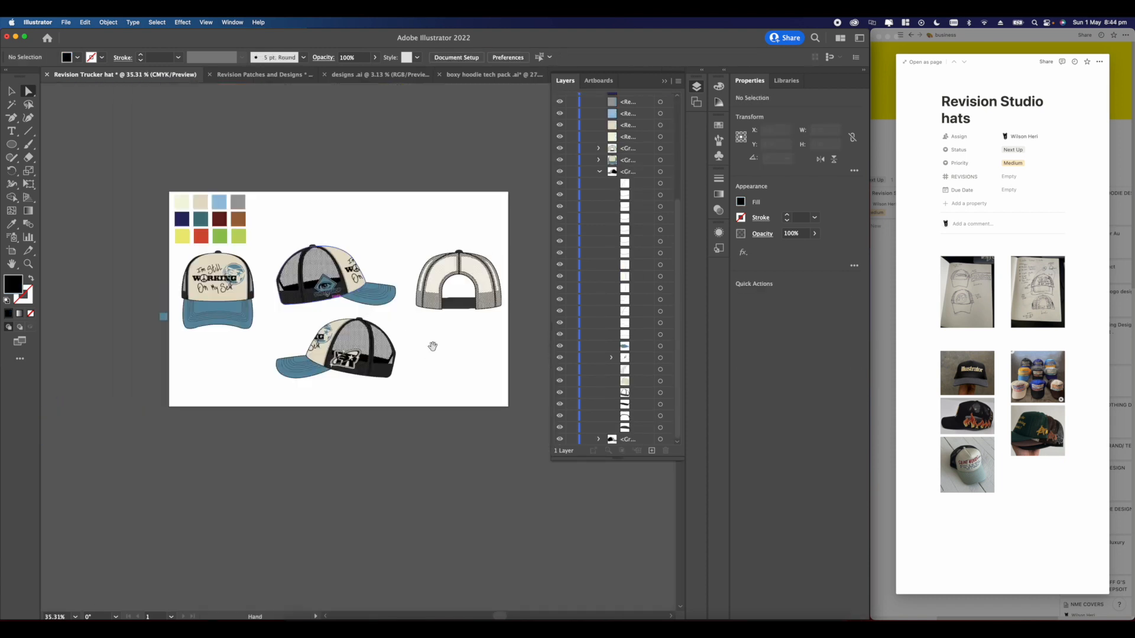
- Fill the mesh pattern of the back-view cap with the black swatch
drag(431, 342, 391, 340)
scroll(349, 326, up, 6)
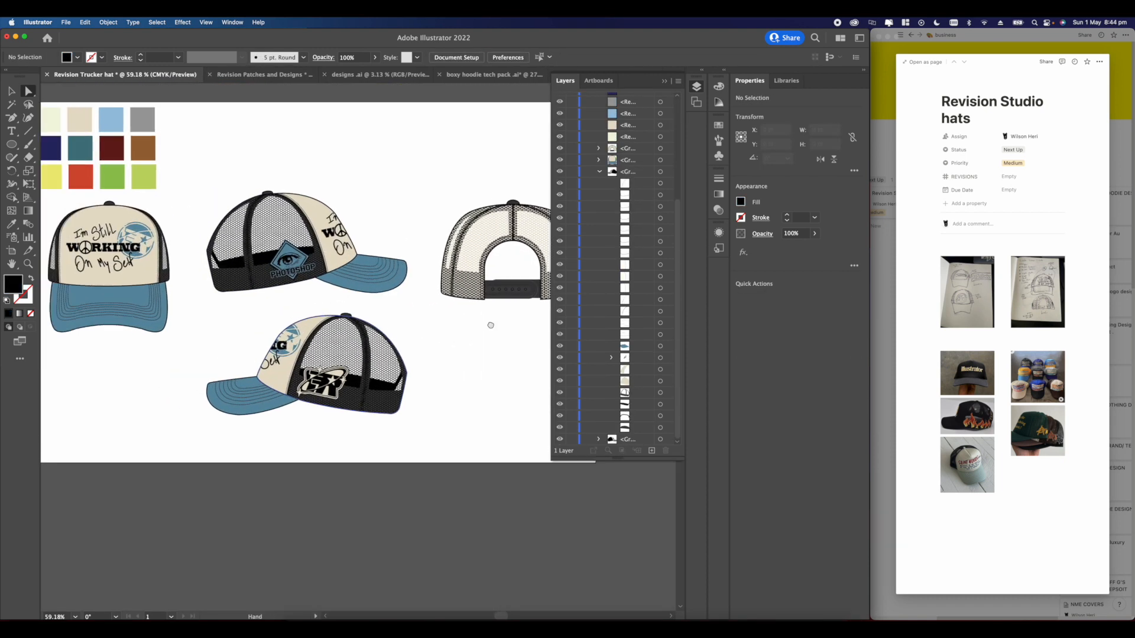
scroll(402, 326, up, 15)
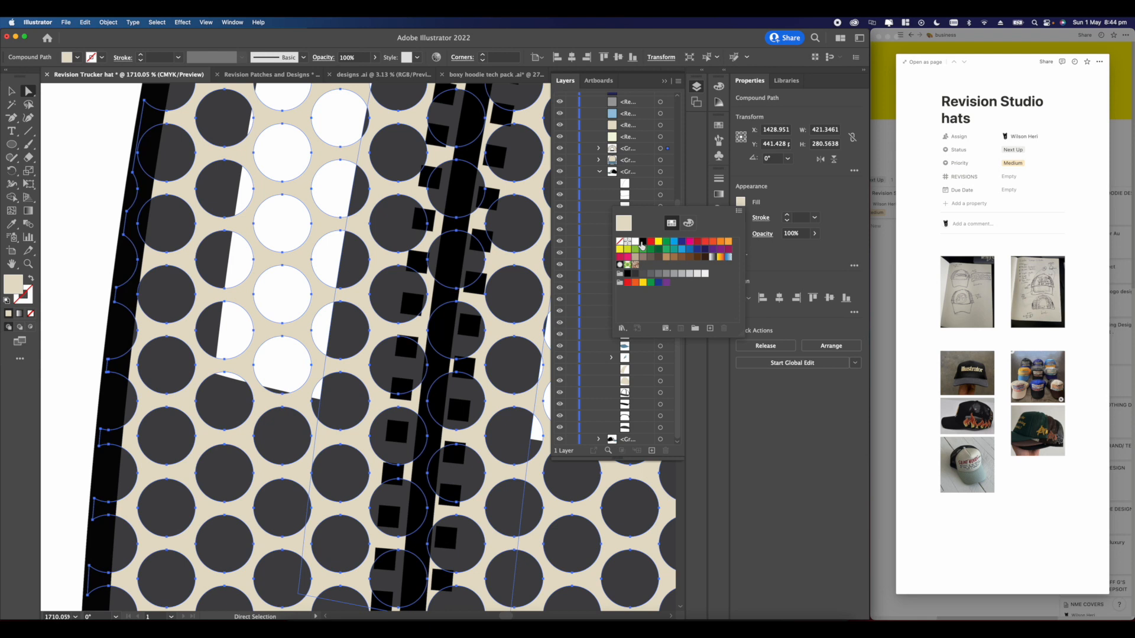
click(642, 242)
click(121, 256)
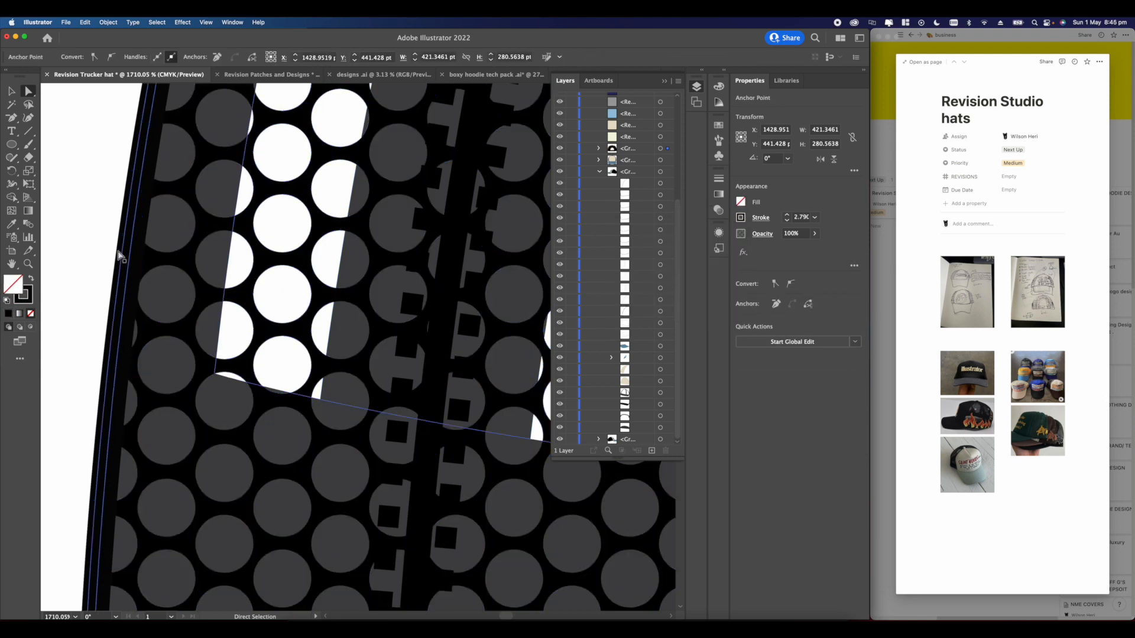
scroll(111, 254, down, 15)
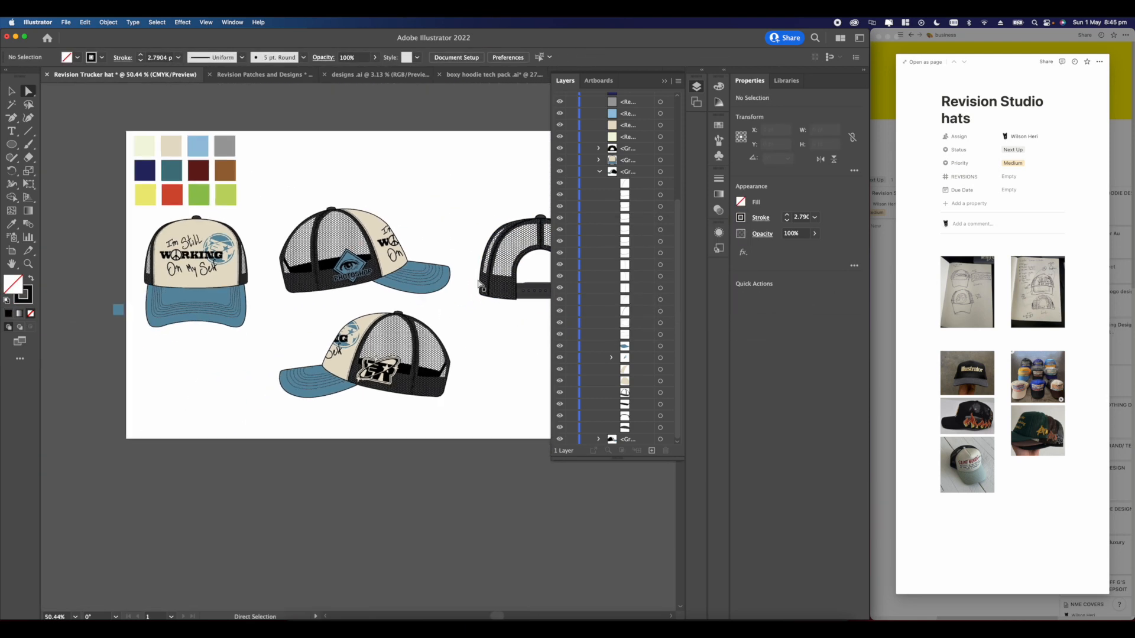
scroll(401, 318, up, 3)
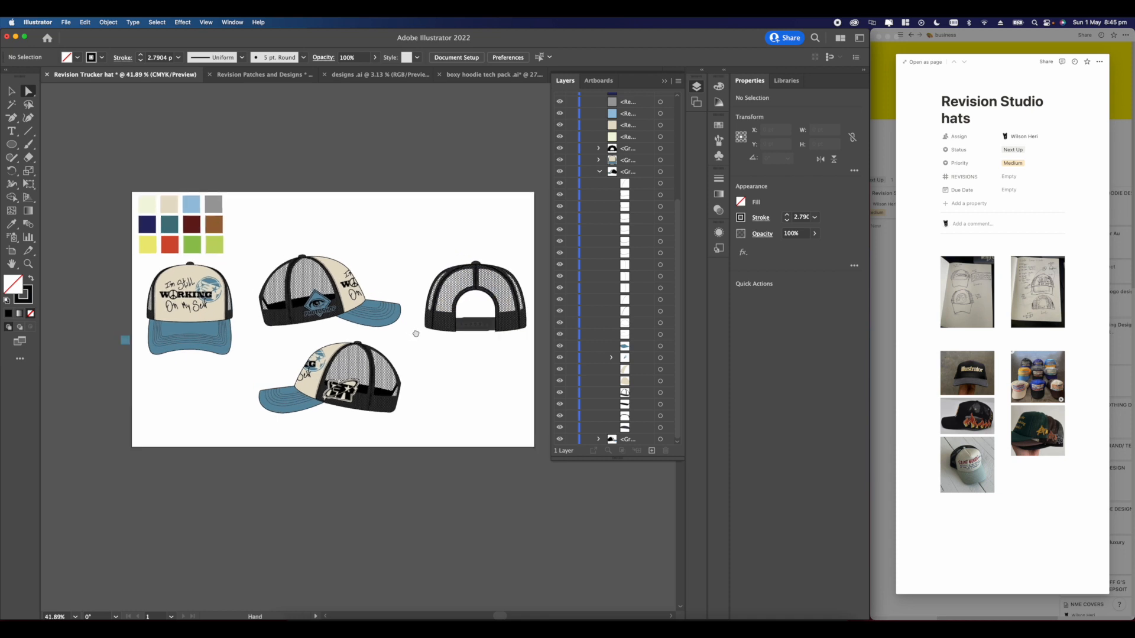
- Move the star logo patch slightly backward and up on the mesh panel of the lower side-view cap
scroll(397, 356, up, 1)
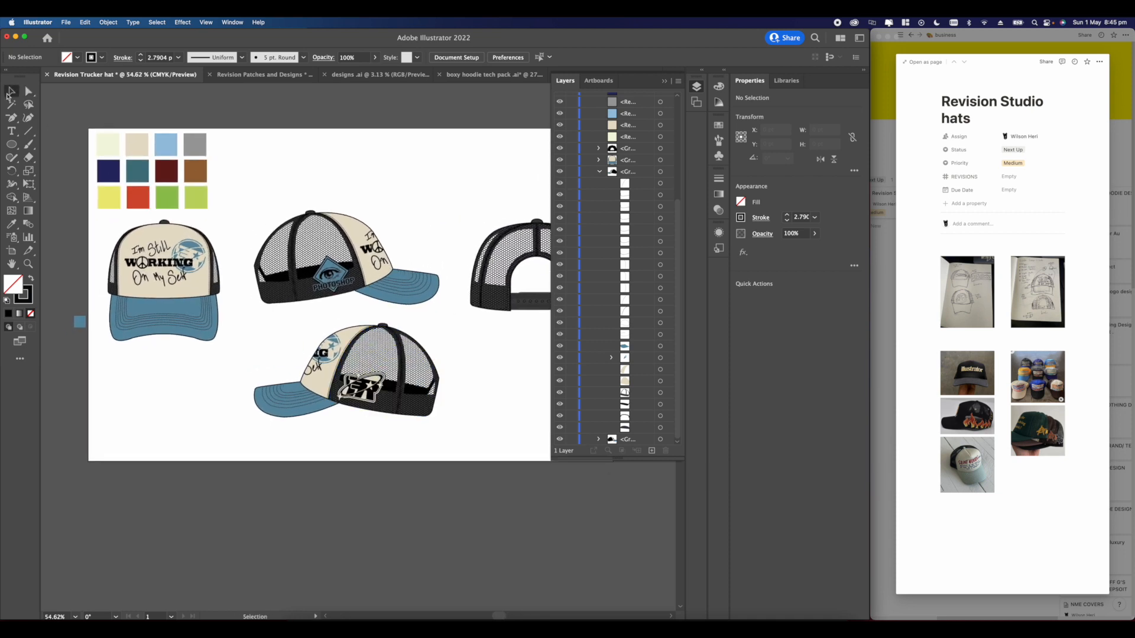
scroll(338, 378, up, 3)
click(384, 402)
scroll(414, 395, up, 1)
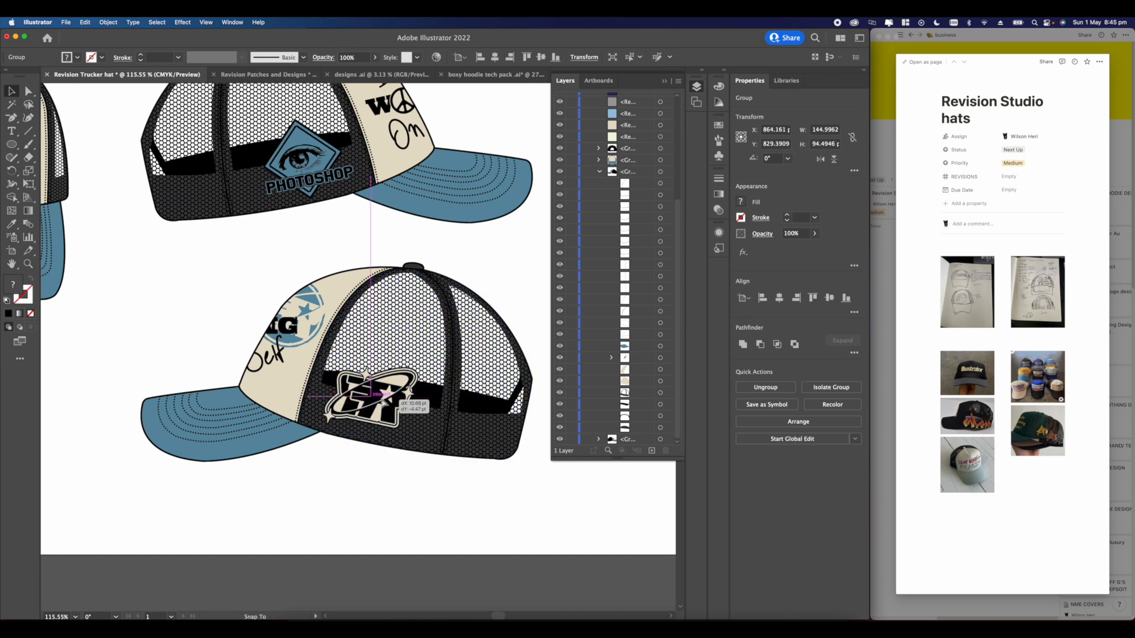
click(372, 482)
- Review the colours and patch placement on the front, side and back cap views, alongside the hat sketch in Notion
scroll(331, 427, down, 6)
scroll(295, 384, left, 1)
scroll(235, 340, up, 3)
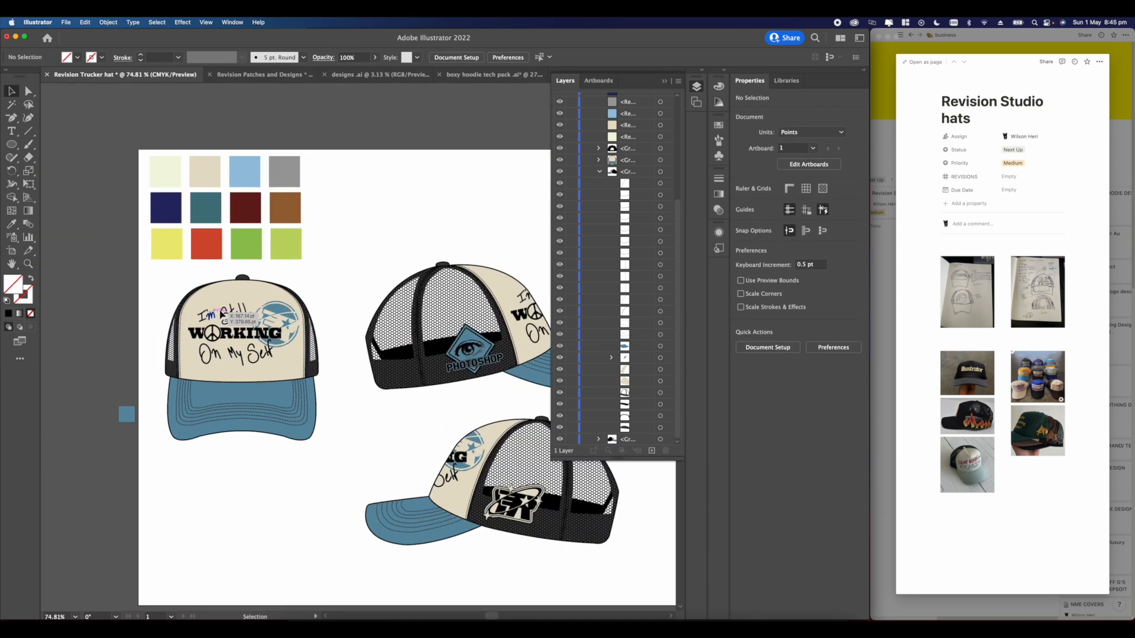
scroll(210, 313, up, 3)
scroll(234, 348, down, 6)
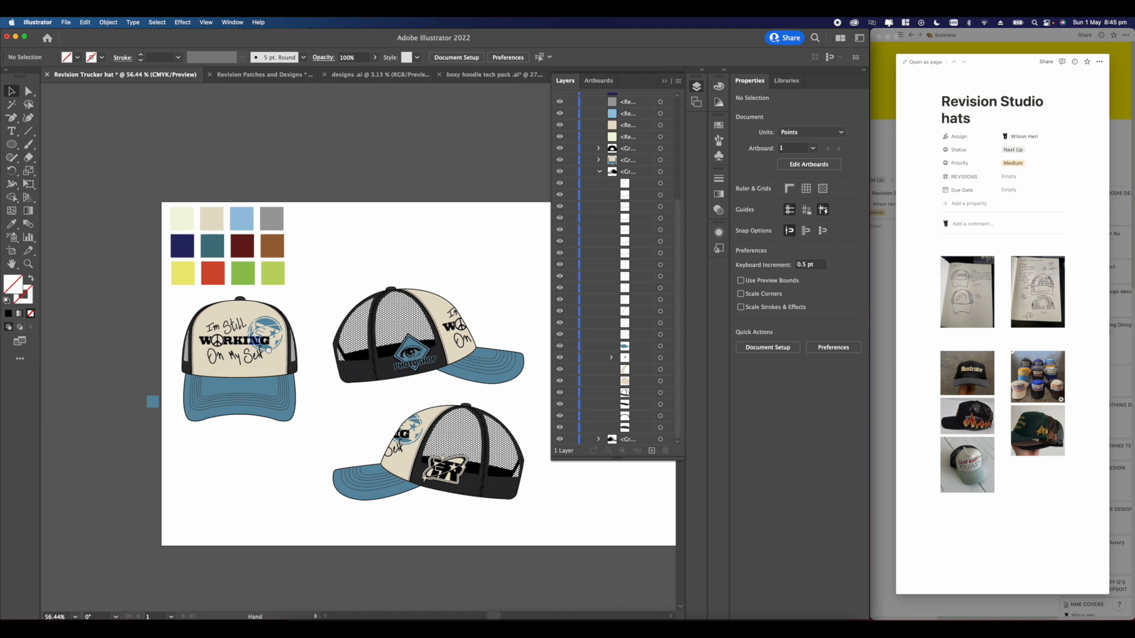
scroll(278, 352, up, 6)
scroll(289, 351, up, 2)
scroll(290, 385, down, 8)
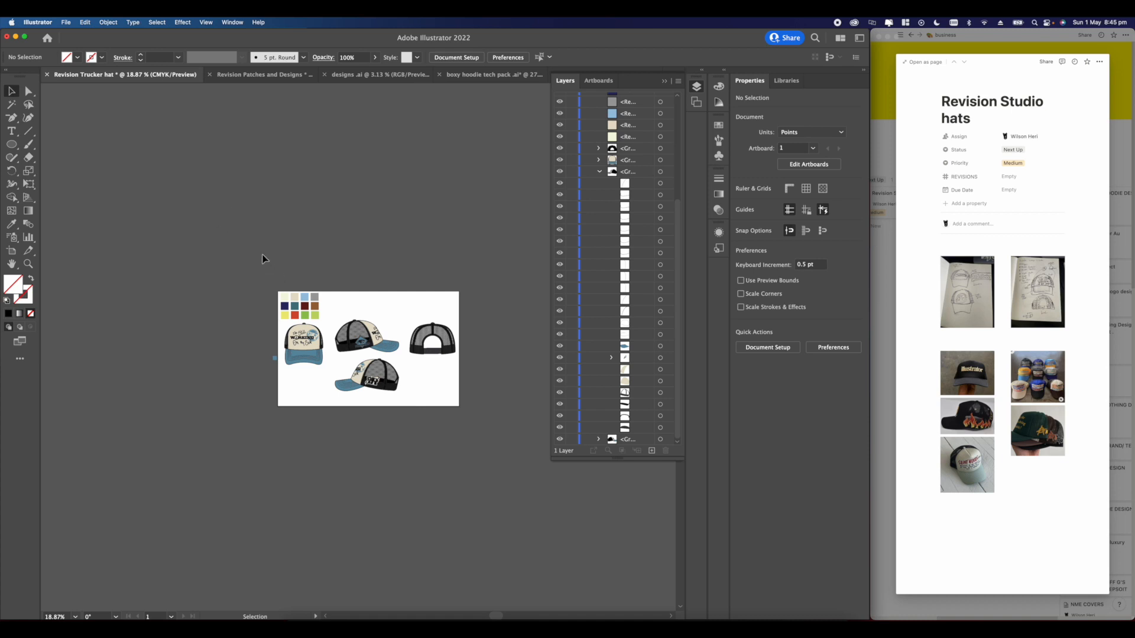
scroll(308, 336, up, 4)
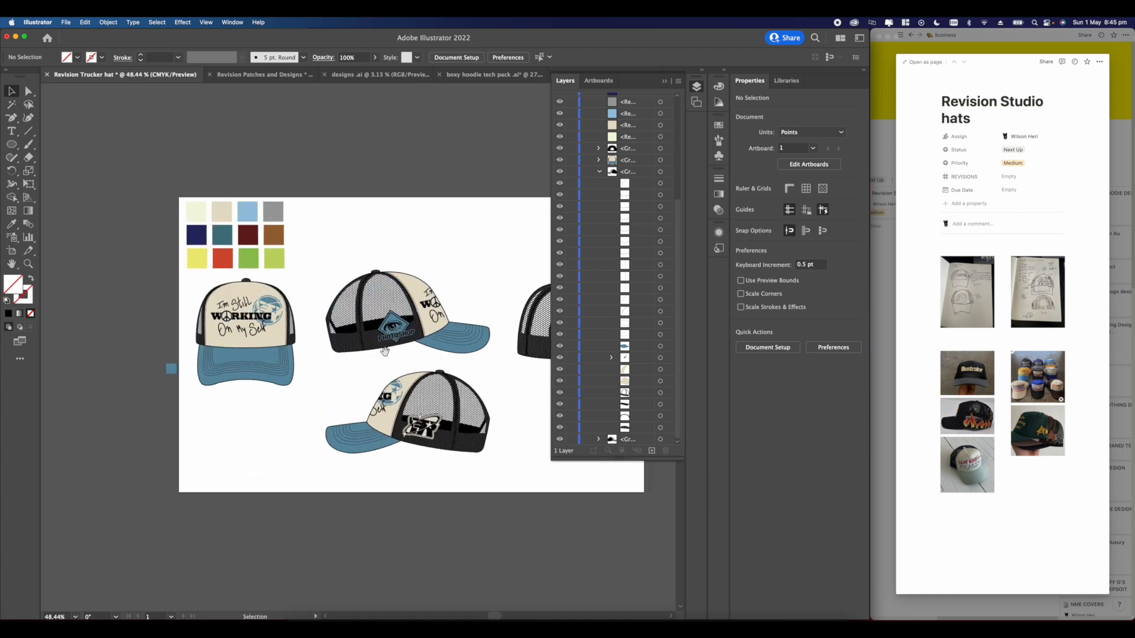
scroll(295, 301, down, 2)
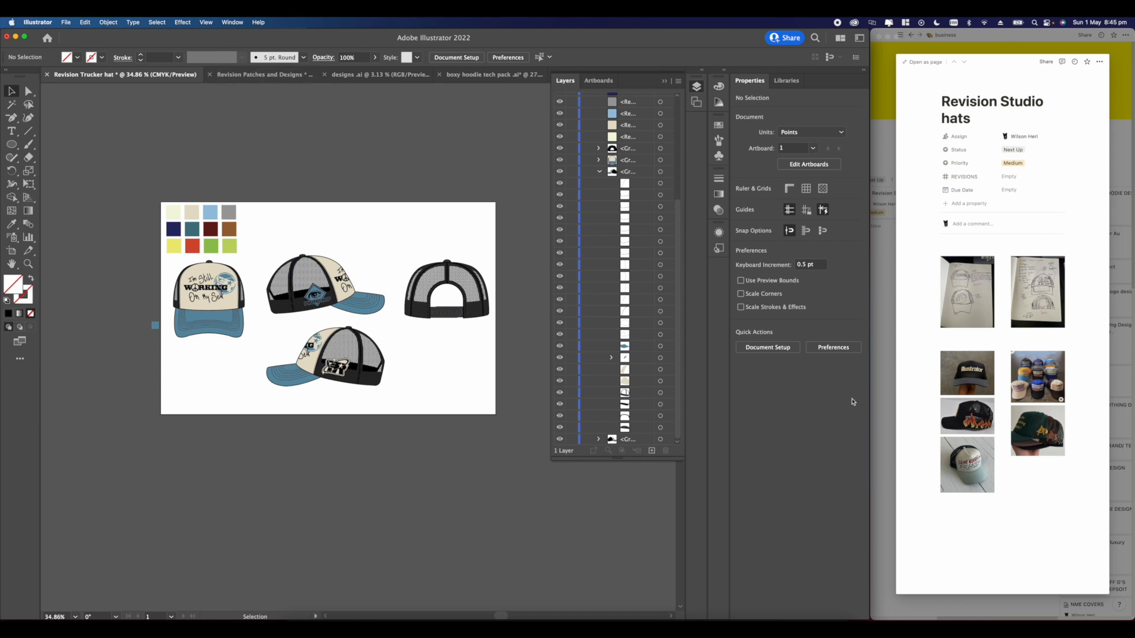
click(964, 291)
click(512, 369)
- Delete the stray blue sample square lying outside the artboard beside the front-view cap
scroll(412, 325, down, 3)
scroll(170, 256, up, 3)
click(170, 257)
key(Delete)
scroll(170, 253, down, 5)
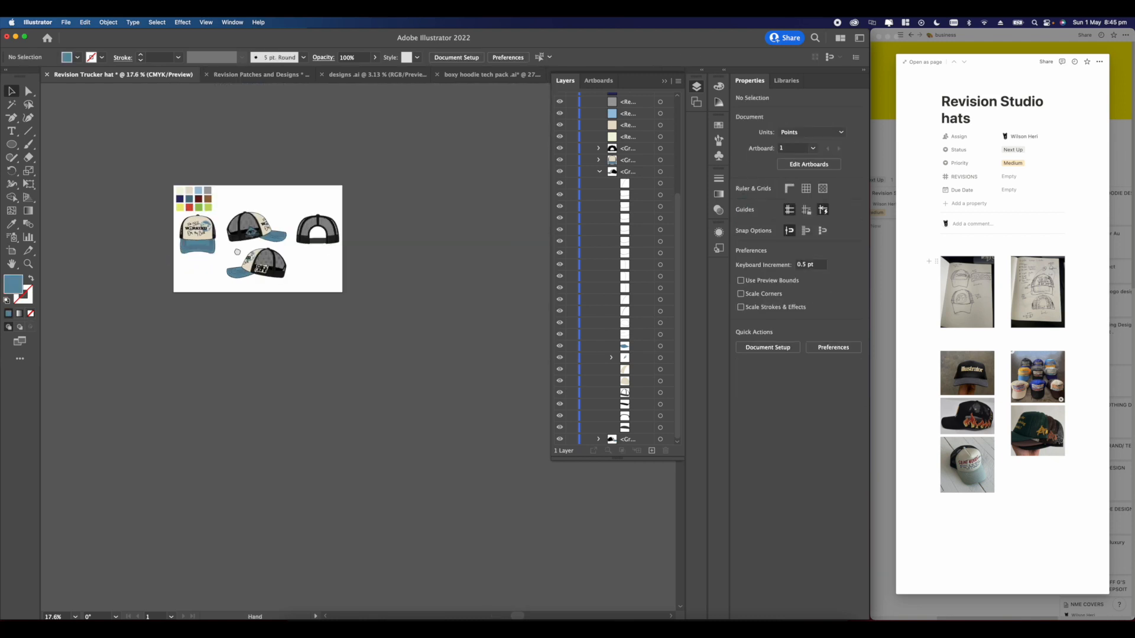
drag(241, 254, 211, 237)
scroll(114, 234, up, 3)
drag(113, 235, 151, 238)
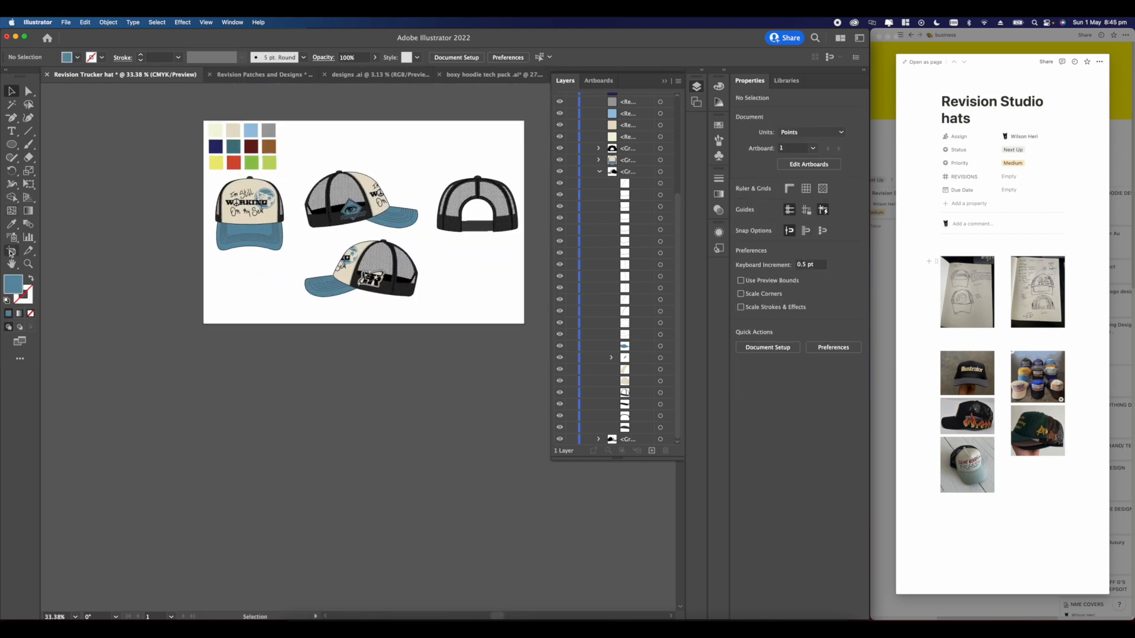
click(11, 250)
scroll(409, 248, down, 2)
drag(410, 248, 343, 208)
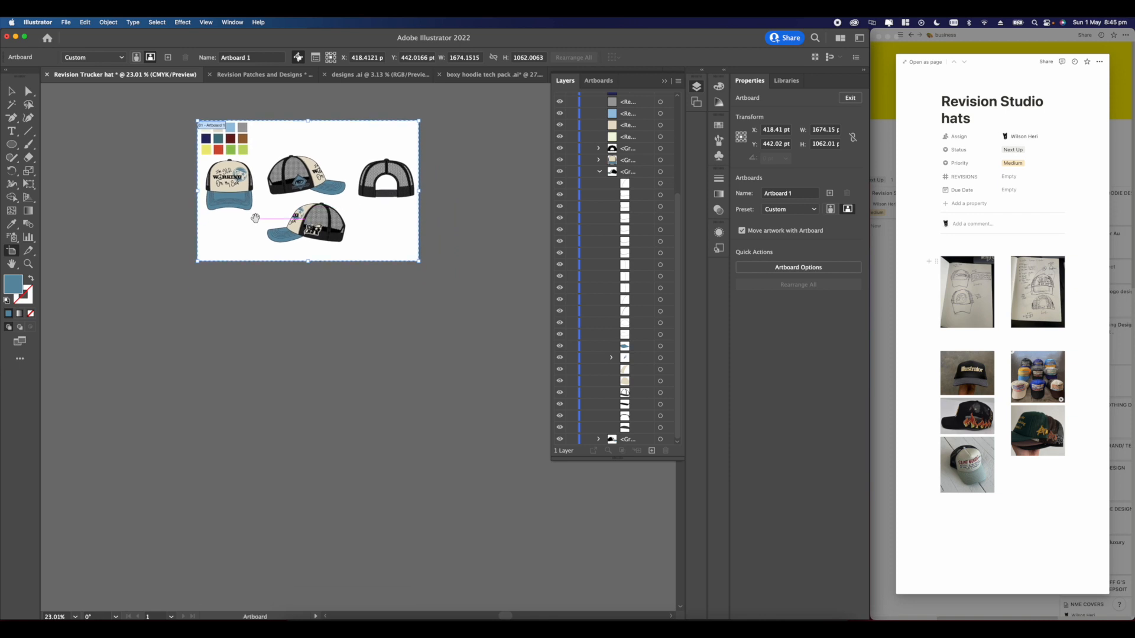
drag(256, 215, 279, 252)
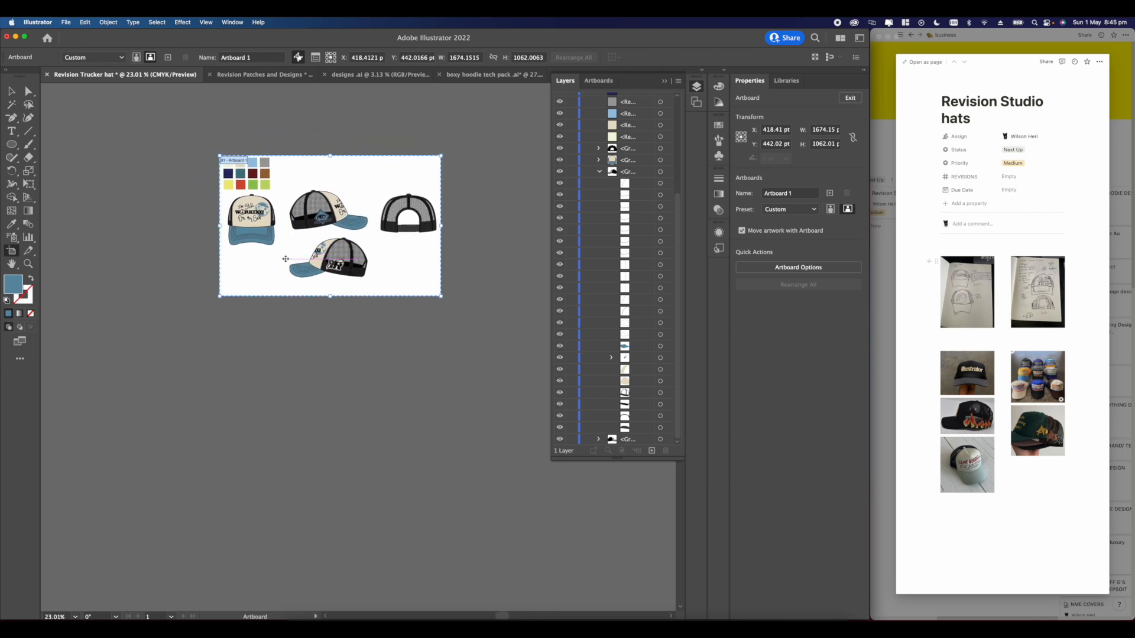
click(12, 92)
- Group the twelve palette colour squares above the front-view cap
scroll(266, 166, up, 3)
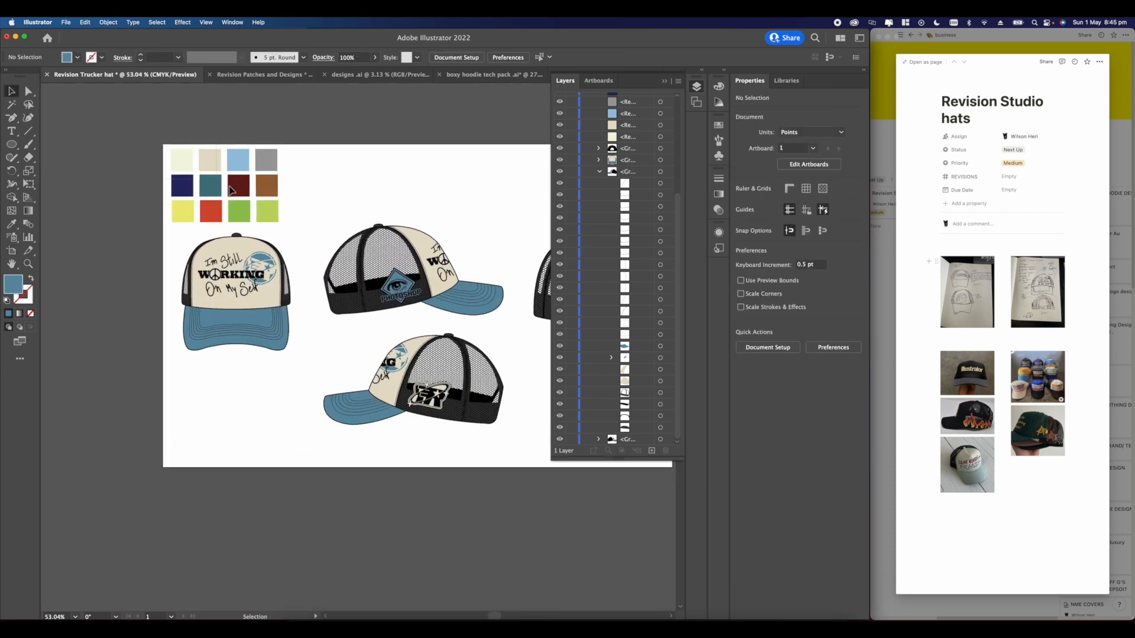
drag(301, 228, 301, 229)
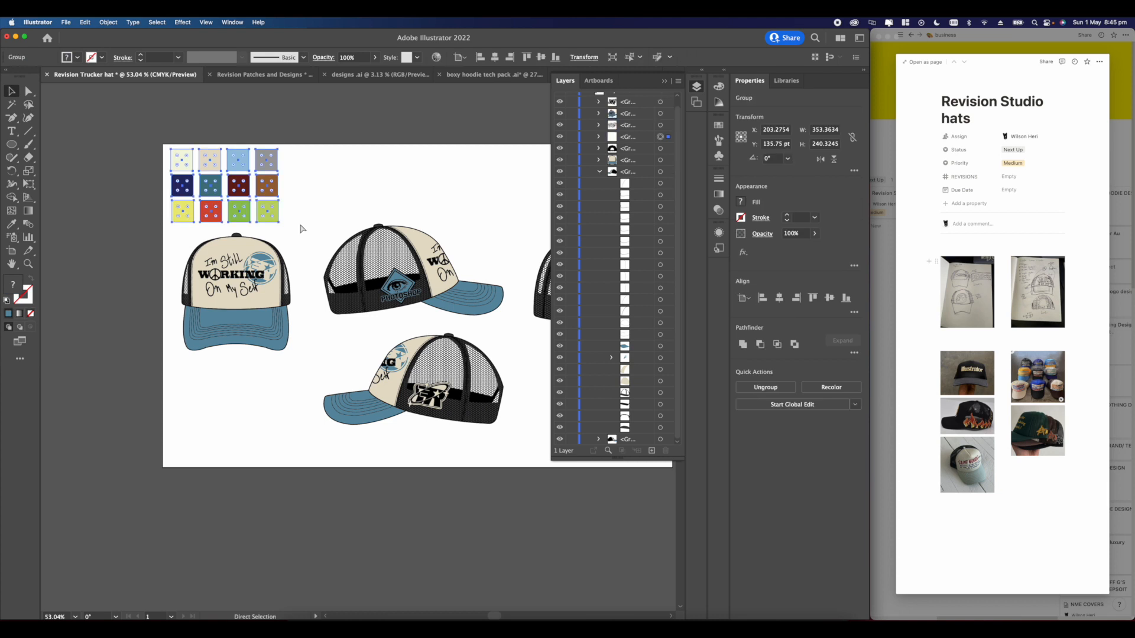
click(295, 228)
- Group each of the two side-view caps with the lettering and patch artwork placed on it
scroll(296, 228, down, 2)
scroll(282, 235, up, 3)
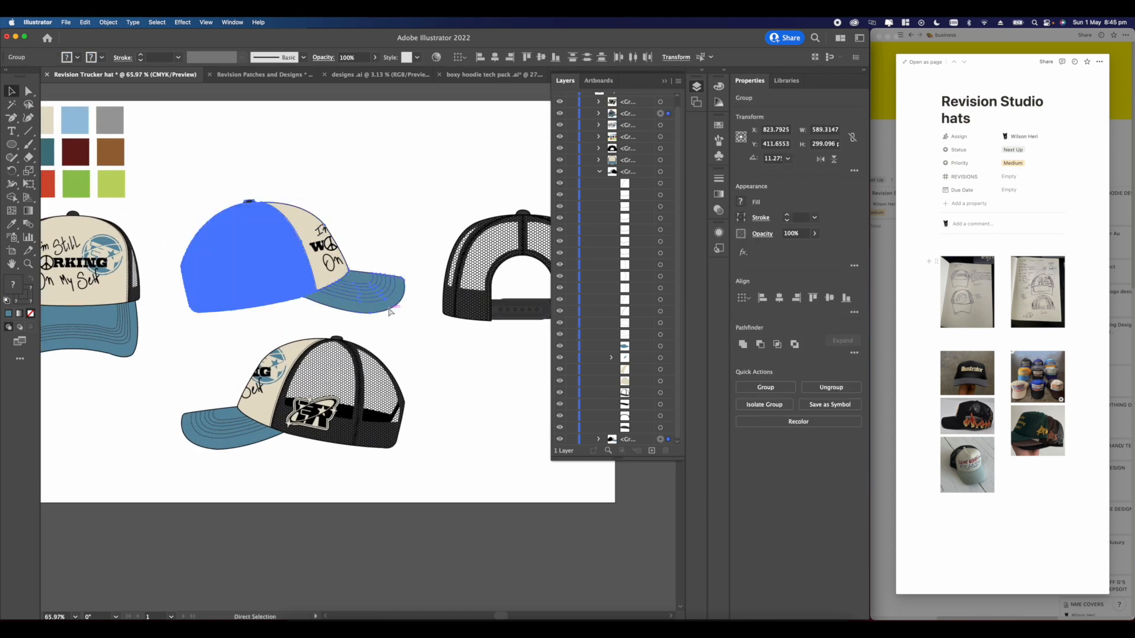
key(super+g)
scroll(397, 321, down, 2)
scroll(221, 335, up, 2)
click(221, 334)
drag(220, 334, 438, 489)
key(super+g)
- Inspect the grouped caps, their patch artwork and the spacing of all views across the whole artboard
scroll(438, 489, left, 3)
drag(149, 199, 329, 358)
click(329, 358)
drag(408, 305, 325, 307)
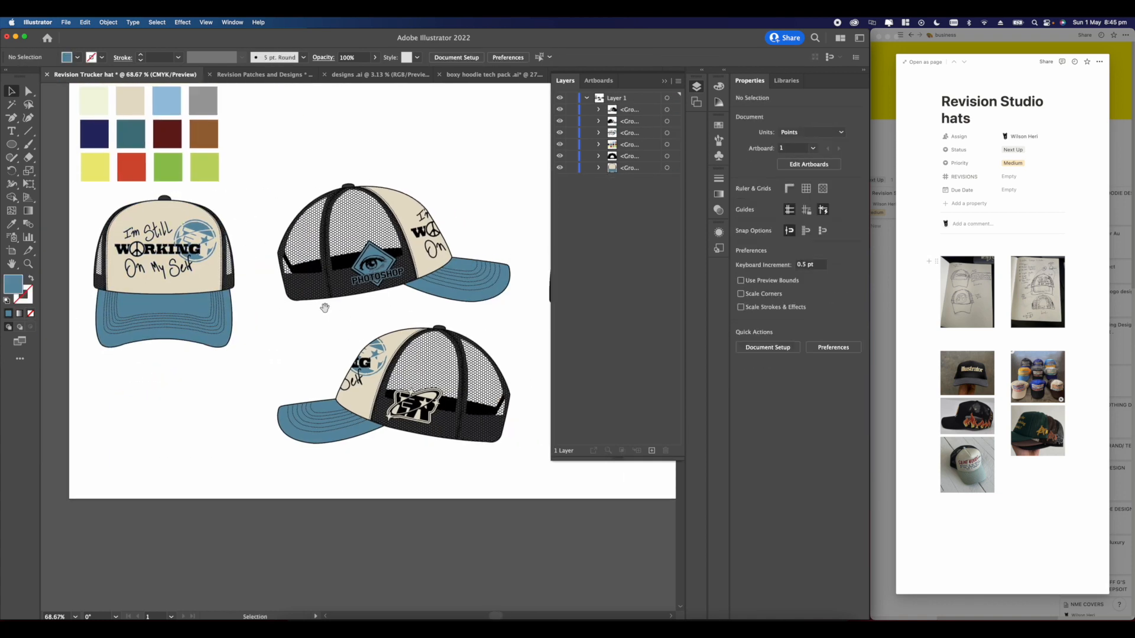
scroll(398, 279, down, 3)
scroll(309, 272, up, 4)
scroll(309, 271, down, 3)
drag(408, 264, 317, 293)
scroll(349, 295, down, 2)
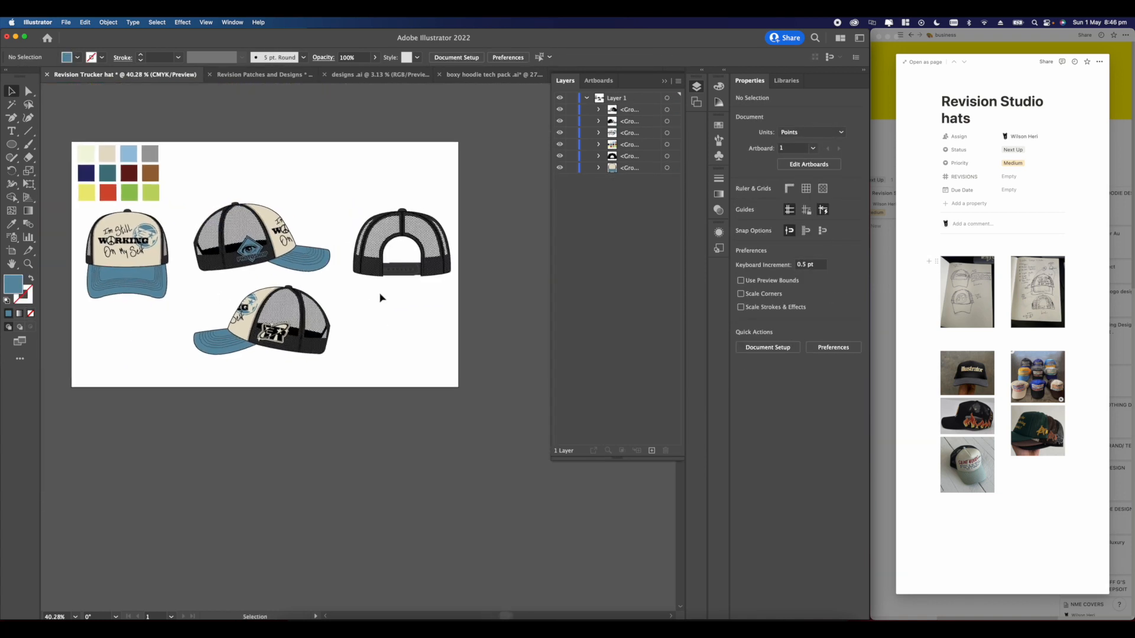
scroll(329, 269, up, 3)
scroll(302, 249, down, 5)
scroll(285, 234, up, 4)
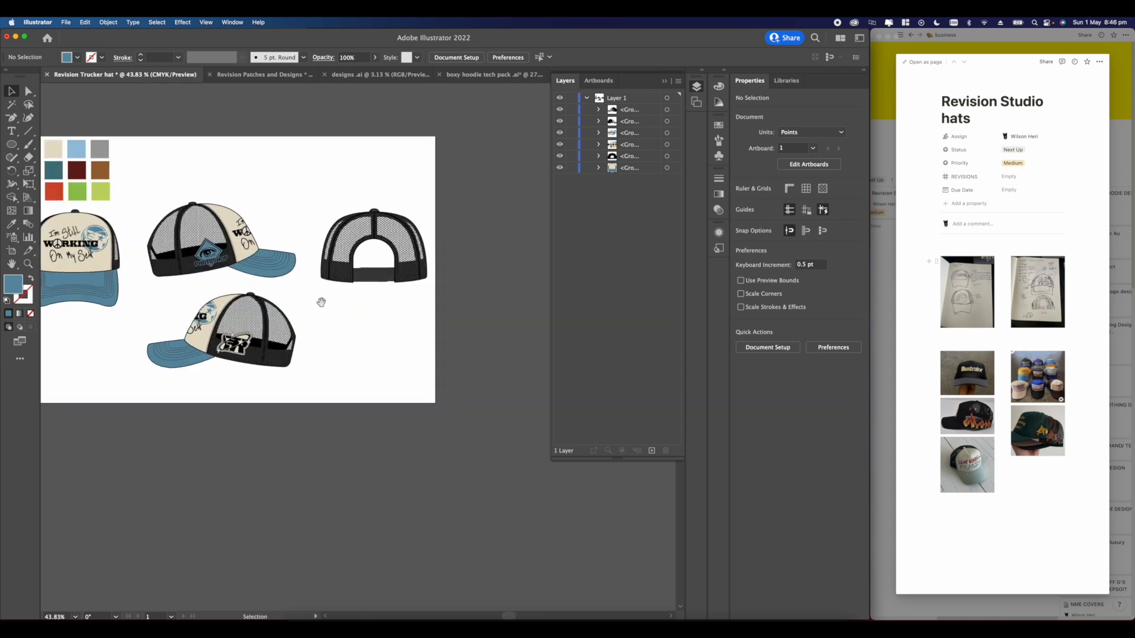
scroll(342, 289, down, 2)
scroll(393, 266, up, 3)
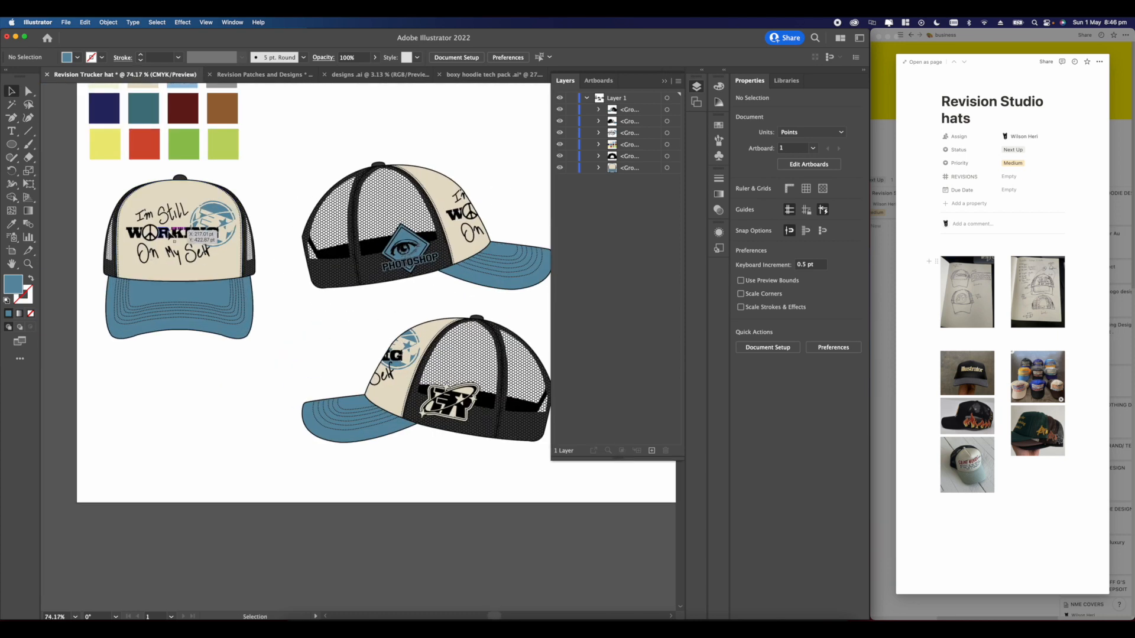
scroll(180, 256, down, 4)
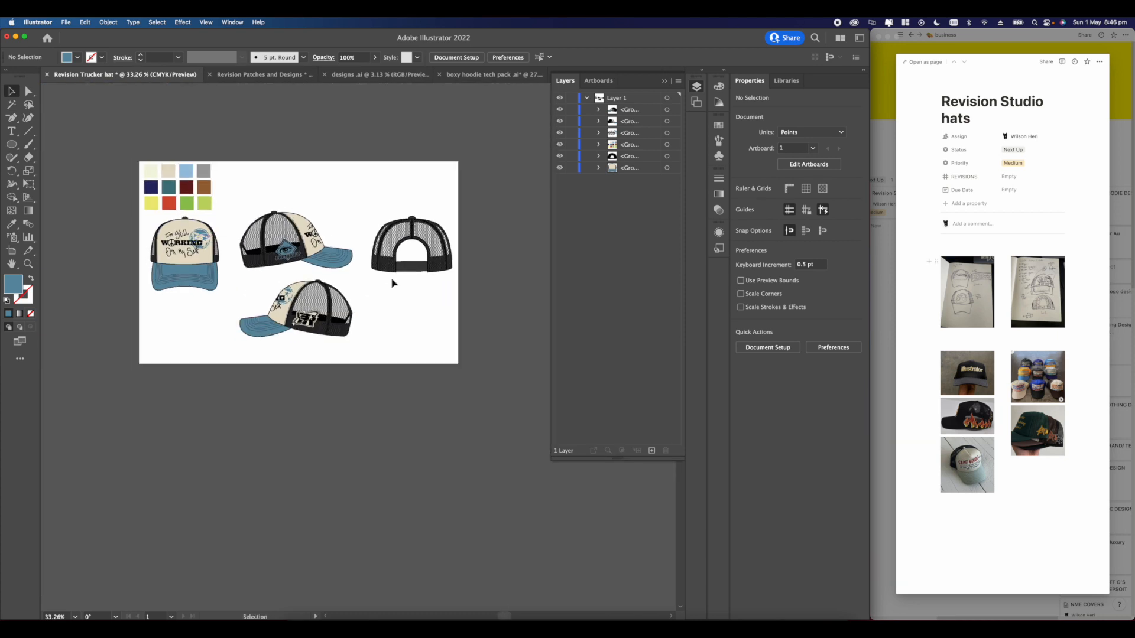
scroll(392, 281, up, 1)
- Copy the front-view cap into the boxy hoodie tech pack document and place it beside the black hoodie front
click(455, 79)
click(68, 75)
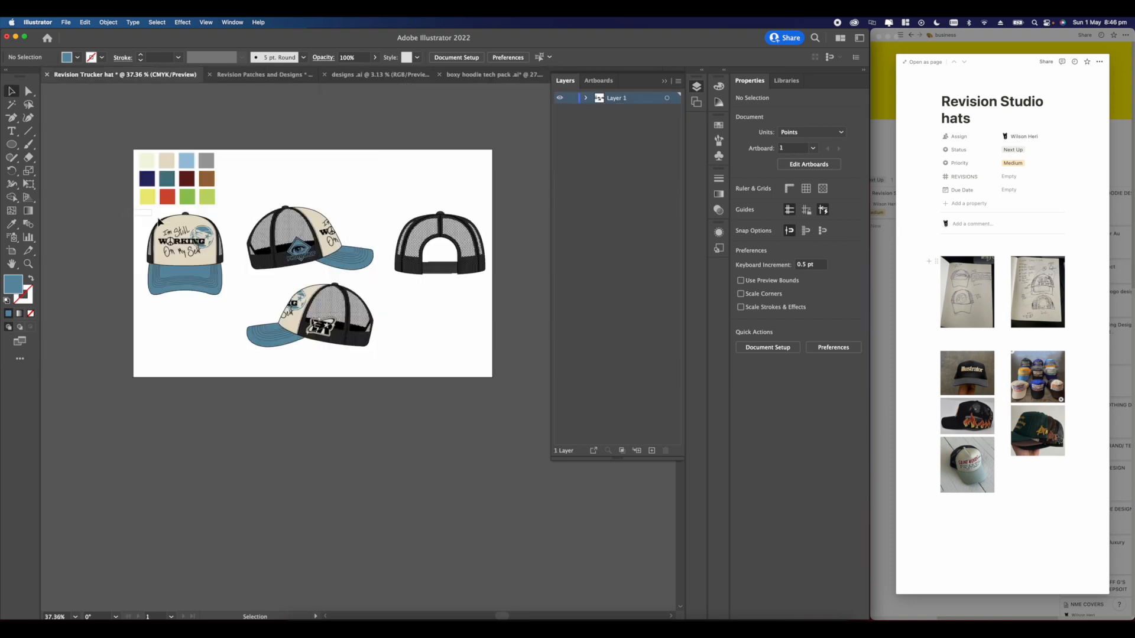
click(473, 74)
scroll(501, 266, up, 1)
key(super+v)
drag(384, 331, 514, 268)
click(522, 267)
scroll(518, 266, up, 4)
scroll(518, 296, up, 4)
drag(467, 455, 467, 173)
click(523, 368)
scroll(524, 367, up, 4)
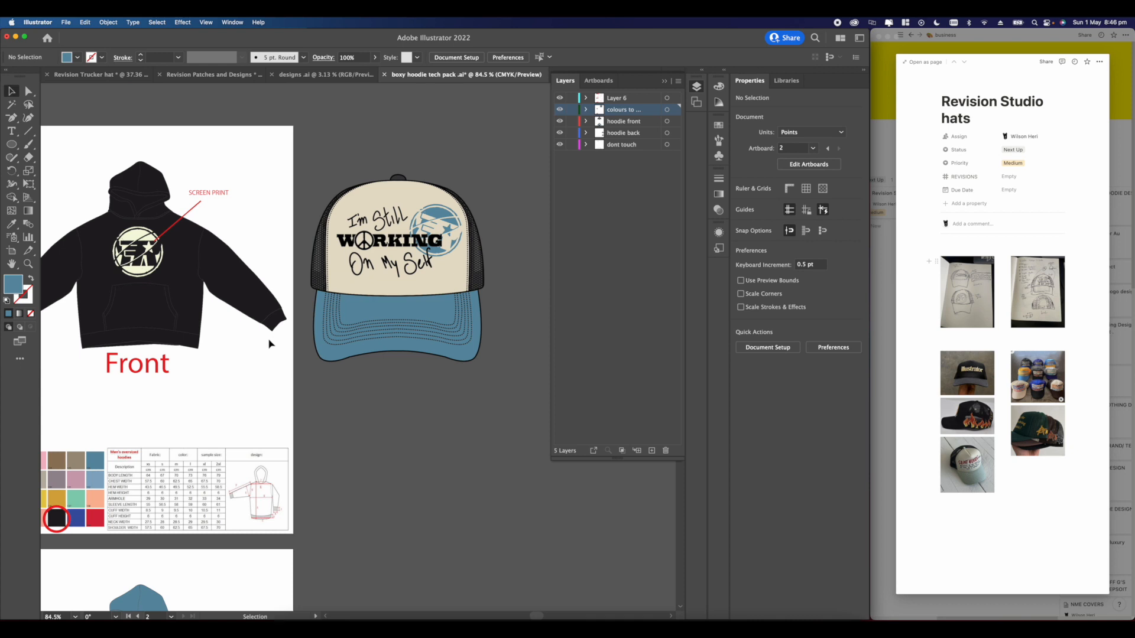
- Delete the trucker cap pasted beside the hoodie artboards
scroll(349, 130, down, 5)
drag(355, 133, 504, 317)
key(Delete)
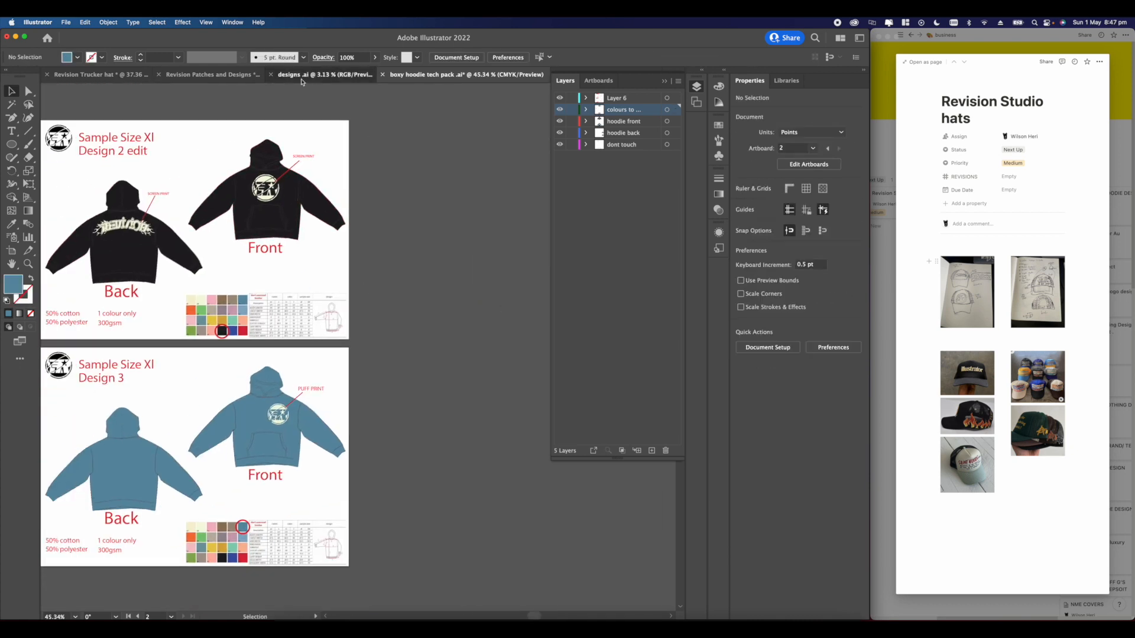
- In the Revision Patches and Designs document, offset the white arch outline around the REVISION lettering by 80 px with round joins
click(327, 75)
click(213, 75)
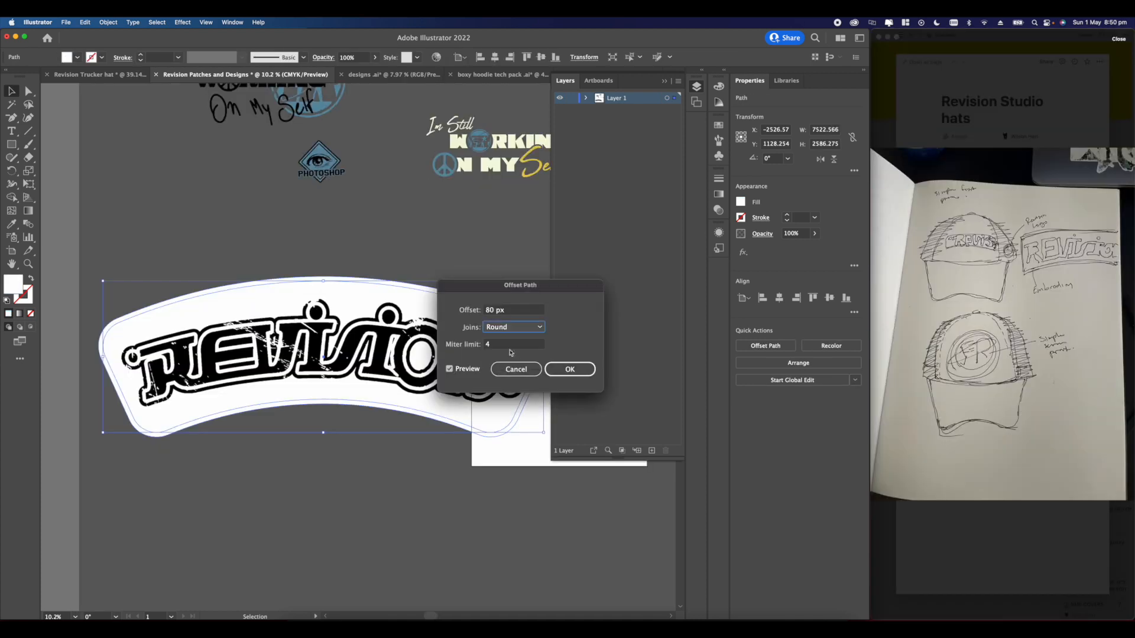
key(Return)
scroll(262, 284, up, 3)
- Fill the outer offset shape of the REVISION arch patch with black sampled from the lettering
click(258, 279)
scroll(257, 276, down, 5)
key(a)
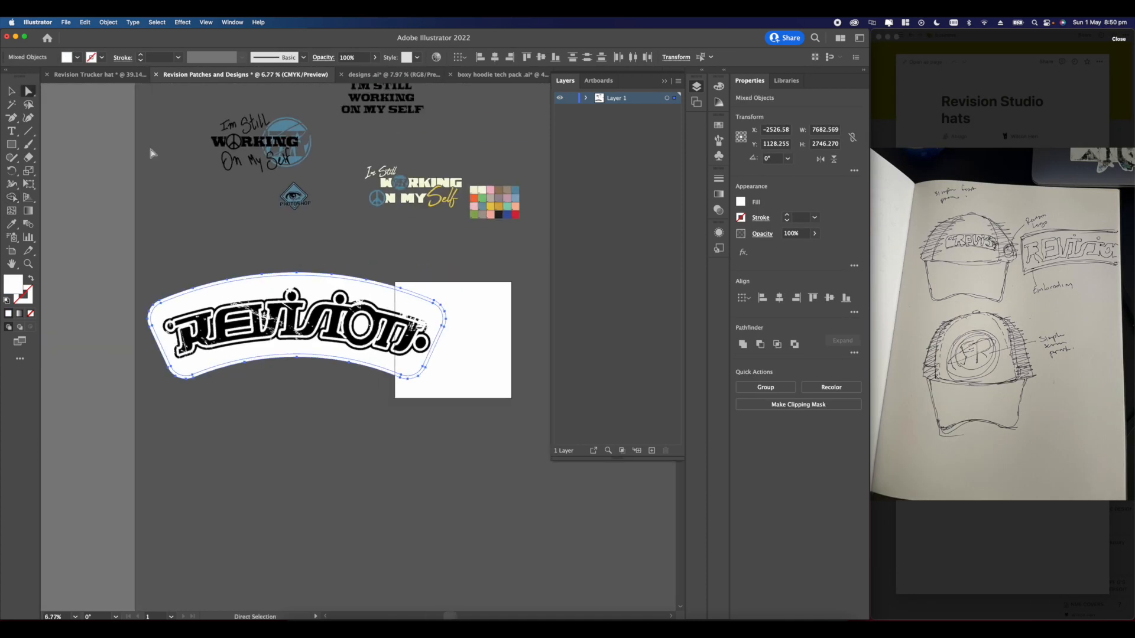
scroll(217, 280, up, 6)
click(214, 276)
key(i)
click(238, 395)
scroll(239, 391, down, 5)
scroll(239, 391, up, 4)
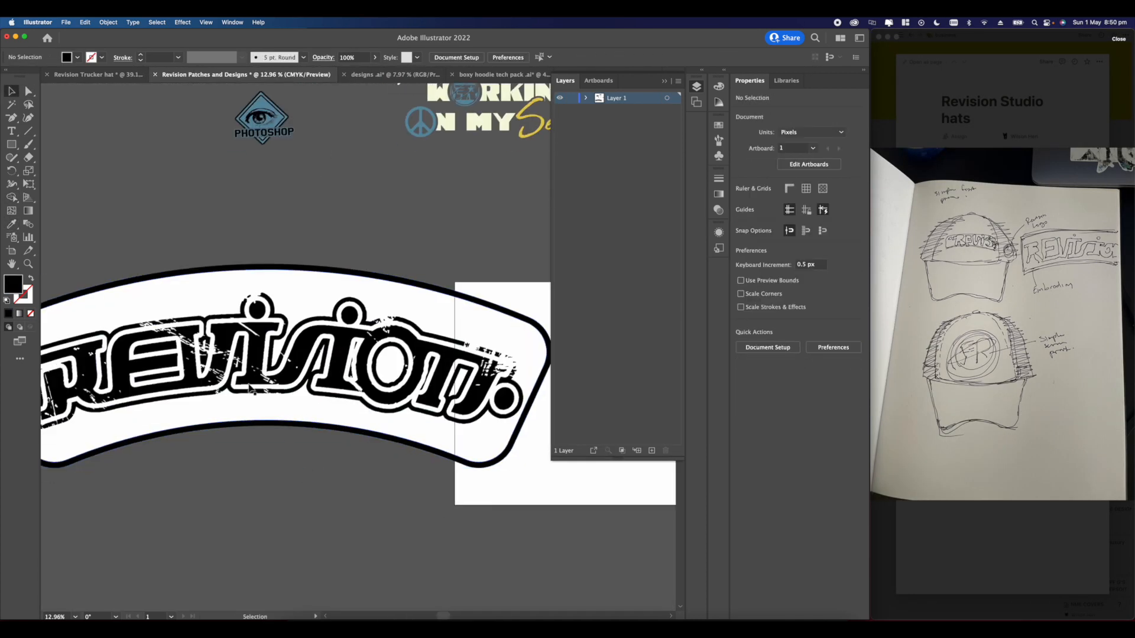
- Scale the REVISION arch patch down to about 3929 px wide and move it below the PHOTOSHOP eye patch
scroll(239, 391, down, 4)
key(v)
click(250, 387)
scroll(171, 452, down, 5)
drag(229, 444, 195, 390)
drag(207, 408, 320, 422)
drag(427, 393, 327, 430)
drag(284, 443, 189, 371)
click(195, 391)
scroll(195, 390, up, 3)
scroll(152, 347, up, 3)
- Try to vertically centre the REVISION lettering within its arch patch
drag(71, 449, 248, 354)
click(830, 298)
key(super+z)
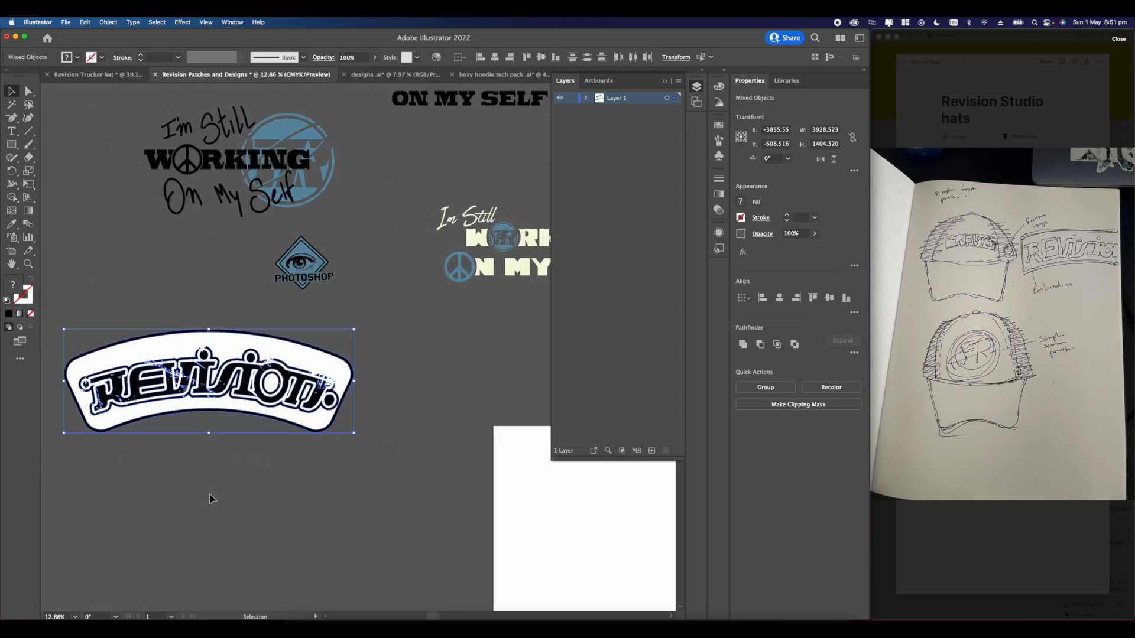
shift+click(209, 418)
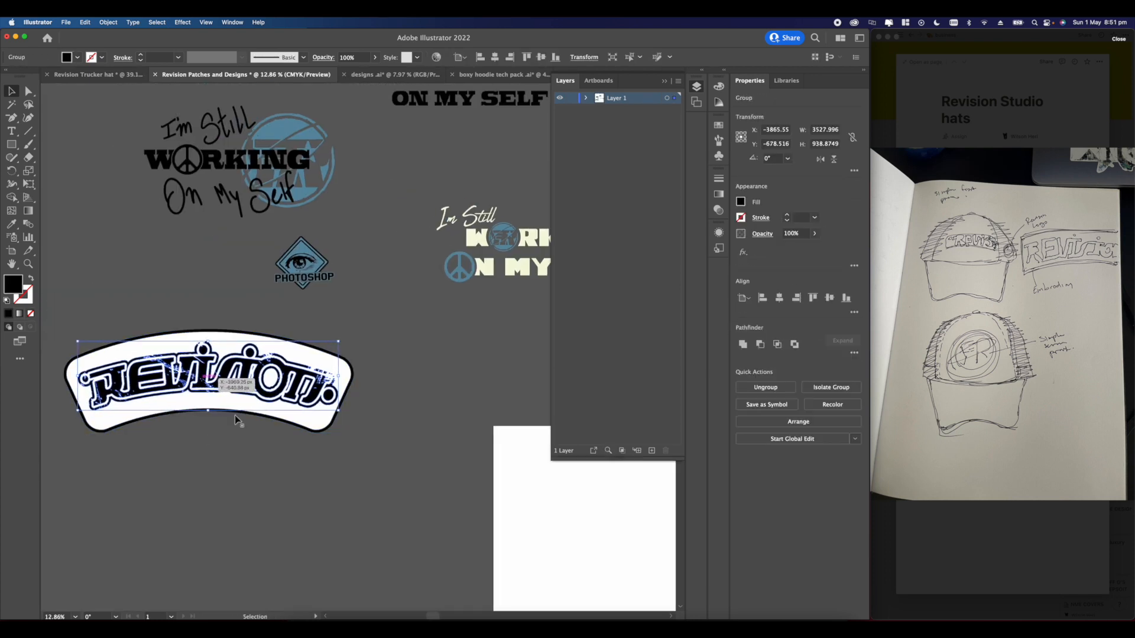
scroll(201, 383, down, 1)
shift+click(215, 388)
- Collapse the Layers panel and switch to the Revision Trucker hat document
click(361, 75)
click(357, 227)
click(664, 81)
click(567, 74)
click(478, 74)
click(439, 350)
key(ctrl+shift+Tab)
key(ctrl+shift+Tab)
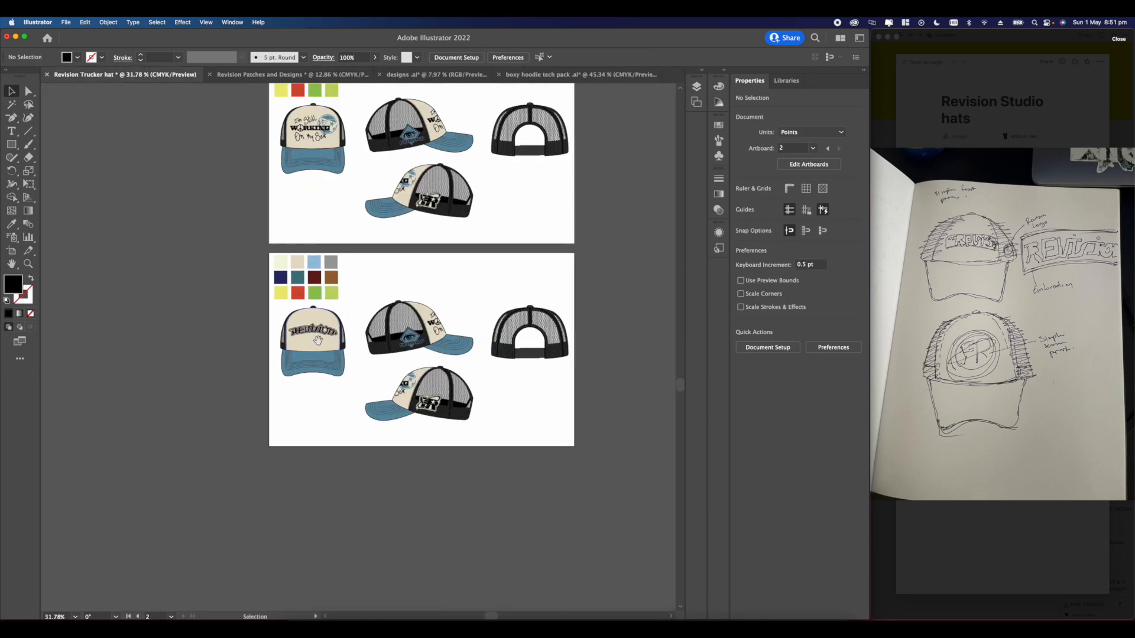
- Delete the REVISION lettering from the front-view cap on the second artboard
scroll(321, 335, up, 3)
click(317, 333)
key(BackSpace)
- Paste the REVISION arch patch, scale it to the cap and place it on the second artboard's front-view cap
scroll(385, 289, down, 2)
key(super+v)
scroll(381, 284, down, 5)
drag(492, 253, 285, 336)
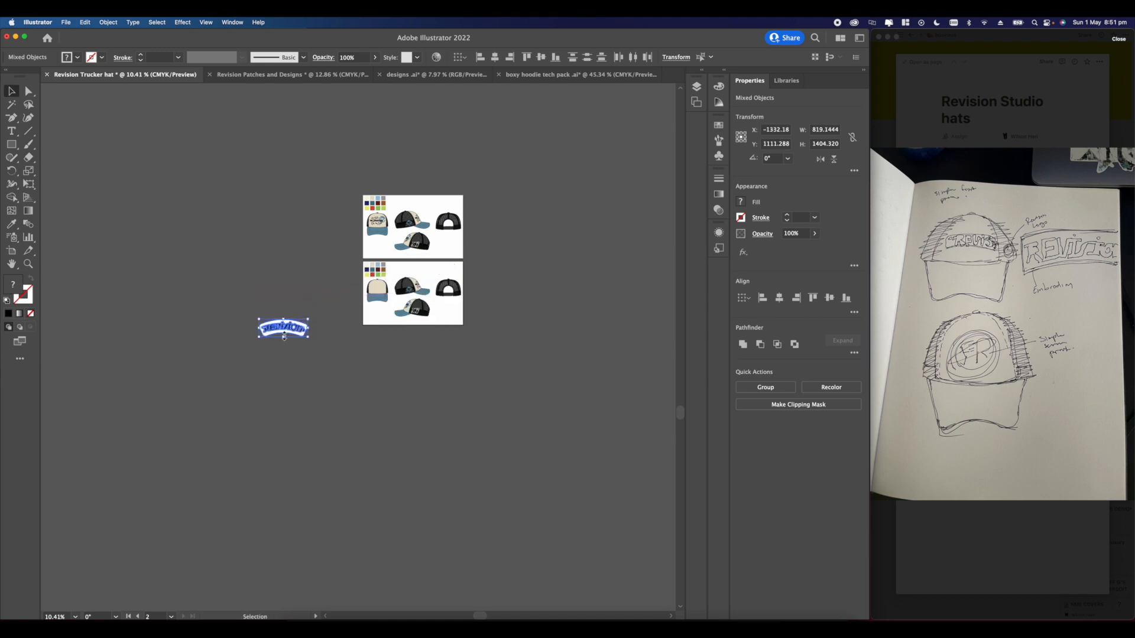
scroll(284, 336, up, 3)
drag(319, 295, 317, 294)
scroll(316, 293, up, 3)
drag(299, 325, 394, 331)
scroll(449, 330, up, 3)
drag(297, 378, 326, 358)
click(556, 185)
scroll(556, 185, down, 3)
scroll(413, 278, up, 2)
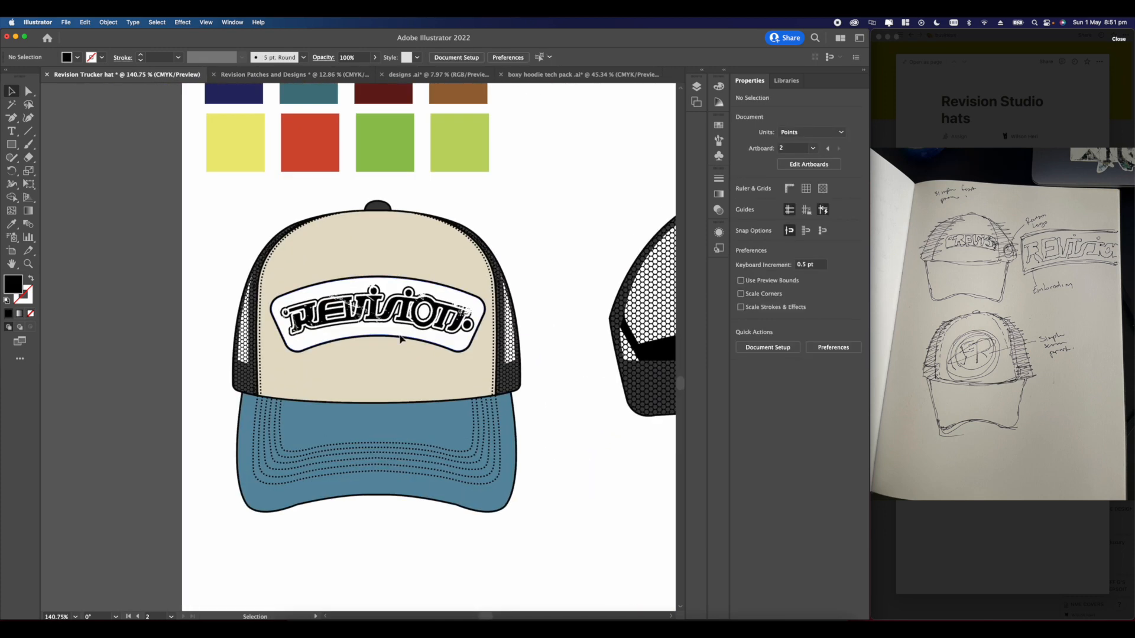
- Group the REVISION patch's lettering and backing shapes and scale the patch down slightly on the front panel
click(403, 340)
scroll(444, 285, up, 3)
click(346, 316)
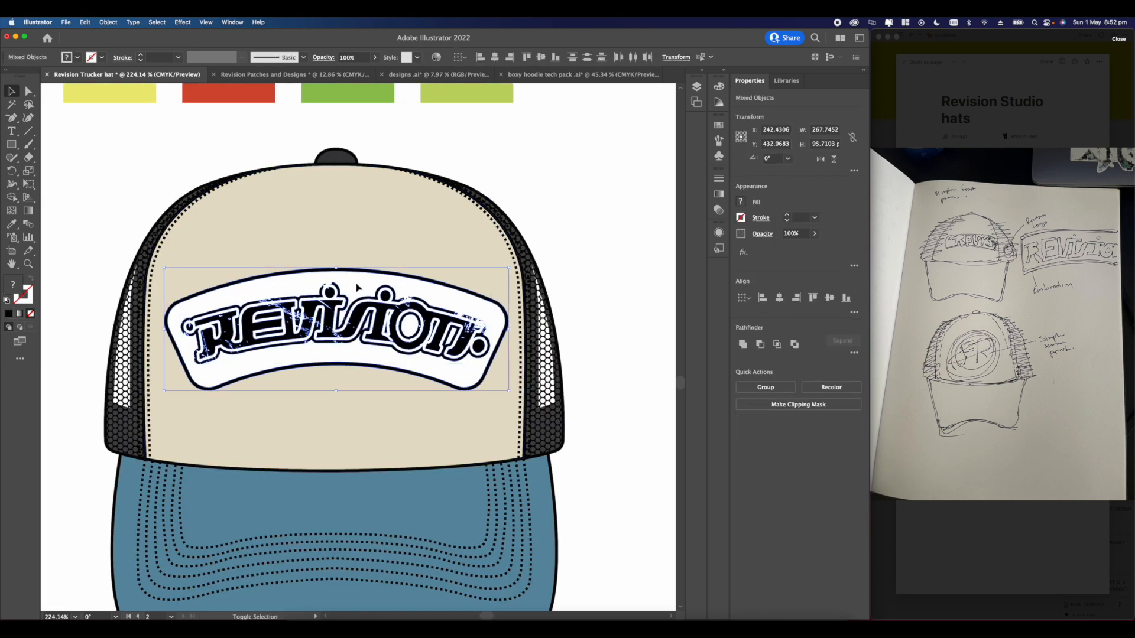
scroll(407, 321, down, 3)
key(super+z)
key(super+z)
key(super+g)
drag(500, 287, 456, 295)
drag(383, 314, 384, 314)
key(super+shift+a)
scroll(320, 283, down, 6)
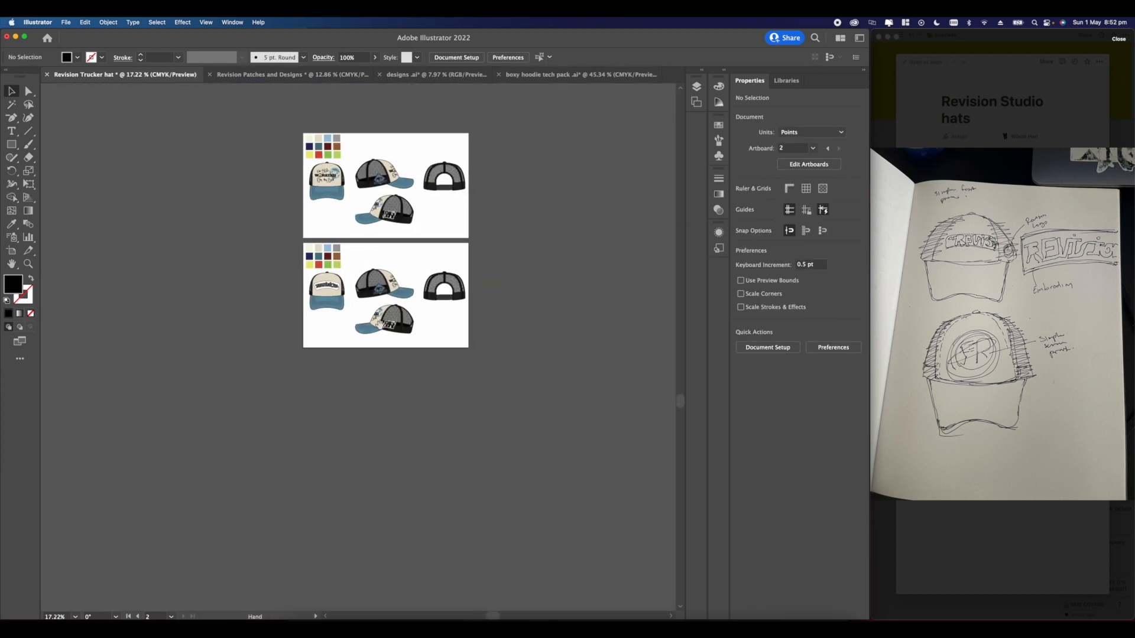
- Adjust the REVISION patch's position on the front panel and compare the hats on both artboards
scroll(337, 293, up, 5)
drag(274, 262, 269, 358)
drag(286, 254, 286, 254)
key(super+shift+a)
scroll(320, 283, down, 7)
scroll(434, 340, up, 4)
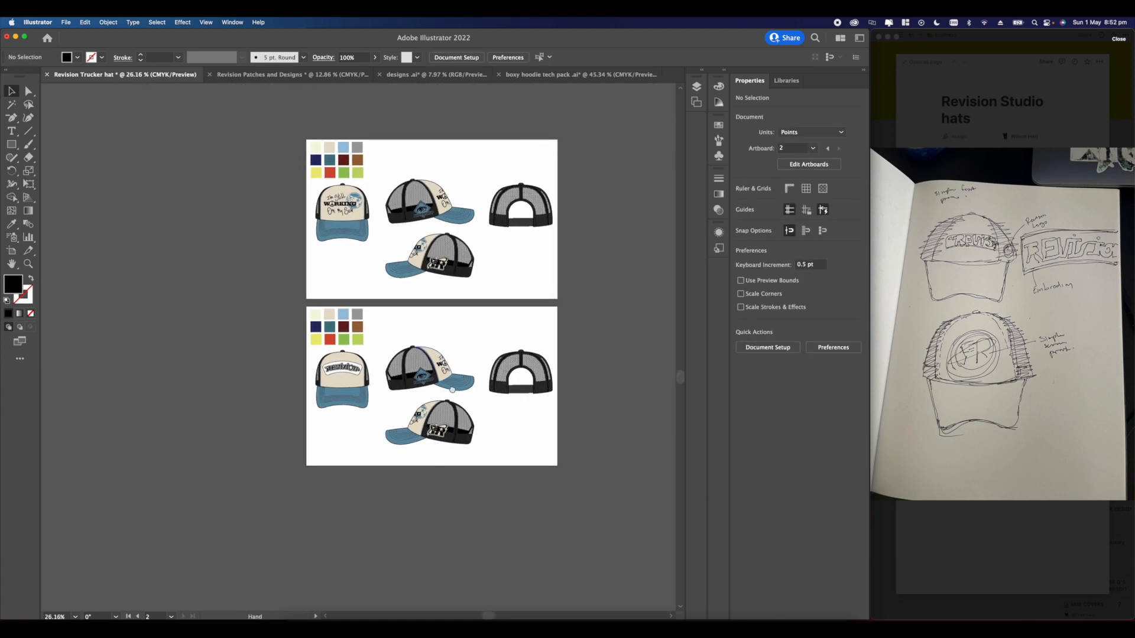
drag(332, 371, 318, 380)
scroll(353, 355, down, 4)
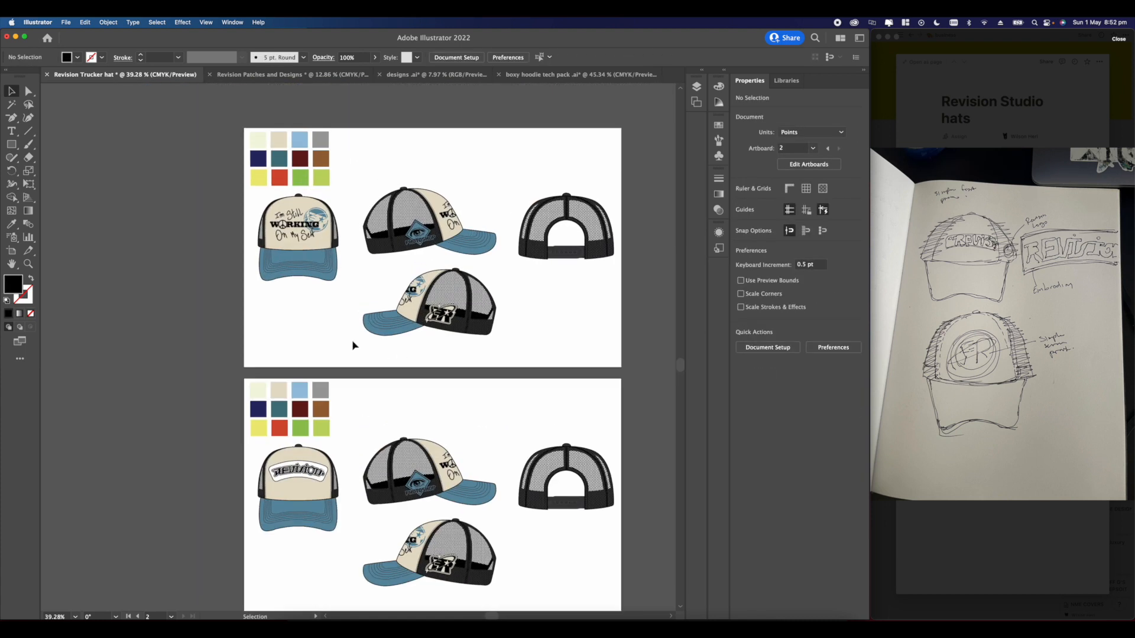
- Delete the white backing and black border shapes behind the REVISION lettering on the second front-view cap
scroll(286, 462, up, 5)
scroll(287, 462, up, 5)
key(a)
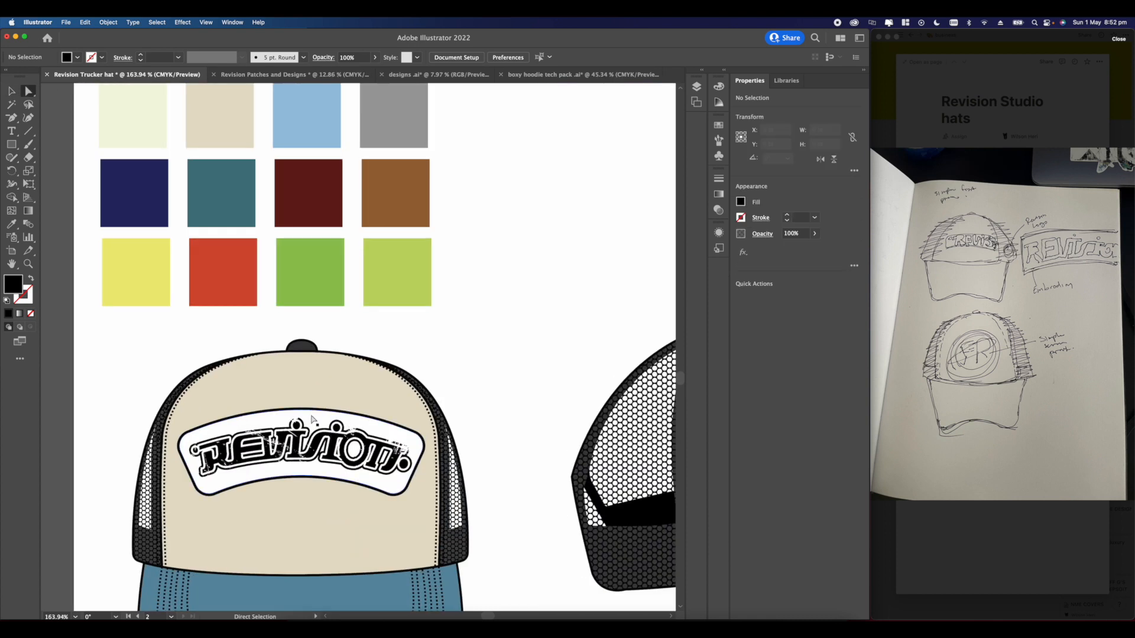
scroll(321, 419, up, 7)
click(319, 417)
key(Delete)
click(313, 388)
key(Delete)
scroll(310, 369, down, 9)
key(v)
scroll(322, 435, up, 4)
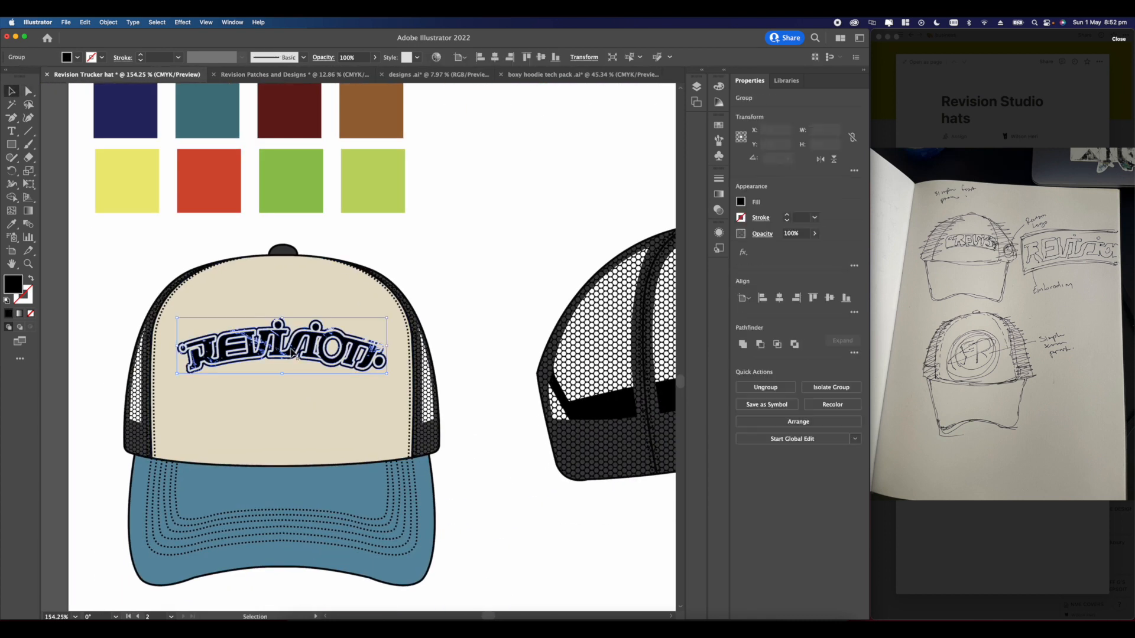
- Copy the flaming REVISION lettering with the winged beetle from the designs document for use in the Trucker hat document
click(278, 74)
click(444, 74)
scroll(370, 281, down, 5)
scroll(370, 281, up, 4)
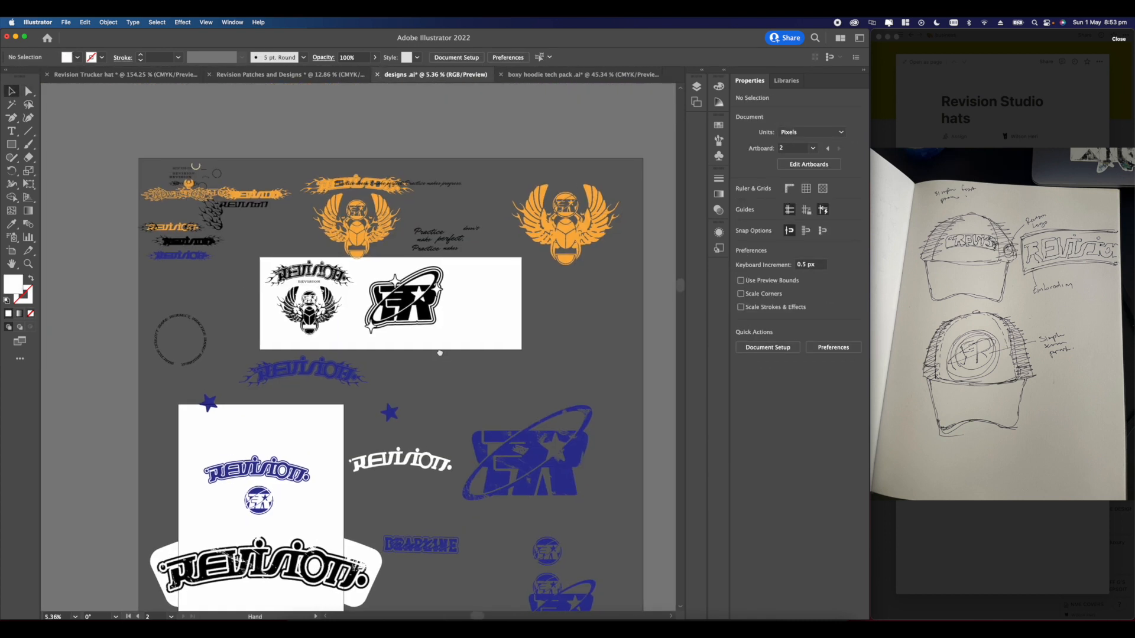
scroll(341, 272, up, 4)
click(373, 317)
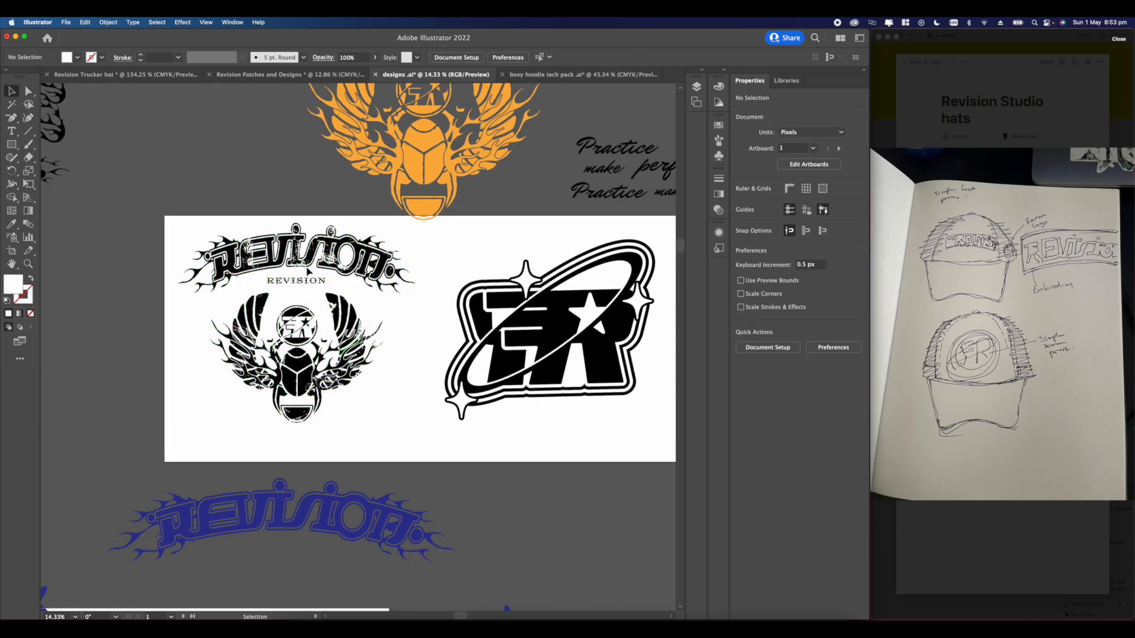
click(578, 75)
click(177, 74)
- Paste the flaming REVISION and winged beetle artwork, then scale and centre it on the second front-view cap
scroll(308, 322, down, 8)
key(super+v)
drag(480, 204, 268, 386)
drag(243, 395, 339, 284)
scroll(338, 281, up, 4)
drag(400, 277, 369, 298)
scroll(369, 298, up, 4)
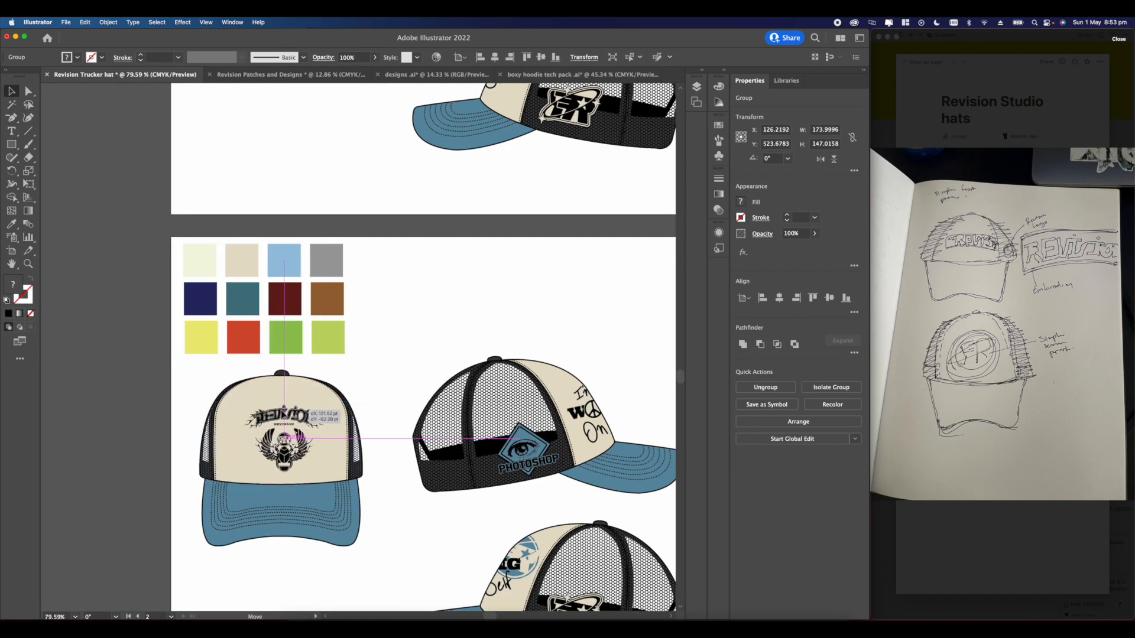
drag(298, 412, 281, 412)
scroll(269, 461, up, 5)
drag(390, 398, 446, 398)
drag(348, 436, 346, 424)
- Delete the flaming REVISION and winged beetle artwork from the front-view cap
click(367, 312)
scroll(367, 313, down, 5)
click(366, 314)
key(BackSpace)
- In Revision Patches and Designs, move the REVISION lettering off its white arch and arrange it above the "Practice doesn't make Perfect" script
click(346, 75)
click(424, 75)
scroll(456, 227, down, 4)
scroll(459, 226, up, 4)
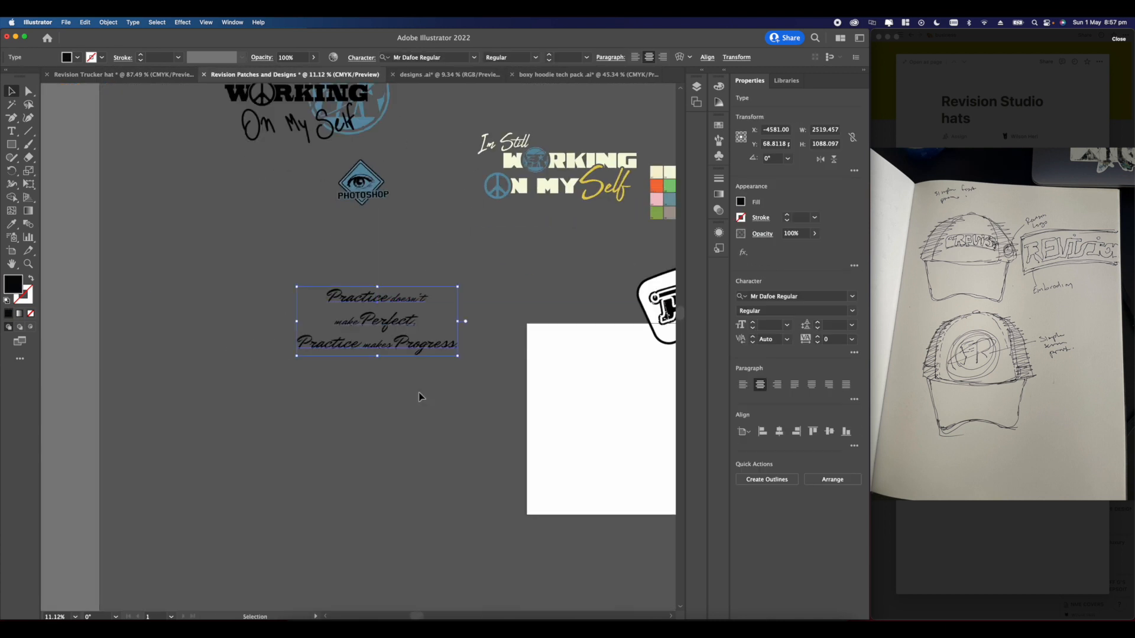
scroll(419, 393, down, 3)
drag(568, 331, 303, 300)
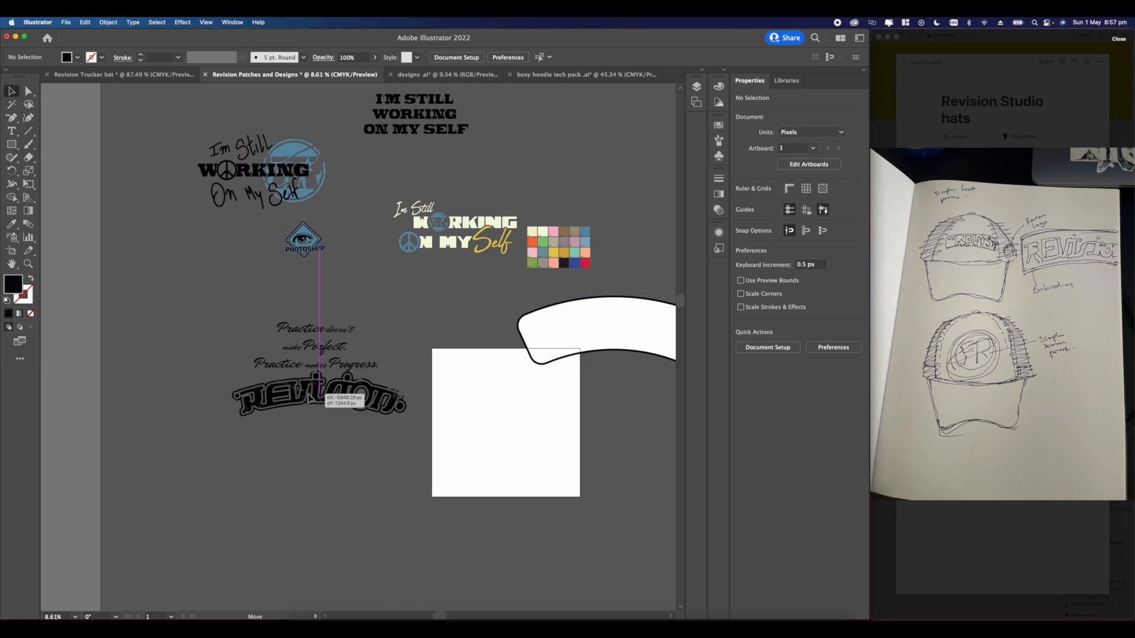
drag(307, 396, 309, 395)
scroll(312, 393, up, 1)
drag(424, 365, 410, 370)
click(497, 400)
scroll(450, 420, down, 3)
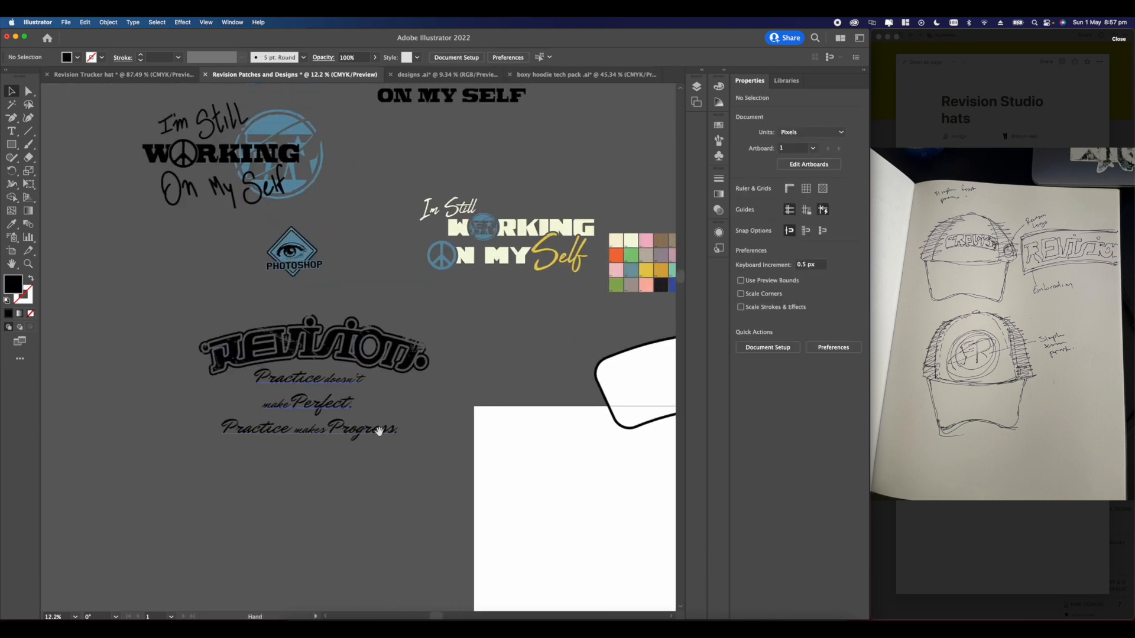
- Paint a narrow hand-drawn star with the Paintbrush beside the "Practice doesn't make Perfect" script and select it
scroll(377, 414, up, 5)
key(b)
scroll(395, 349, down, 2)
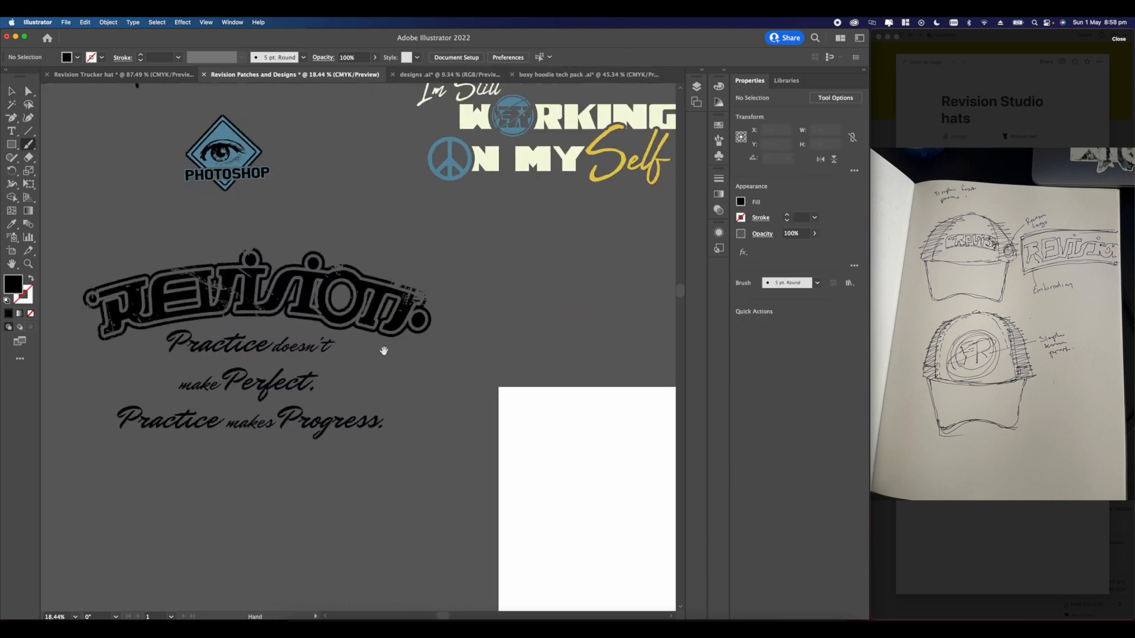
scroll(390, 349, up, 5)
scroll(434, 336, down, 4)
key(v)
scroll(408, 328, up, 3)
key(b)
scroll(446, 321, up, 1)
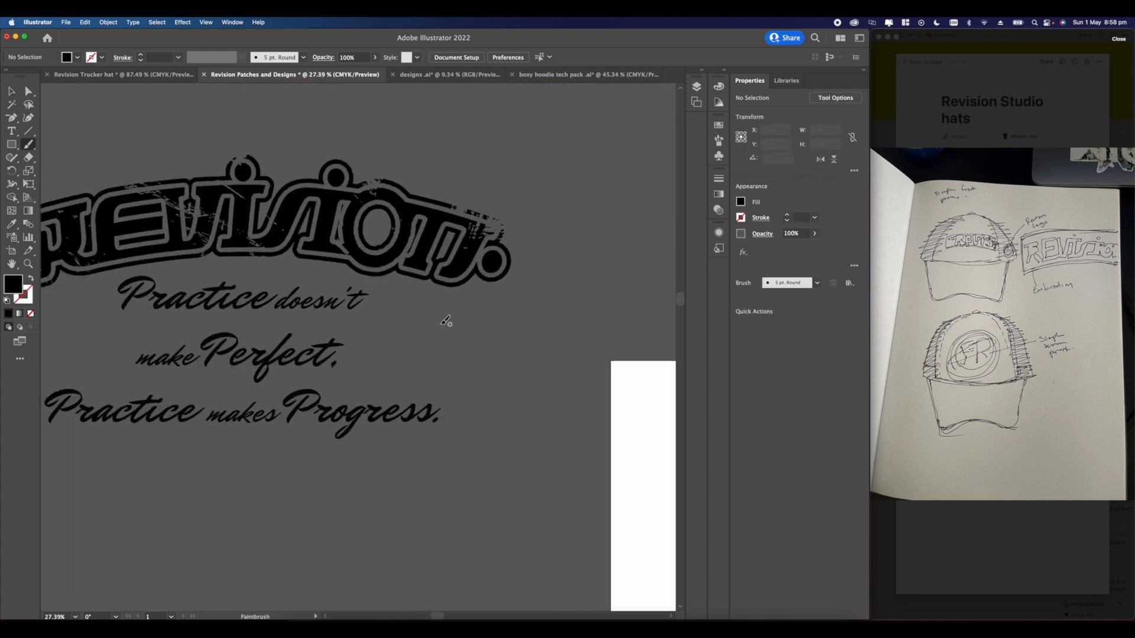
drag(453, 366, 457, 381)
key(v)
click(456, 340)
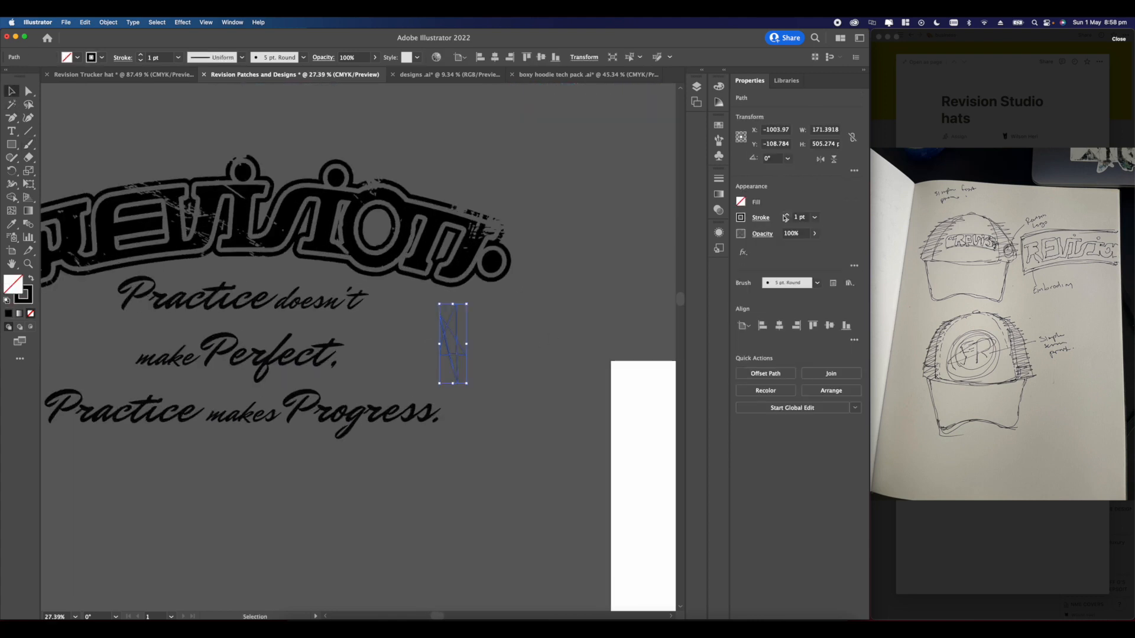
- Thicken the star's stroke to 6 pt and place a rotated copy on the other side of the script
scroll(456, 340, down, 1)
alt+drag(532, 363, 197, 342)
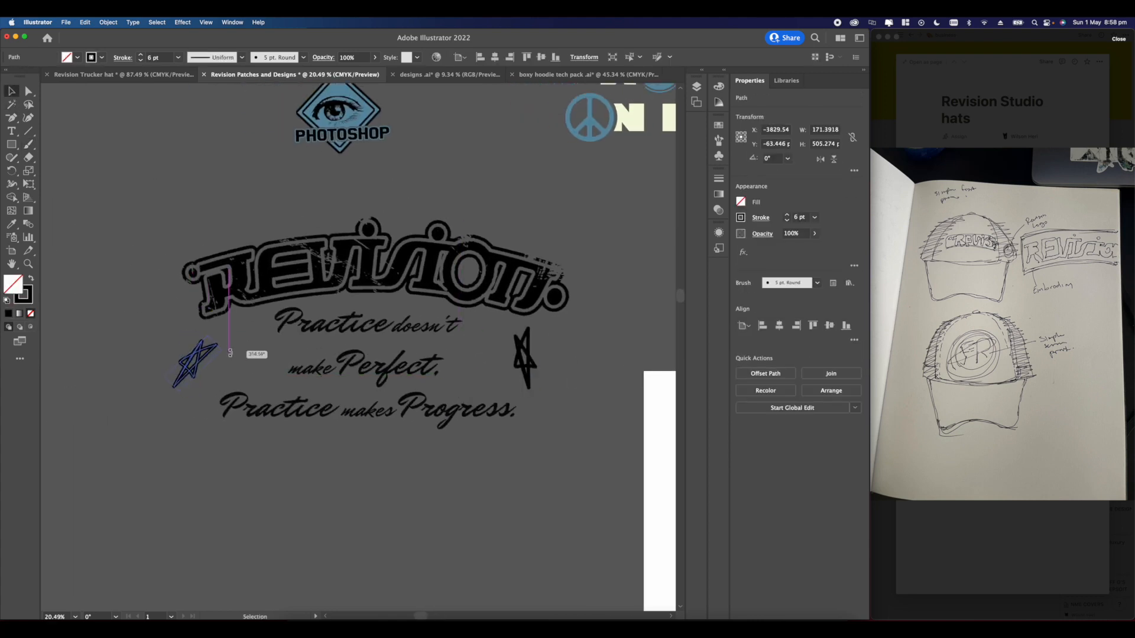
click(294, 392)
- Expand the hand-drawn stars around the lettering and script into filled shapes
click(188, 433)
click(108, 22)
click(126, 143)
click(614, 296)
click(604, 266)
click(107, 22)
click(143, 145)
click(524, 358)
click(108, 22)
click(126, 143)
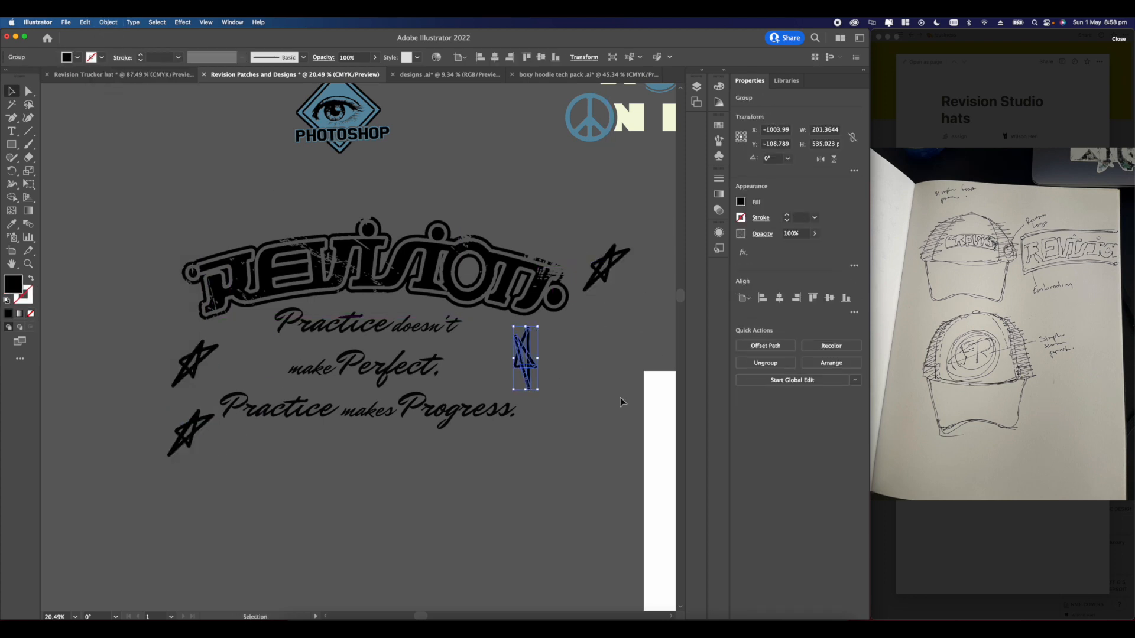
click(621, 402)
click(193, 363)
click(107, 21)
click(126, 143)
click(206, 441)
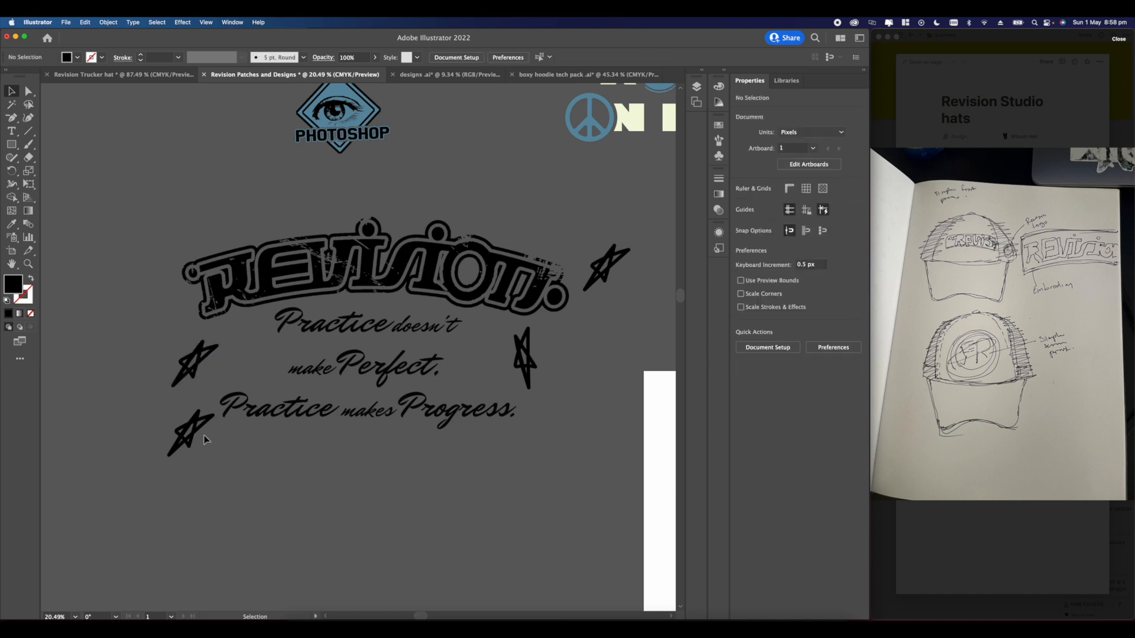
- Scale down the lower star beside "Practice makes Progress" and reposition the other stars around the lettering and script
click(190, 433)
shift+drag(212, 410, 191, 433)
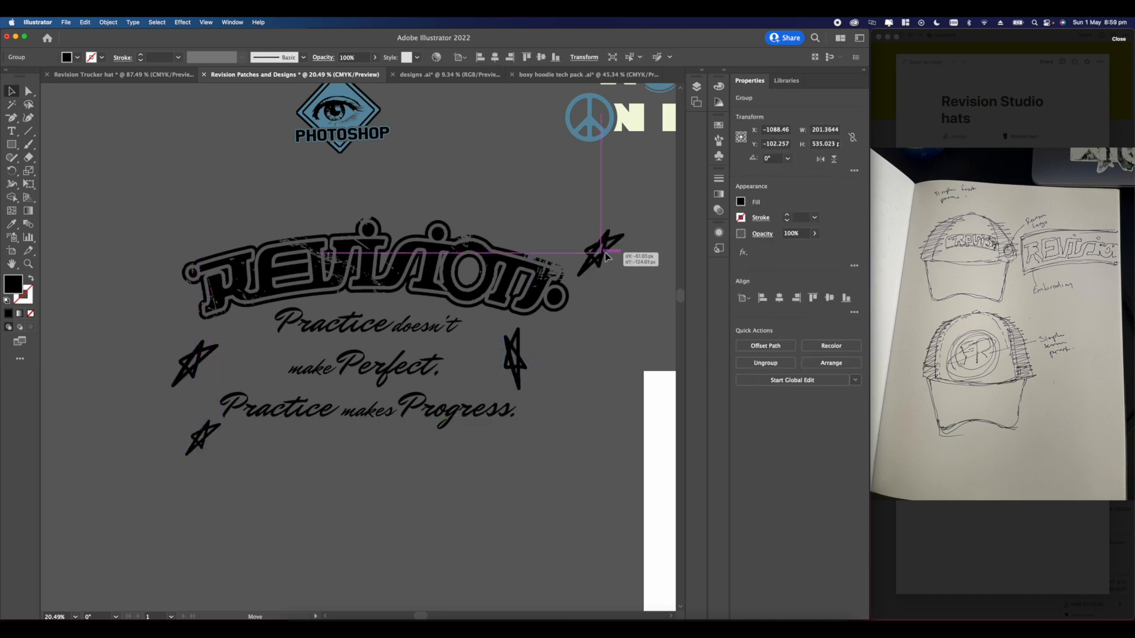
drag(604, 253, 605, 253)
click(261, 360)
scroll(261, 360, down, 4)
scroll(334, 390, up, 3)
drag(385, 325, 398, 330)
click(340, 334)
scroll(345, 330, up, 3)
scroll(345, 330, up, 2)
click(752, 323)
key(super+z)
- Place a spare editable copy of the slogan text away from the design, and expand the object and fill of the text under REVISION
click(426, 406)
scroll(366, 329, down, 3)
drag(354, 283, 136, 143)
scroll(354, 243, down, 2)
click(348, 267)
scroll(331, 266, up, 3)
click(107, 21)
click(118, 154)
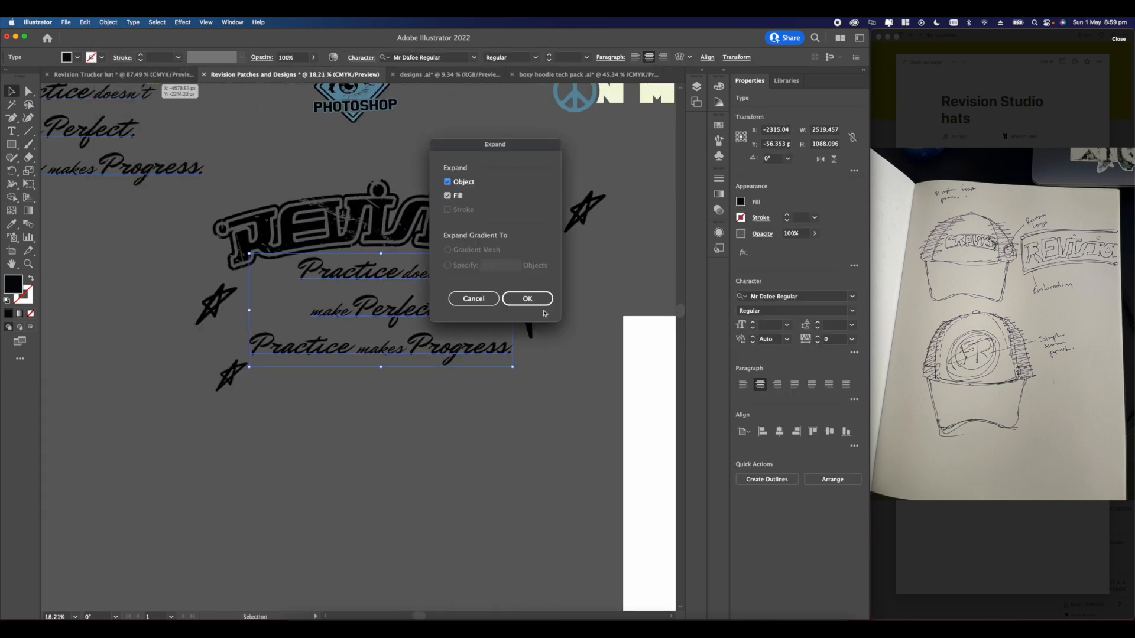
key(Return)
- Fine-tune the arrangement of the stars around the REVISION lettering and expanded script
click(535, 372)
scroll(474, 357, down, 1)
drag(264, 371, 268, 372)
drag(253, 313, 250, 313)
click(196, 358)
scroll(195, 358, down, 3)
scroll(361, 334, up, 3)
click(473, 243)
- In the Trucker hat document, scale the REVISION slogan and stars artwork and centre it on the second front-view cap's front panel
shift+drag(350, 346, 245, 401)
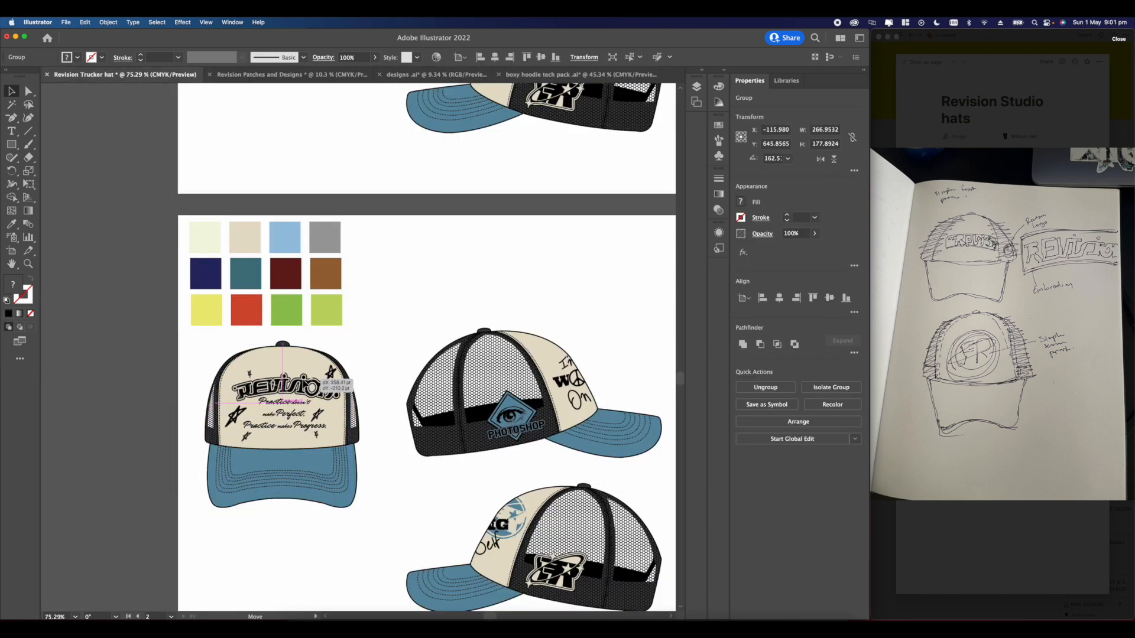
drag(315, 377, 315, 378)
scroll(314, 382, up, 3)
shift+drag(387, 348, 359, 377)
drag(256, 417, 243, 398)
scroll(243, 398, up, 2)
key(super+shift+a)
- Recolour the brim of the second front-view cap dark grey
scroll(293, 331, down, 5)
scroll(316, 367, up, 2)
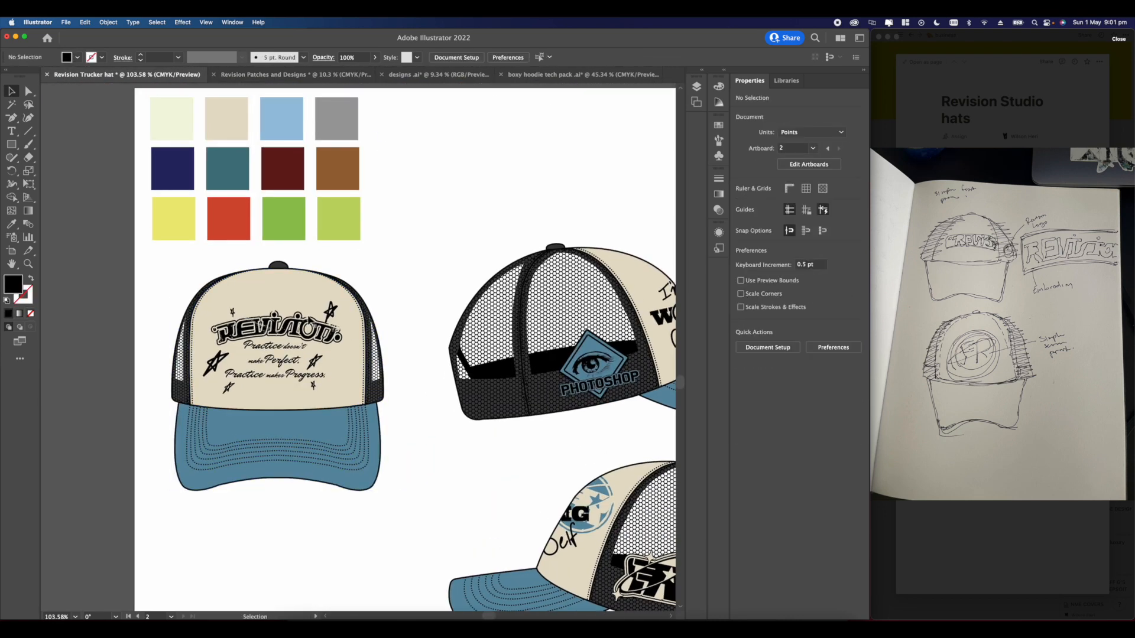
scroll(225, 388, down, 2)
scroll(225, 388, up, 2)
scroll(268, 357, down, 5)
scroll(207, 320, up, 6)
click(317, 440)
scroll(473, 421, right, 3)
scroll(530, 421, up, 1)
key(i)
scroll(491, 367, up, 5)
click(366, 317)
scroll(444, 299, down, 8)
scroll(445, 298, up, 3)
click(740, 201)
click(636, 274)
click(335, 313)
key(z)
key(super+z)
key(a)
click(320, 315)
- Select the brims and mesh base shapes of the side and back views on the second artboard and match them to the dark grey
scroll(256, 319, down, 3)
scroll(286, 387, up, 2)
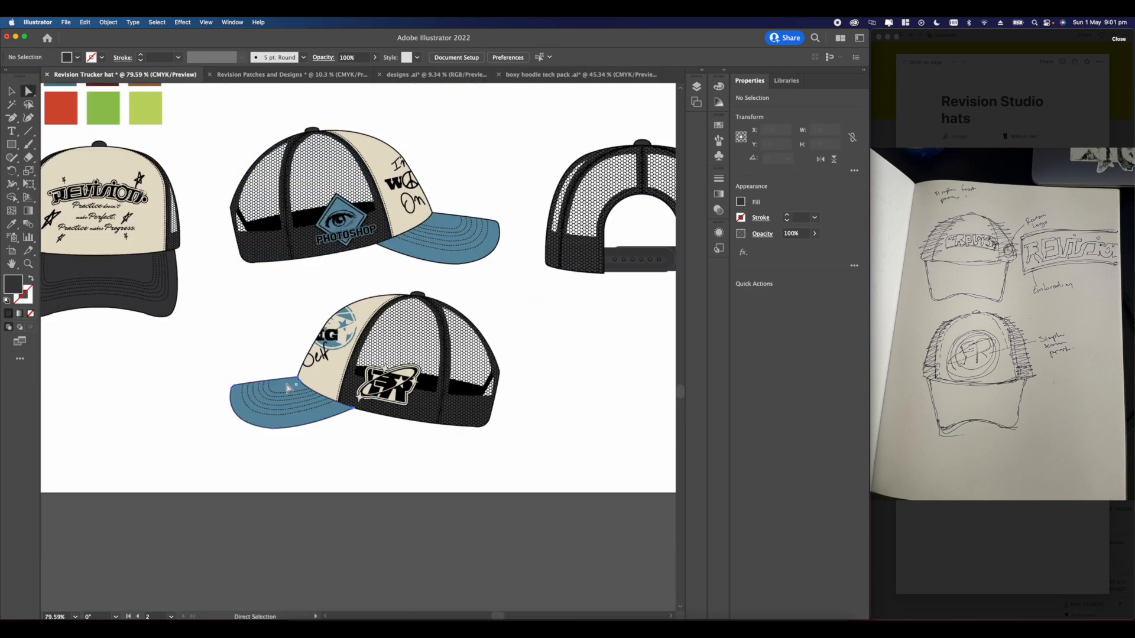
click(287, 388)
shift+click(480, 236)
scroll(447, 224, down, 5)
scroll(492, 237, up, 10)
shift+click(449, 296)
scroll(449, 296, down, 8)
scroll(223, 284, up, 8)
scroll(431, 267, down, 5)
scroll(438, 349, up, 3)
scroll(438, 350, down, 6)
key(i)
click(170, 265)
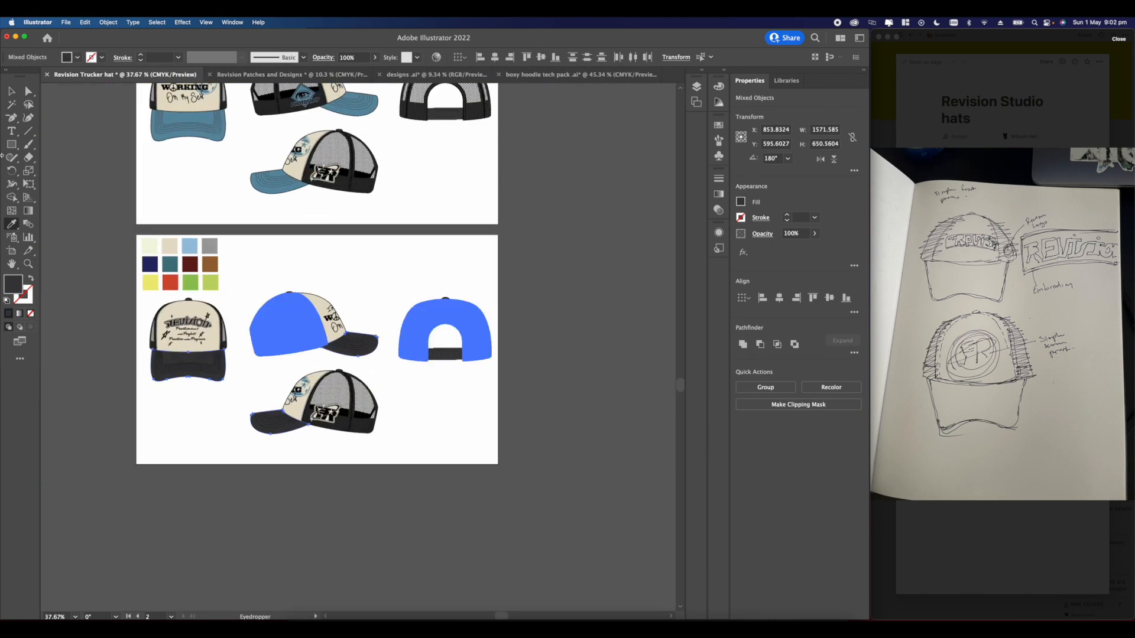
key(v)
click(420, 259)
- In Revision Patches and Designs, move the blue circular ER badge below the slogan artwork and duplicate it alongside
scroll(421, 248, down, 5)
scroll(384, 258, up, 1)
scroll(317, 284, up, 4)
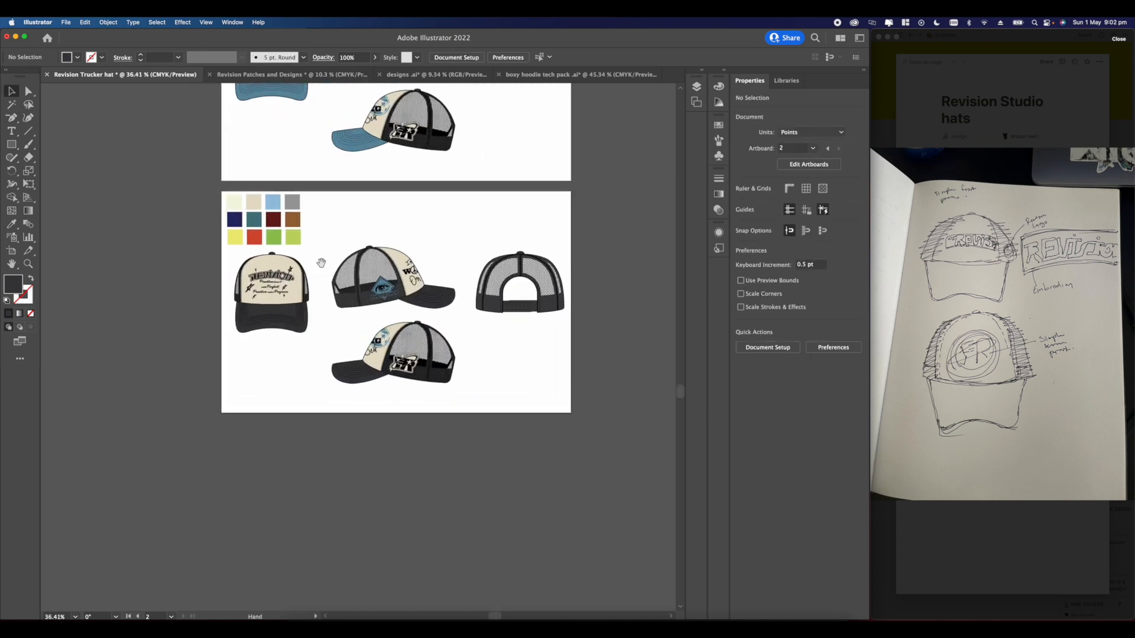
scroll(317, 266, up, 1)
click(292, 74)
scroll(341, 200, up, 3)
scroll(319, 248, up, 4)
scroll(377, 303, down, 4)
drag(286, 299, 267, 573)
drag(267, 574, 437, 335)
- Offset the path of the duplicated ER badge by 80 px with round joins
scroll(376, 358, up, 5)
click(107, 22)
mouse_move(142, 245)
click(218, 279)
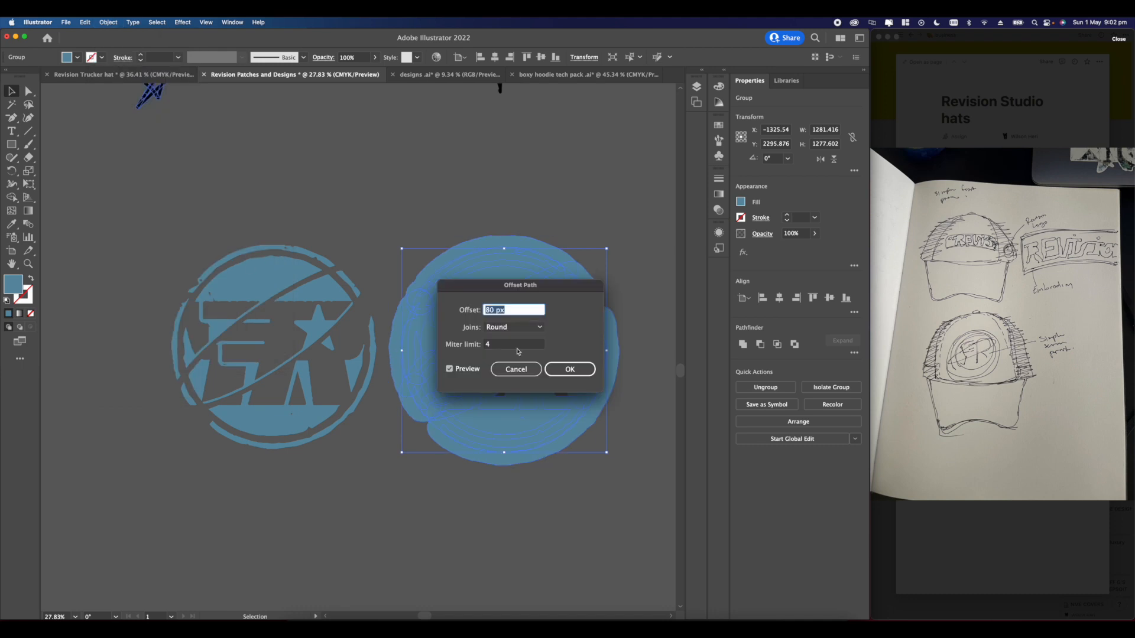
key(Return)
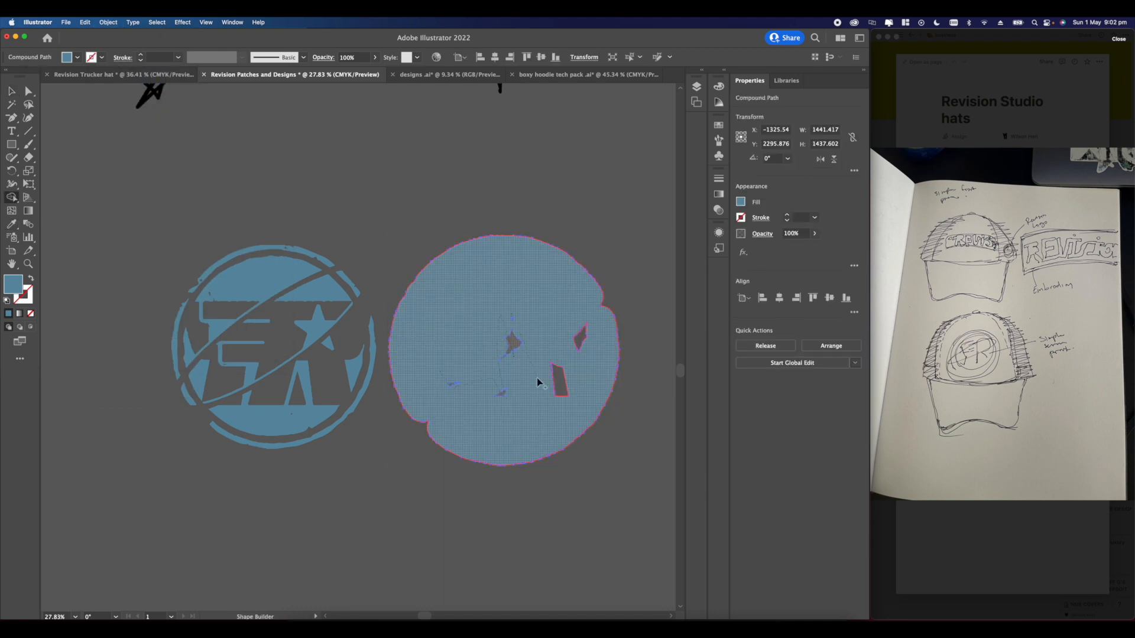
- Recolour the offset badge shape cream from the existing palette and send it behind the blue ER badge
key(i)
scroll(261, 414, down, 5)
scroll(464, 160, up, 5)
click(444, 168)
scroll(443, 169, down, 5)
key(v)
drag(284, 360, 456, 360)
right_click(324, 353)
mouse_move(368, 472)
click(439, 472)
- Position the blue ER badge over its cream backing and align both horizontally and vertically on their centres
shift+click(402, 378)
click(360, 316)
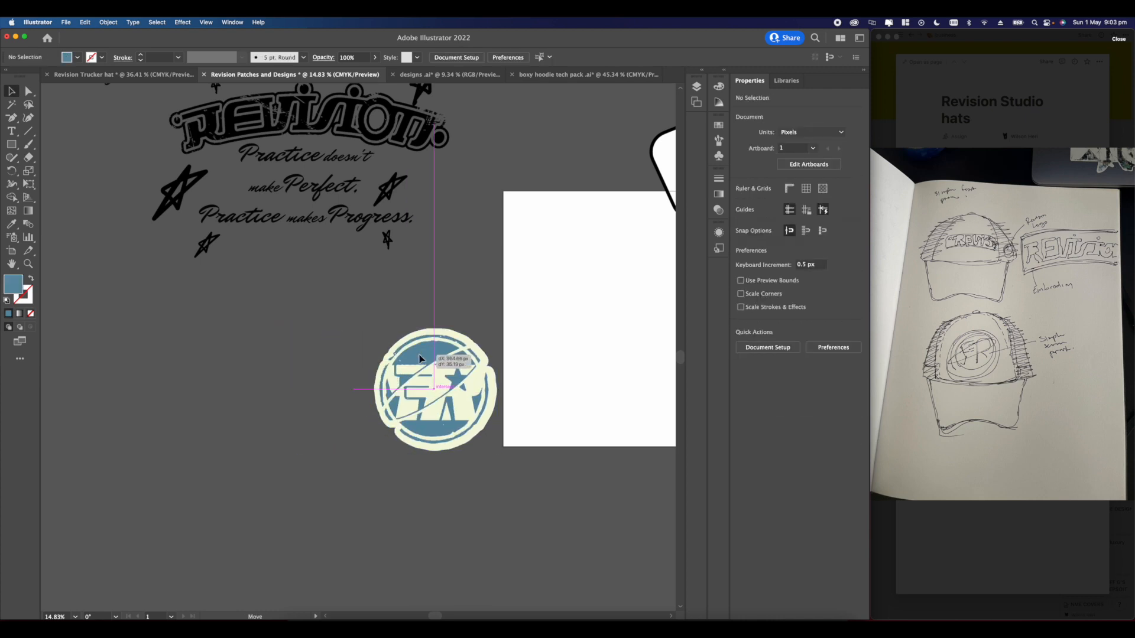
scroll(456, 360, right, 4)
drag(231, 322, 320, 391)
click(830, 298)
click(779, 297)
click(378, 371)
scroll(314, 364, up, 5)
scroll(366, 376, down, 8)
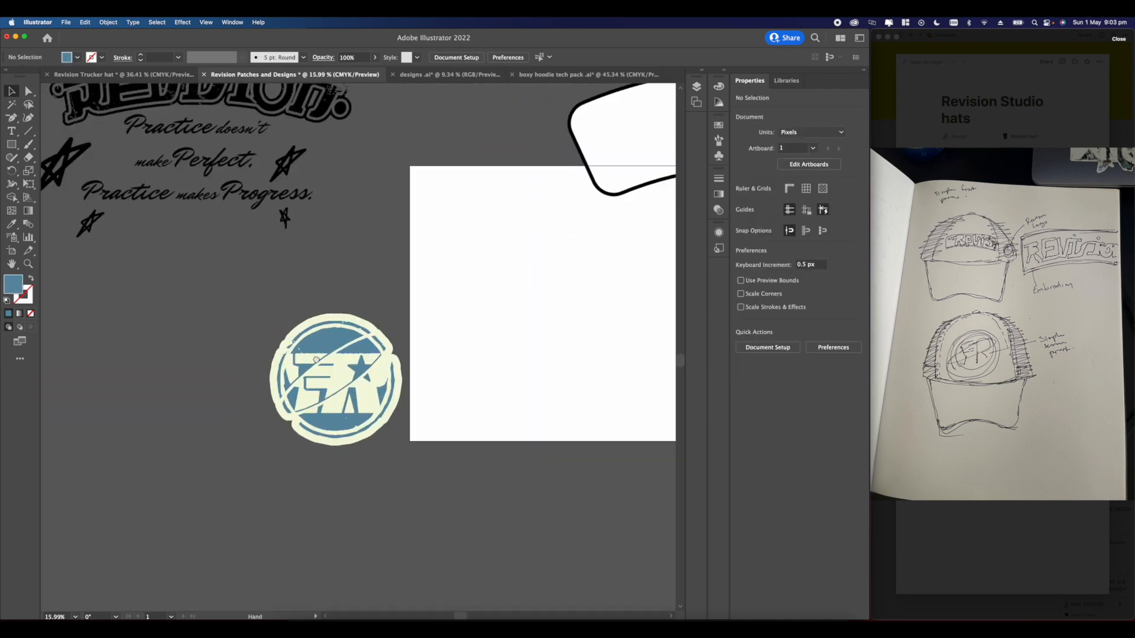
scroll(377, 377, up, 5)
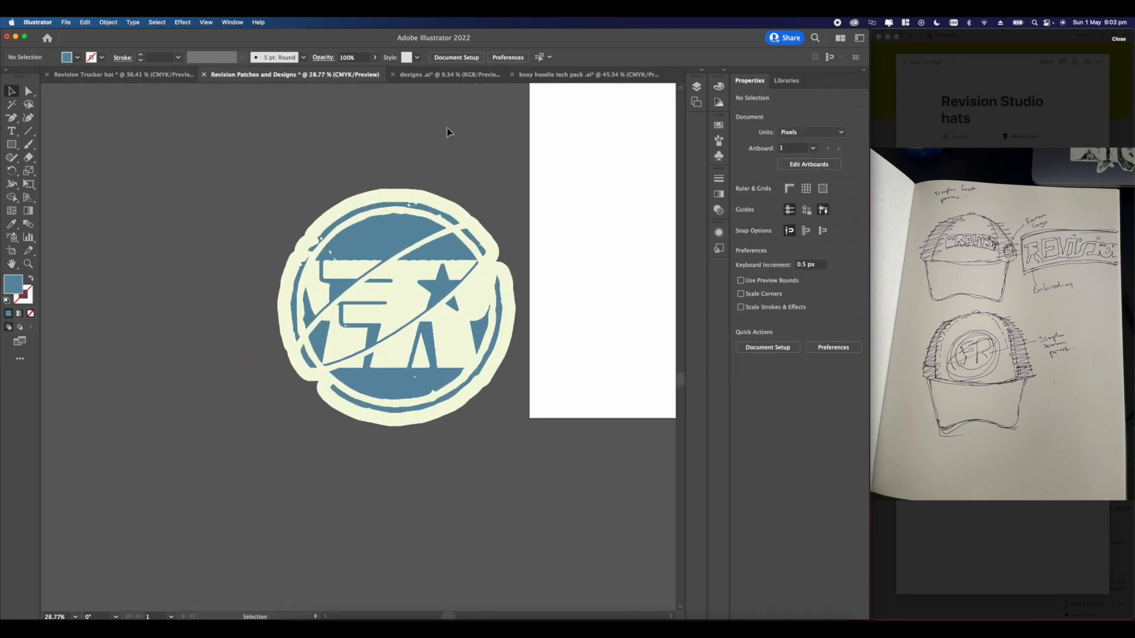
scroll(488, 253, down, 3)
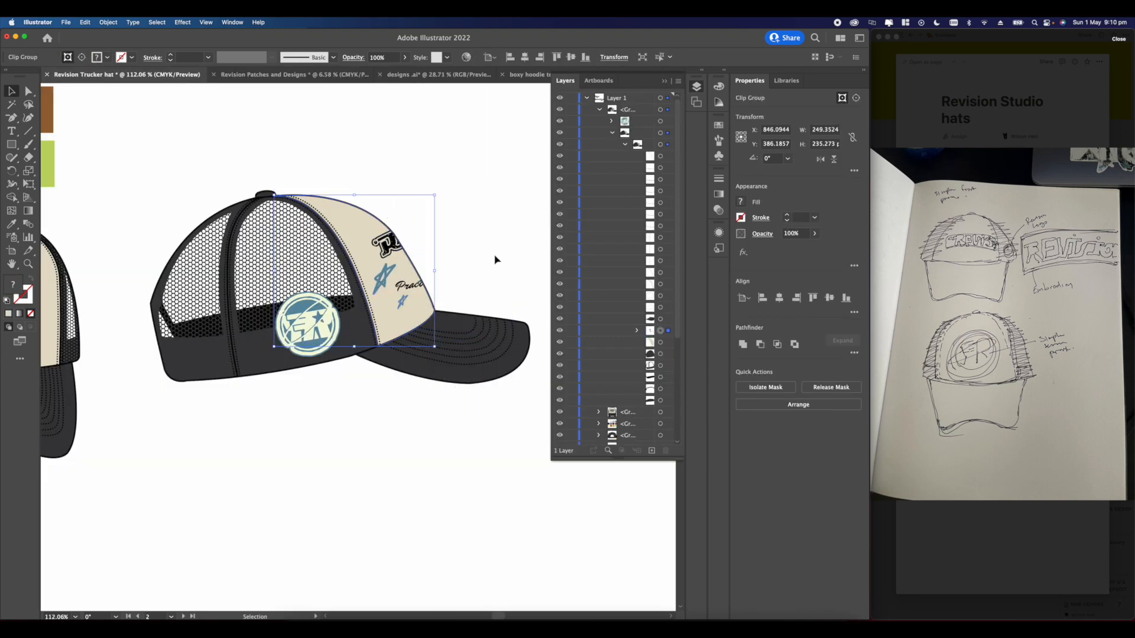
- Deselect the side-view cap in the Trucker hat document and delete the unwanted artwork from the hat designs
scroll(384, 296, down, 5)
scroll(384, 296, up, 3)
scroll(384, 367, down, 4)
click(384, 366)
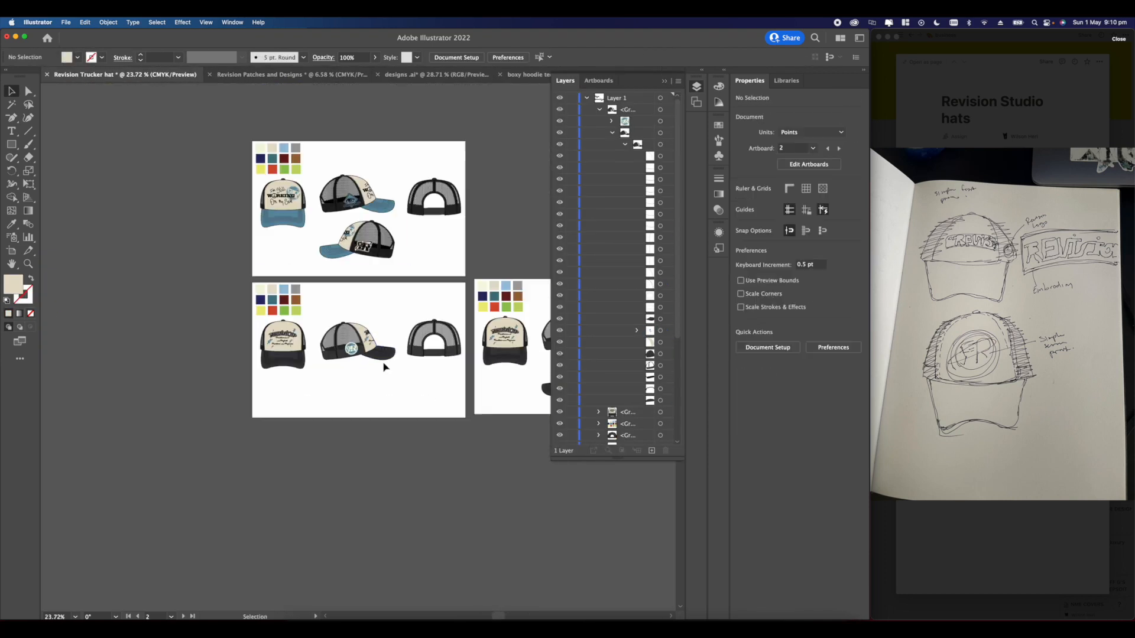
scroll(381, 369, up, 3)
scroll(258, 329, down, 4)
scroll(207, 272, up, 3)
scroll(208, 273, down, 3)
scroll(323, 295, up, 6)
click(239, 279)
key(Delete)
- Ungroup the coloured "I'm Still Working On My Self" artwork in the Revision Patches and Designs document to separate its blue ER badge
scroll(295, 281, down, 5)
click(283, 74)
scroll(298, 272, up, 2)
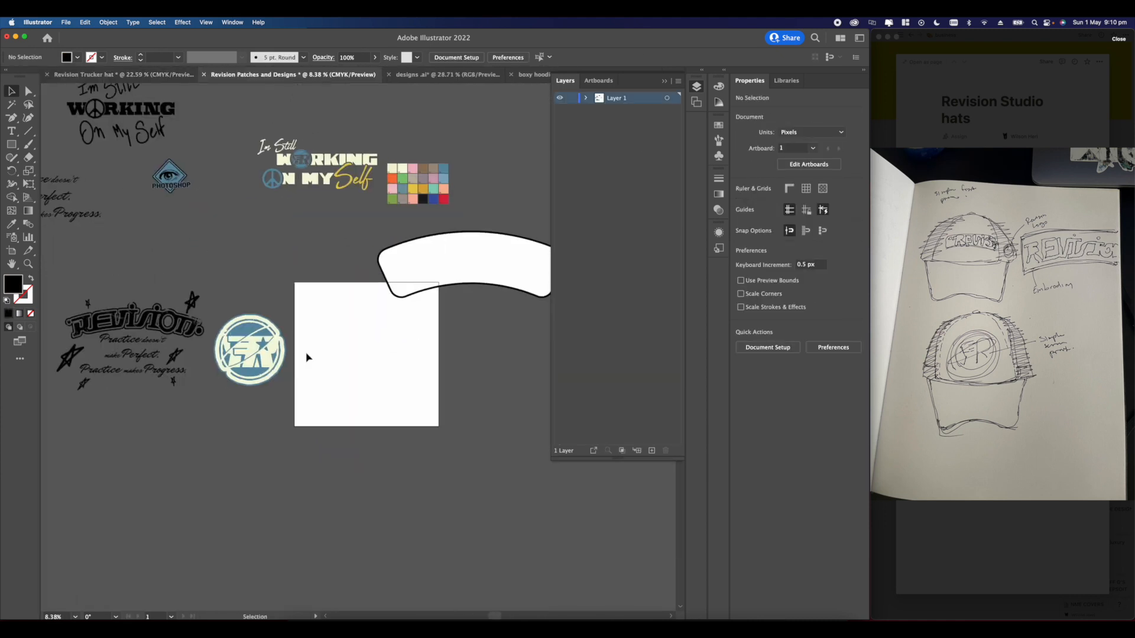
scroll(307, 357, up, 3)
scroll(372, 324, down, 5)
scroll(249, 162, up, 5)
click(325, 207)
scroll(325, 207, up, 2)
right_click(322, 201)
click(348, 283)
click(328, 172)
right_click(315, 234)
click(343, 317)
click(325, 174)
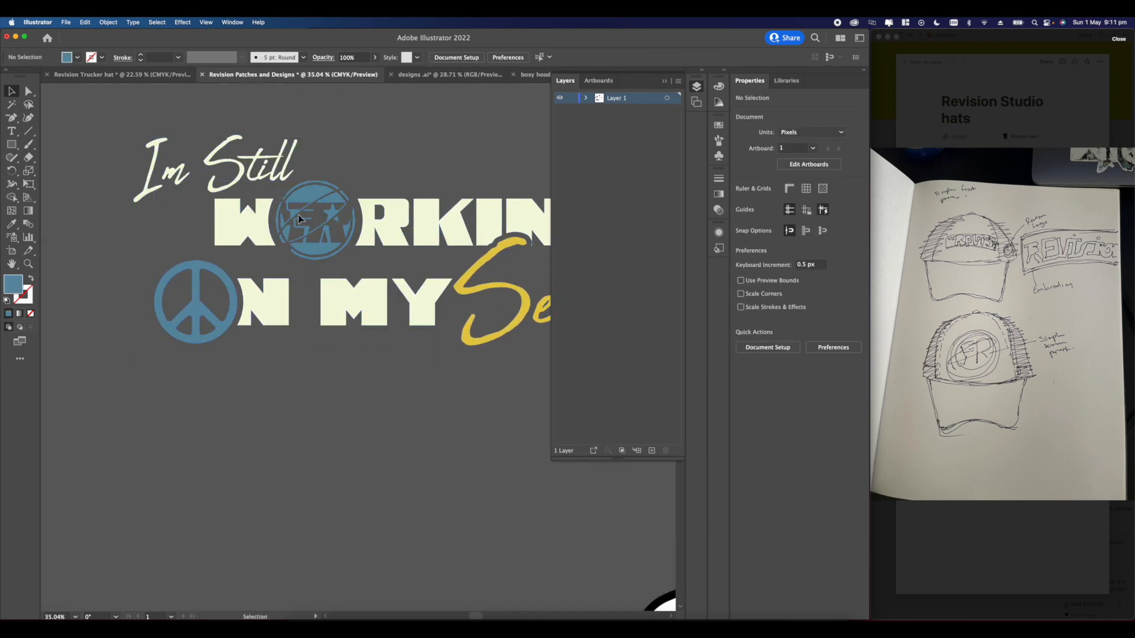
- Copy the blue ER badge into the Revision Trucker hat document
scroll(315, 233, up, 3)
scroll(319, 234, down, 6)
click(422, 75)
click(127, 74)
scroll(273, 277, up, 4)
scroll(233, 277, up, 3)
key(super+v)
- Scale the blue ER badge and centre it on the front panel of the third artboard's front-view cap
scroll(347, 299, down, 2)
drag(443, 246, 353, 339)
drag(295, 369, 305, 274)
scroll(319, 283, up, 2)
scroll(335, 243, down, 4)
click(380, 273)
scroll(341, 260, up, 5)
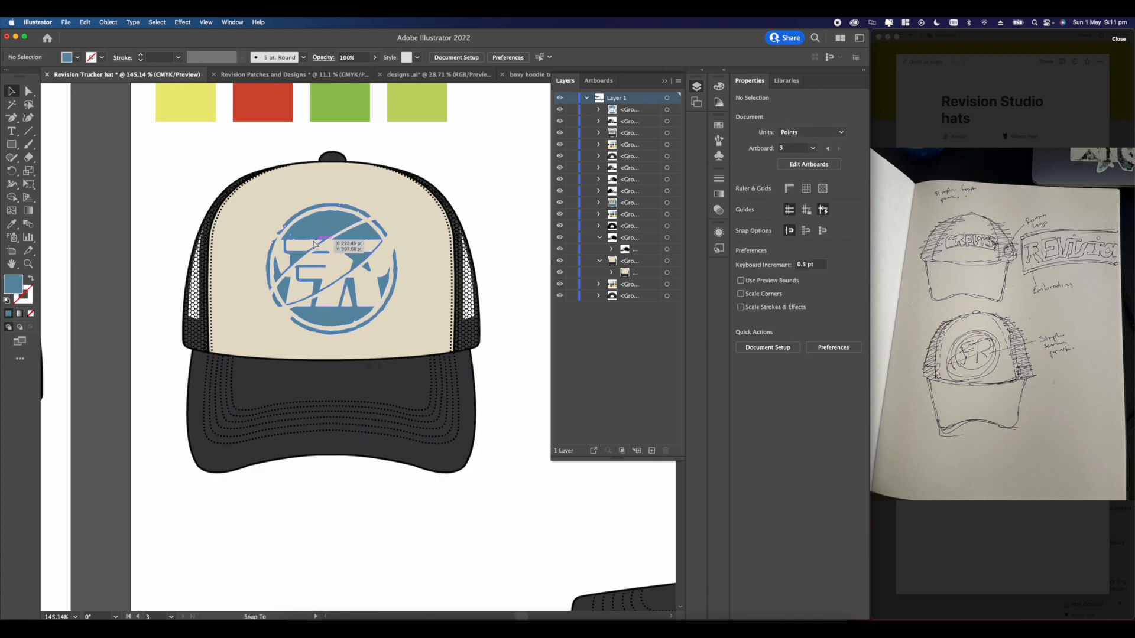
- Recolour the third front-view cap's front panel dark grey, matching its brim
scroll(314, 241, down, 6)
scroll(330, 271, up, 8)
key(a)
click(294, 275)
key(i)
click(320, 436)
key(v)
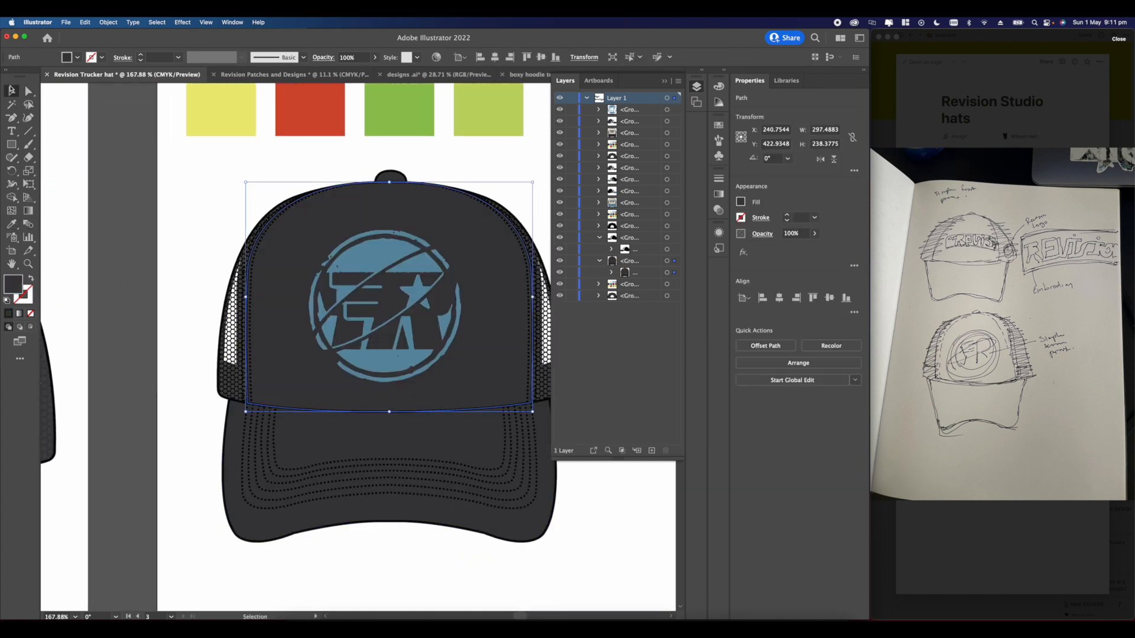
- Recolour the ER badge on the dark front-view cap cream and deselect it
key(super+shift+a)
scroll(319, 299, down, 3)
click(310, 290)
scroll(278, 300, down, 3)
key(v)
key(super+shift+a)
scroll(378, 296, down, 3)
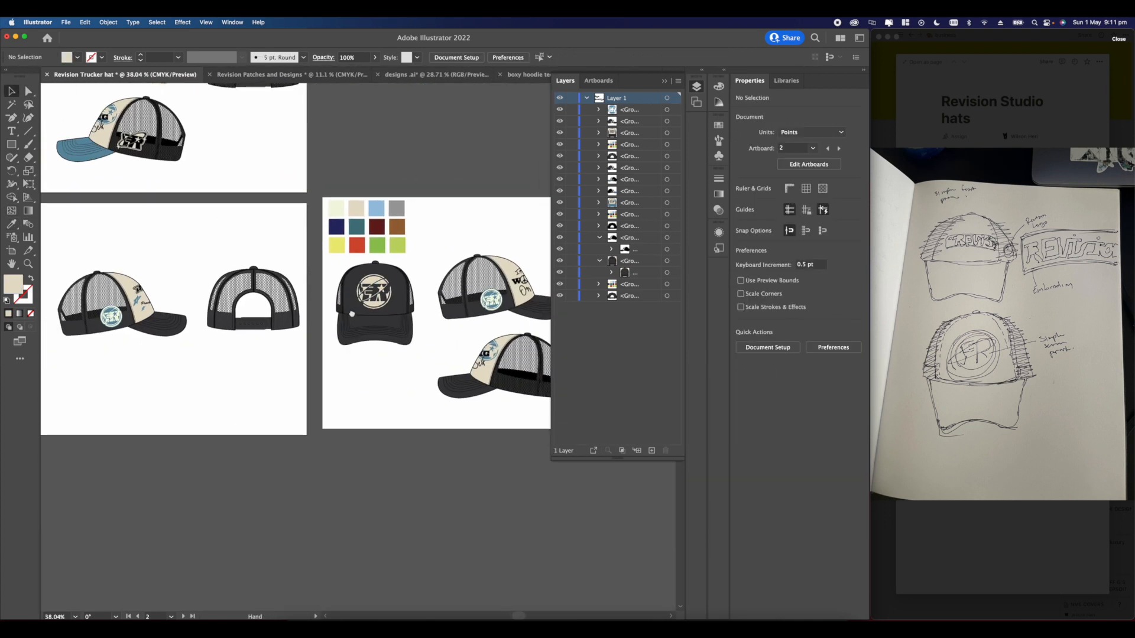
- Bring the black flame artwork into the Trucker hat document and position it around the third design's front-view cap
scroll(336, 261, up, 3)
key(super+`)
key(super+shift+`)
scroll(149, 155, down, 2)
click(437, 75)
scroll(373, 260, left, 3)
click(171, 75)
click(263, 74)
click(171, 74)
scroll(280, 255, up, 2)
key(super+v)
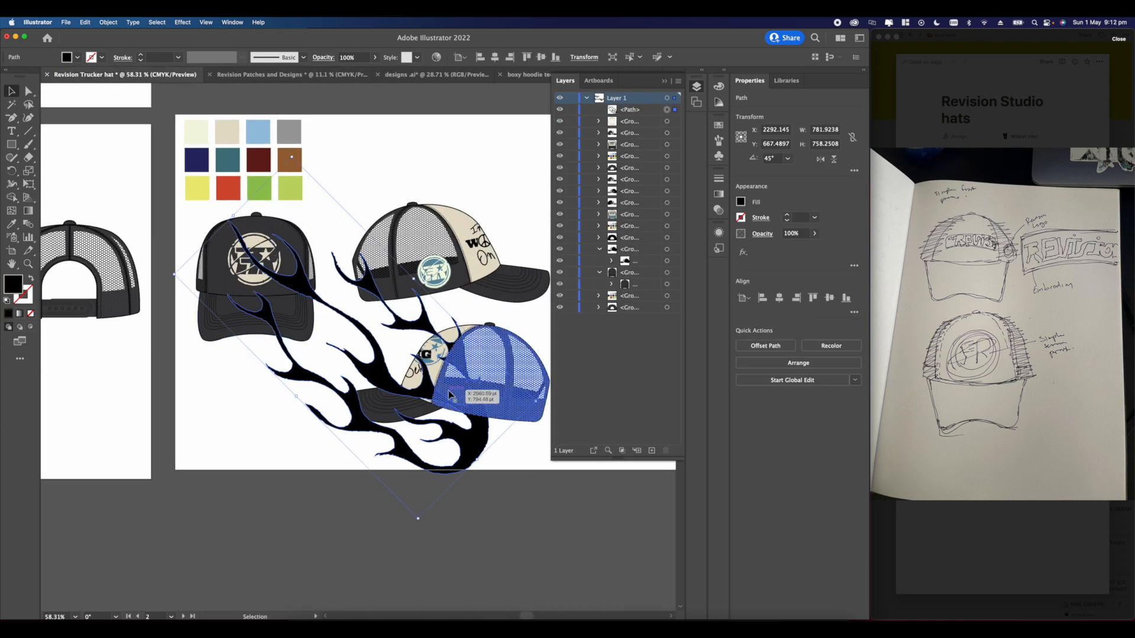
scroll(227, 275, up, 3)
drag(237, 278, 256, 294)
scroll(256, 294, up, 1)
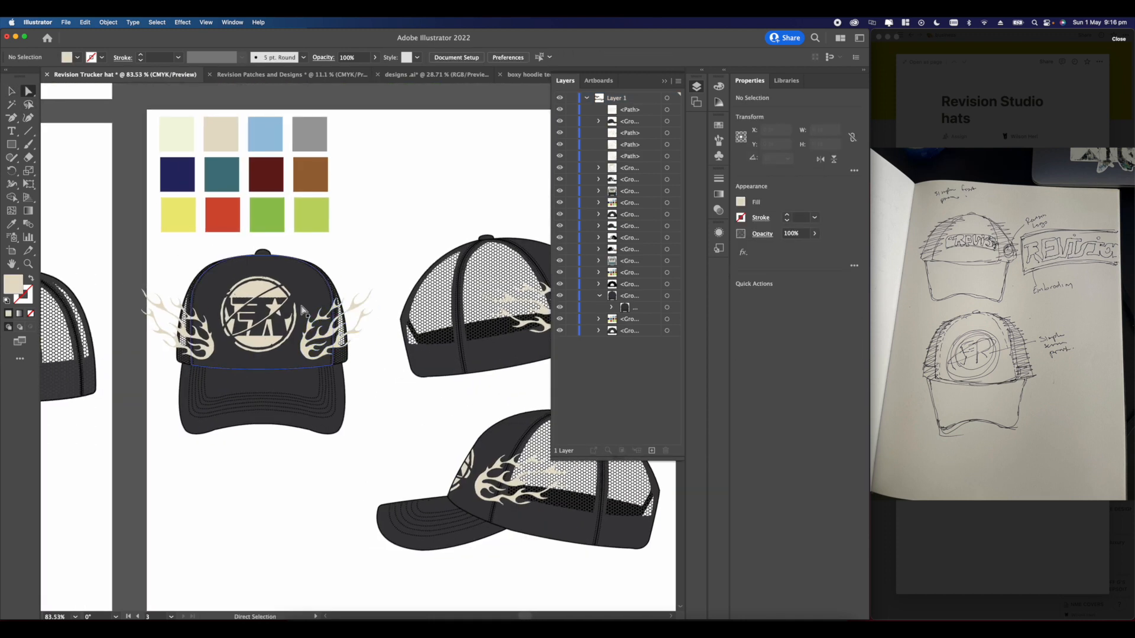
click(12, 223)
click(177, 269)
scroll(231, 266, down, 3)
scroll(502, 414, up, 3)
key(super+z)
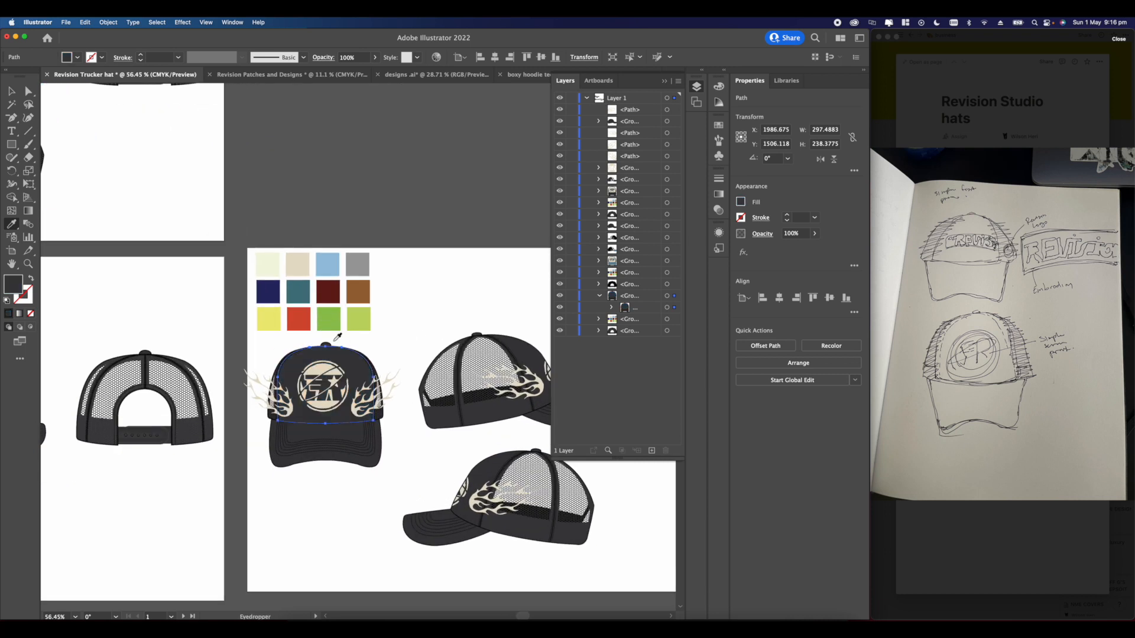
- Recolour the front ER badge and all the flame shapes blue, matching the first cap design's brim
key(a)
click(402, 334)
scroll(408, 337, up, 4)
click(667, 168)
shift+click(667, 156)
shift+click(667, 145)
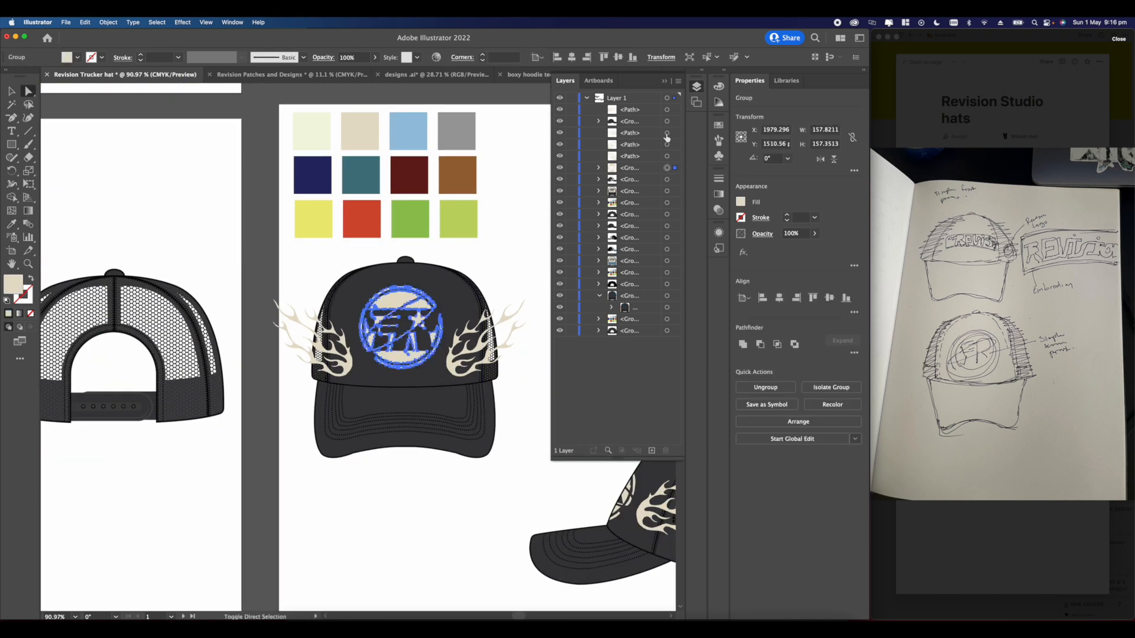
shift+click(667, 132)
shift+click(667, 109)
scroll(221, 246, down, 4)
scroll(449, 366, up, 3)
scroll(449, 367, down, 4)
scroll(301, 317, up, 3)
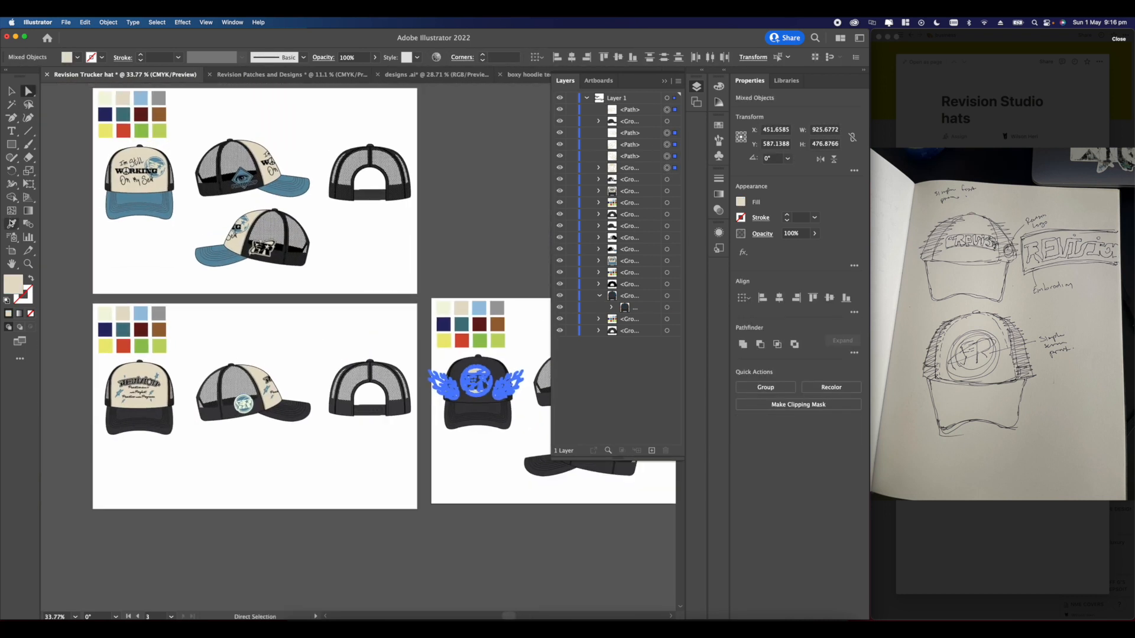
click(11, 223)
click(164, 251)
scroll(414, 354, up, 4)
- Recolour the front panel of the flame design's front-view cap cream from the existing palette
click(28, 91)
scroll(360, 289, down, 4)
click(363, 290)
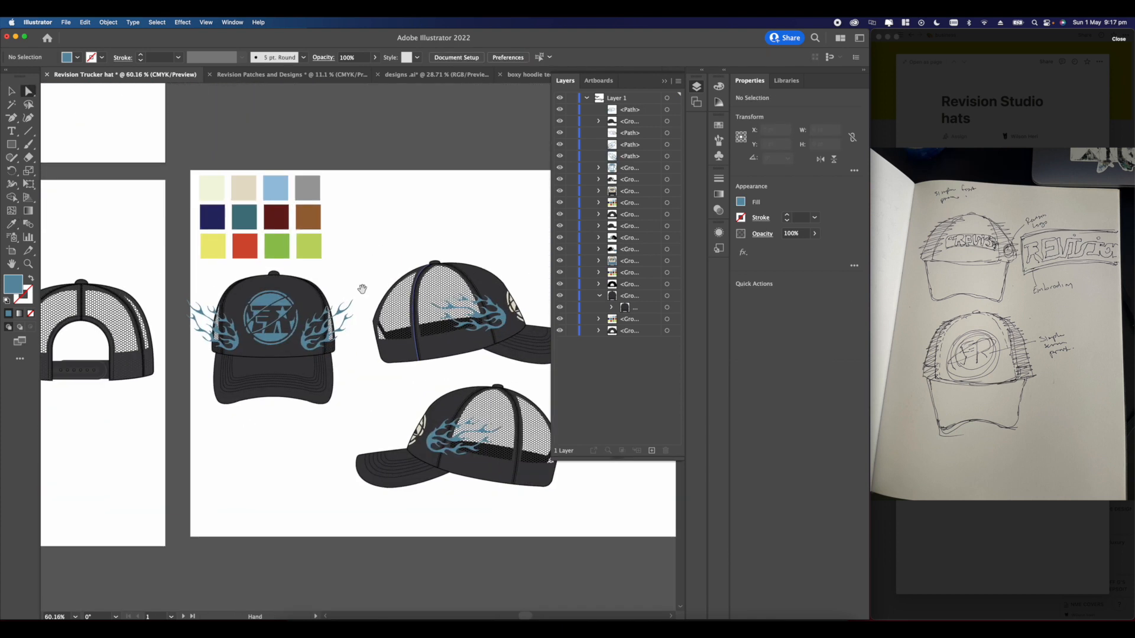
click(304, 266)
key(i)
click(219, 189)
key(v)
click(272, 170)
scroll(272, 169, down, 3)
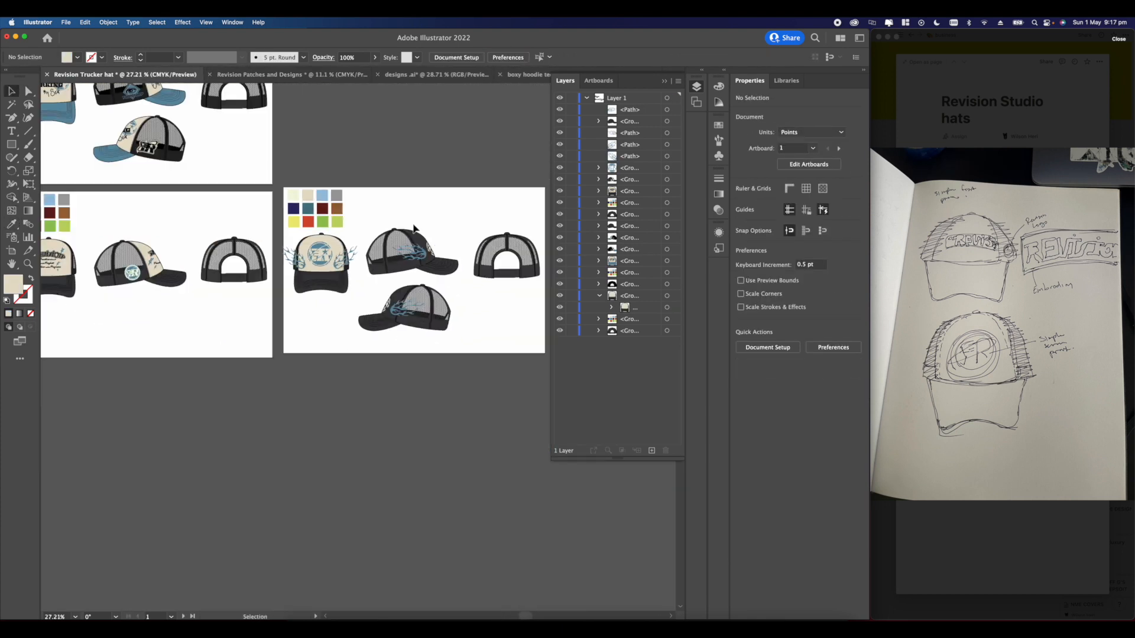
- Recolour the front panels of the flame design's two side-view caps cream to match the front view
scroll(82, 256, up, 4)
key(space)
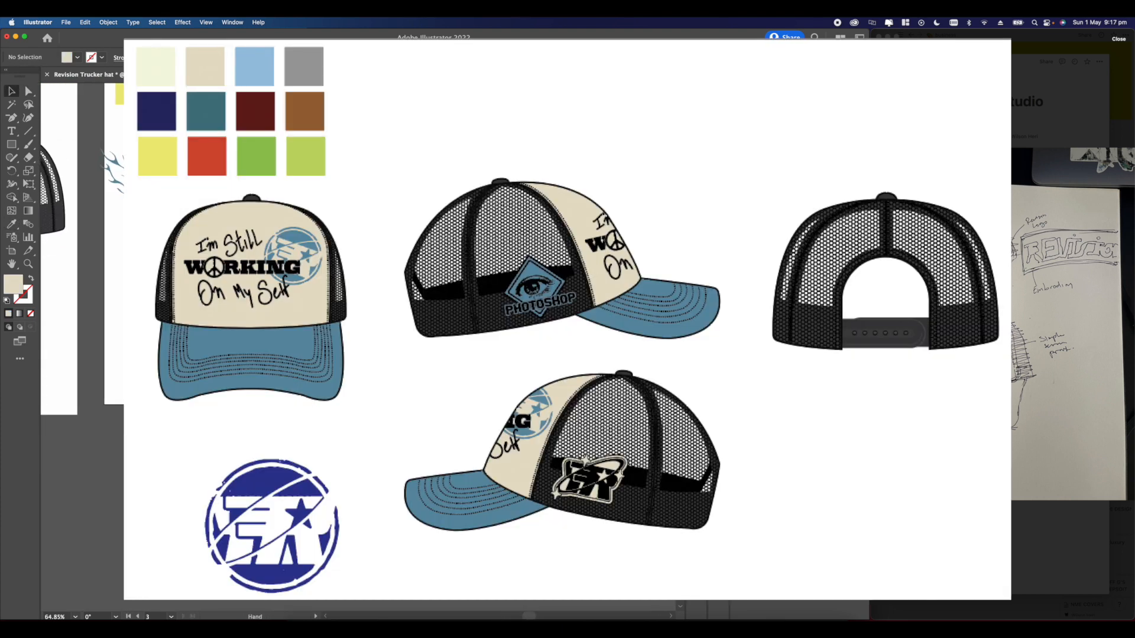
scroll(81, 248, down, 2)
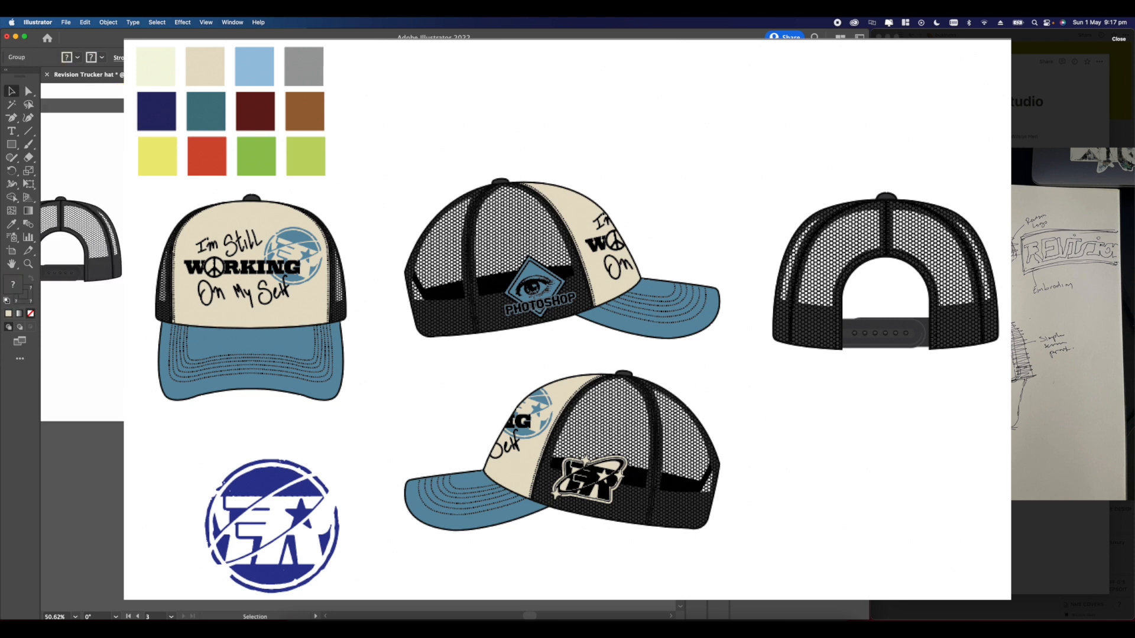
scroll(81, 254, up, 3)
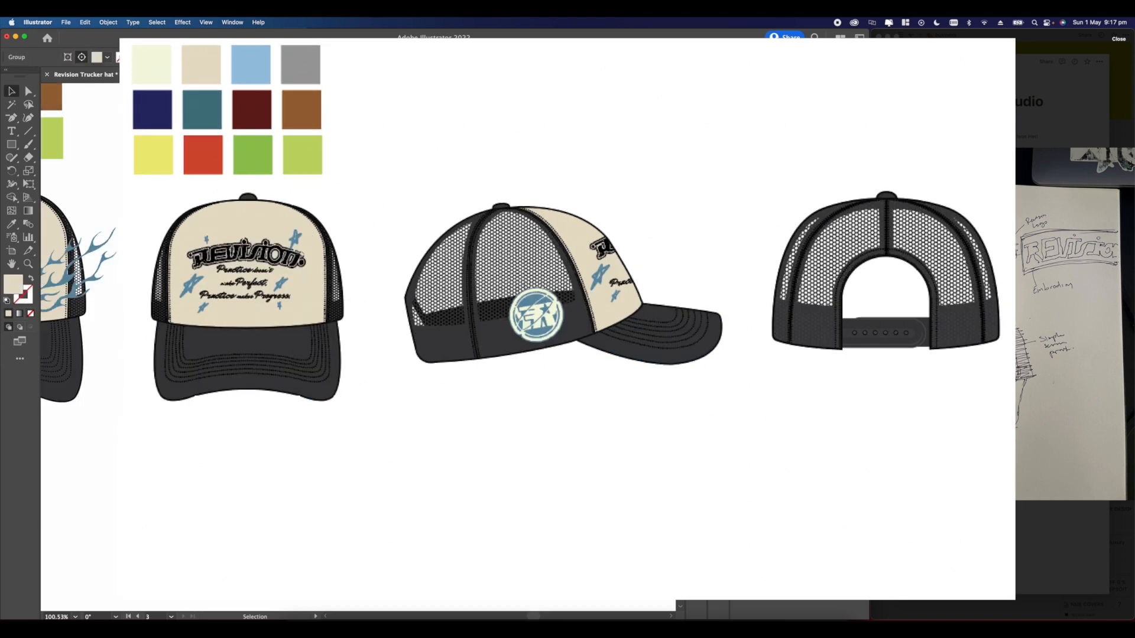
scroll(81, 254, down, 3)
key(i)
scroll(82, 255, up, 3)
click(78, 254)
scroll(82, 255, down, 2)
click(29, 91)
scroll(80, 254, left, 2)
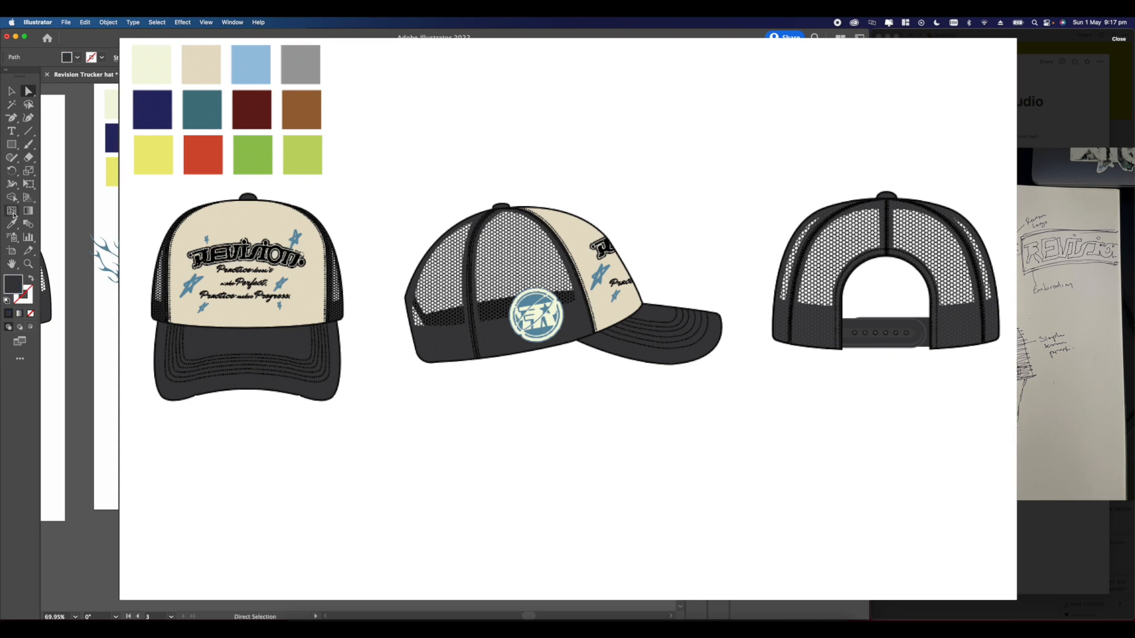
key(i)
key(v)
scroll(80, 254, down, 3)
scroll(79, 254, up, 2)
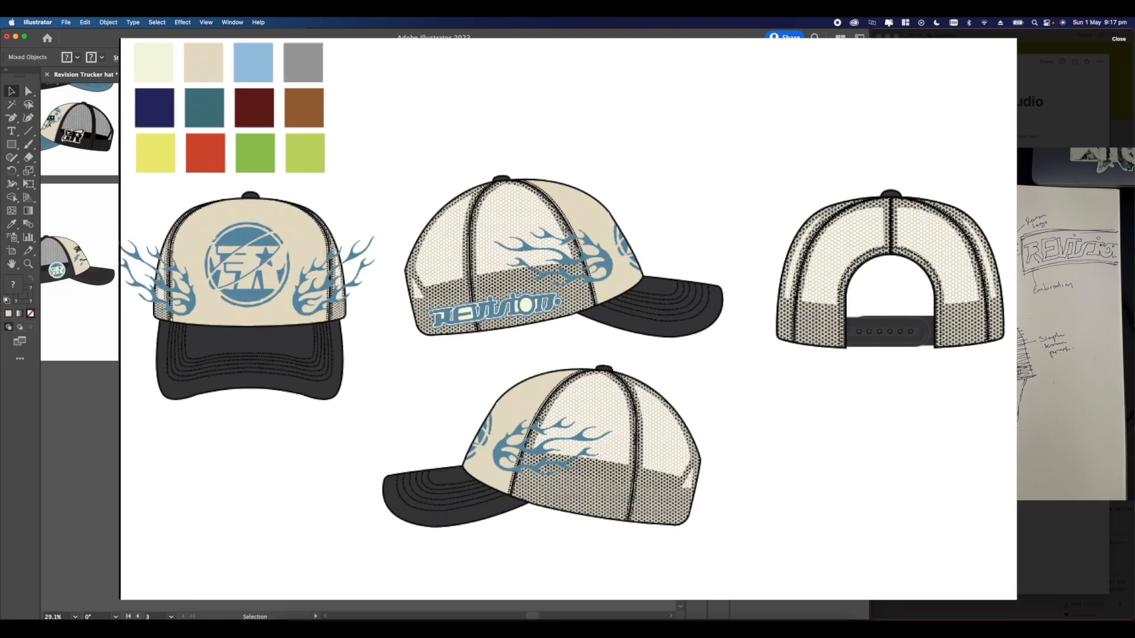
- Adjust the placement of the artwork on the flame design's side-view caps and deselect it
scroll(80, 284, up, 2)
drag(466, 388, 243, 271)
drag(491, 388, 289, 290)
drag(378, 331, 365, 332)
click(464, 363)
scroll(451, 363, down, 3)
scroll(452, 363, up, 2)
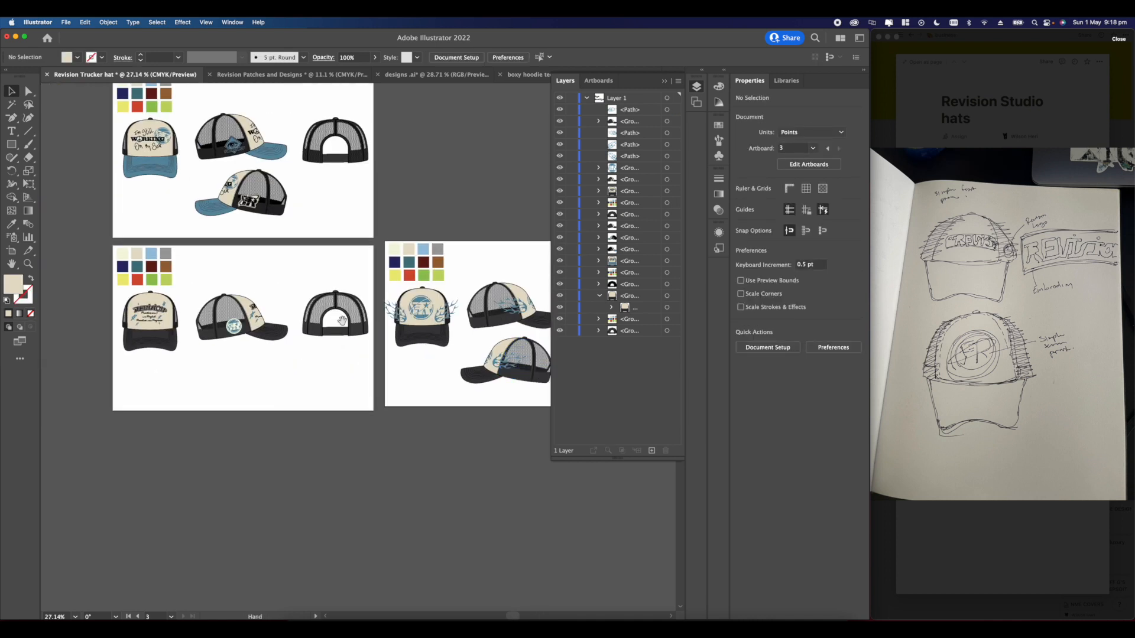
- Examine the three cap designs across their artboards and compare them with the reference cap photo
scroll(276, 319, down, 2)
scroll(256, 213, up, 2)
scroll(367, 284, down, 2)
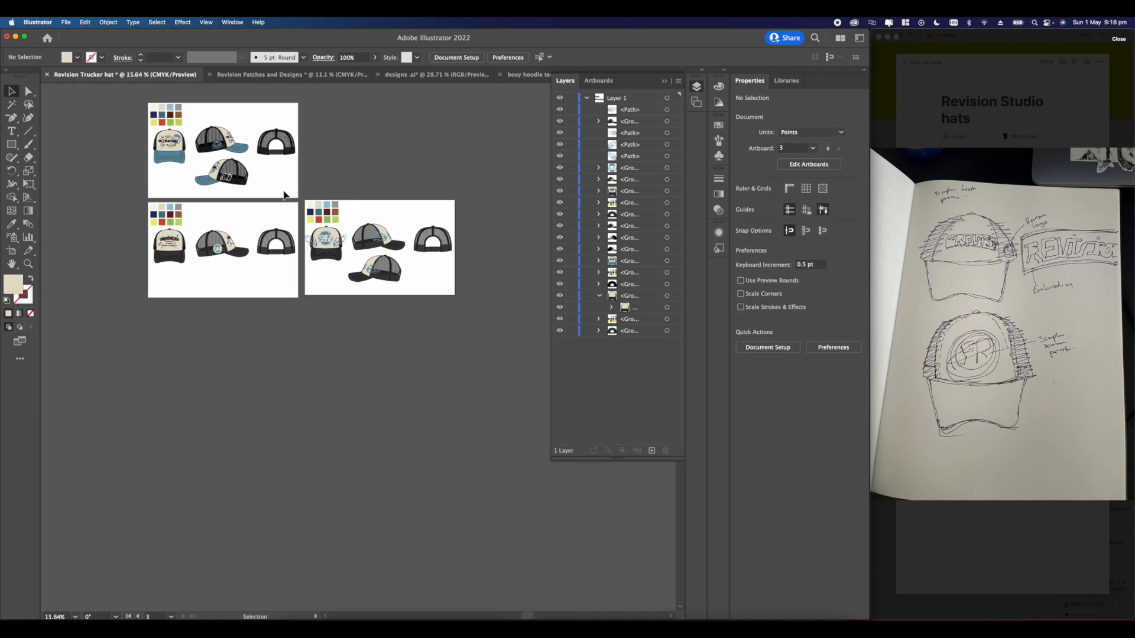
scroll(286, 193, up, 3)
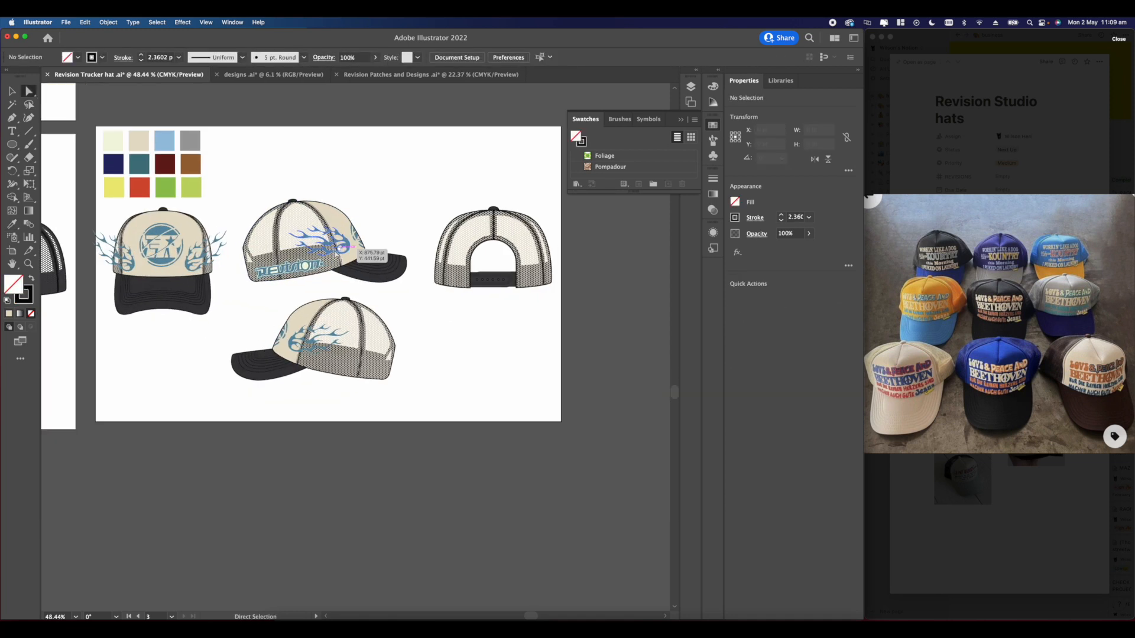
scroll(340, 254, down, 5)
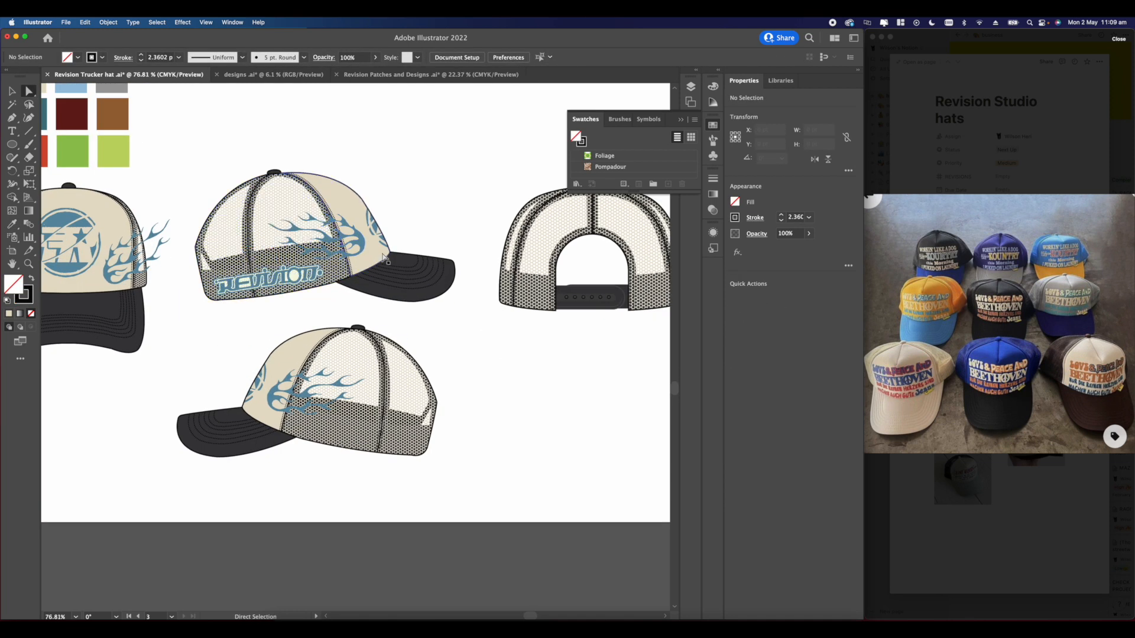
scroll(366, 282, up, 5)
scroll(189, 275, down, 4)
scroll(196, 212, up, 3)
scroll(195, 211, down, 3)
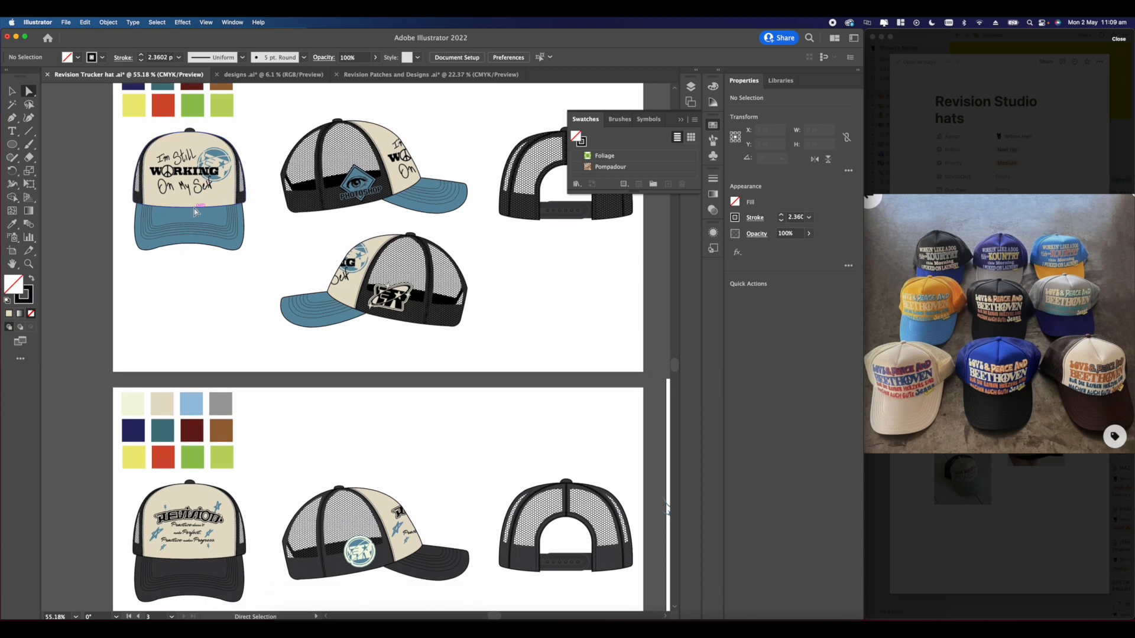
scroll(204, 216, down, 1)
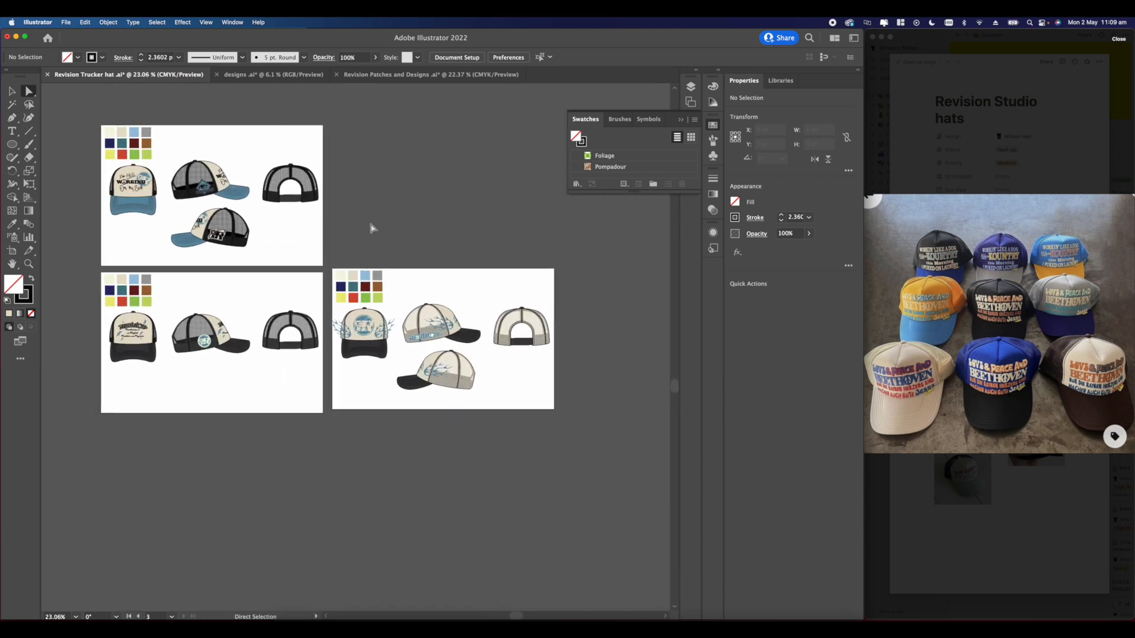
click(1039, 180)
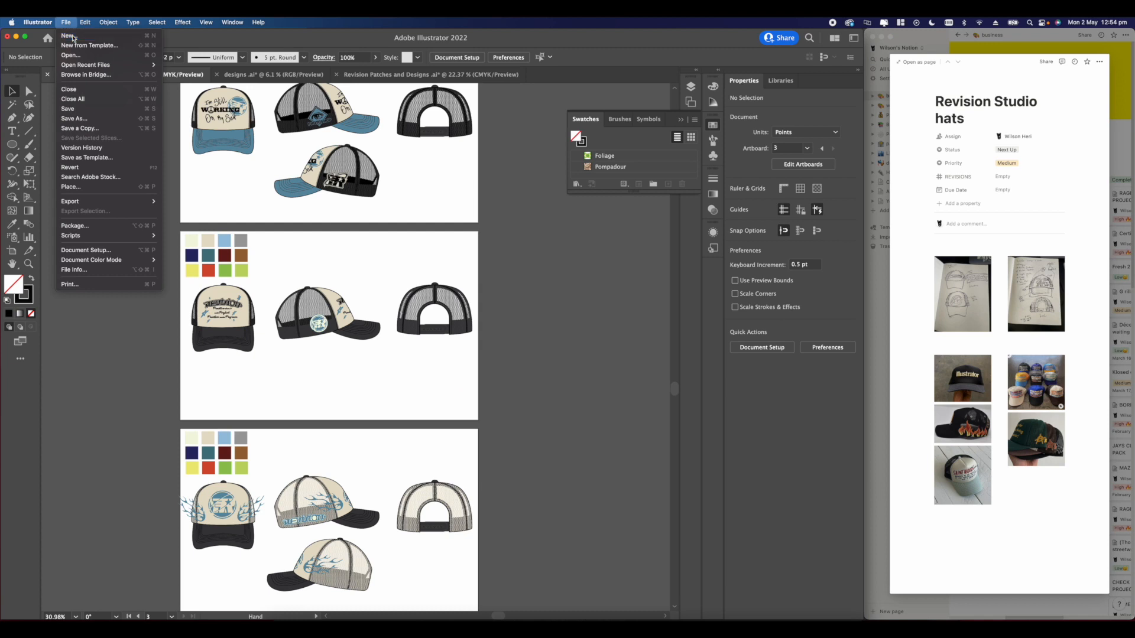
- Create a landscape A4 print document named "Tech pack - hat Final"
click(77, 34)
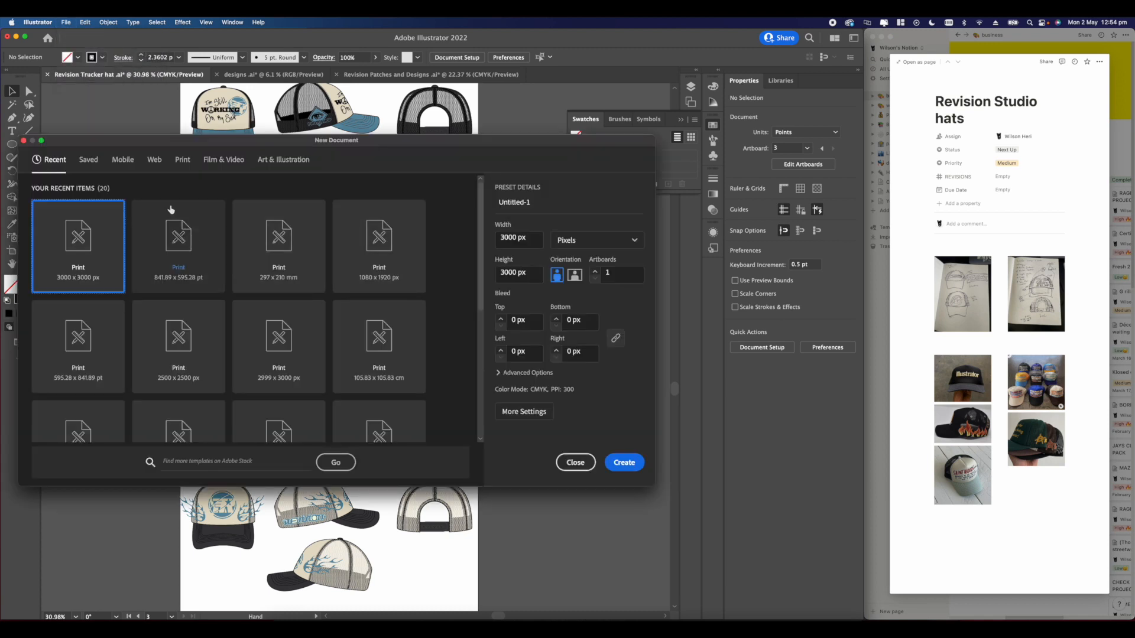
click(182, 160)
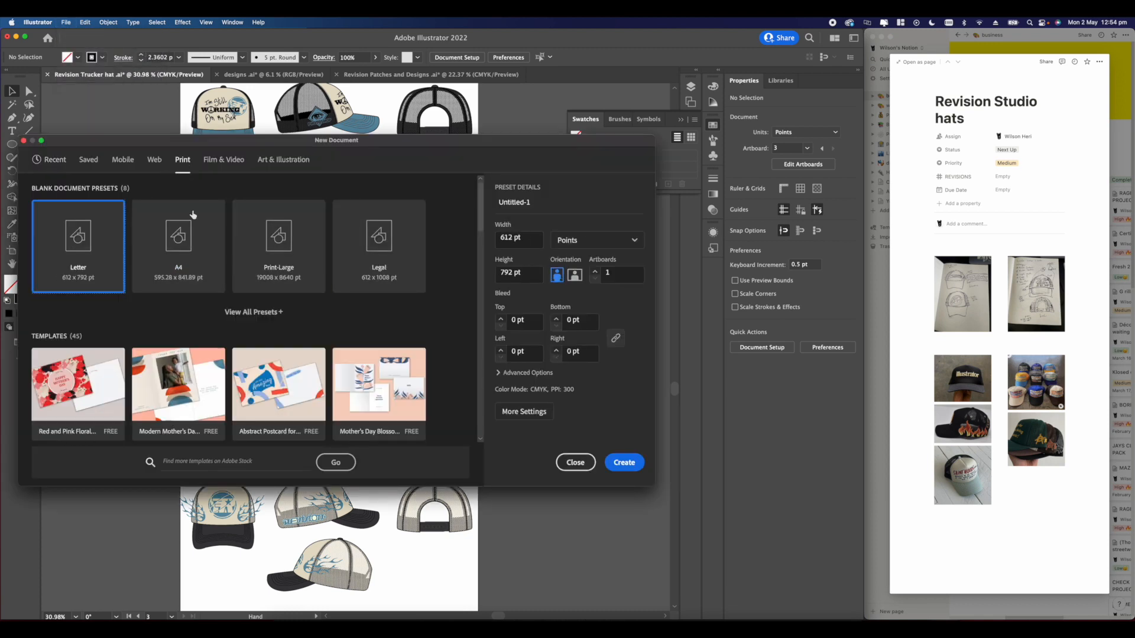
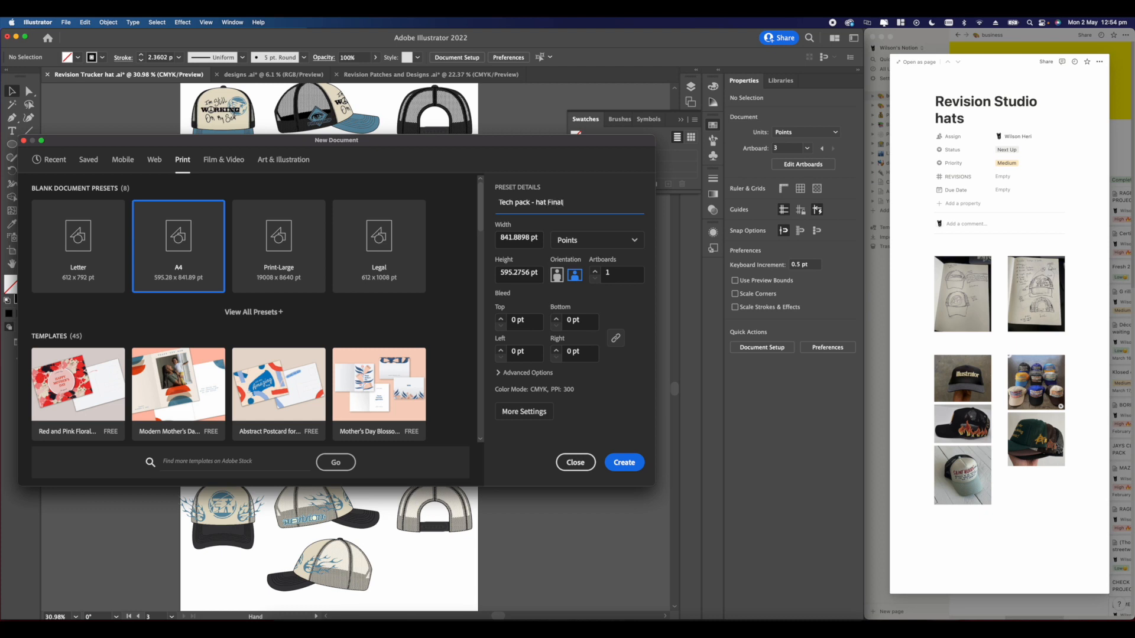
key(Return)
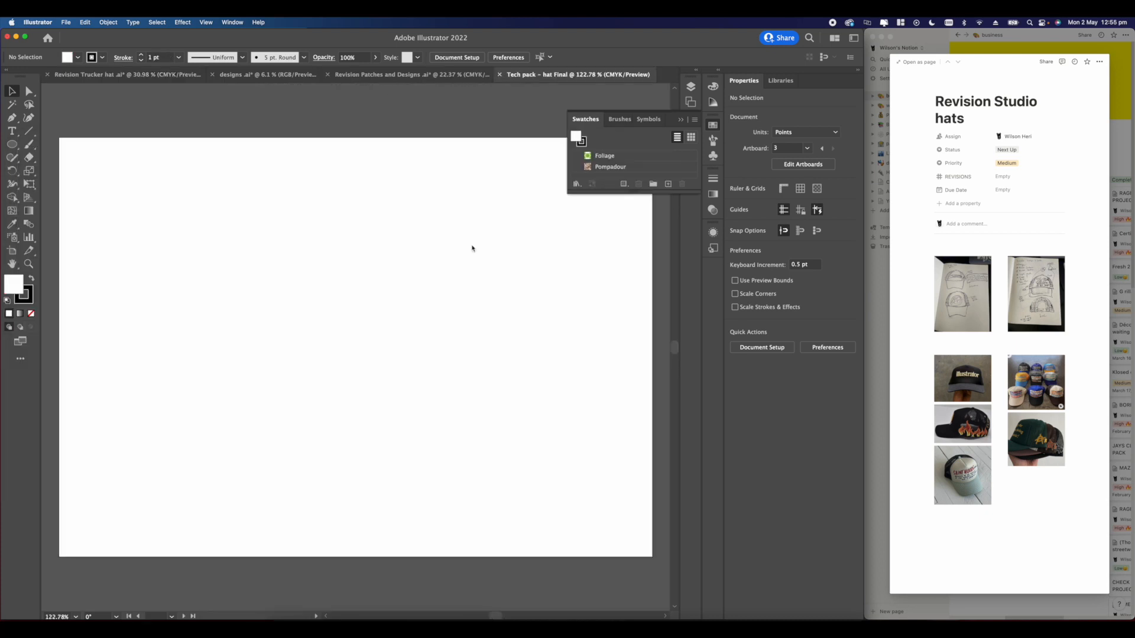
scroll(308, 227, down, 5)
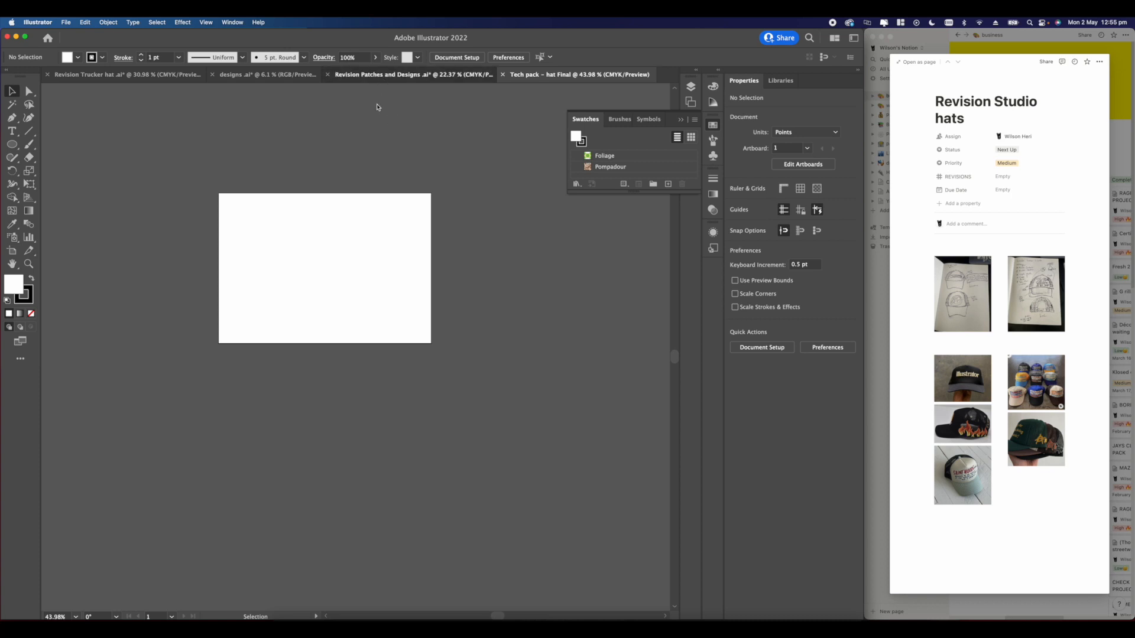
- In the Revision Trucker hat document, select and copy all four views of the "I'm Still Working On My Self" cap
click(379, 76)
scroll(392, 209, down, 3)
click(142, 75)
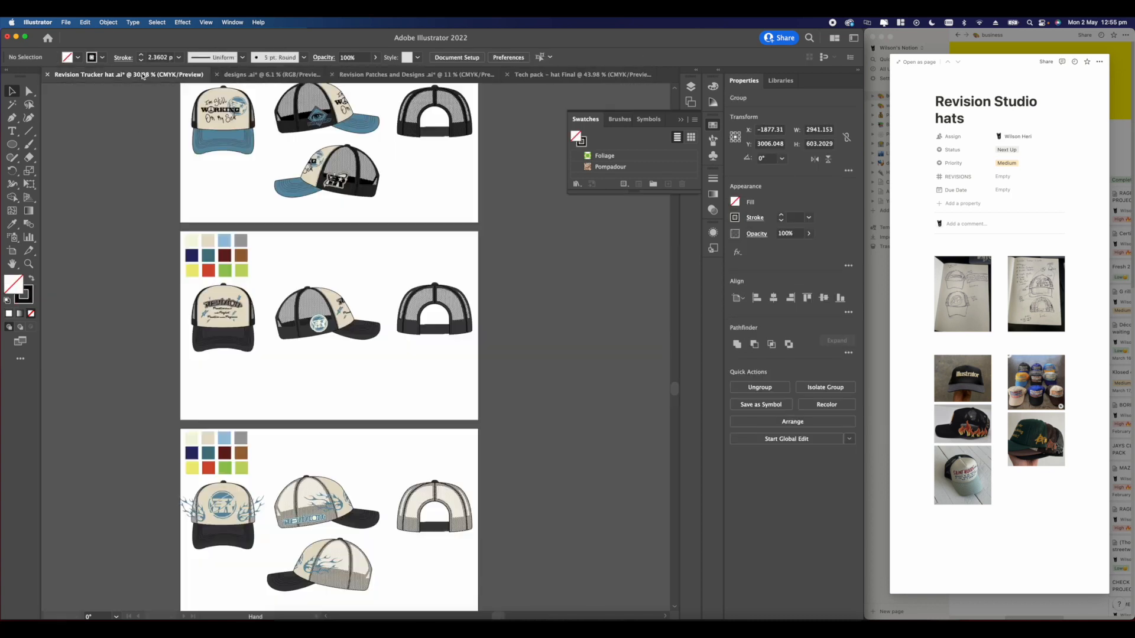
scroll(340, 207, down, 3)
scroll(269, 249, up, 5)
scroll(294, 251, down, 10)
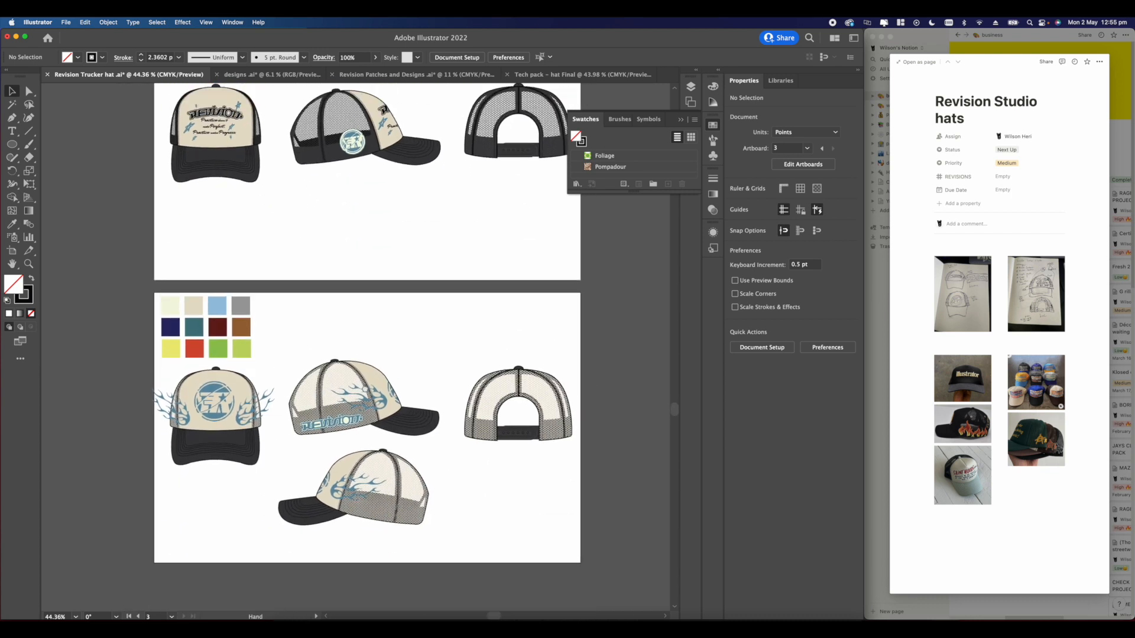
scroll(361, 340, up, 12)
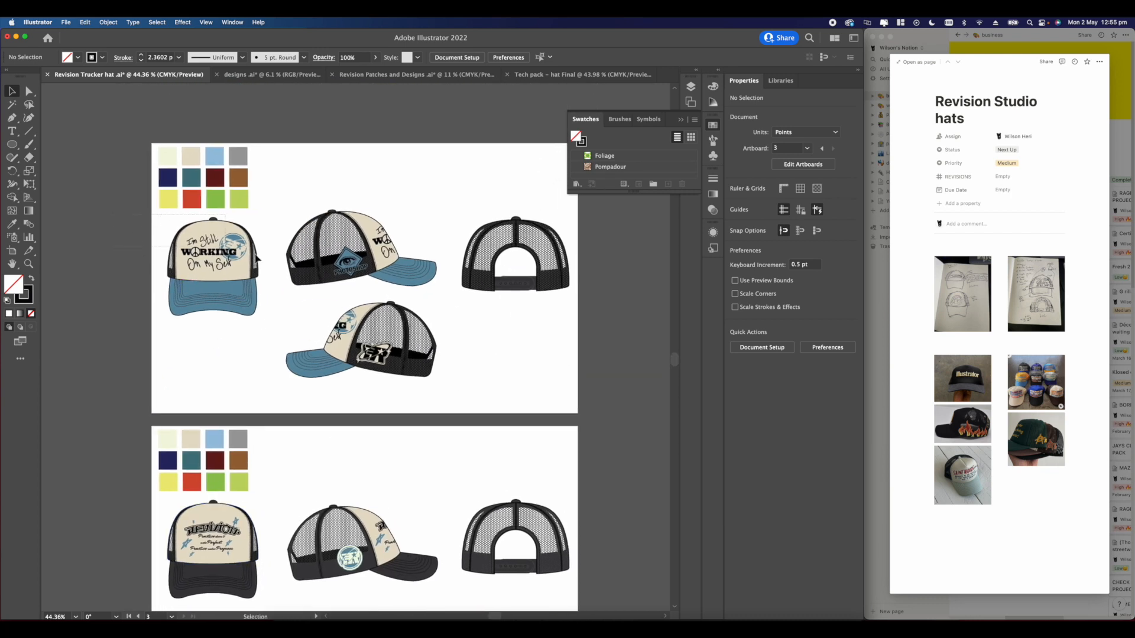
click(537, 400)
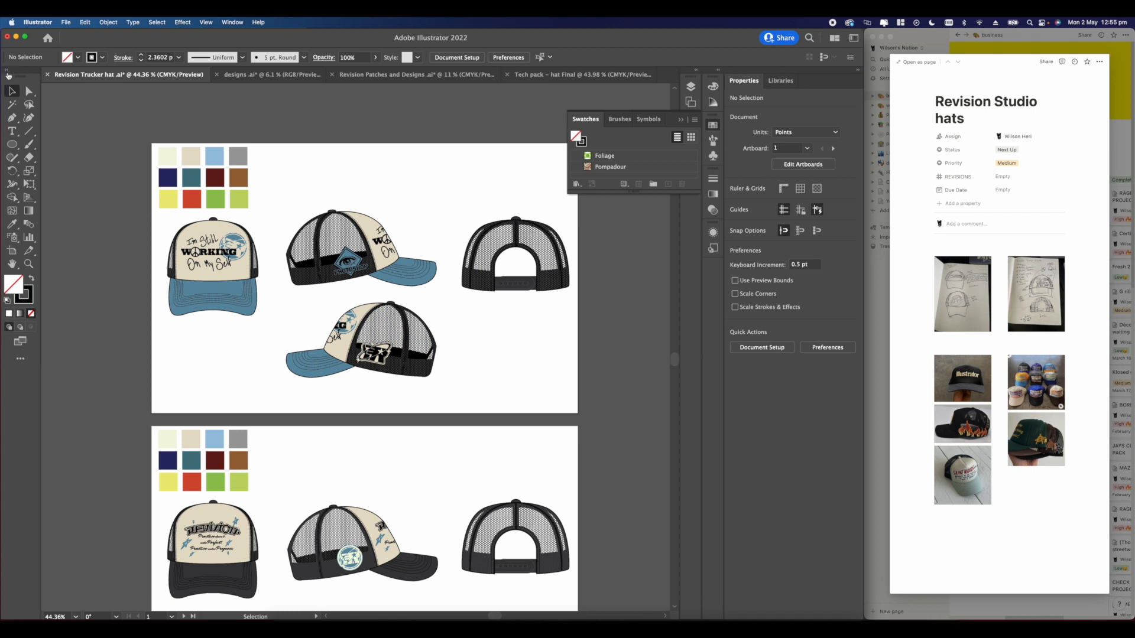
drag(557, 376, 621, 420)
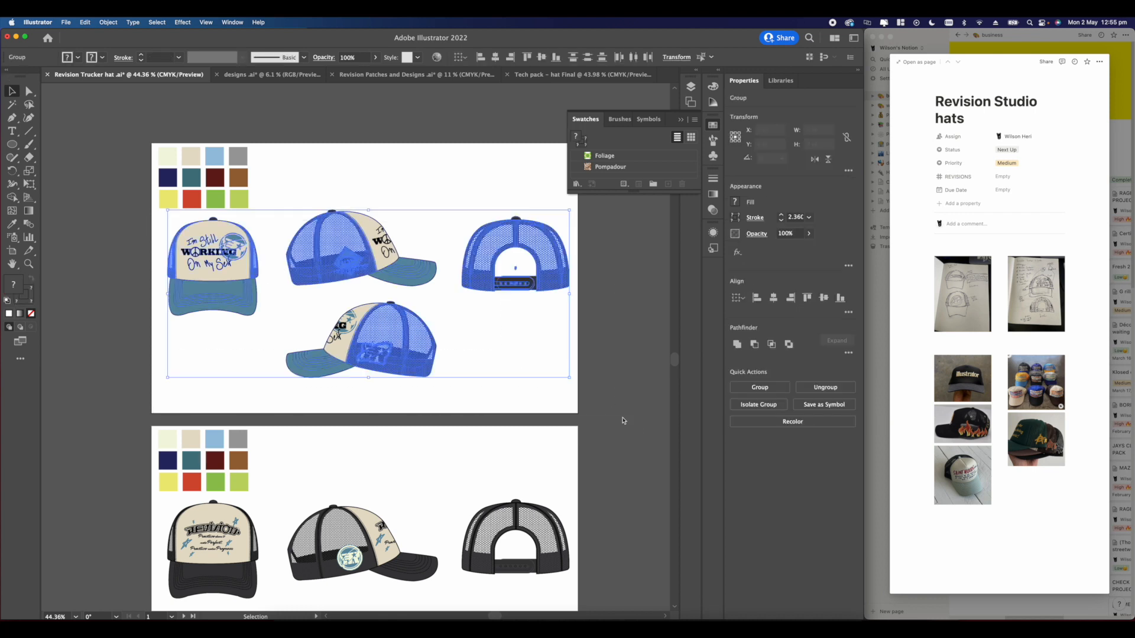
- Paste the four cap views into the Tech pack - hat Final document and move them so the front view sits on the artboard
click(408, 75)
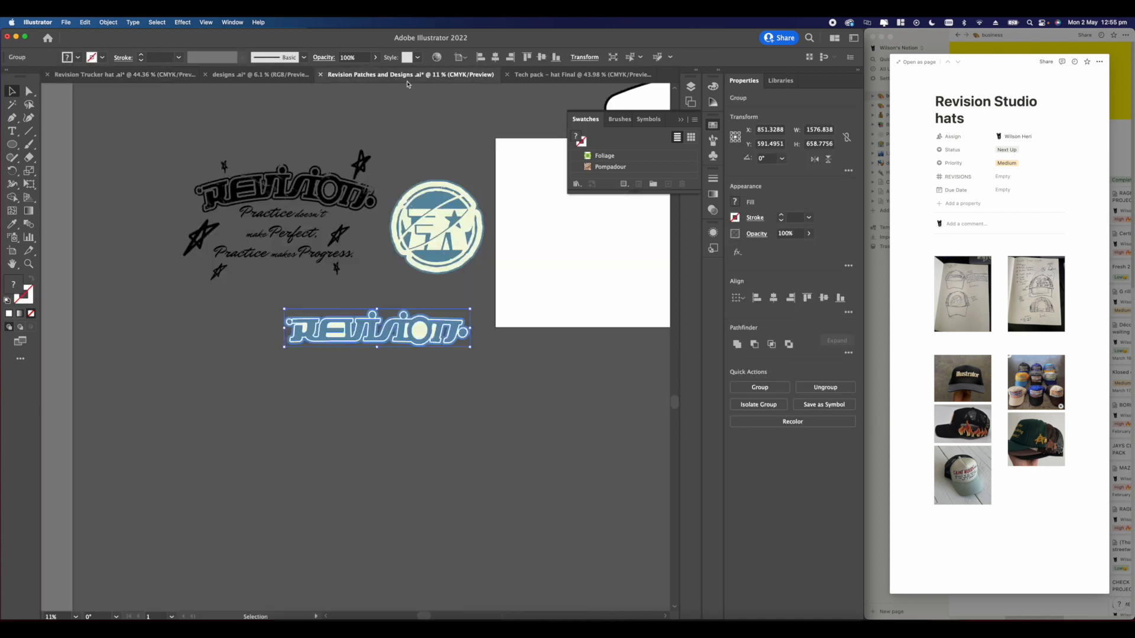
click(552, 75)
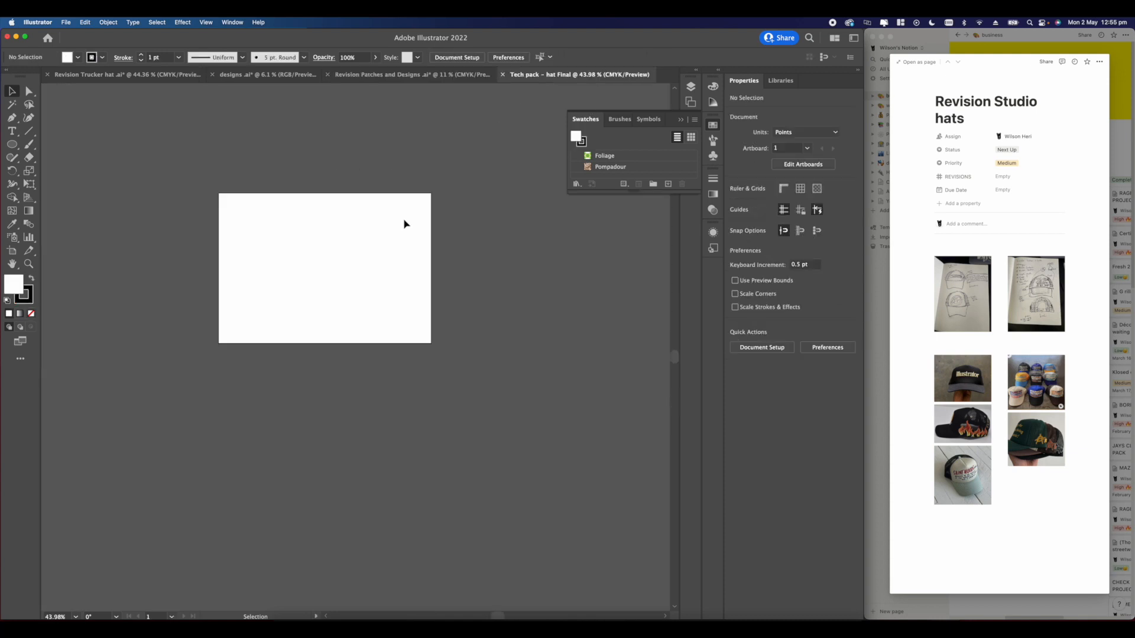
key(super+v)
scroll(431, 287, down, 3)
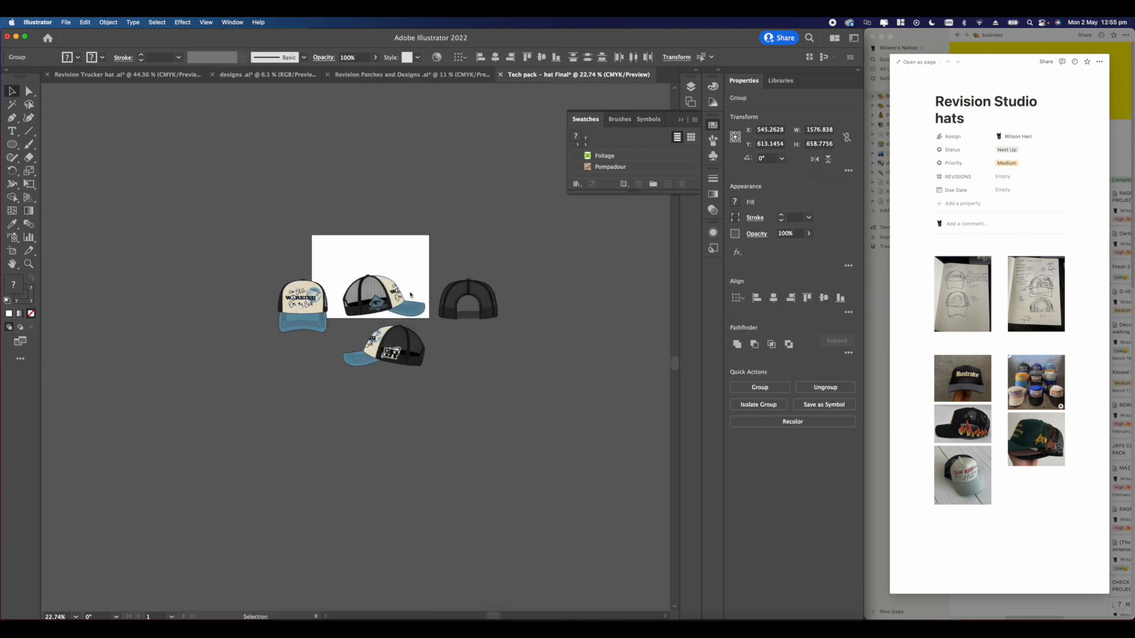
drag(385, 300, 440, 260)
click(550, 329)
scroll(550, 329, up, 3)
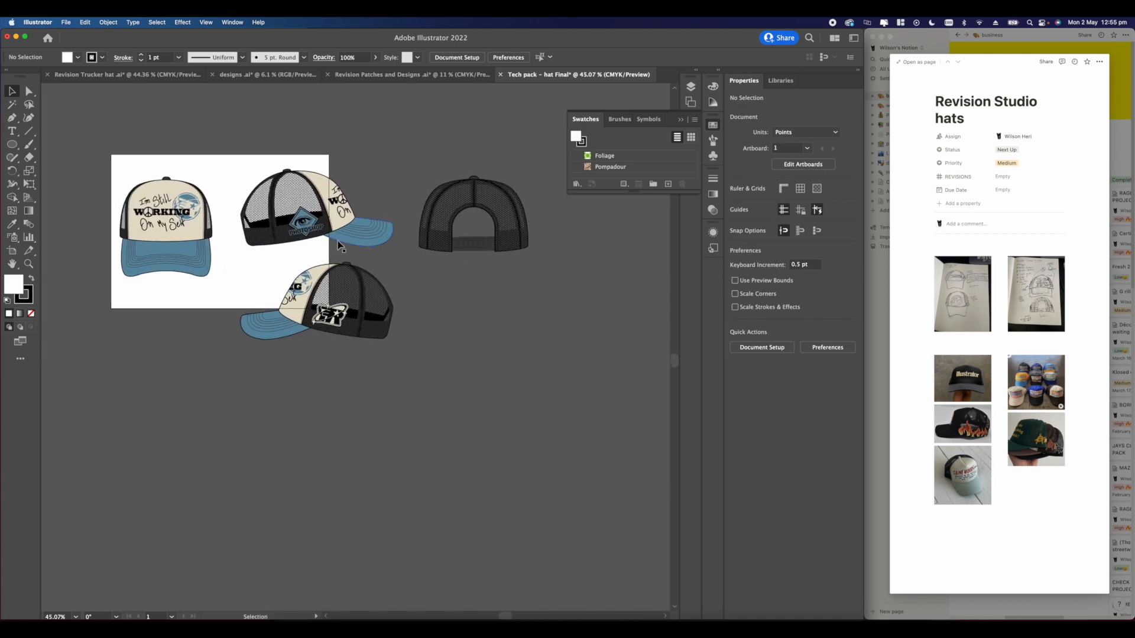
- Try to scale the four cap views down to fit within the width of the A4 artboard
drag(115, 165, 459, 350)
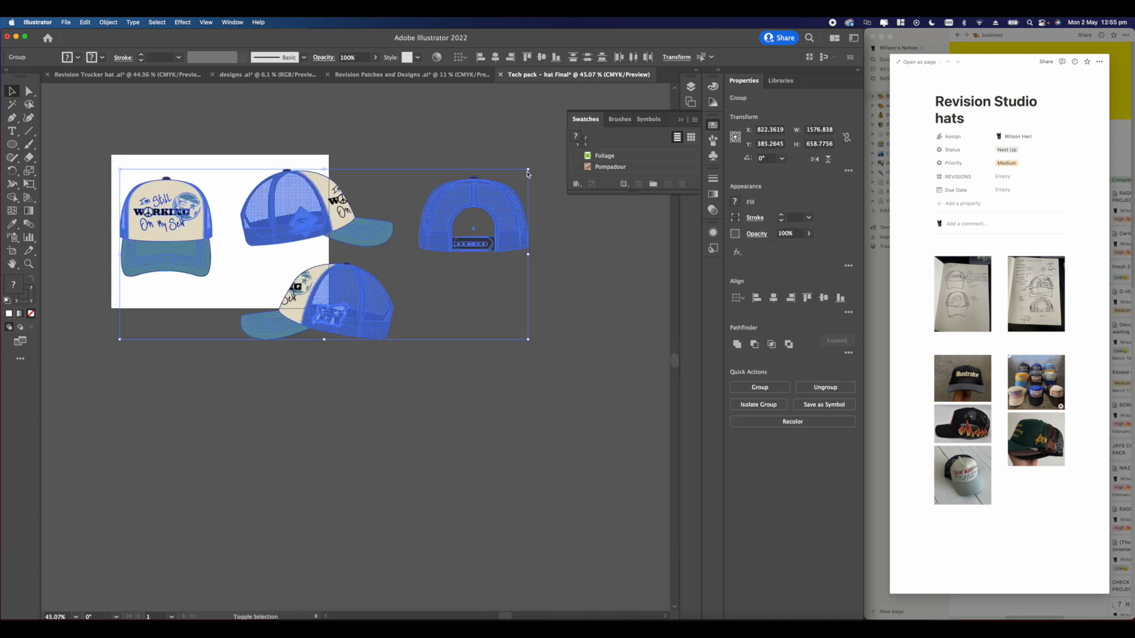
drag(463, 182, 261, 250)
click(276, 246)
scroll(130, 283, up, 4)
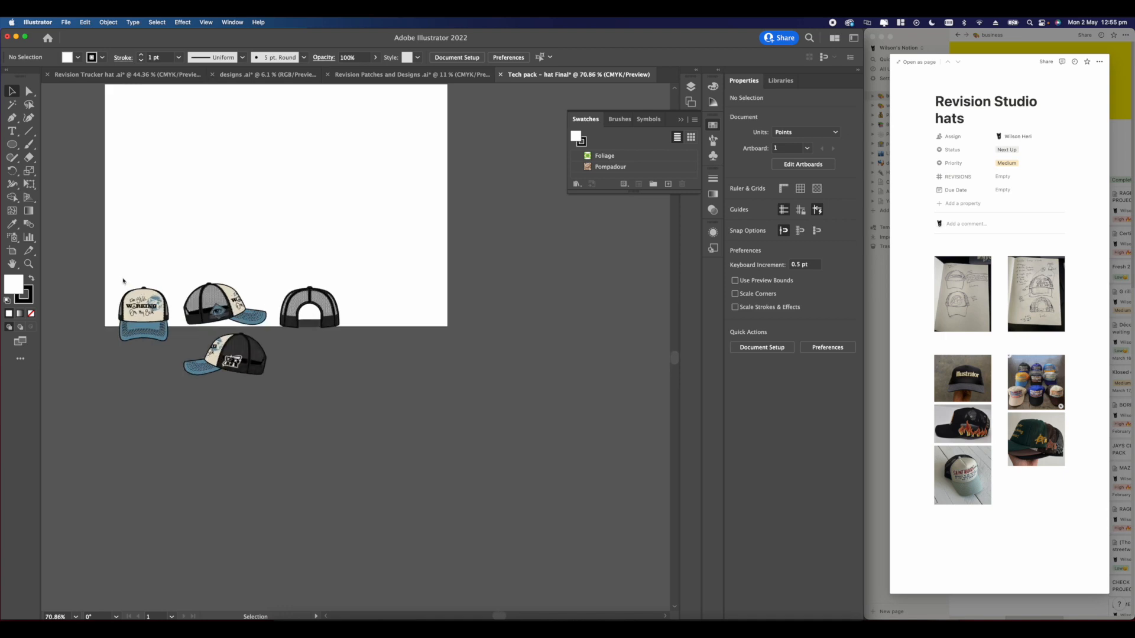
scroll(208, 340, up, 2)
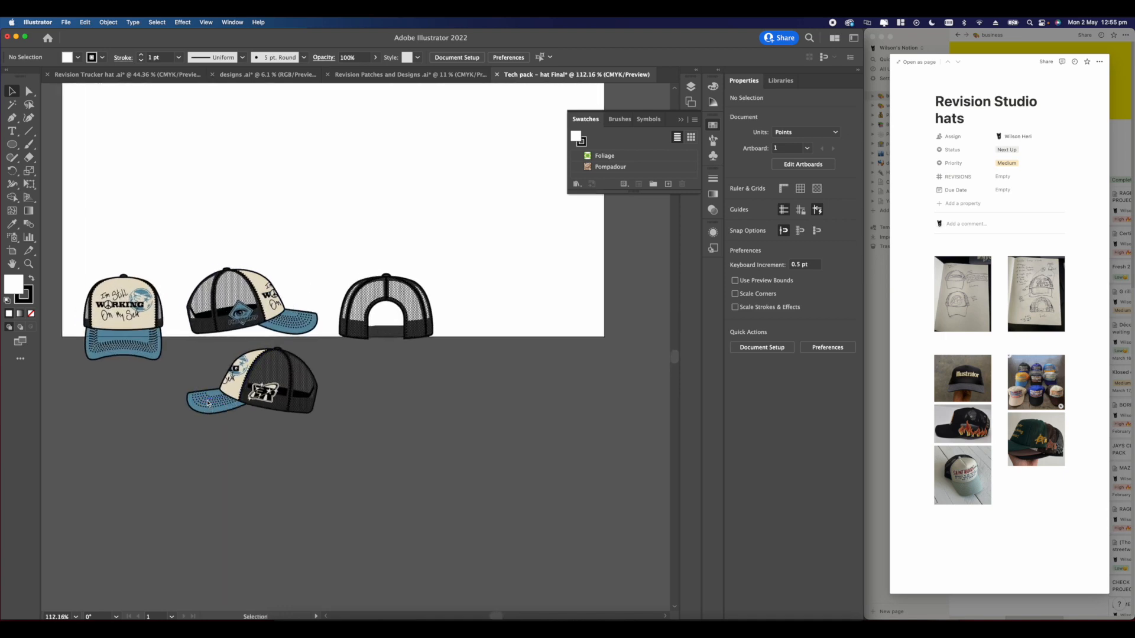
scroll(216, 385, down, 10)
scroll(219, 385, up, 6)
key(super+z)
click(299, 429)
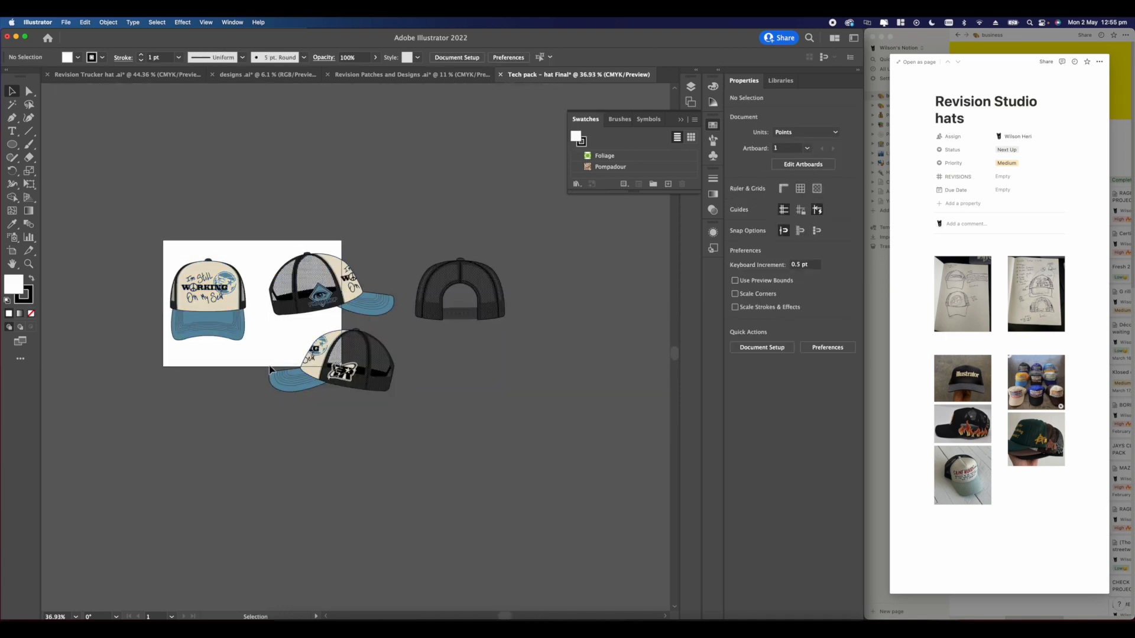
- Enlarge the artboard until it encloses all four cap views with free space beneath them
click(14, 253)
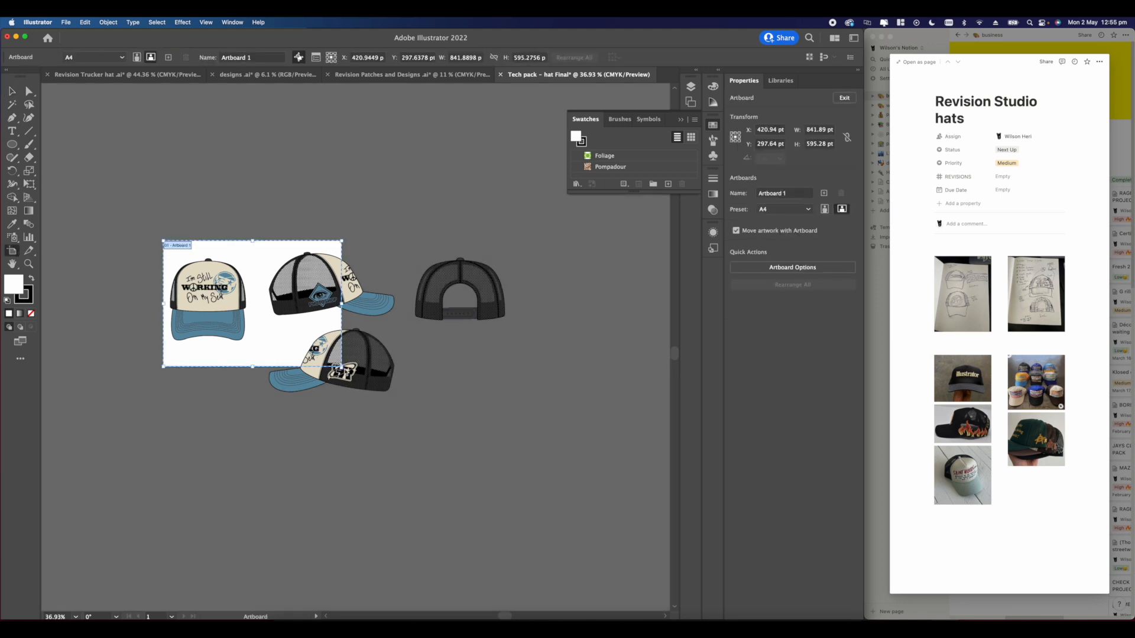
drag(342, 367, 508, 451)
drag(507, 445, 512, 450)
click(11, 91)
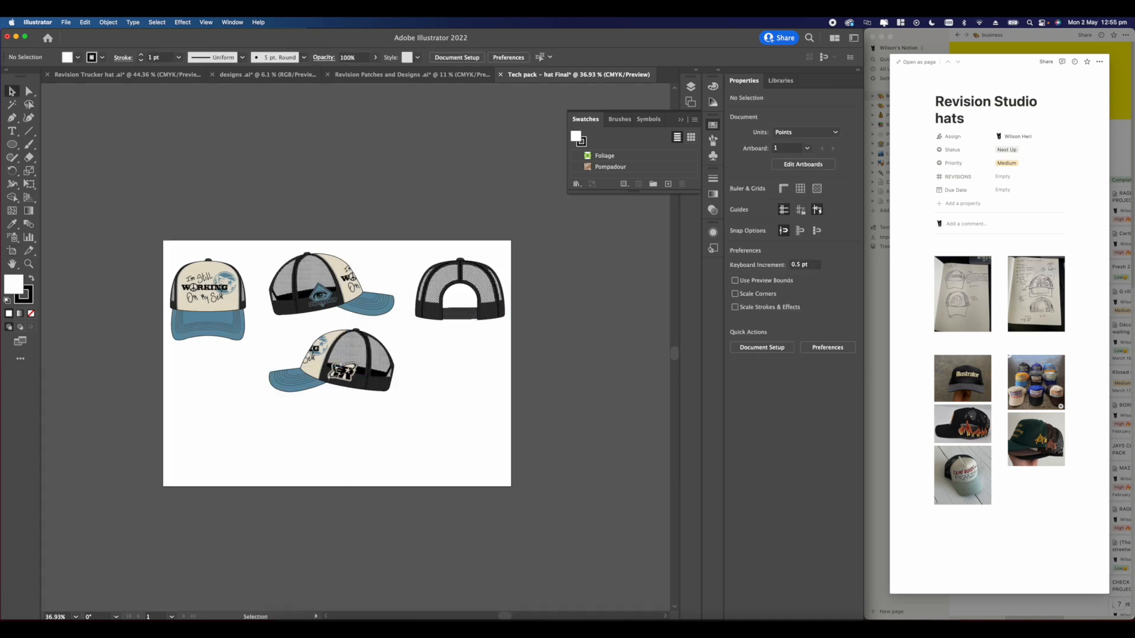
- Move the four cap views straight down a little on the enlarged artboard, leaving more space above them
click(336, 307)
drag(336, 308, 336, 310)
click(384, 435)
drag(386, 433, 388, 299)
scroll(360, 341, up, 5)
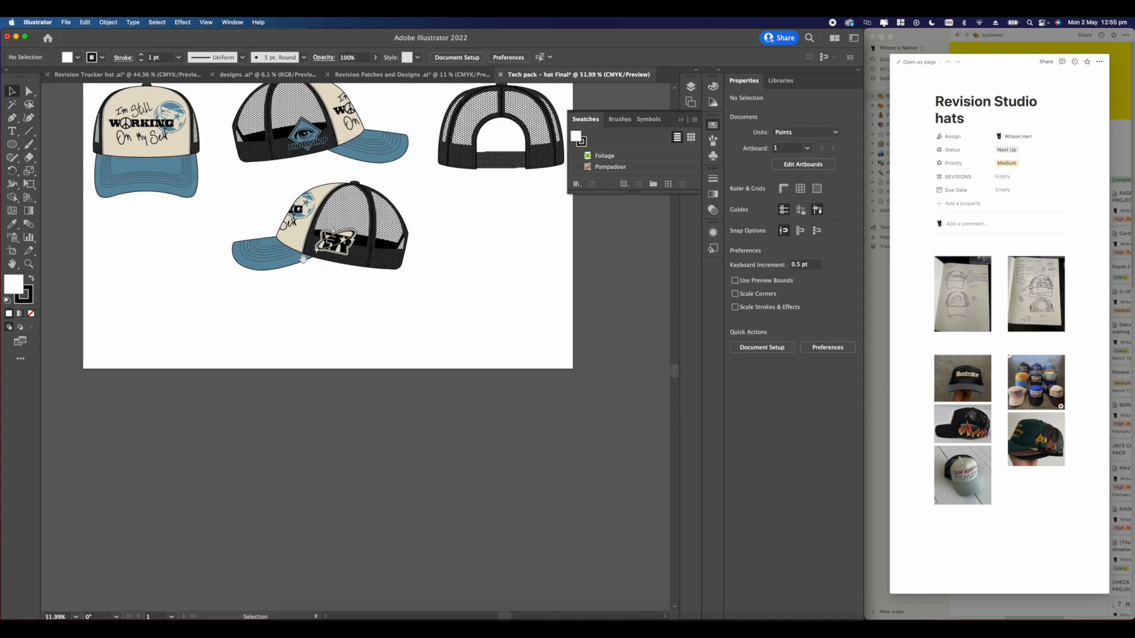
drag(421, 287, 317, 281)
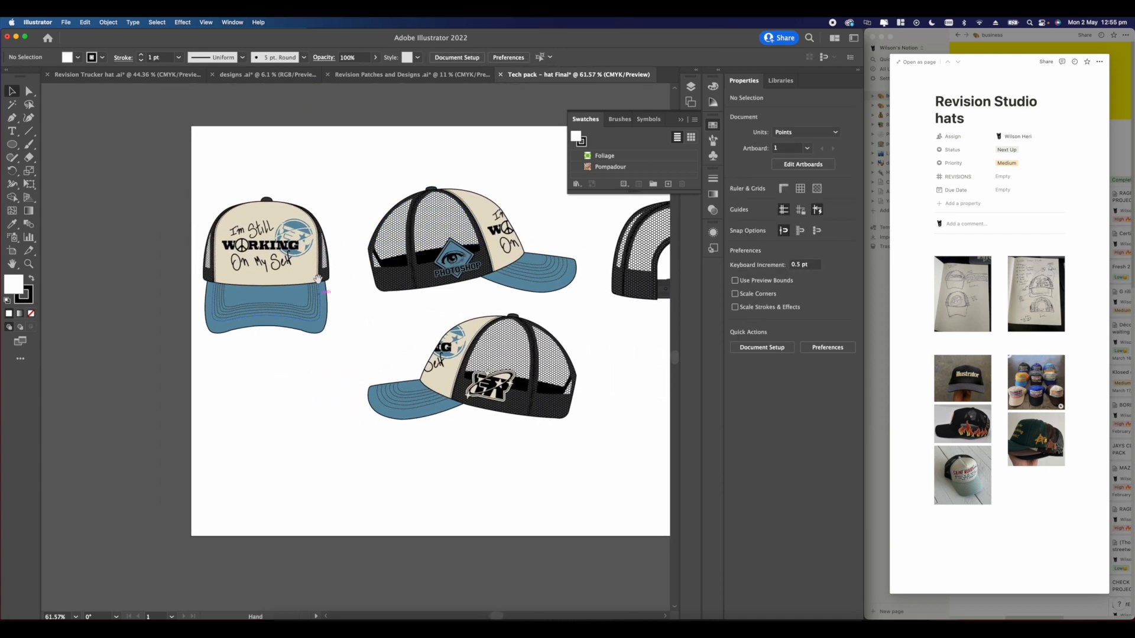
scroll(410, 349, up, 2)
drag(410, 348, 249, 379)
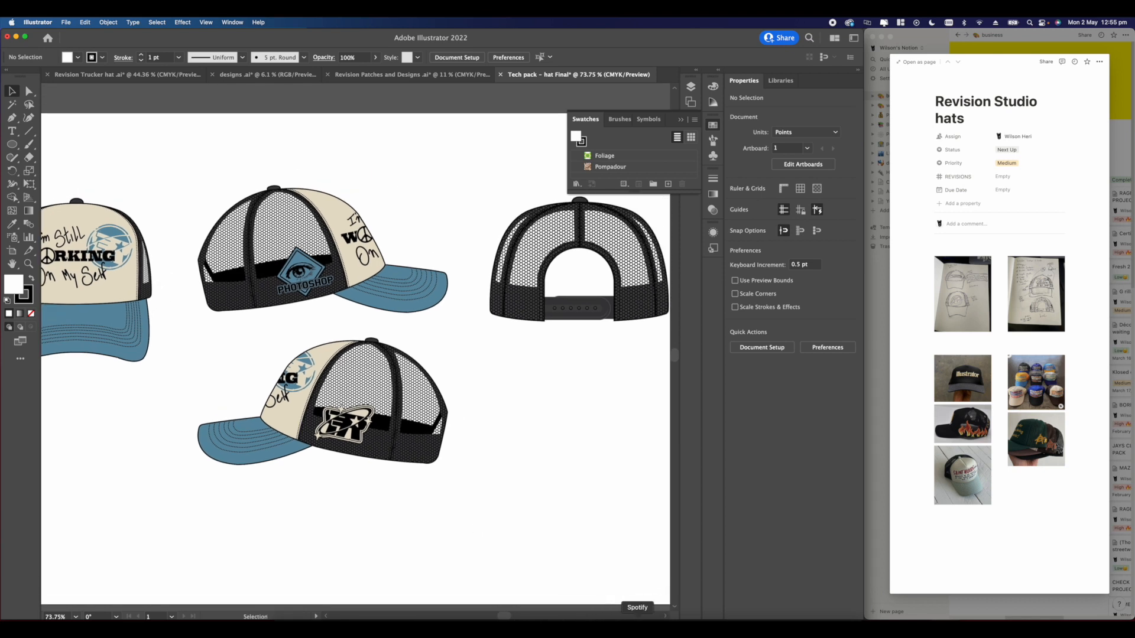
- Switch to Slack and open the saved ginifab.com CMYK to Pantone converter link from the self-messages in the BneDesign22T1 workspace
click(664, 621)
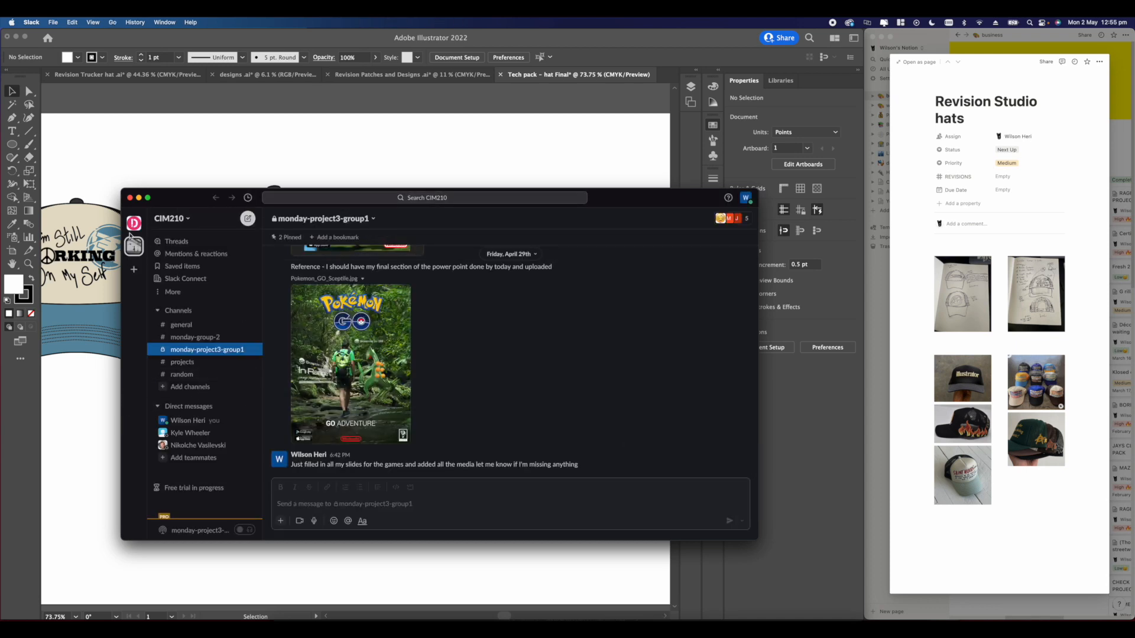
click(134, 225)
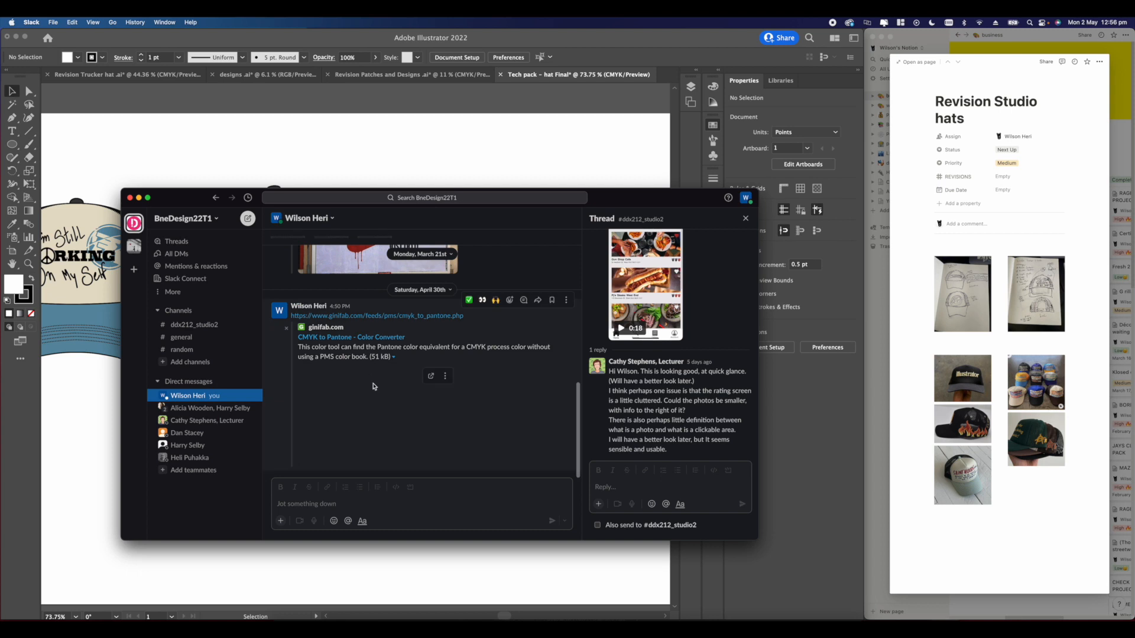
click(338, 317)
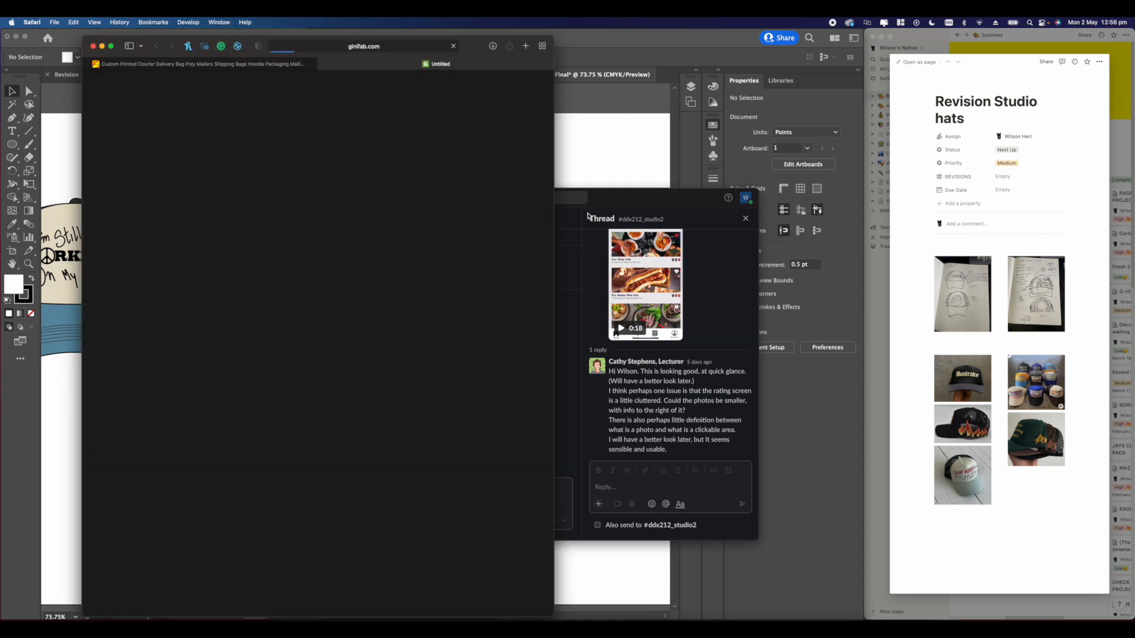
- Put the Slack window away and resize the CMYK to Pantone browser window to sit beside Illustrator, covering the project notes
click(664, 229)
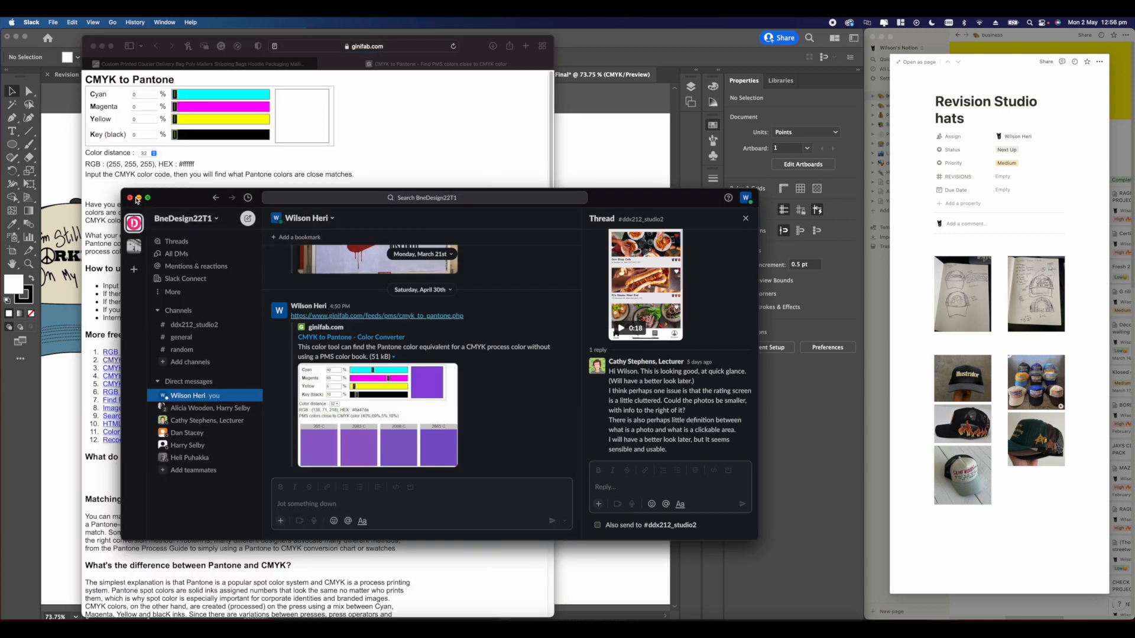
click(134, 198)
drag(464, 37, 1051, 22)
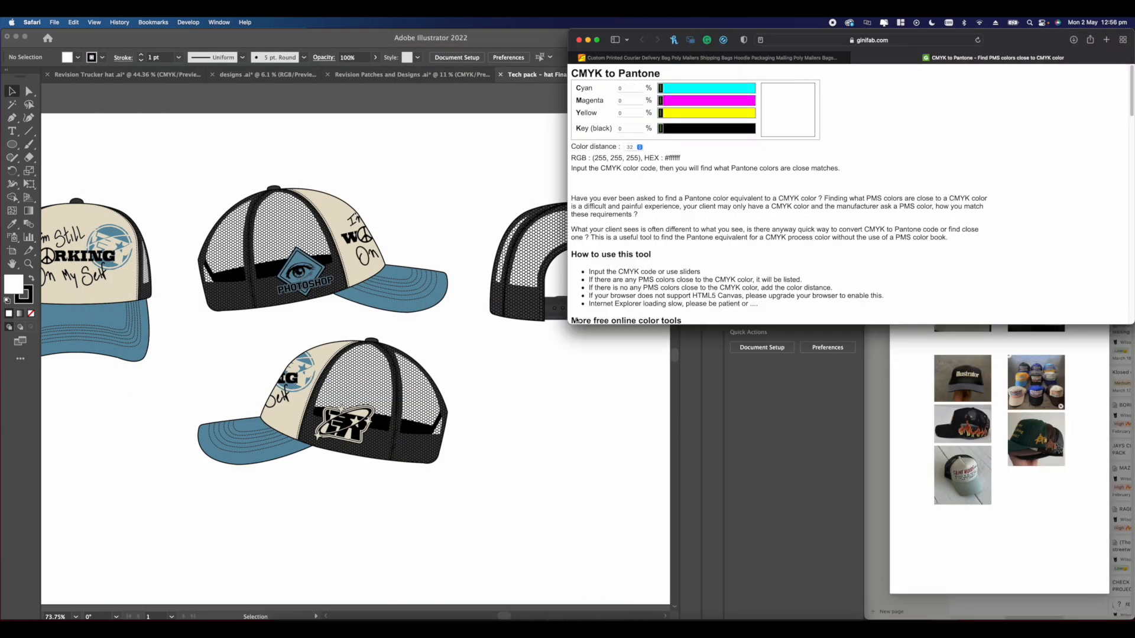
drag(573, 325, 862, 619)
click(530, 434)
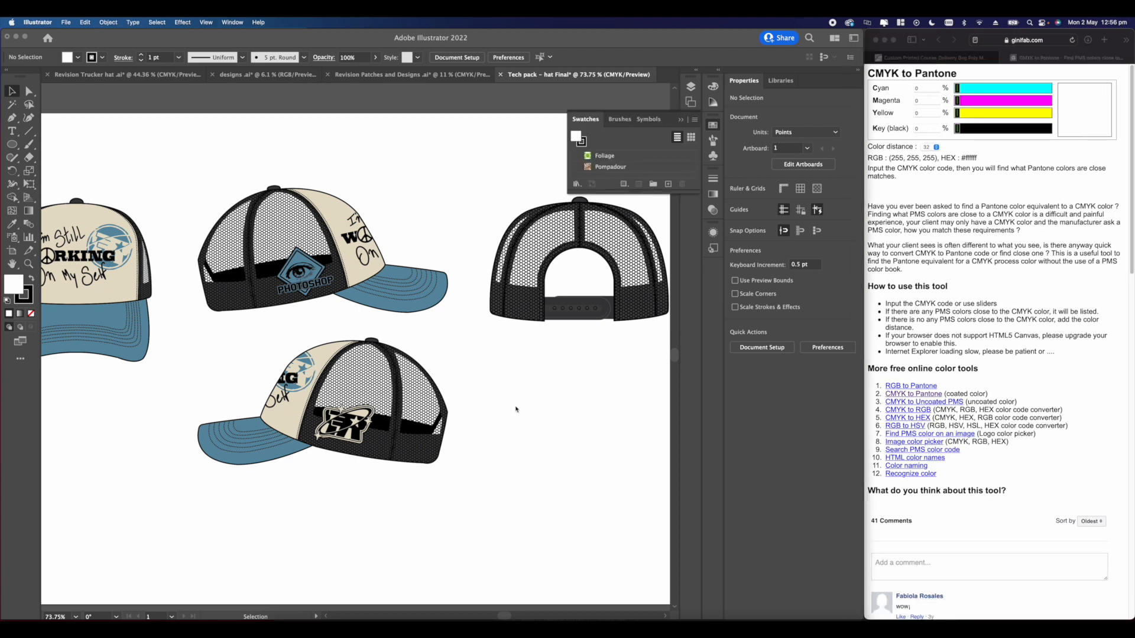
- Select the blue brim shape of the front-view cap and display its fill colour's CMYK values
scroll(247, 243, up, 5)
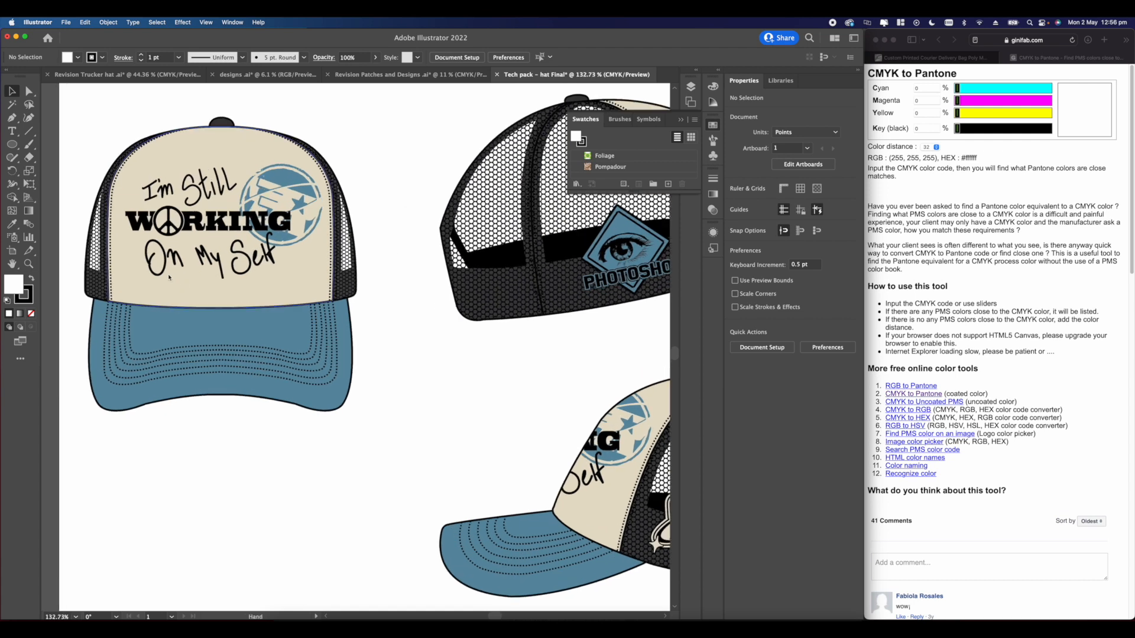
key(a)
scroll(384, 342, up, 3)
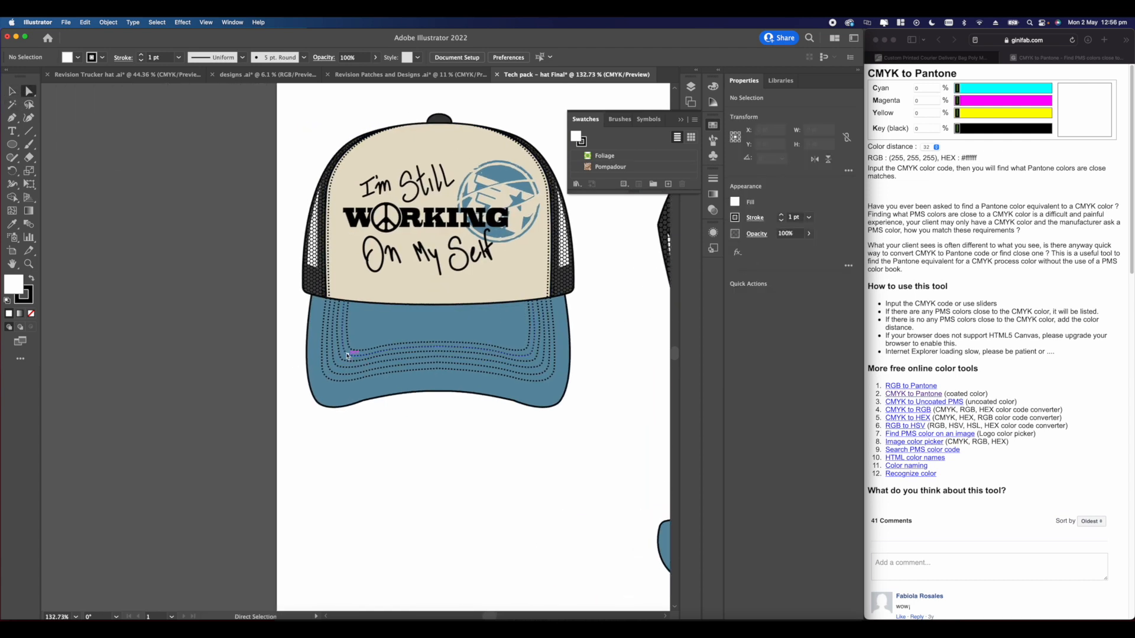
click(395, 315)
scroll(122, 325, left, 5)
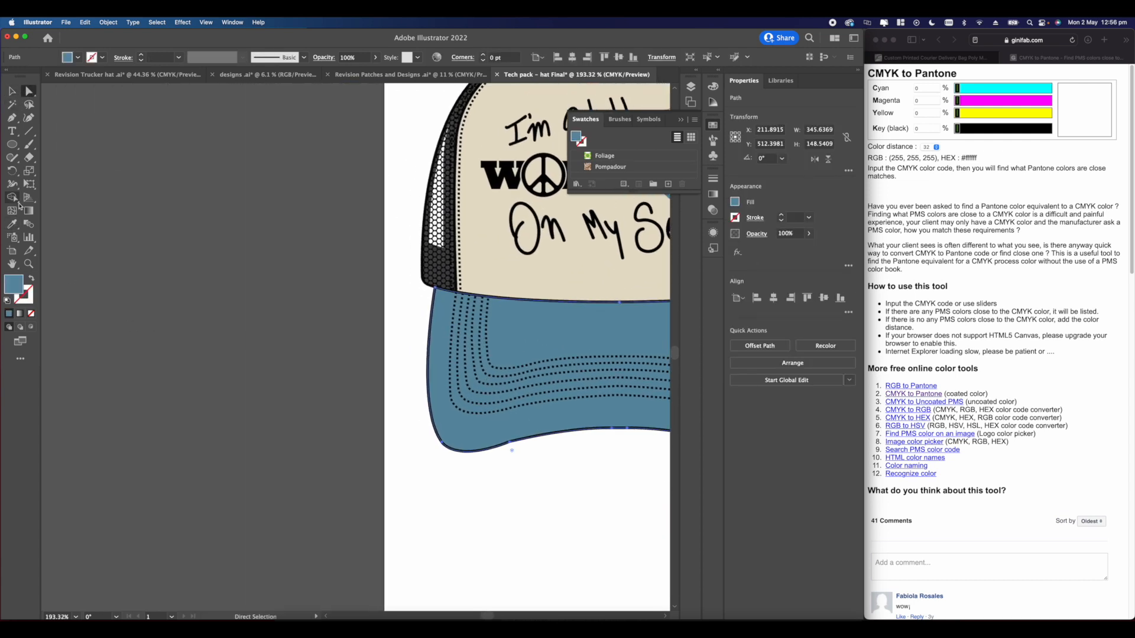
click(734, 202)
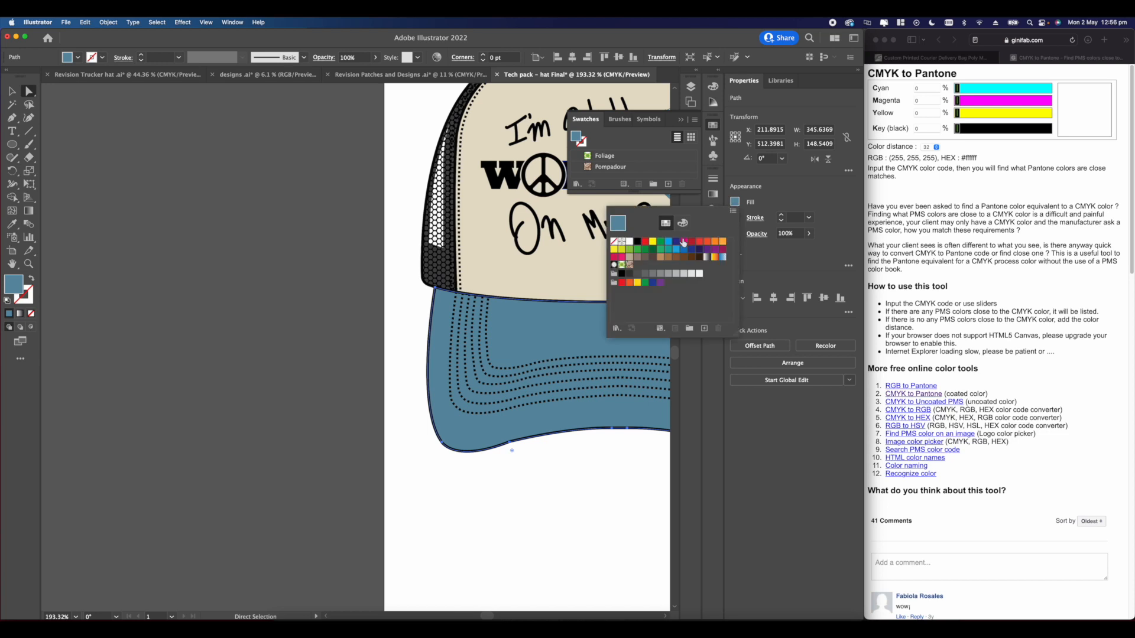
click(755, 113)
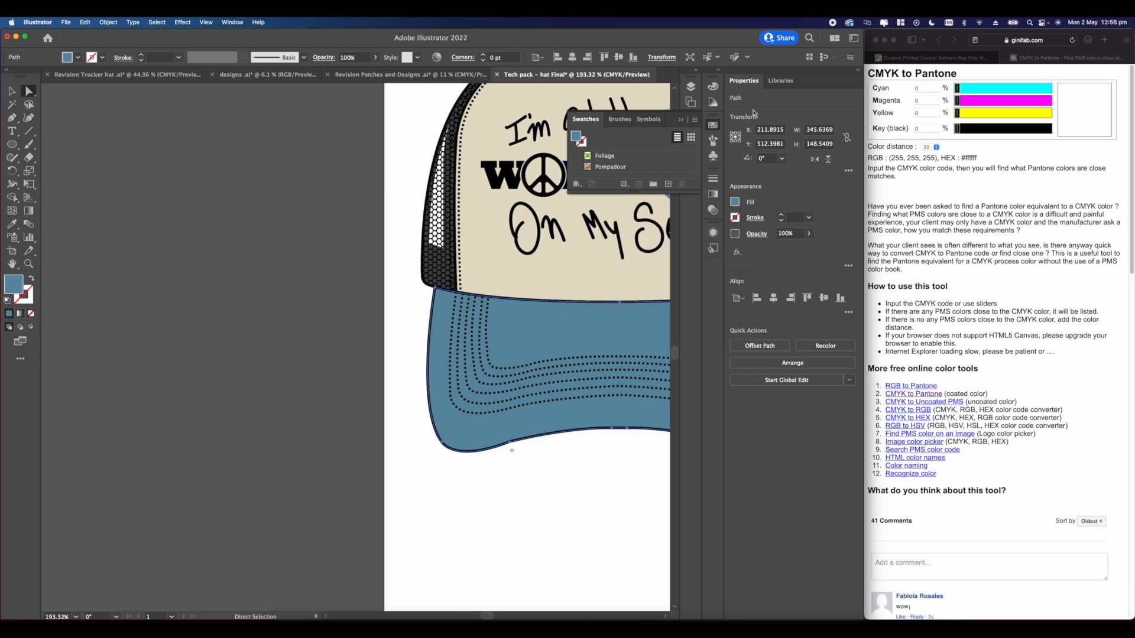
click(735, 202)
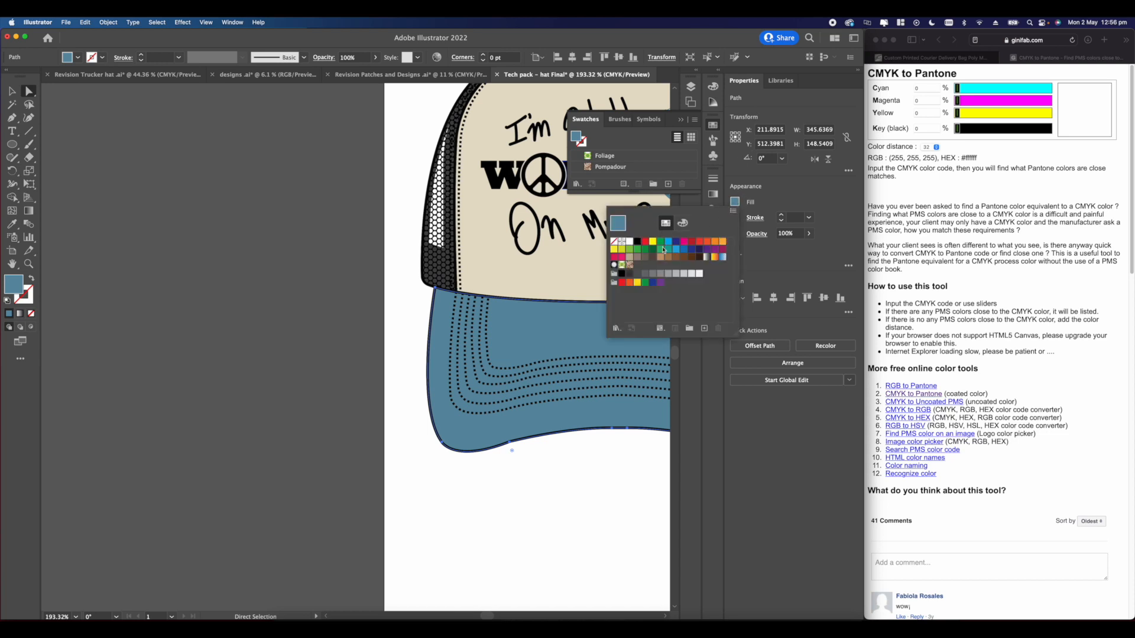
click(681, 120)
click(680, 120)
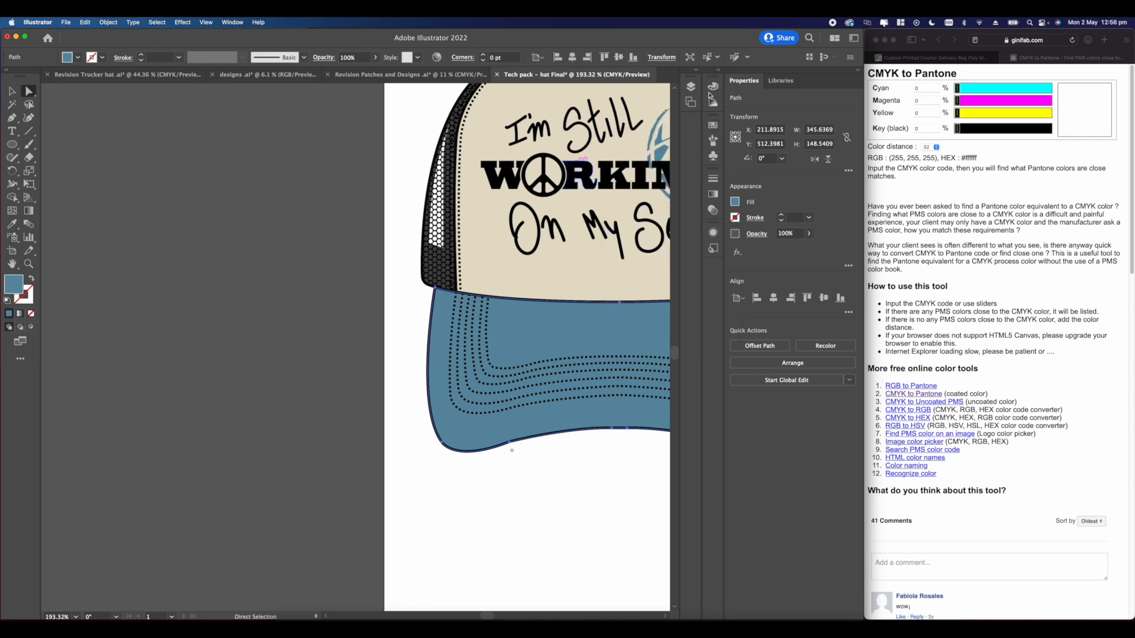
click(713, 88)
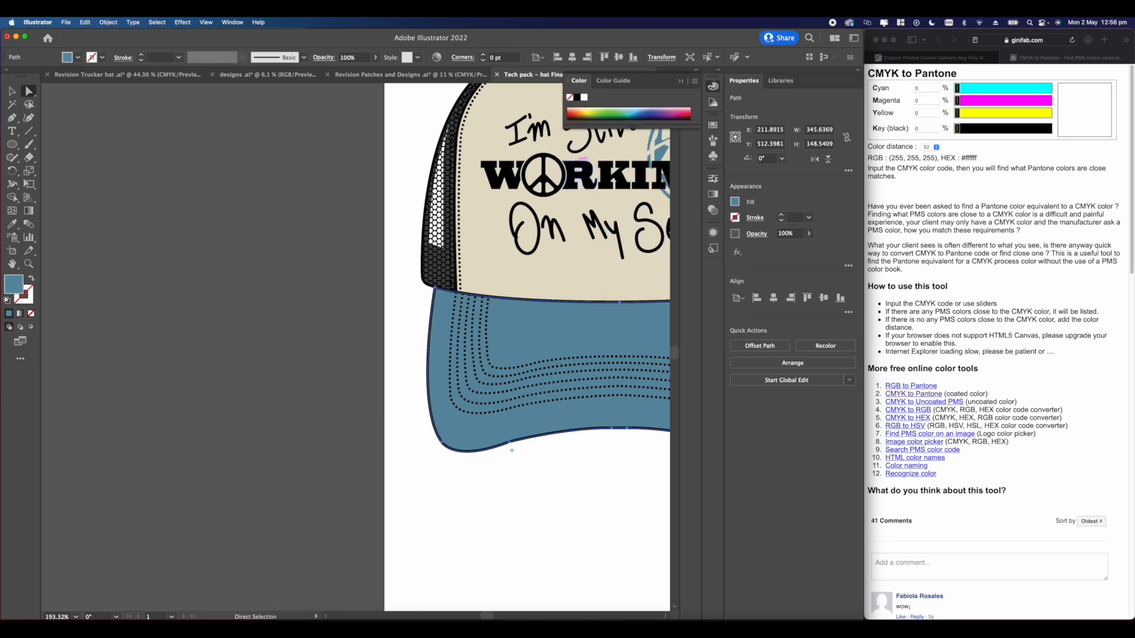
click(735, 202)
click(683, 222)
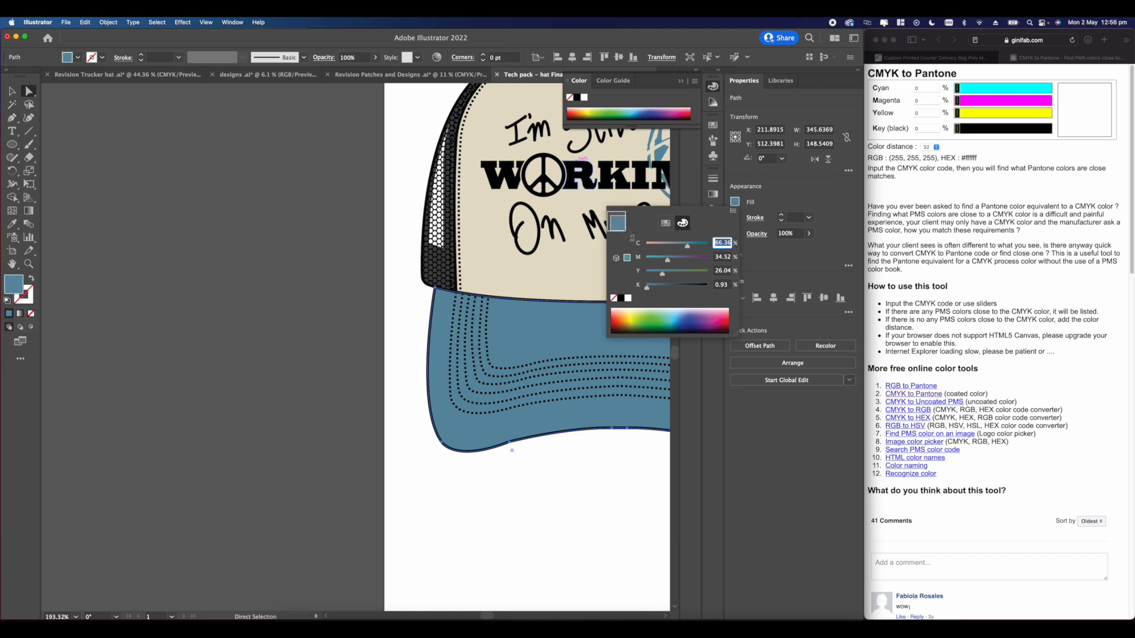
- Capture the blue brim's CMYK sliders as a screenshot and place it from the Desktop folder below the front-view cap
drag(737, 337, 737, 337)
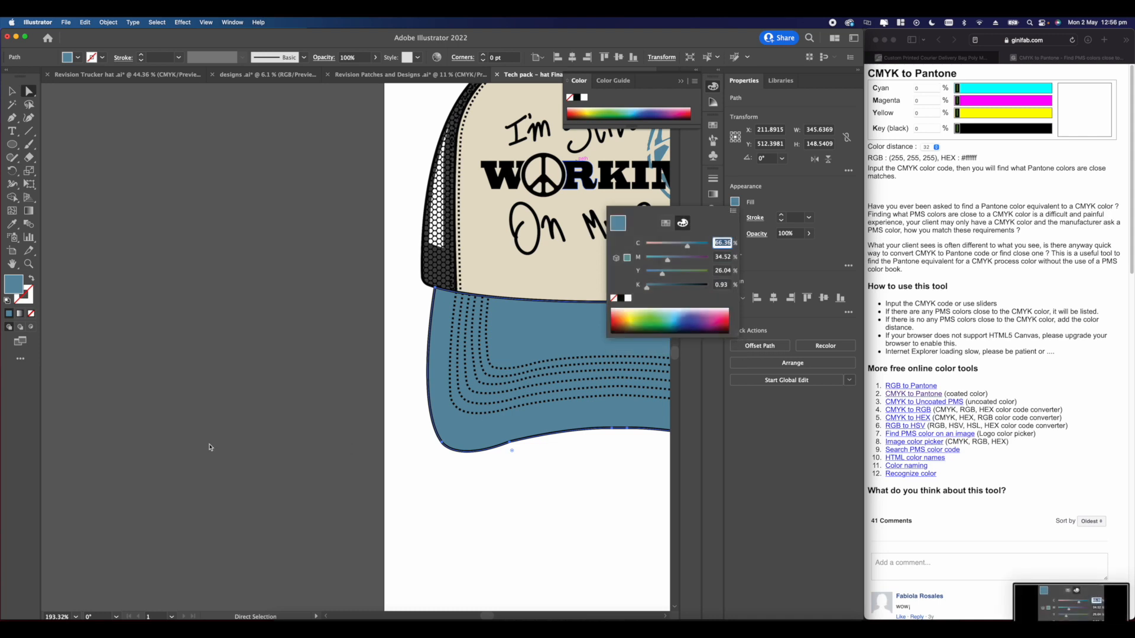
click(211, 448)
click(281, 617)
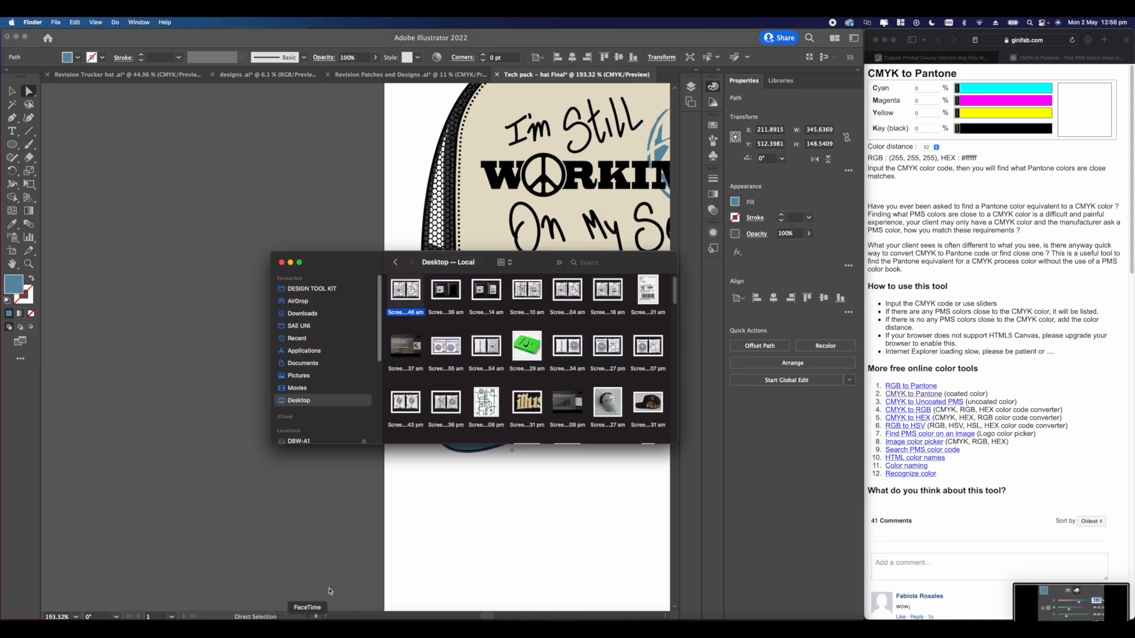
click(301, 376)
click(301, 401)
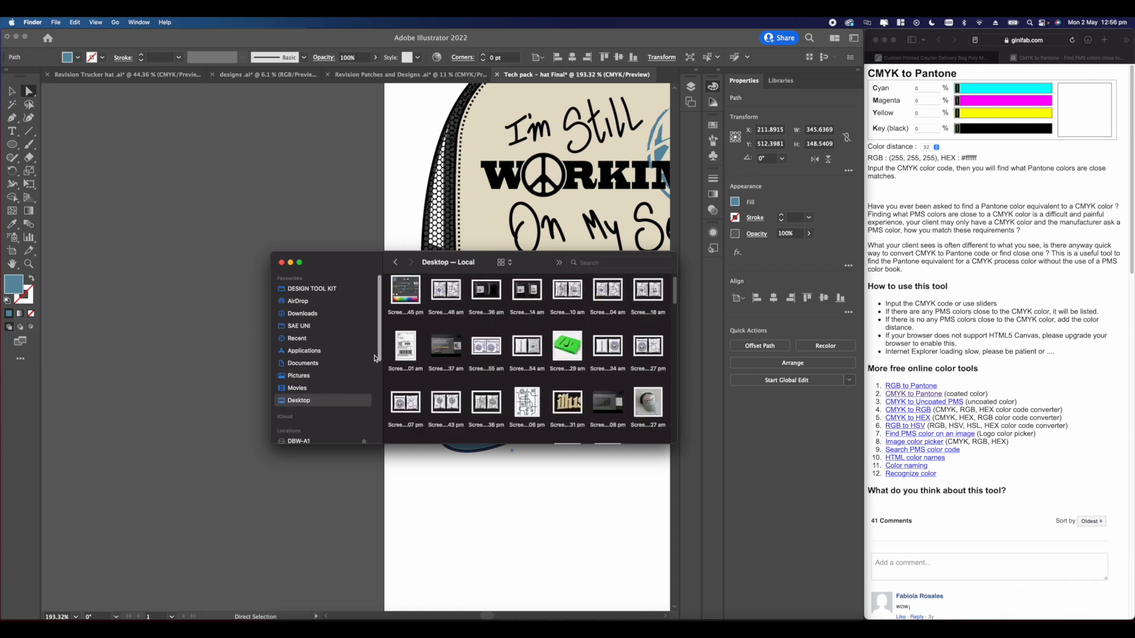
drag(405, 293, 305, 207)
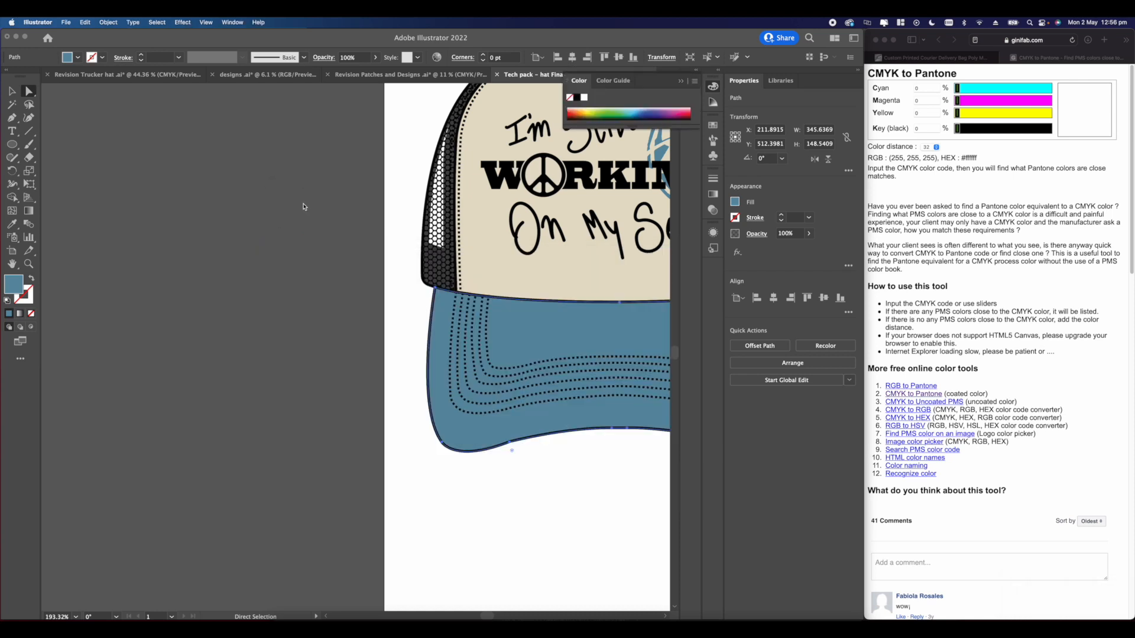
drag(363, 281, 532, 462)
click(573, 502)
scroll(514, 398, up, 1)
scroll(515, 399, up, 1)
scroll(514, 399, right, 2)
- Select the cream front panel of the front-view cap and display its fill colour's CMYK values
click(29, 90)
scroll(504, 223, up, 1)
click(408, 287)
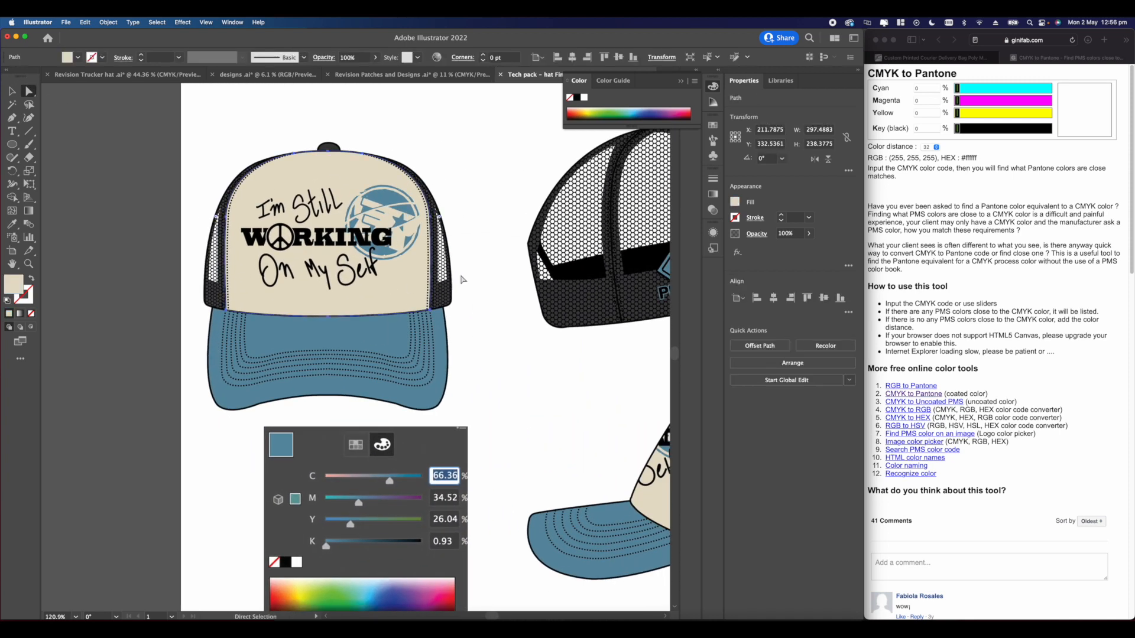
click(735, 203)
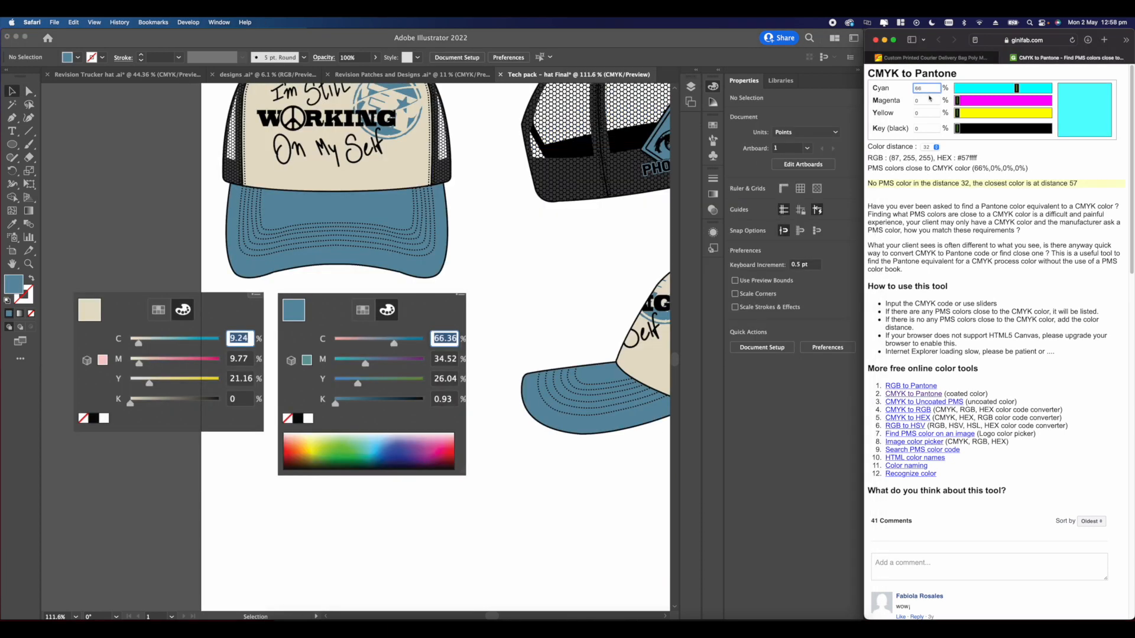
- Complete the blue brim colour in the CMYK to Pantone converter with magenta 35, yellow 26 and black 1
click(928, 101)
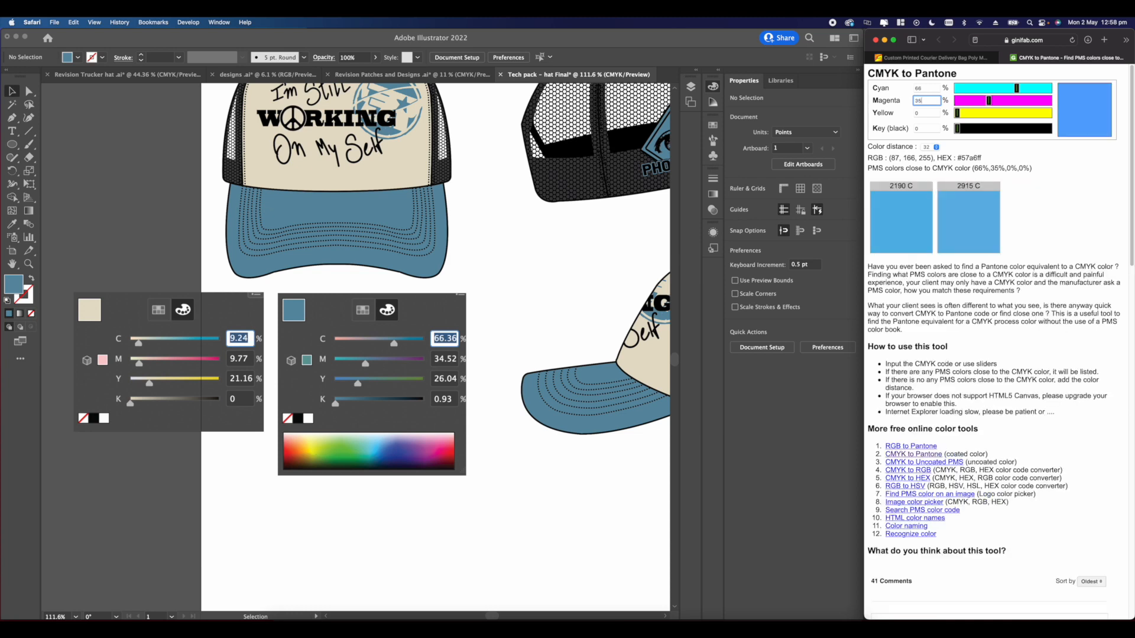
click(923, 117)
key(BackSpace)
text(26)
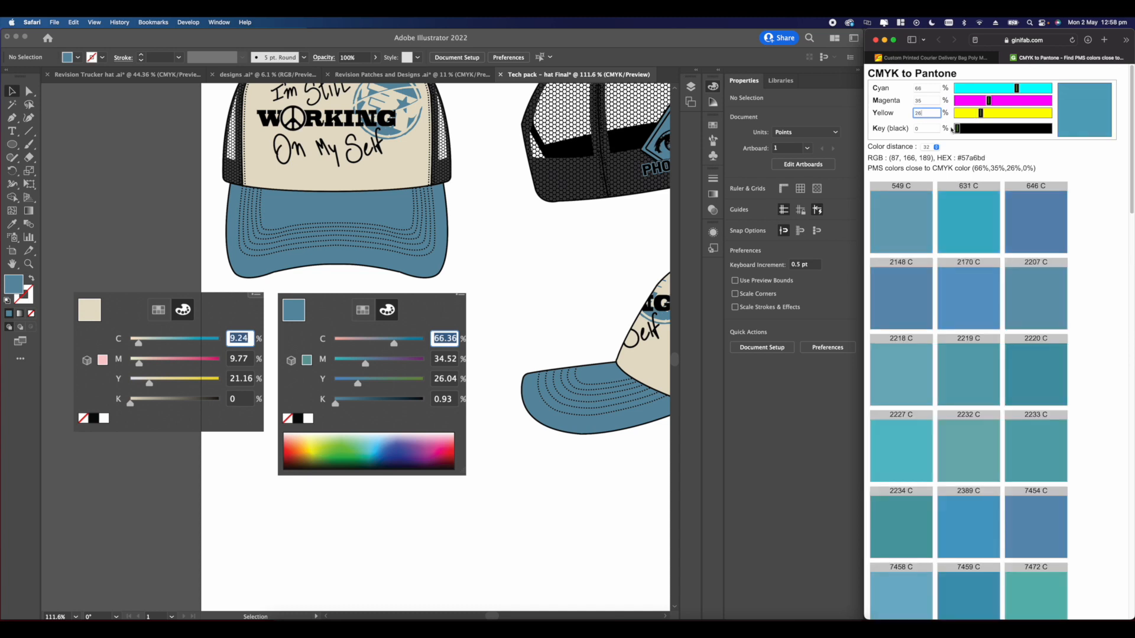
click(931, 129)
key(BackSpace)
text(1)
click(1101, 223)
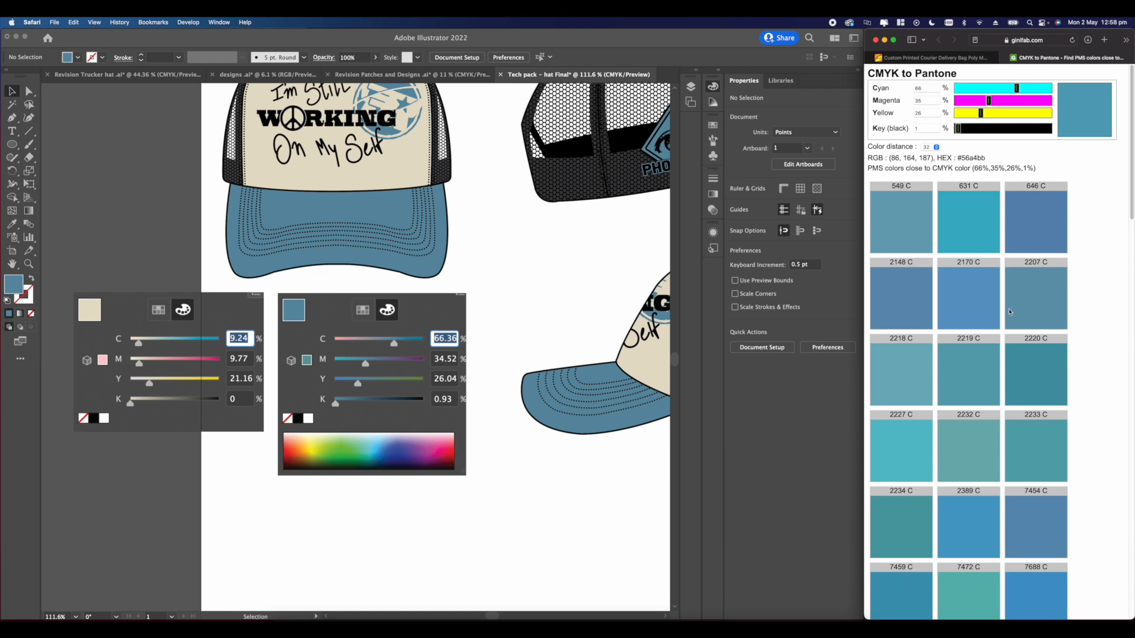
- Look through the matching Pantone swatches and capture the whole grid from 549 C to 7709 C as a screenshot
scroll(1017, 224, down, 8)
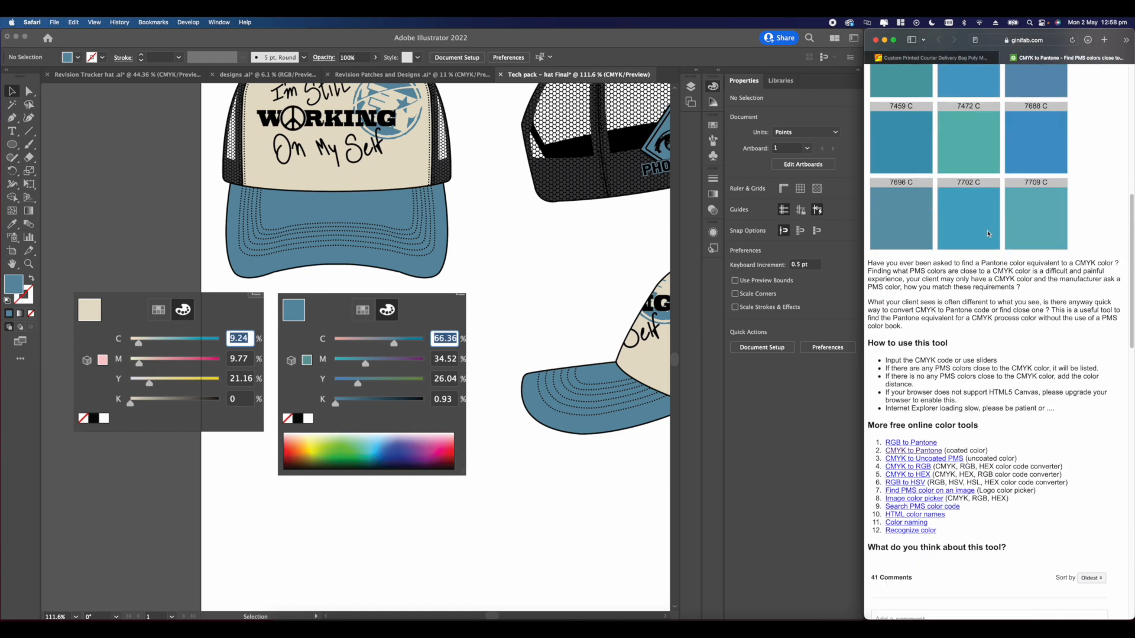
scroll(988, 233, up, 4)
scroll(989, 234, up, 4)
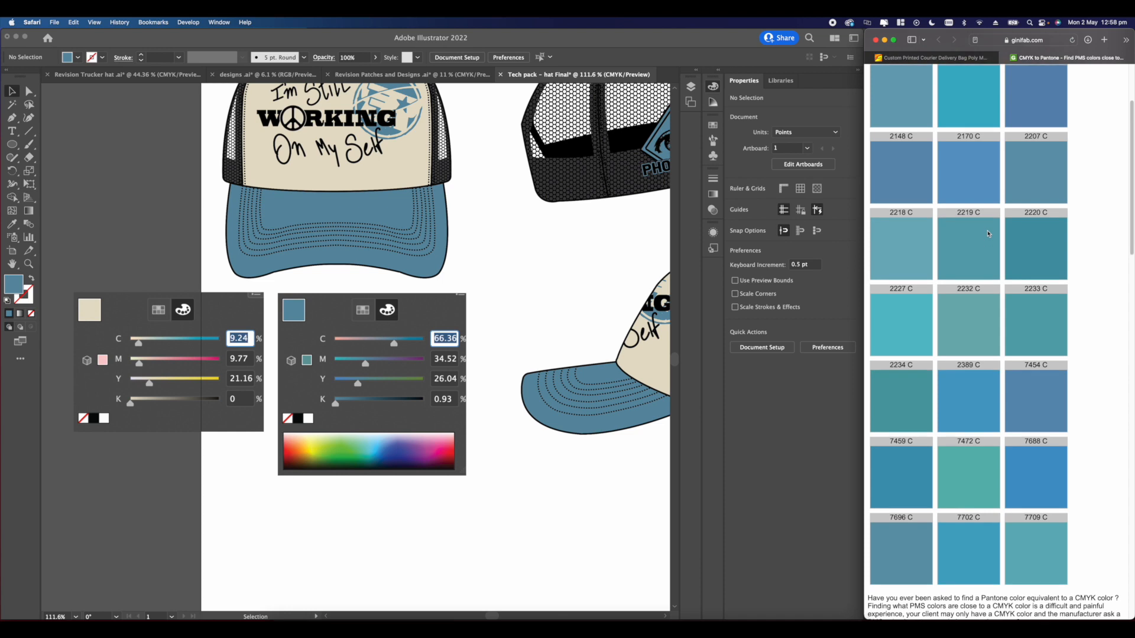
scroll(989, 234, down, 1)
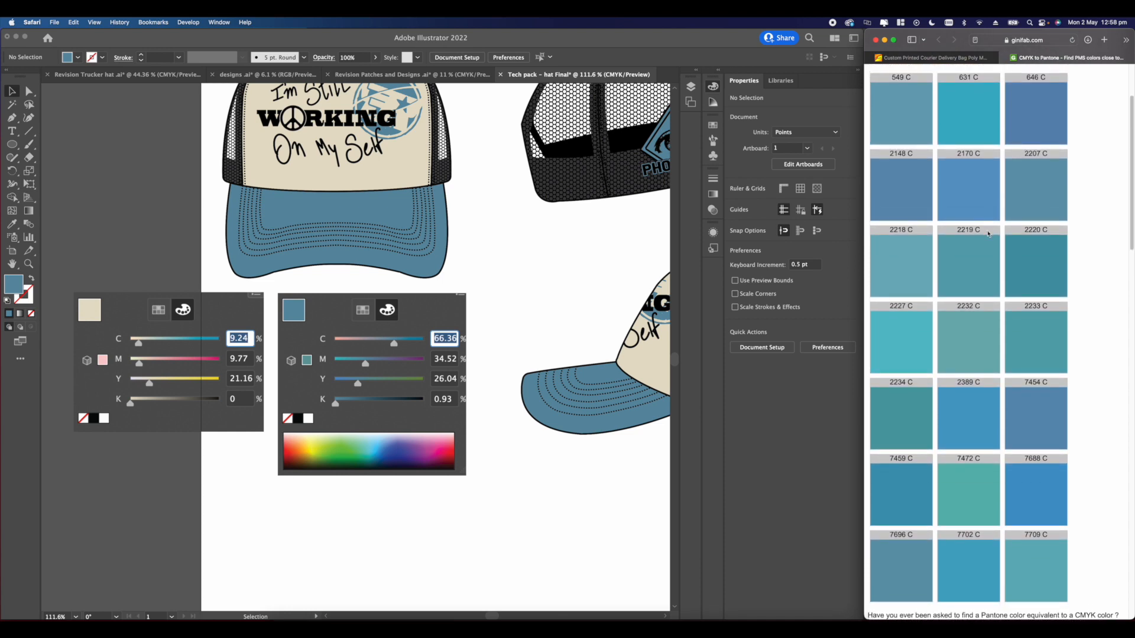
drag(867, 71, 1076, 606)
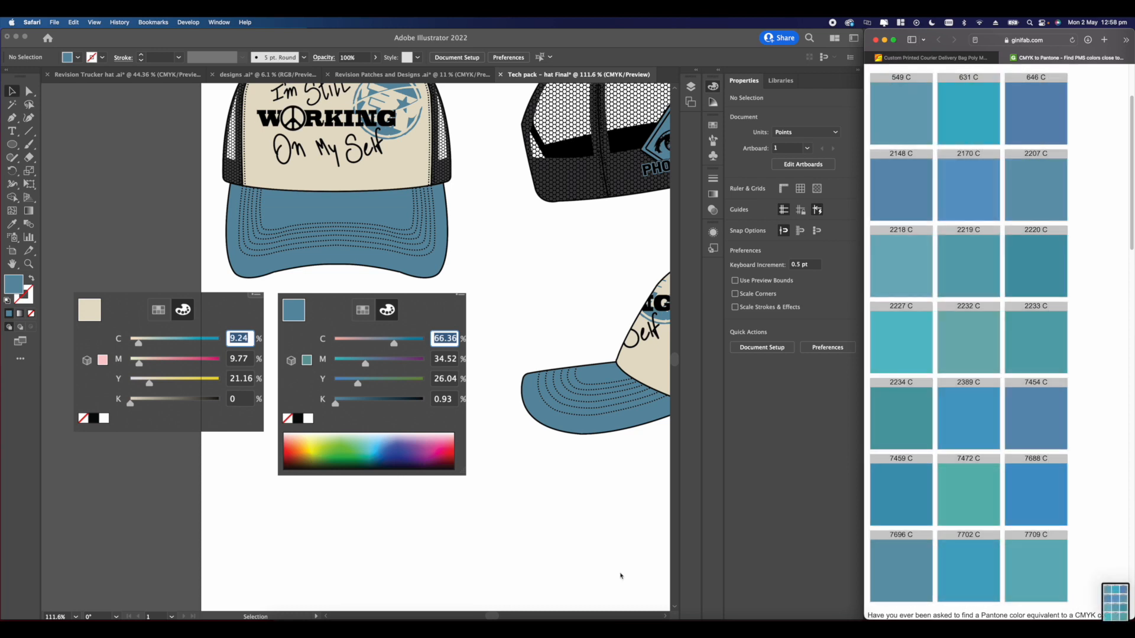
- Place the Pantone swatch screenshot from the Desktop folder on the pasteboard beside the tech pack artboard's left edge
click(620, 576)
click(280, 627)
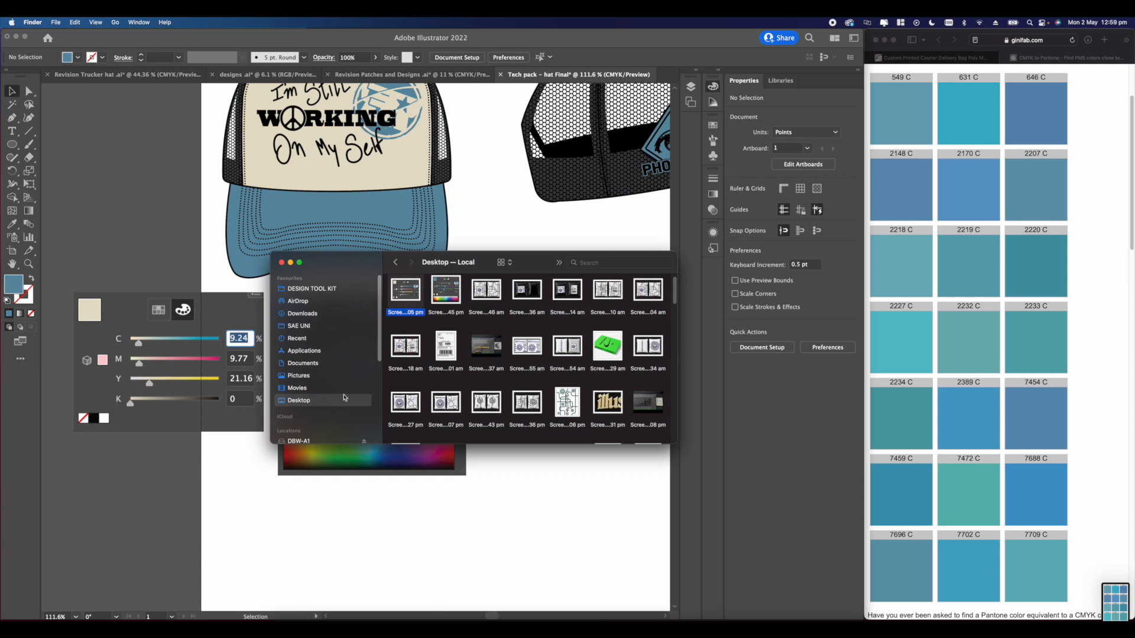
click(324, 387)
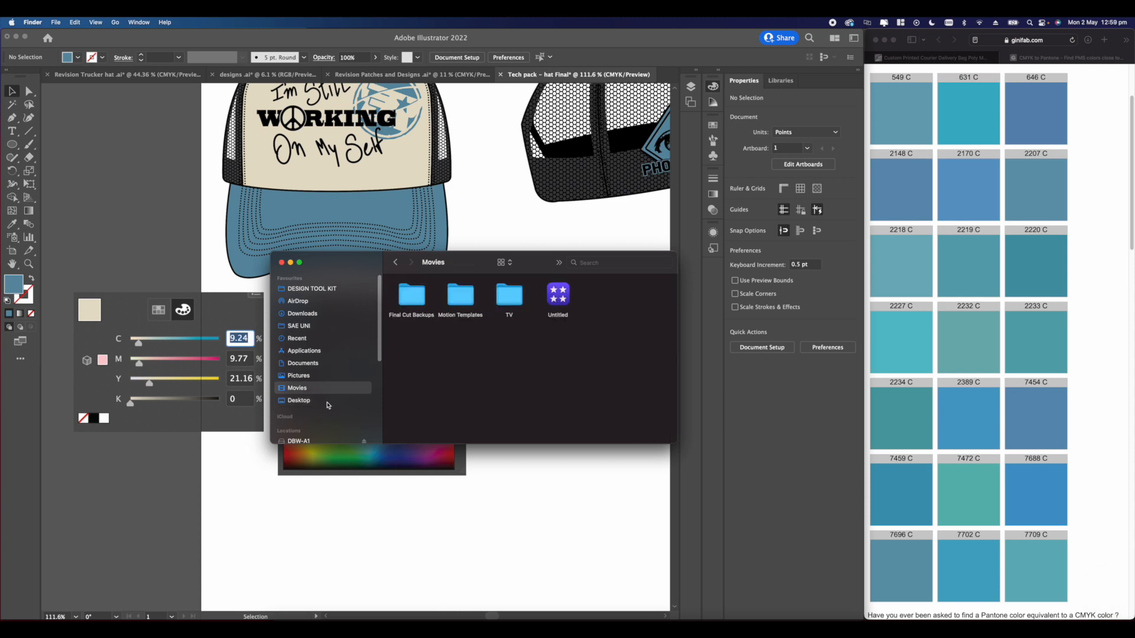
click(330, 400)
drag(405, 290, 125, 255)
scroll(212, 269, down, 8)
drag(211, 269, 124, 282)
click(241, 391)
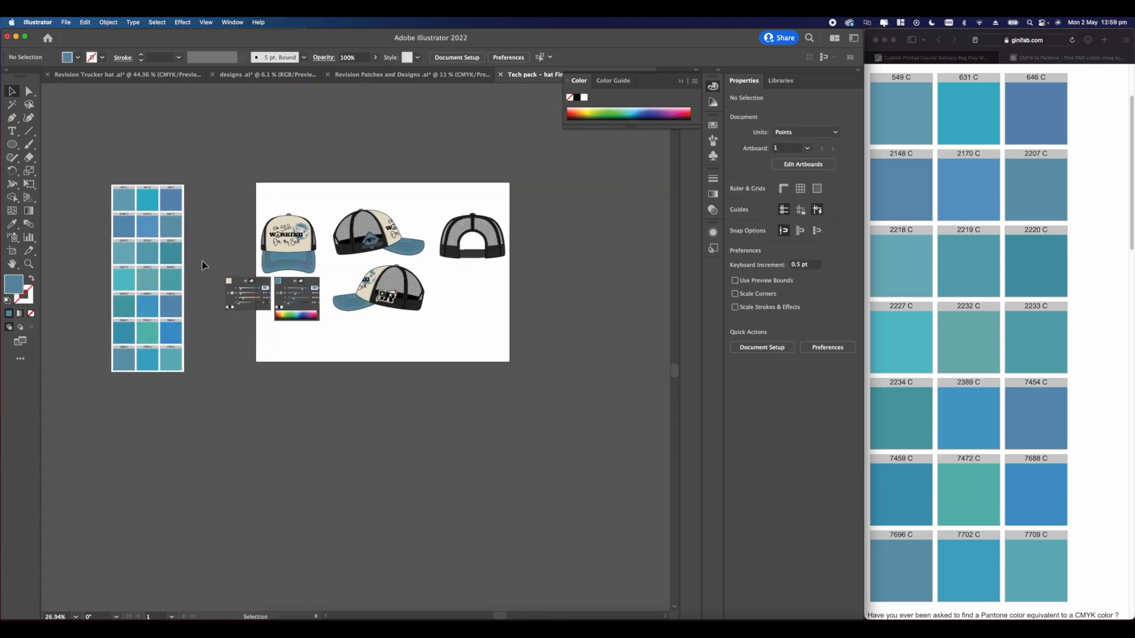
- Draw a rectangle of about 818 by 490 pt around the "I'm Still Working On My Self" artwork on the second artboard
scroll(212, 266, up, 8)
scroll(347, 267, up, 3)
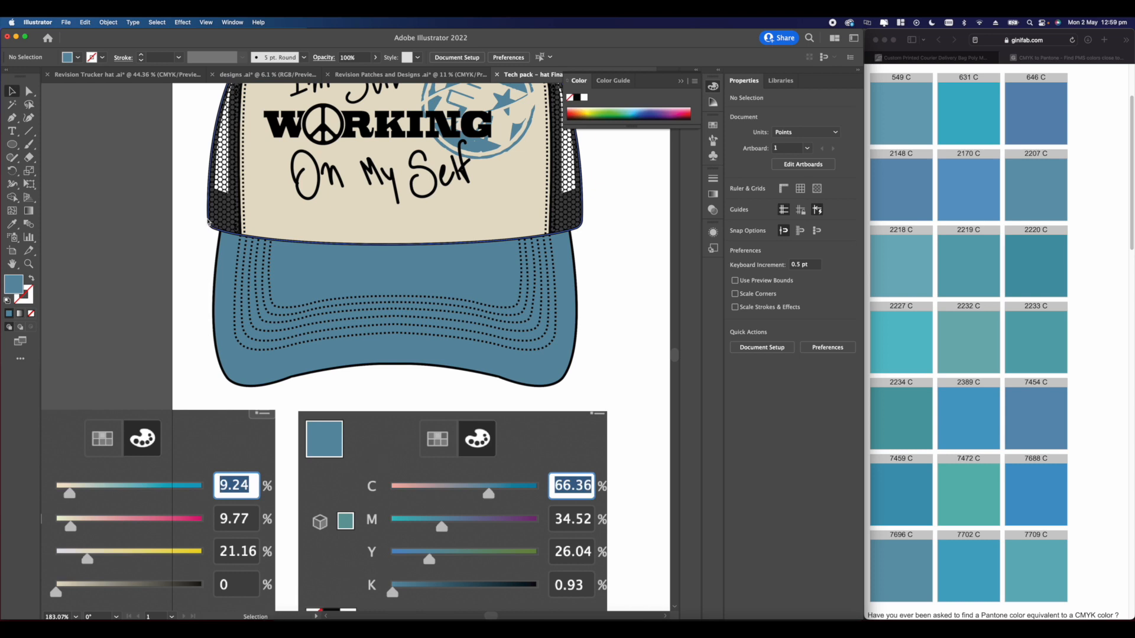
drag(12, 145, 35, 146)
scroll(223, 212, left, 5)
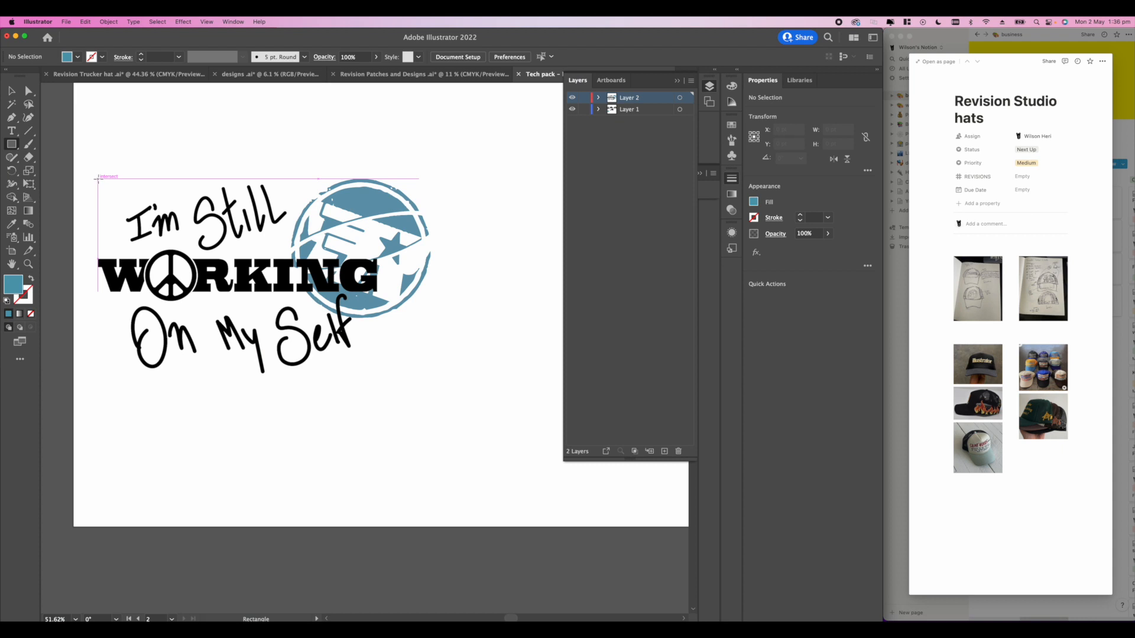
drag(98, 179, 433, 379)
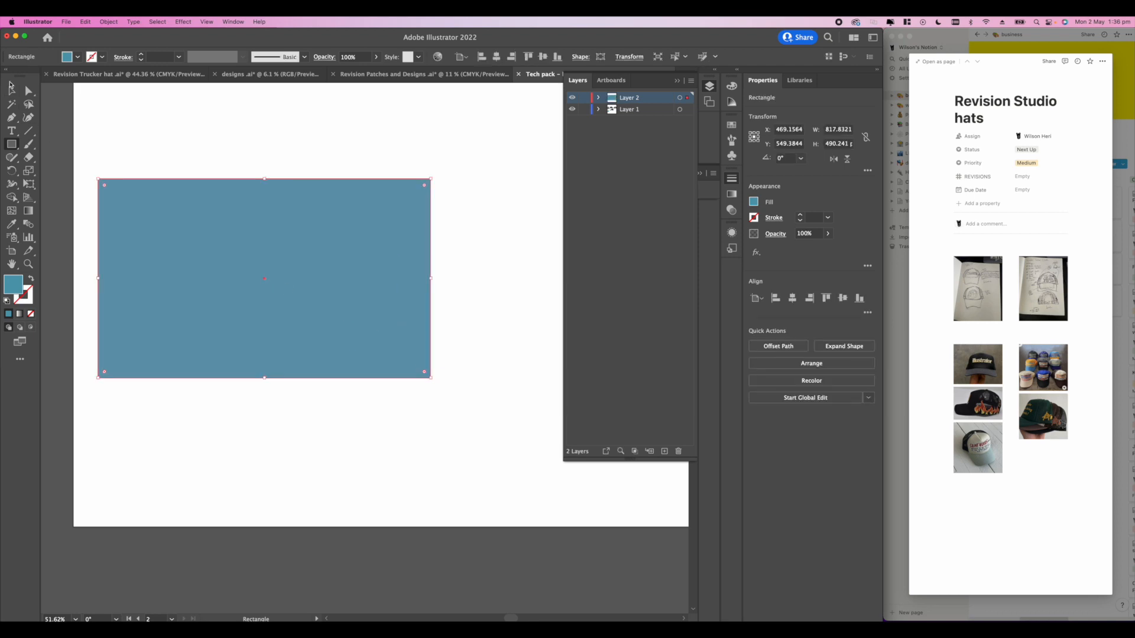
- Give the rectangle over the artwork a 4 pt stroke and no fill
click(11, 91)
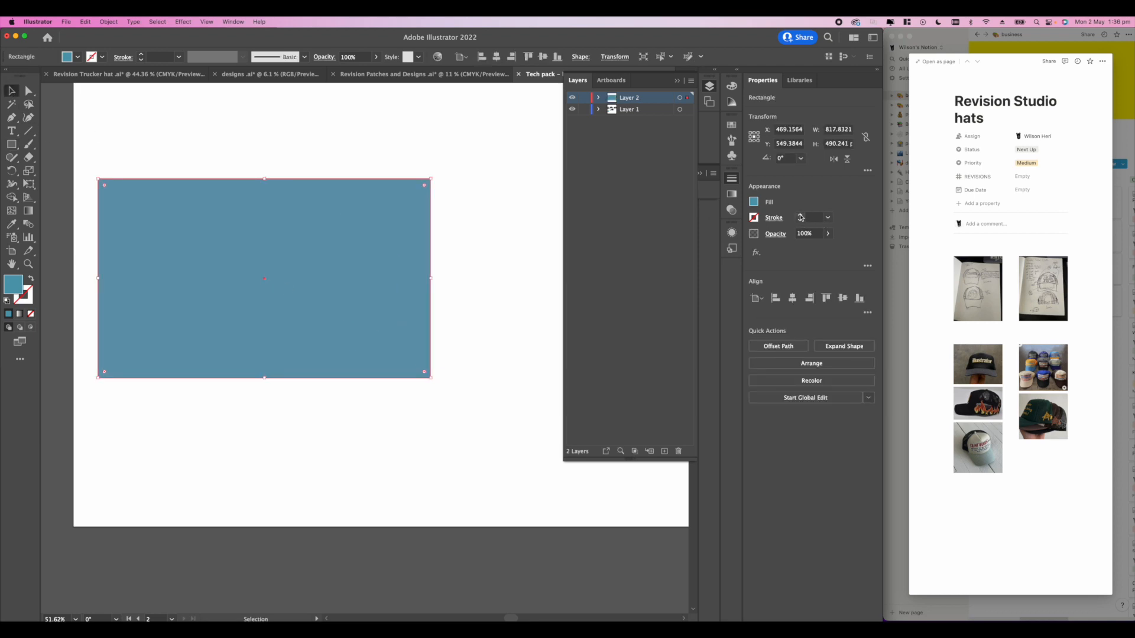
click(802, 216)
click(754, 203)
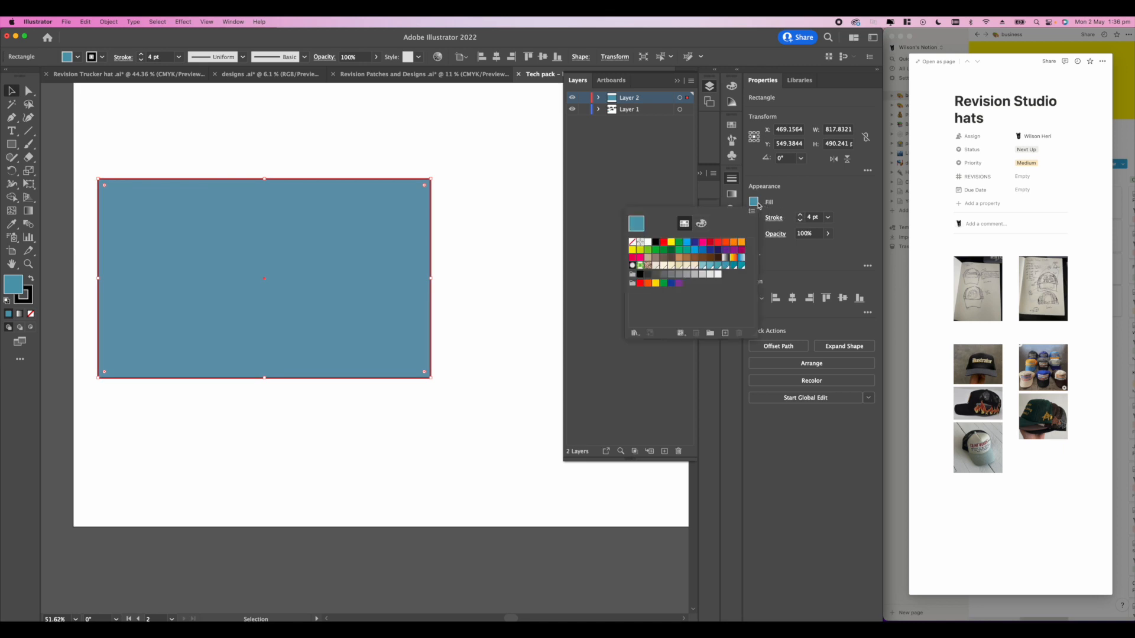
click(633, 242)
key(Escape)
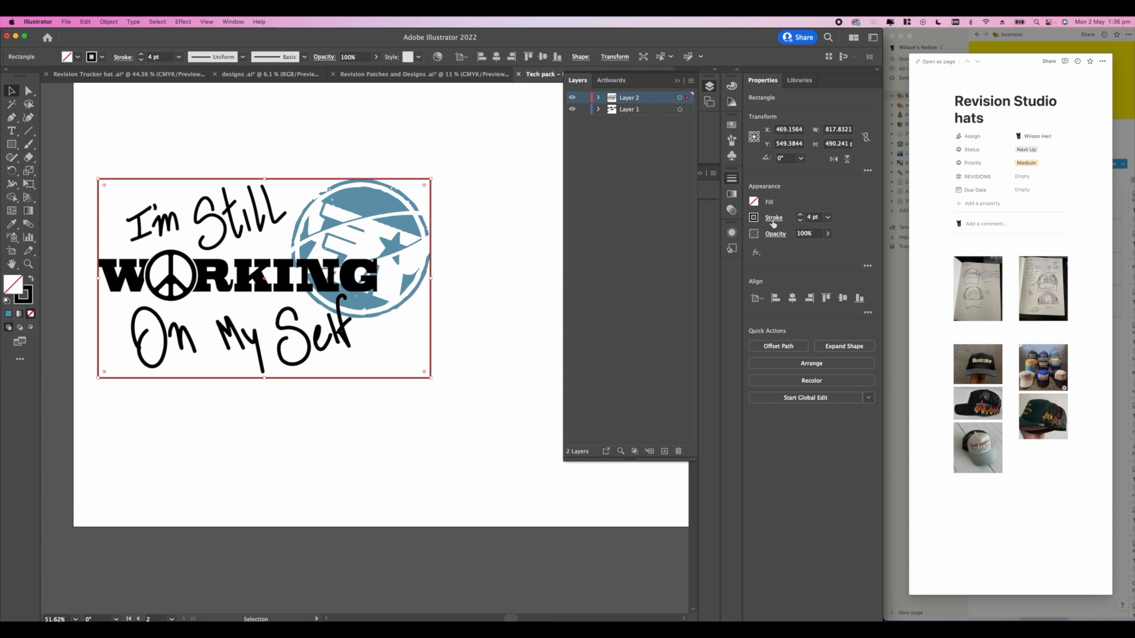
- Lower the outline rectangle's opacity to 32% and deselect it
click(827, 234)
drag(828, 247, 807, 251)
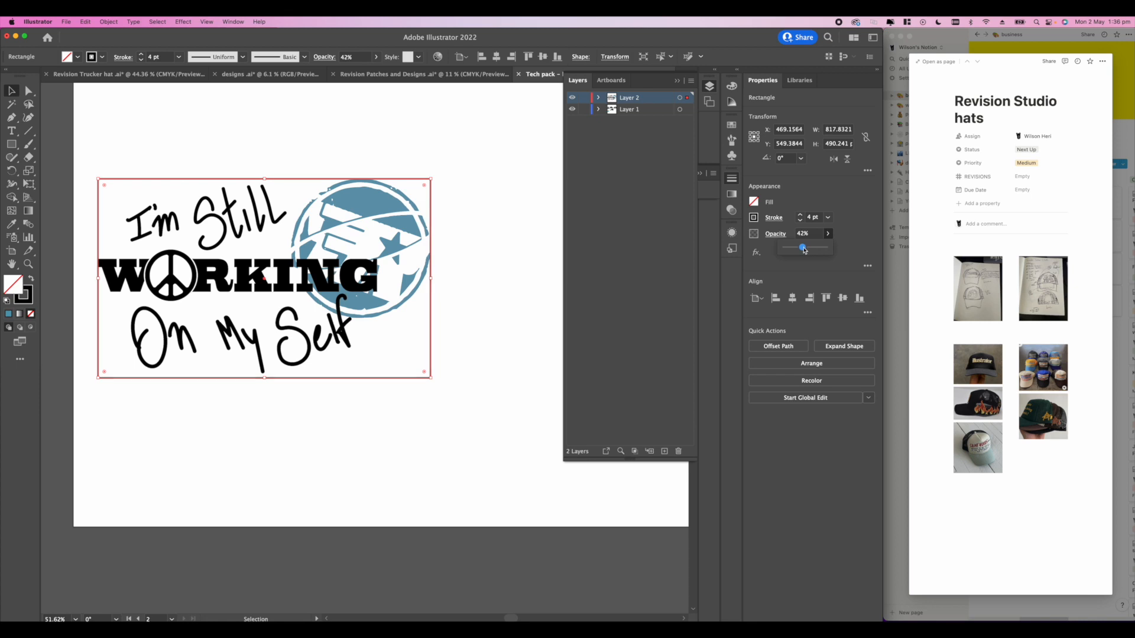
click(514, 221)
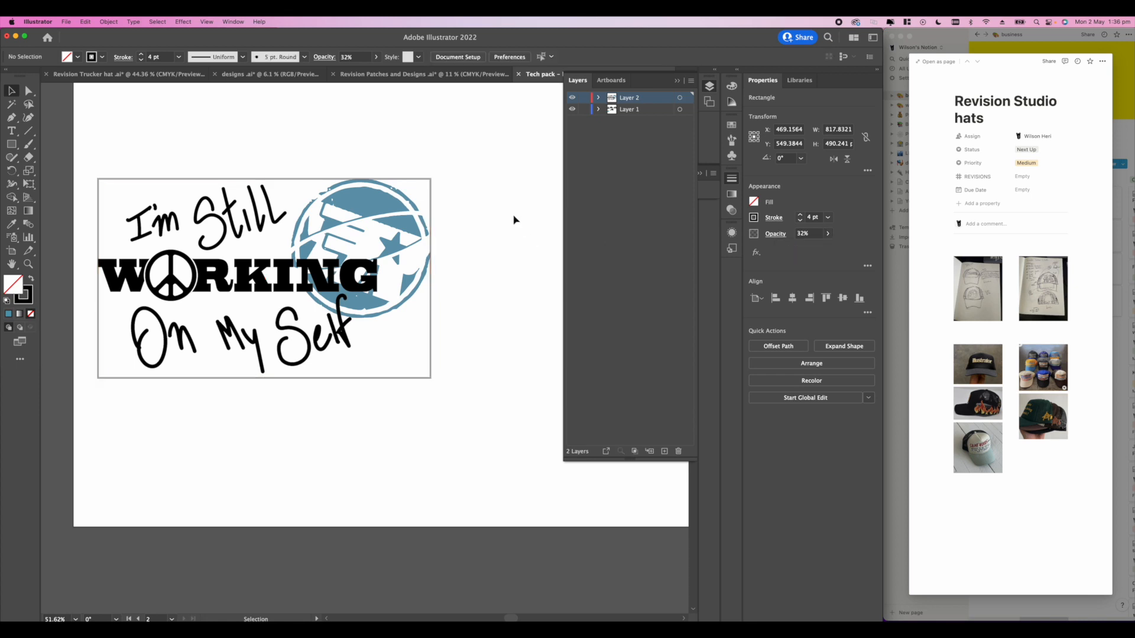
- Pull the rectangle's bottom edge up to fit the artwork, making it about 479 pt high
scroll(433, 210, down, 2)
scroll(432, 209, left, 2)
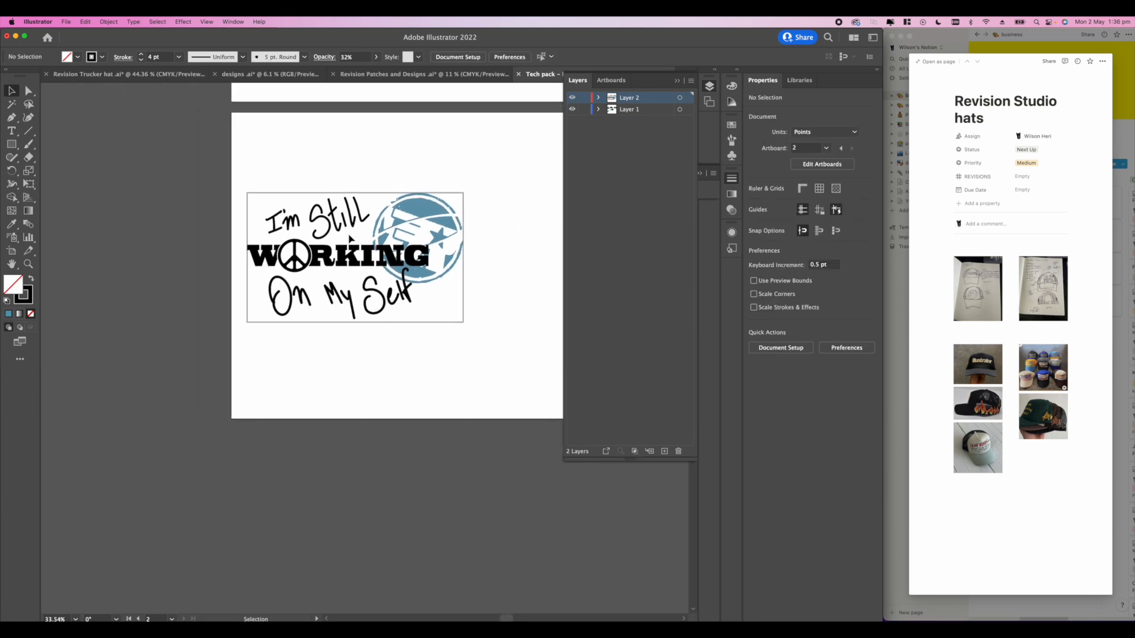
scroll(481, 215, up, 3)
scroll(390, 313, left, 2)
scroll(337, 379, up, 2)
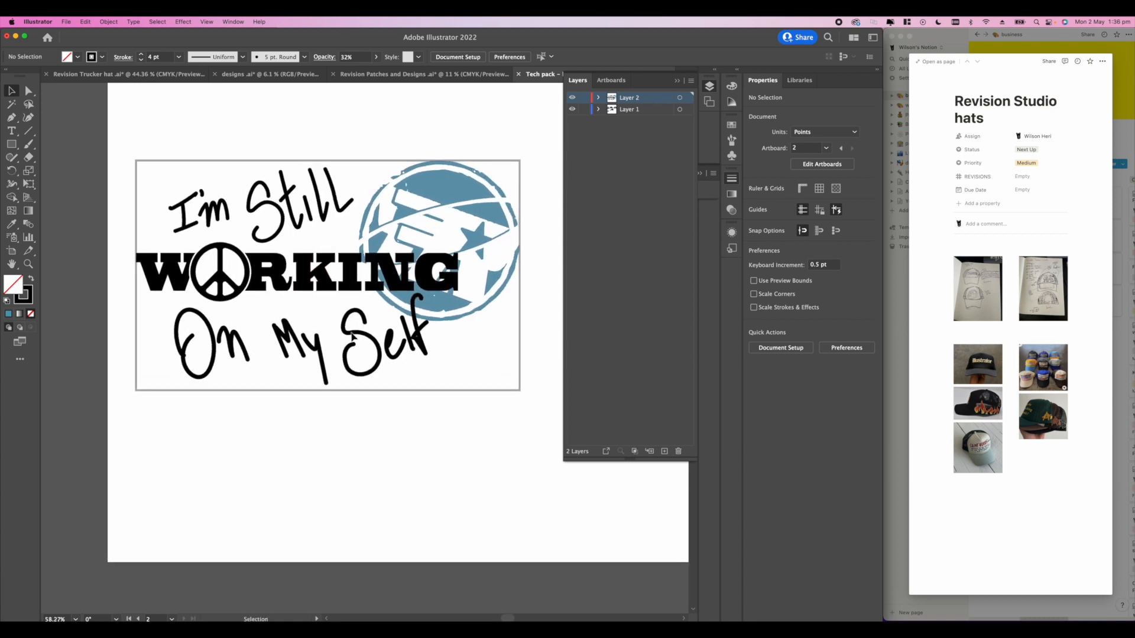
click(336, 390)
drag(328, 391, 328, 384)
click(377, 390)
scroll(378, 379, down, 3)
scroll(401, 376, down, 1)
- Change the stroke colour of the rectangle around the artwork to red
scroll(492, 237, up, 3)
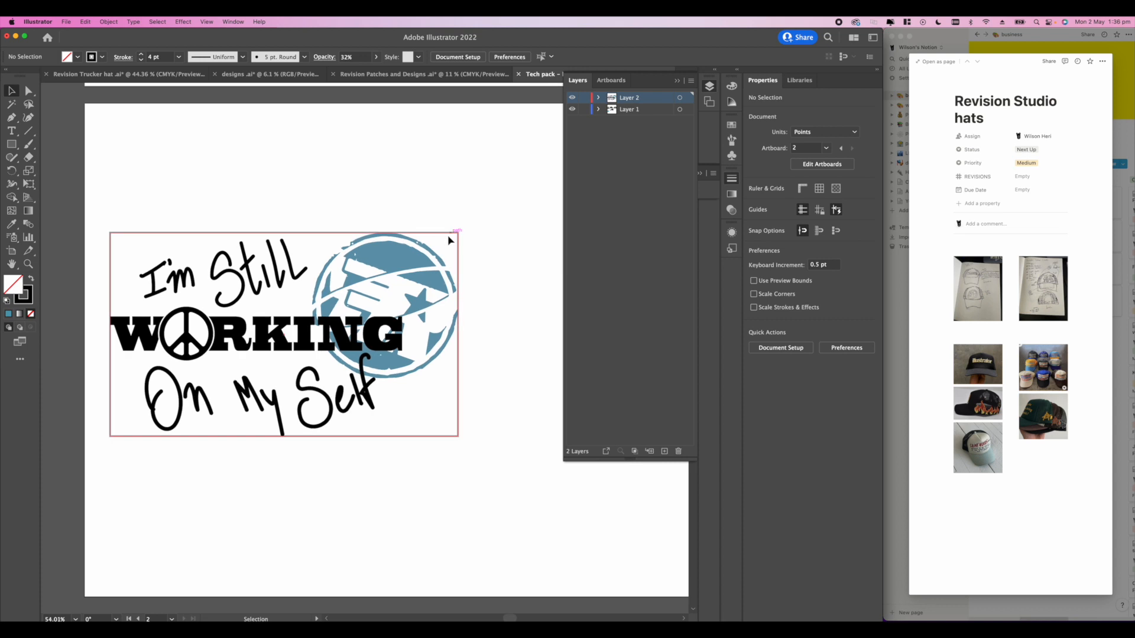
click(453, 237)
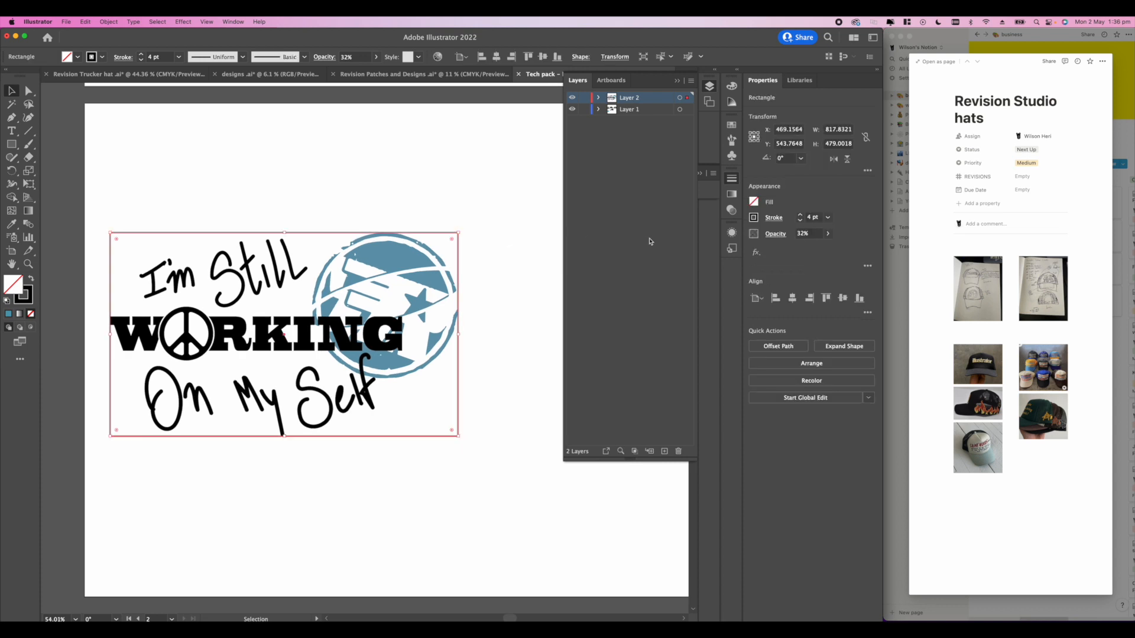
click(755, 217)
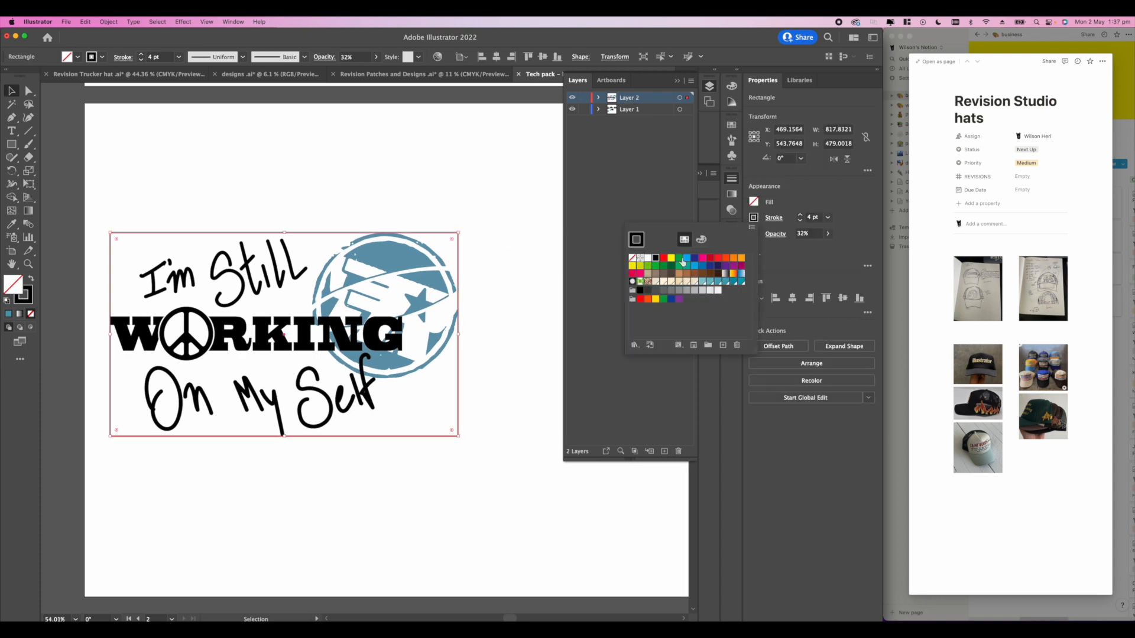
click(663, 258)
click(498, 253)
click(498, 253)
- Add the text label "11 Cm" below the red rectangle
scroll(499, 246, down, 3)
scroll(450, 302, up, 2)
scroll(397, 360, up, 5)
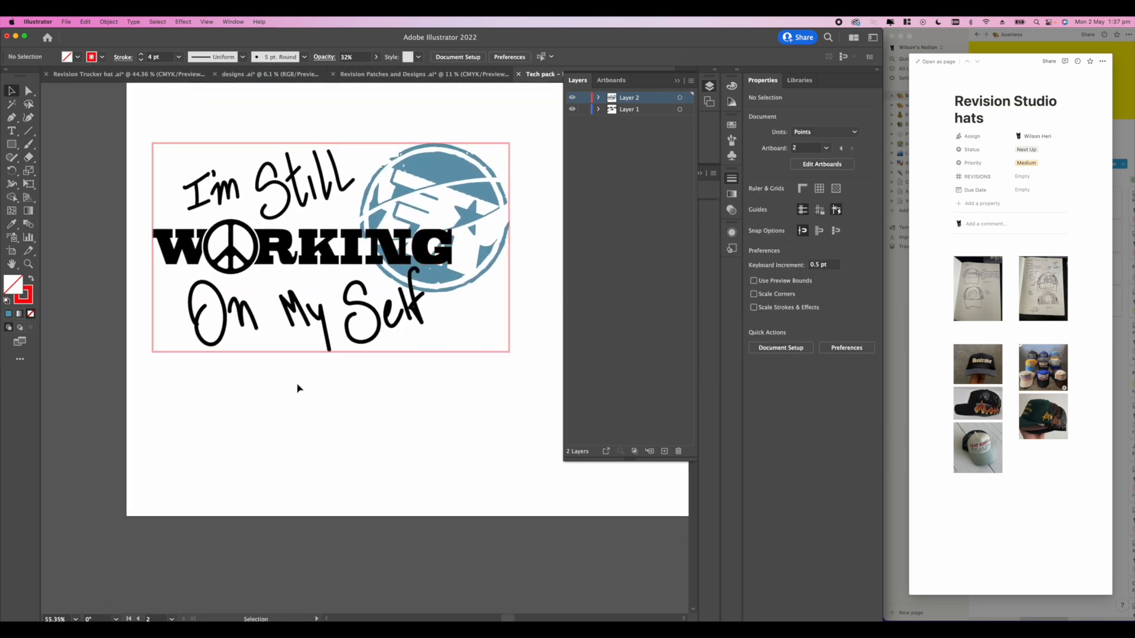
scroll(313, 366, up, 1)
key(t)
click(253, 392)
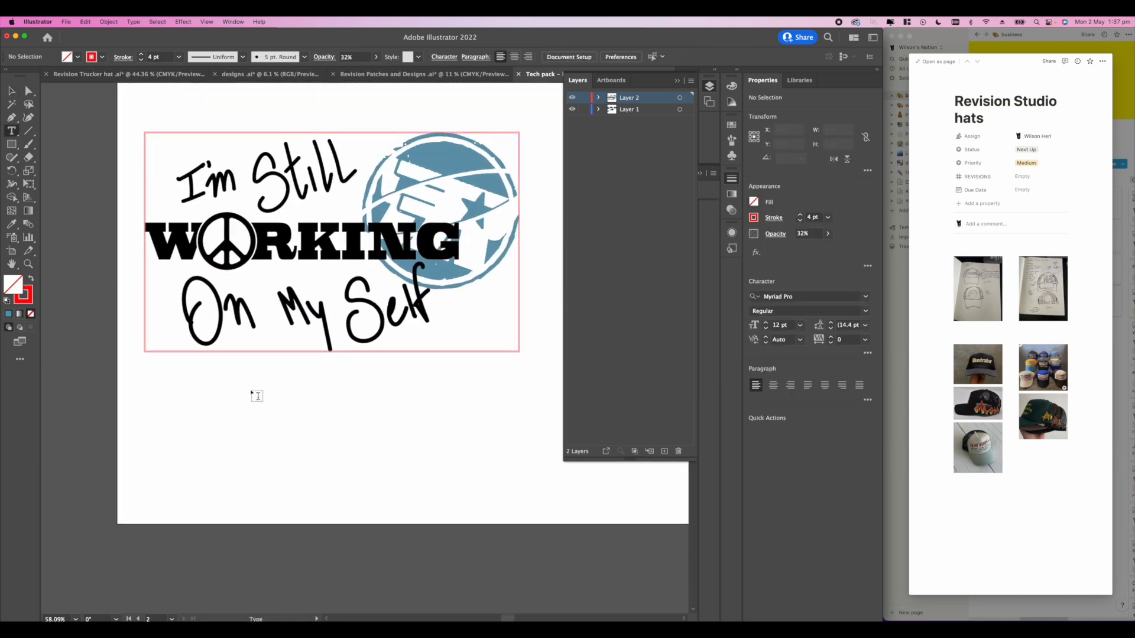
text(11)
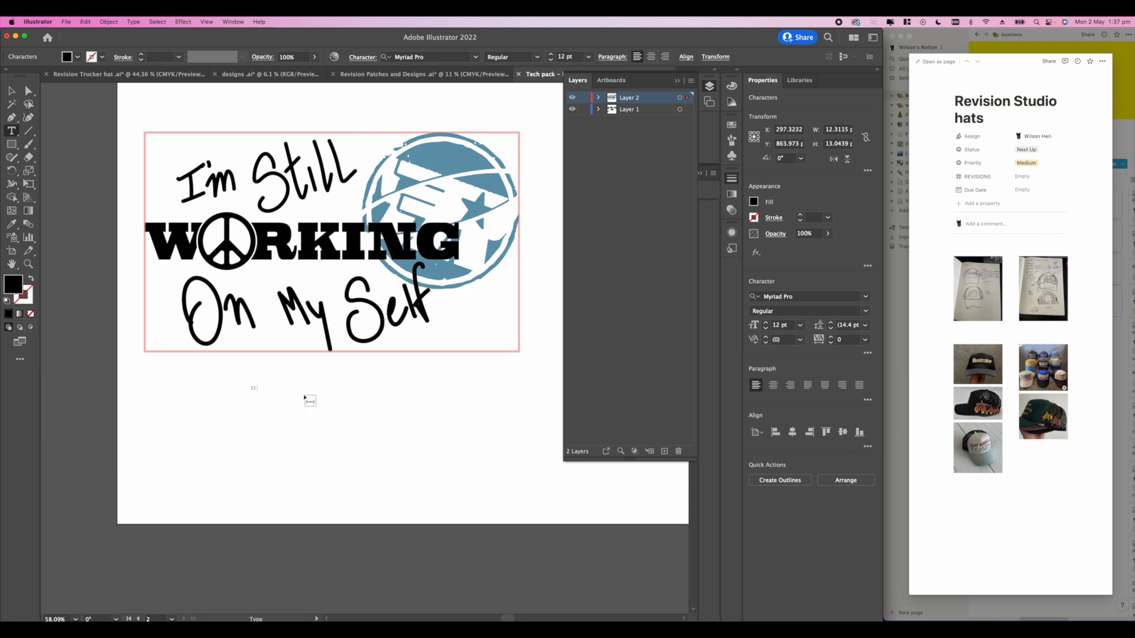
click(10, 93)
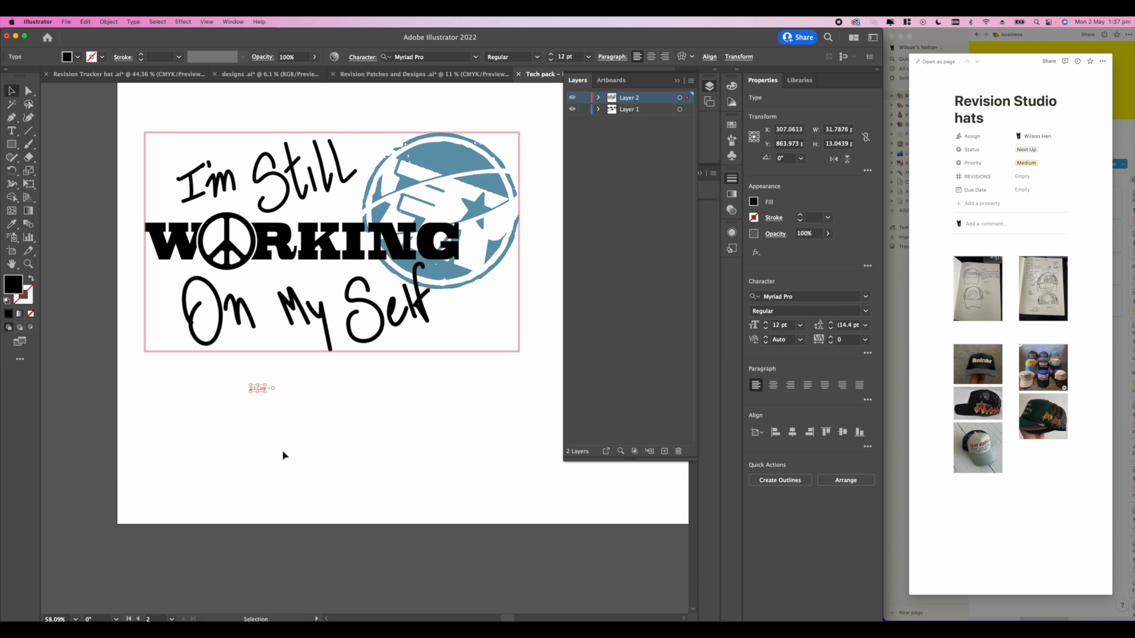
- Scale the small measurement label below the rectangle up to about 51.5 pt text
scroll(284, 456, down, 2)
scroll(284, 456, right, 2)
click(240, 360)
click(225, 337)
drag(227, 338, 278, 358)
click(309, 368)
- Correct the unit in the measurement label to lowercase so it reads "11 cm"
scroll(209, 352, up, 5)
double_click(296, 341)
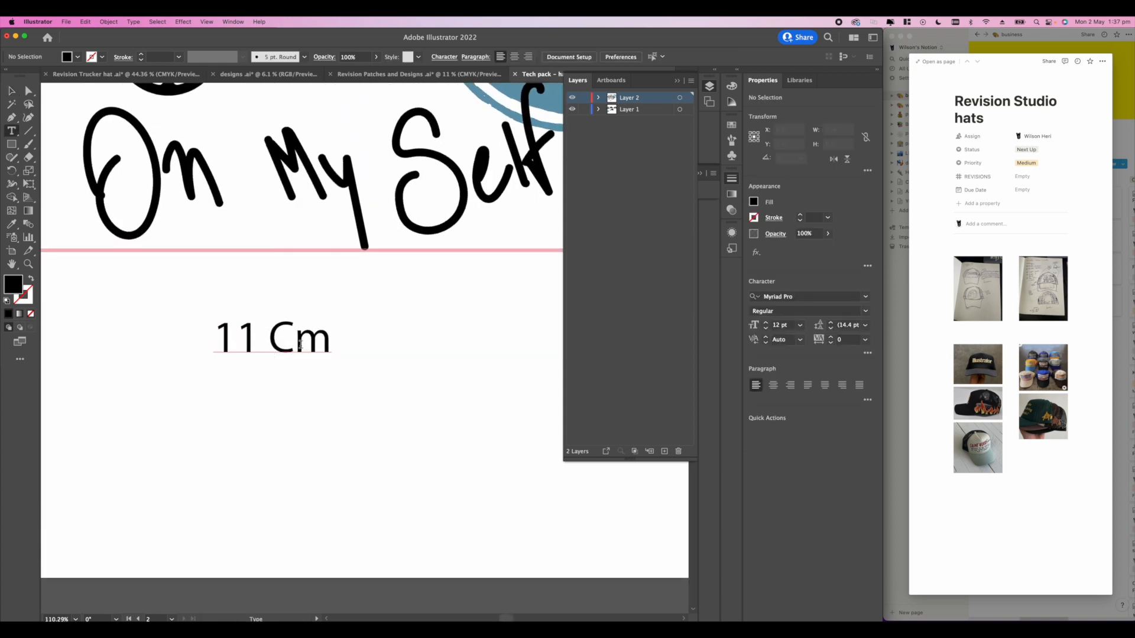
key(BackSpace)
text(cm)
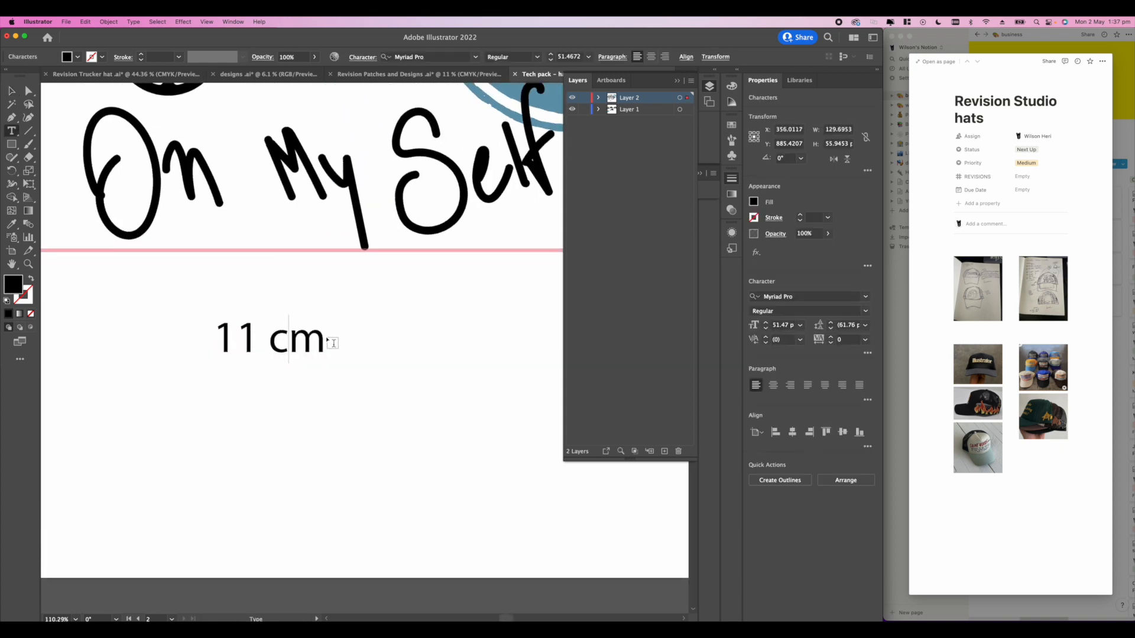
- Extend the measurement label to read "11 cm wide" and place it directly below the red rectangle at about 55.5 pt
text( wide)
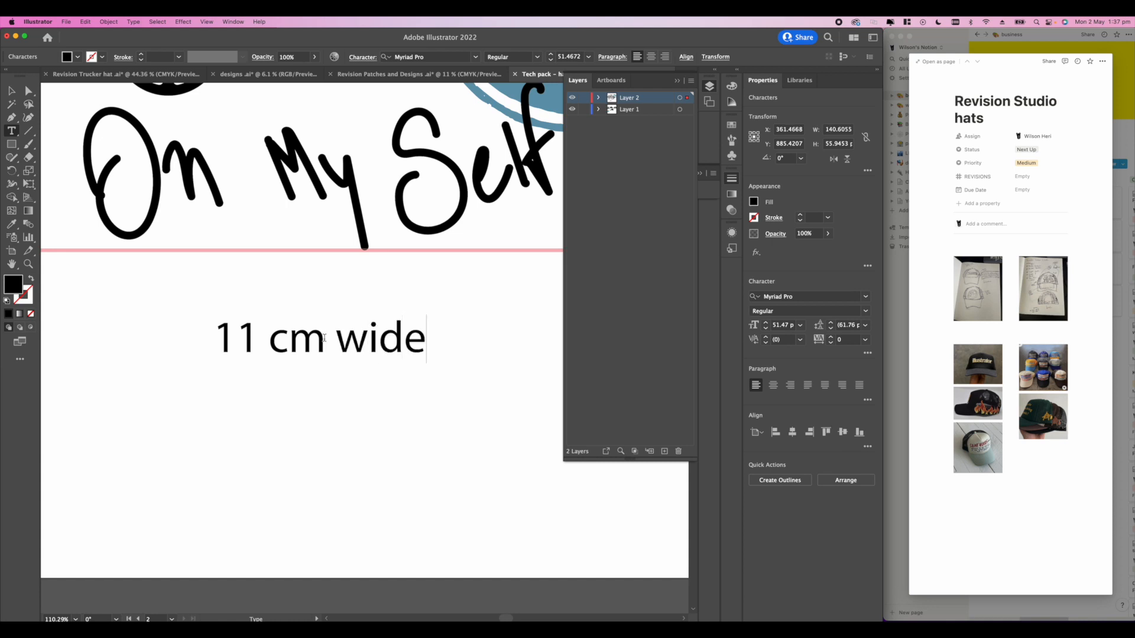
click(11, 91)
scroll(327, 302, down, 5)
scroll(335, 324, right, 2)
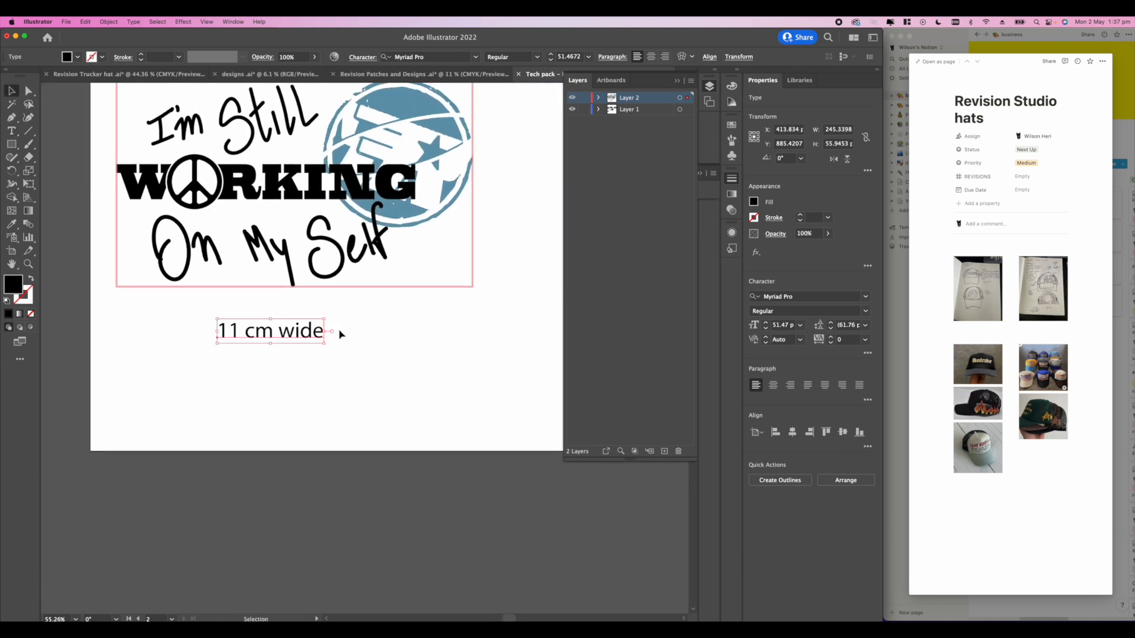
drag(325, 321, 280, 309)
key(super+shift+a)
- Copy the "11 cm wide" label to the right of the red rectangle and change its text to "Match Width"
scroll(274, 299, up, 4)
click(385, 329)
scroll(375, 316, down, 4)
scroll(355, 331, up, 2)
drag(328, 351, 321, 350)
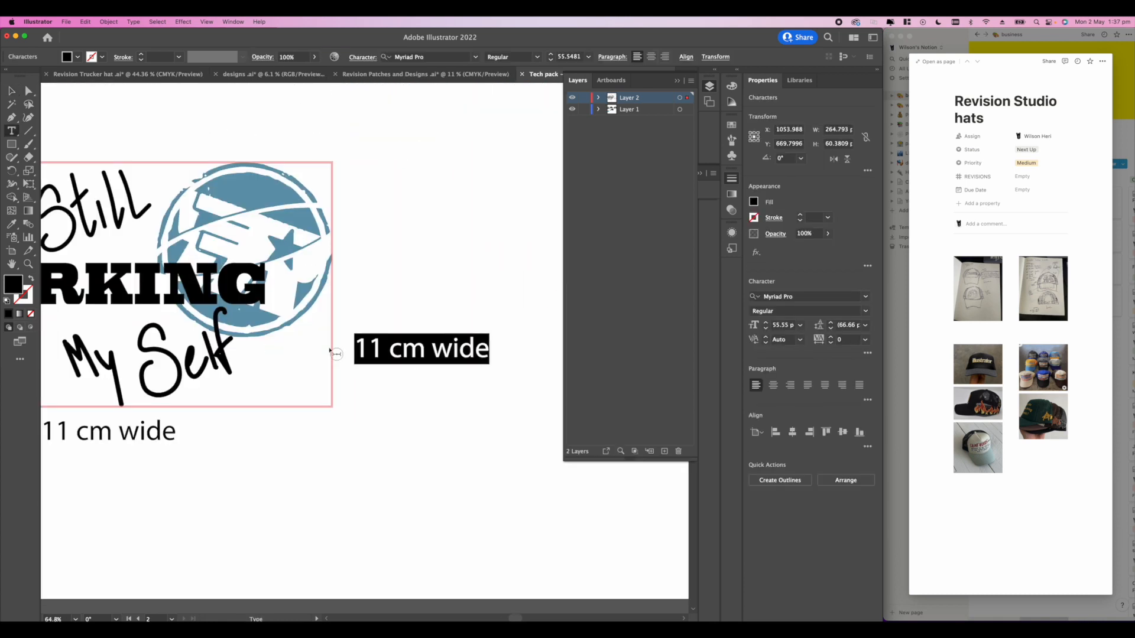
text(Match)
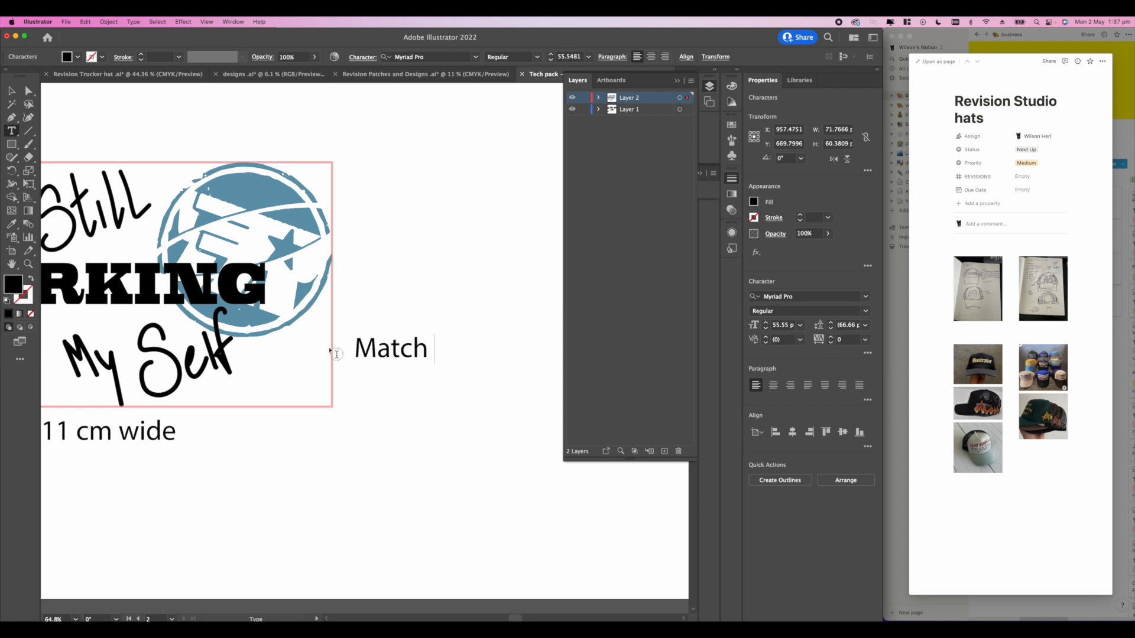
text( Wid)
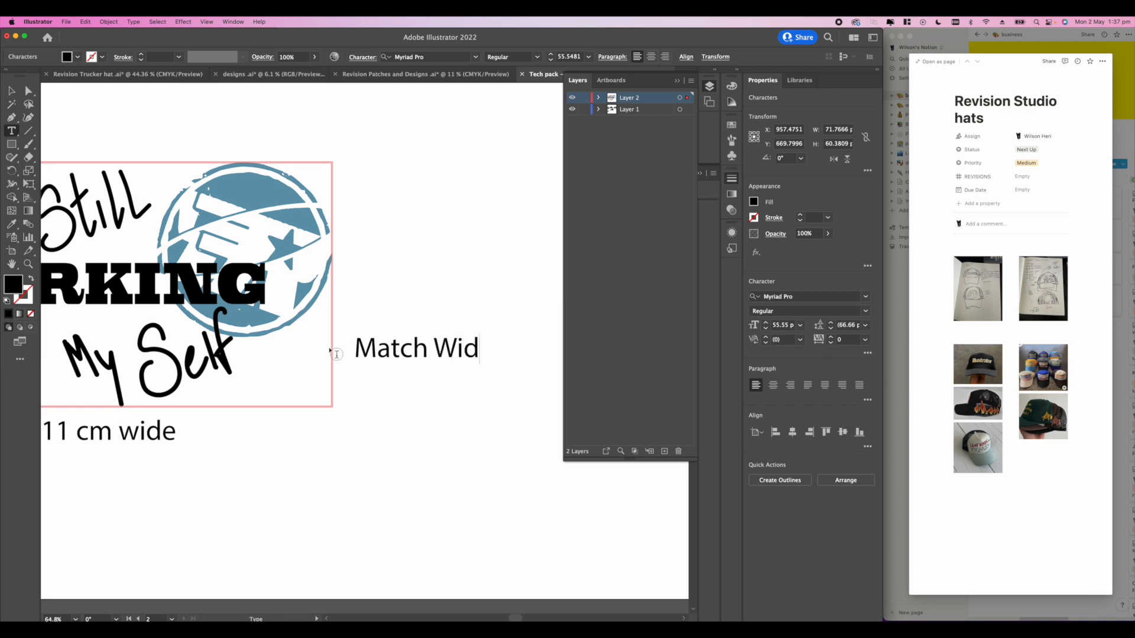
text(th)
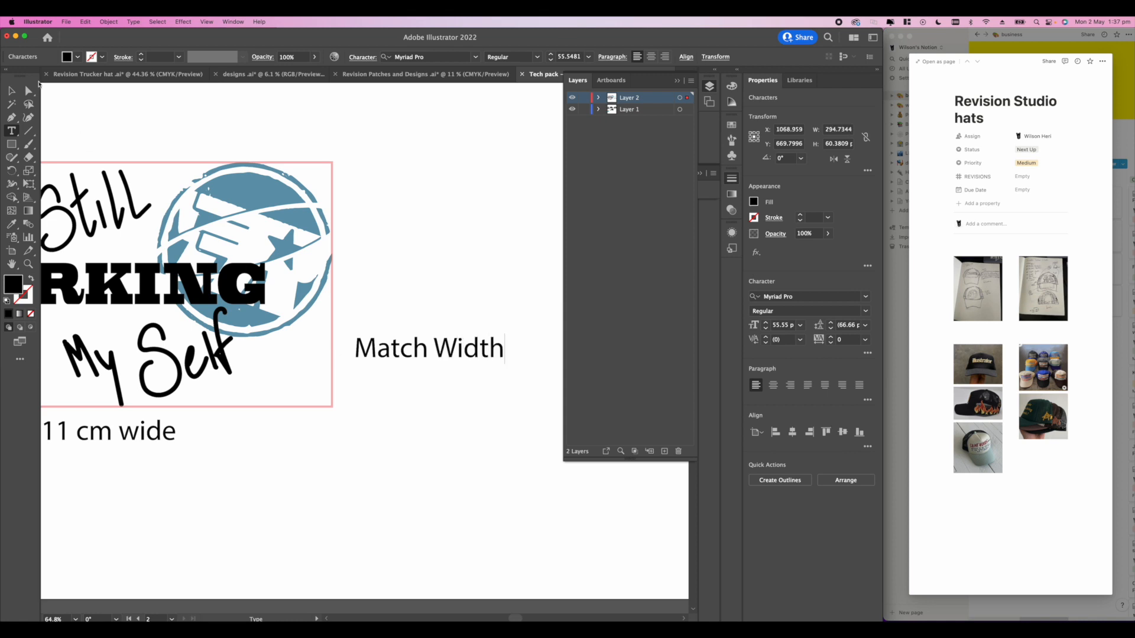
click(13, 92)
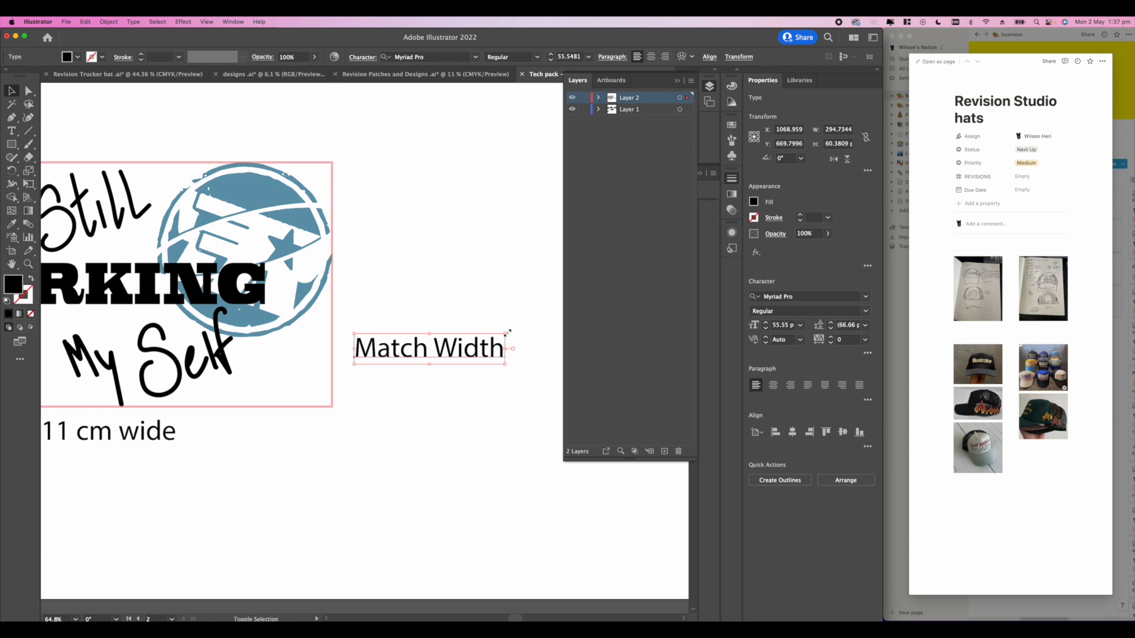
- Rotate the "Match Width" label to 270° and place it vertically along the red rectangle's right edge
drag(508, 329, 354, 264)
click(362, 347)
drag(353, 358, 439, 388)
scroll(414, 328, down, 3)
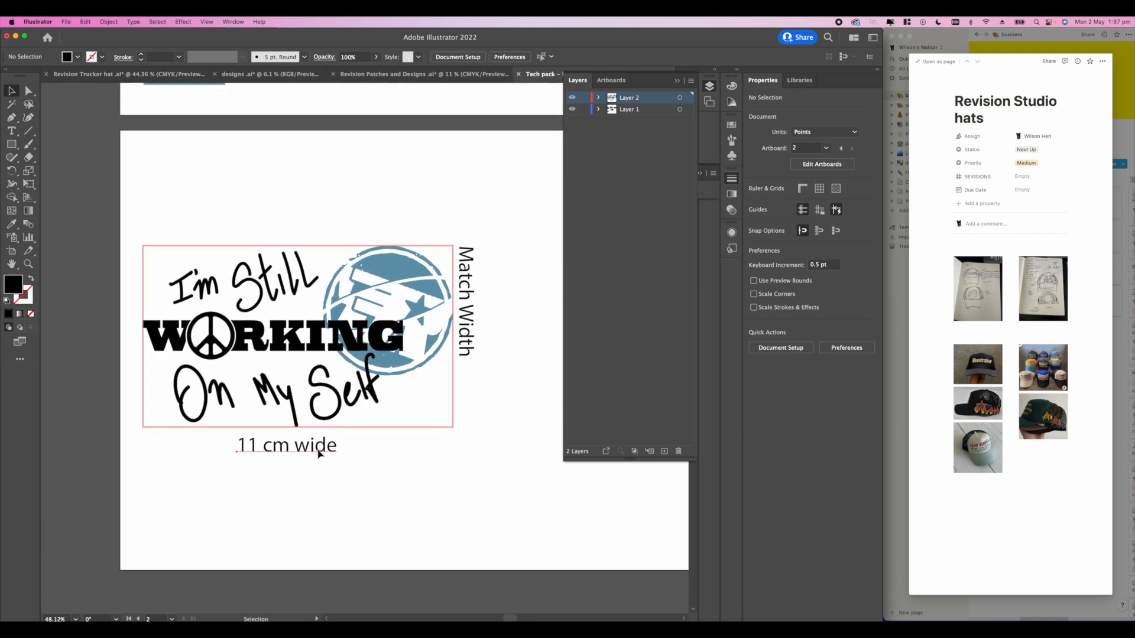
- Apply the red rectangle's appearance to the "11 cm wide" and "Match Width" labels with the Eyedropper
click(319, 450)
shift+click(454, 340)
scroll(108, 415, up, 2)
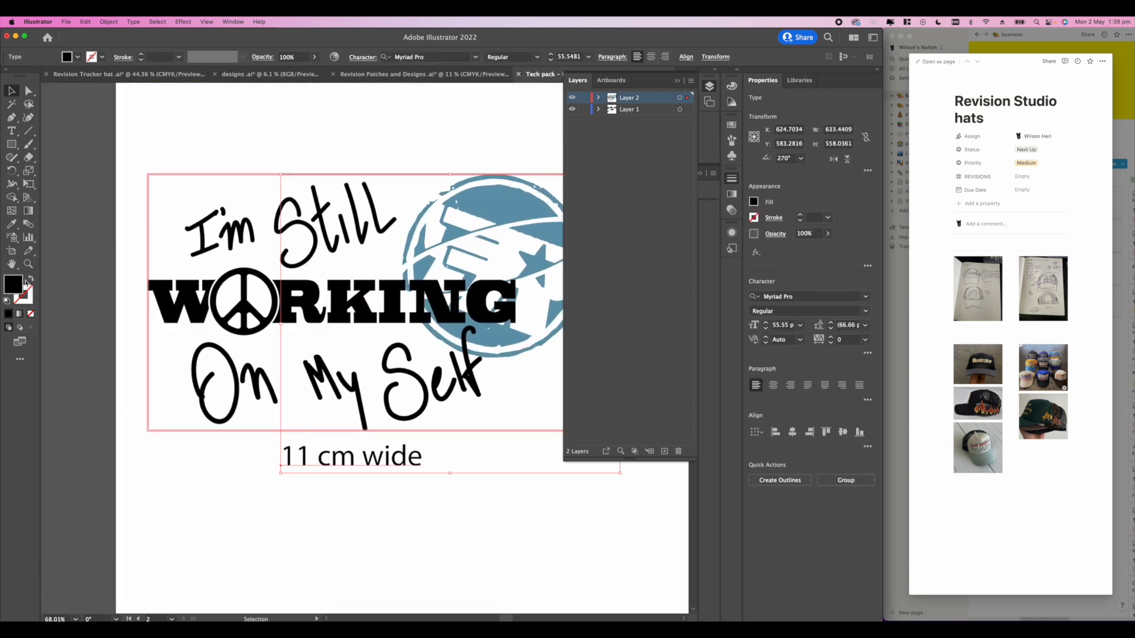
click(12, 225)
scroll(178, 163, up, 3)
click(135, 183)
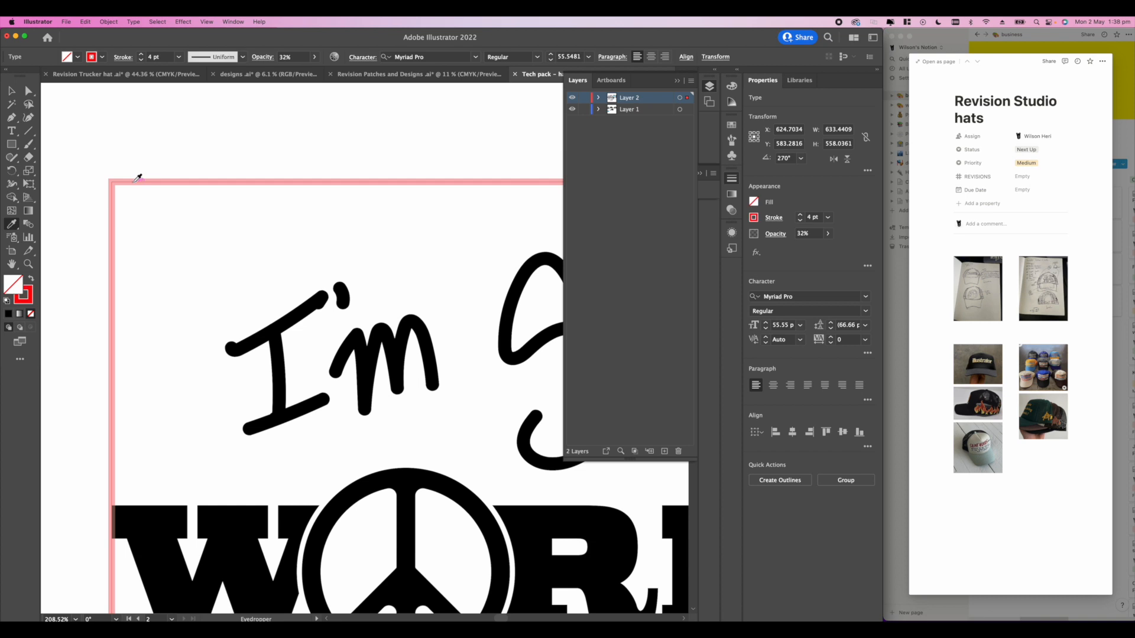
scroll(107, 166, down, 4)
click(12, 90)
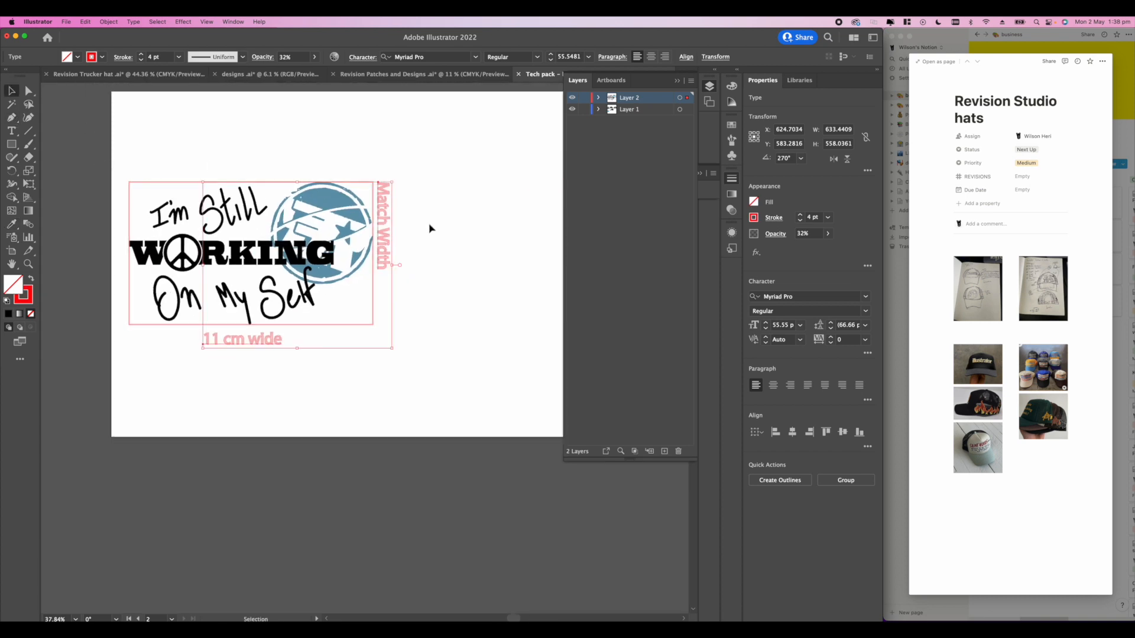
- Fill both measurement labels with red and remove their stroke
click(754, 203)
click(717, 244)
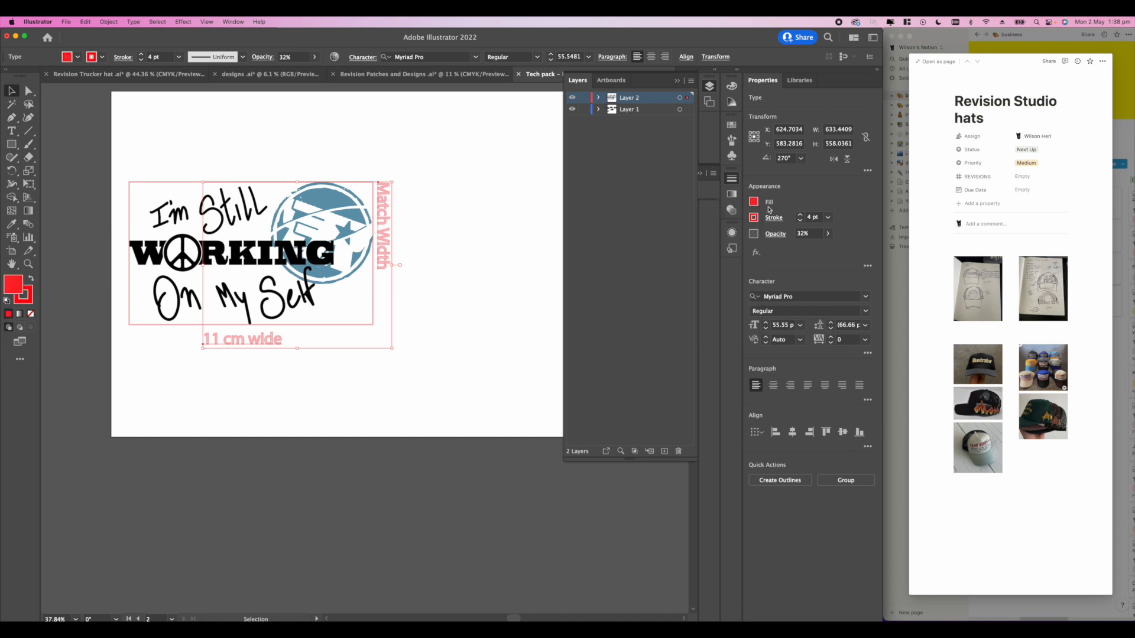
click(753, 218)
click(632, 258)
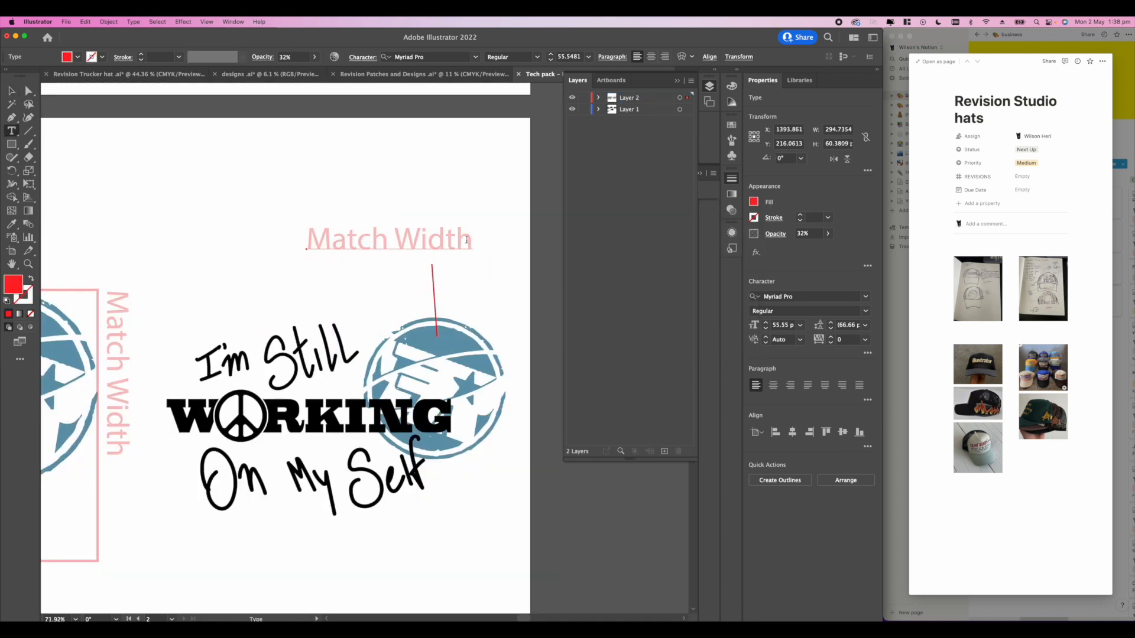
- Change the copied "Match Width" label above the line pointing to the blue emblem to "Screen Print"
drag(471, 238, 287, 232)
text(Sc)
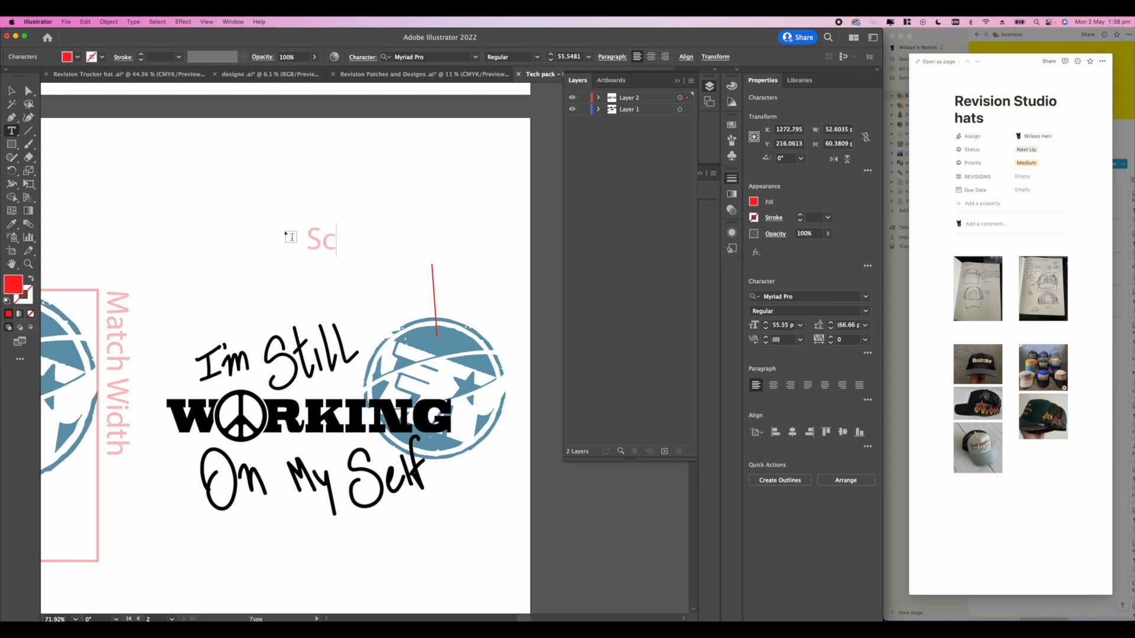
text(reen Print)
click(11, 91)
scroll(435, 264, up, 1)
- Duplicate the "Screen Print" label to below the unframed artwork
drag(422, 236, 361, 428)
scroll(448, 240, down, 4)
click(389, 449)
scroll(388, 447, up, 4)
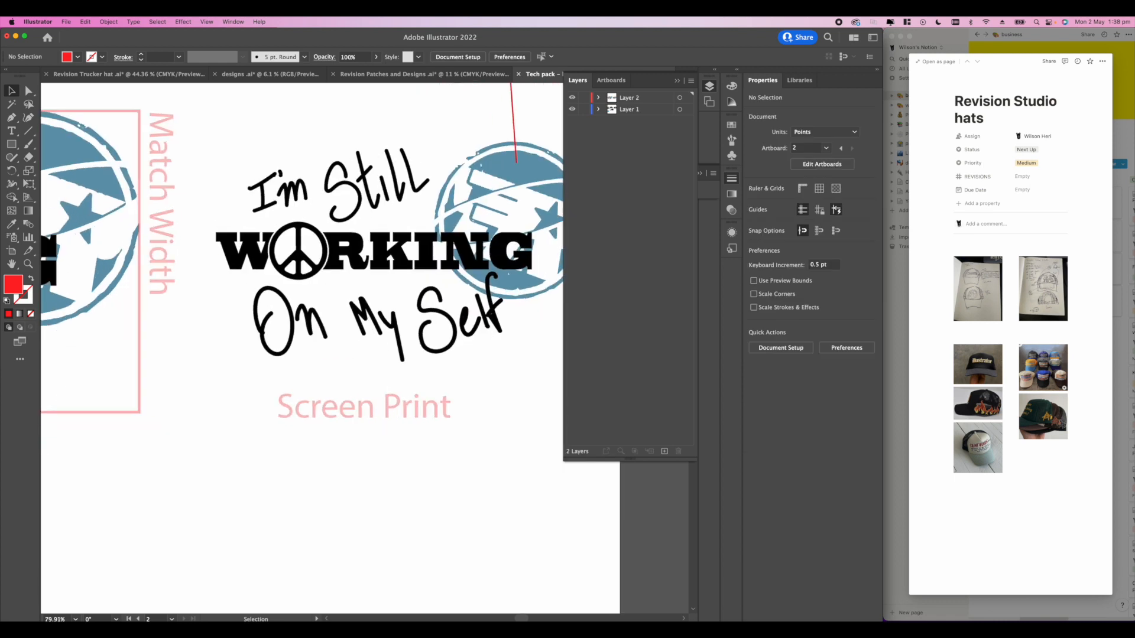
- Switch to Safari and open a new browser tab
key(super+Tab)
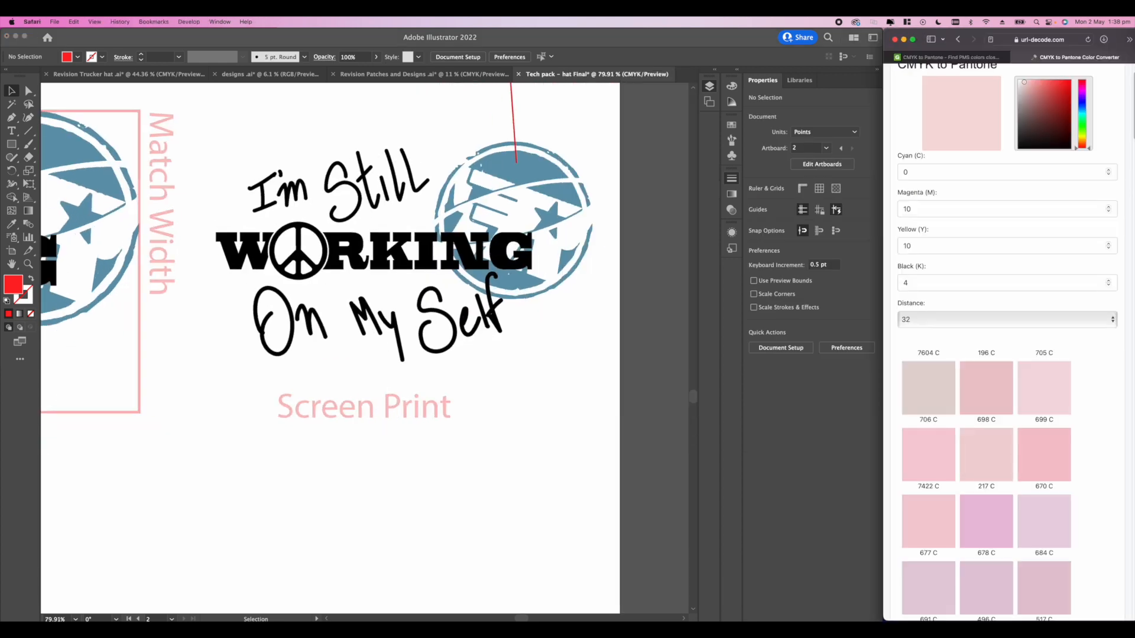
click(1130, 39)
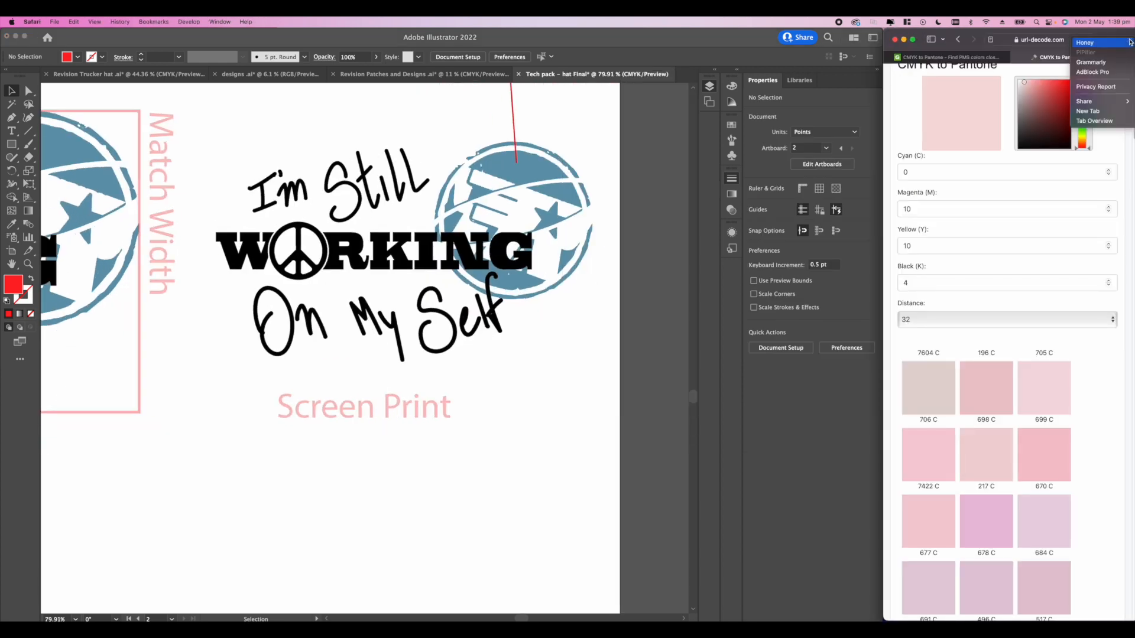
click(1084, 110)
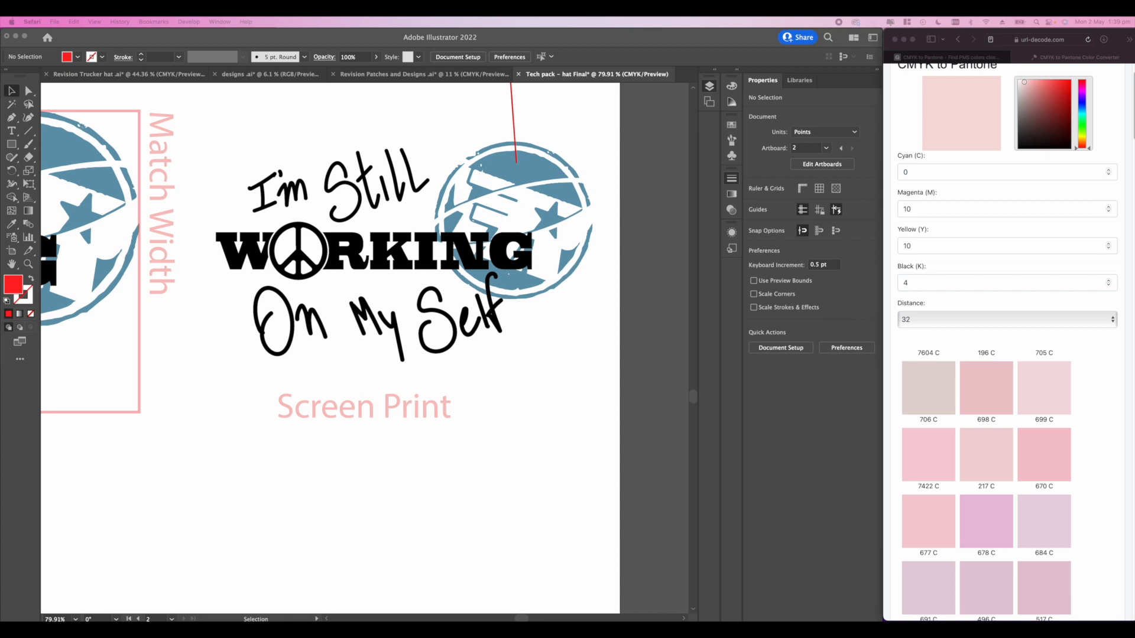
- Back in Illustrator, change the label below the artwork to "Embroidery" and link it to the lettering with a red line
click(347, 465)
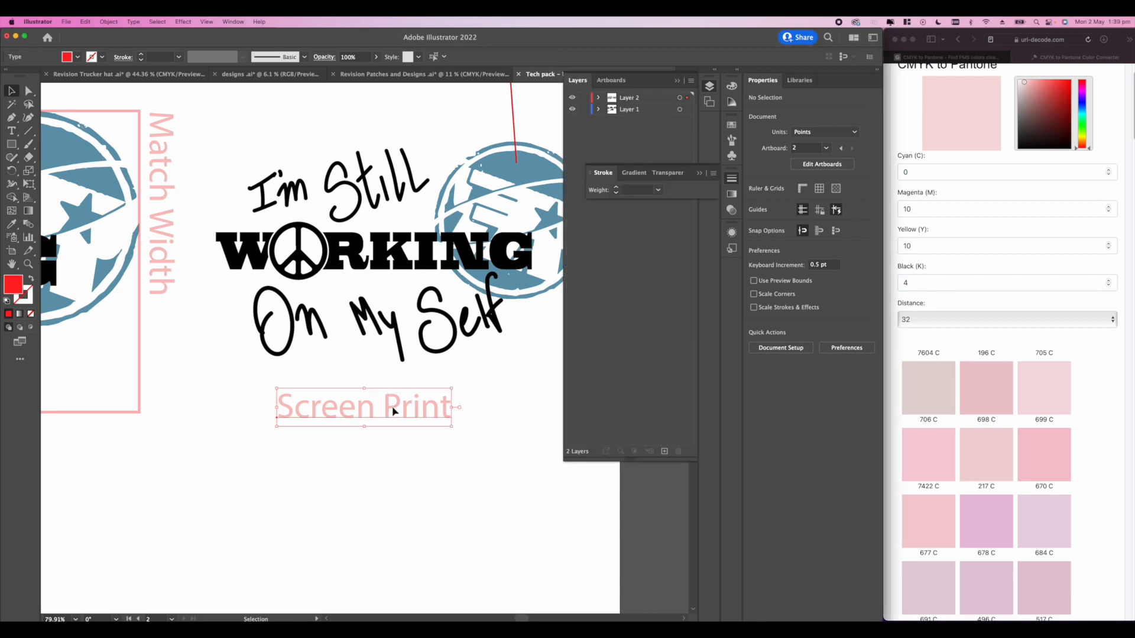
drag(545, 398, 518, 390)
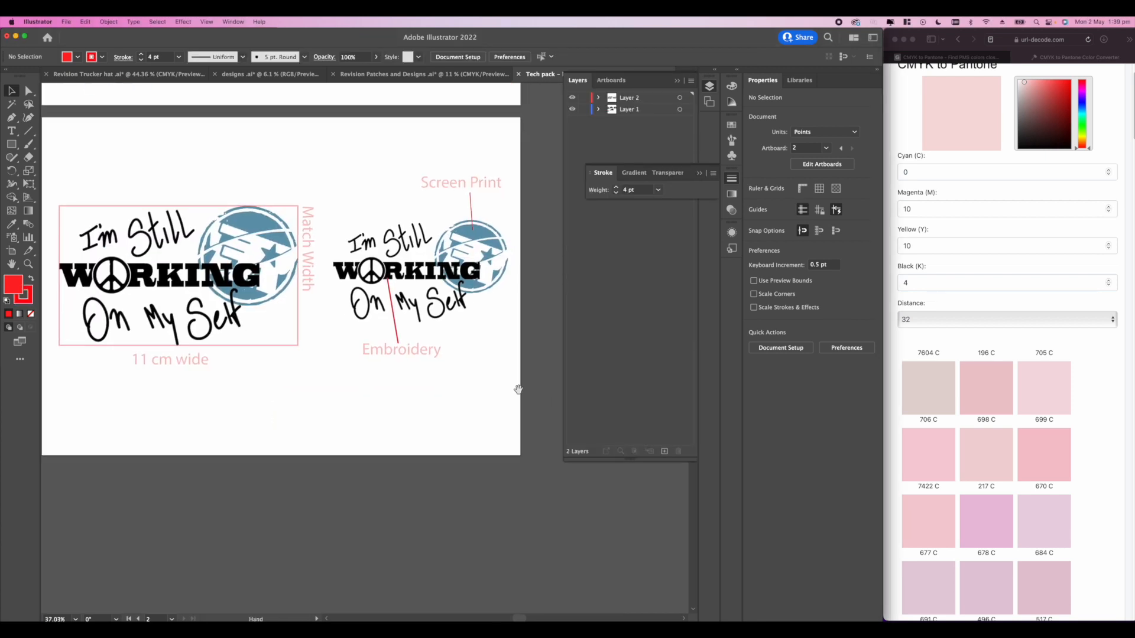
scroll(437, 382, up, 3)
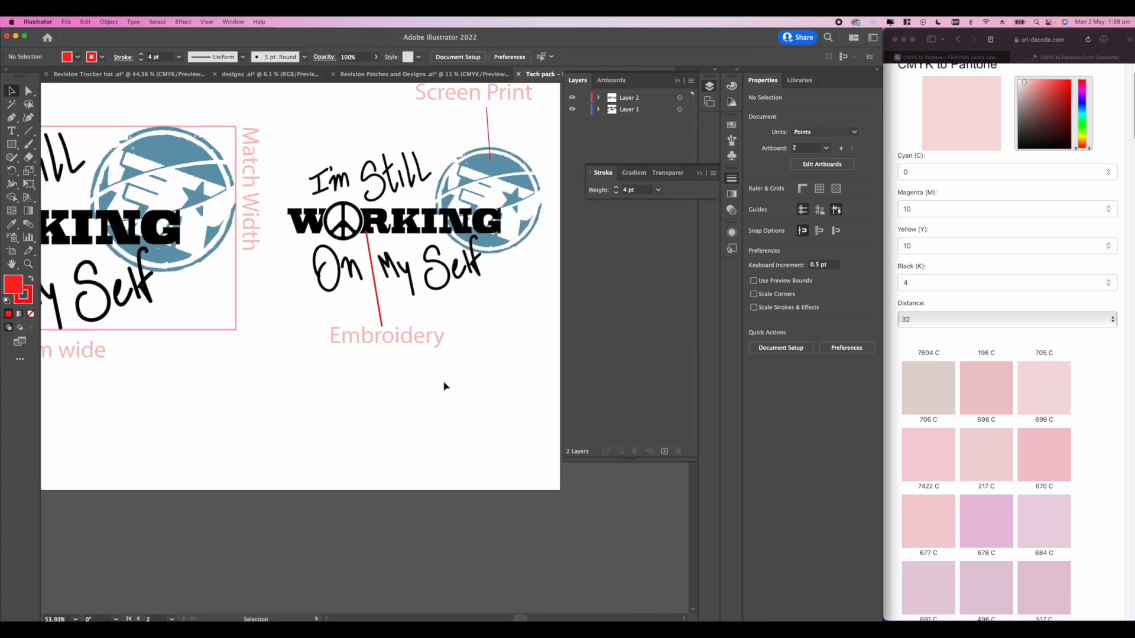
- Draw a square of about 69 pt below the "Embroidery" label and fill it with black sampled from the artwork lettering
click(12, 145)
scroll(303, 383, up, 3)
mouse_move(310, 358)
mouse_down()
mouse_move(364, 413)
mouse_move(303, 408)
mouse_move(268, 470)
mouse_up()
key(i)
click(225, 136)
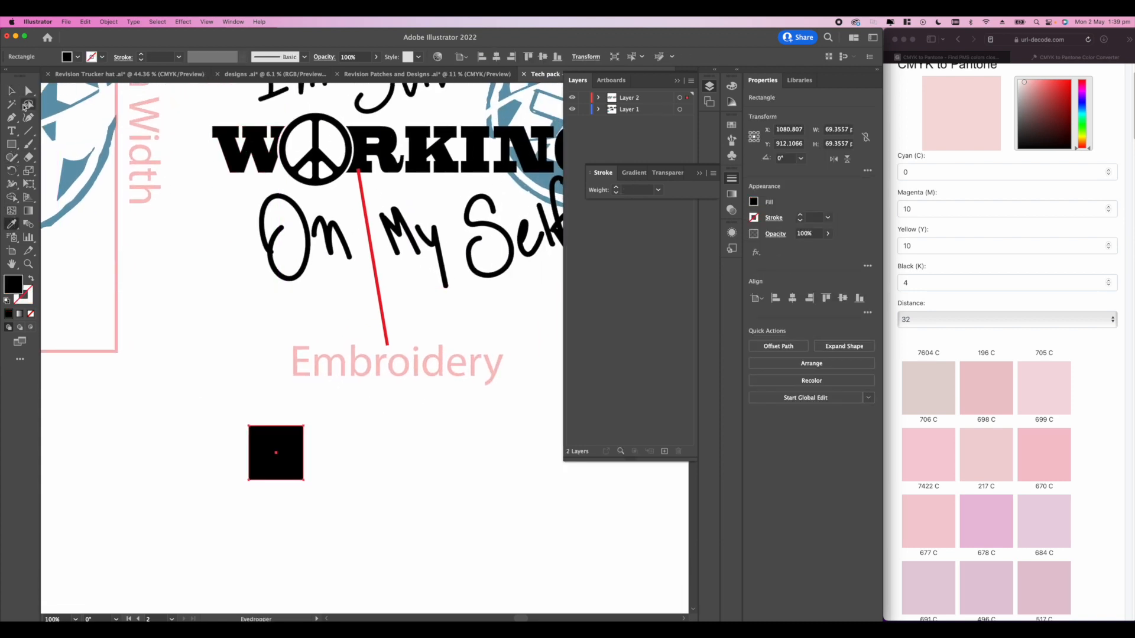
click(14, 91)
- Copy the "Embroidery" label next to the black square and change its text to "All black embroidery"
click(314, 397)
scroll(314, 378, down, 2)
click(319, 329)
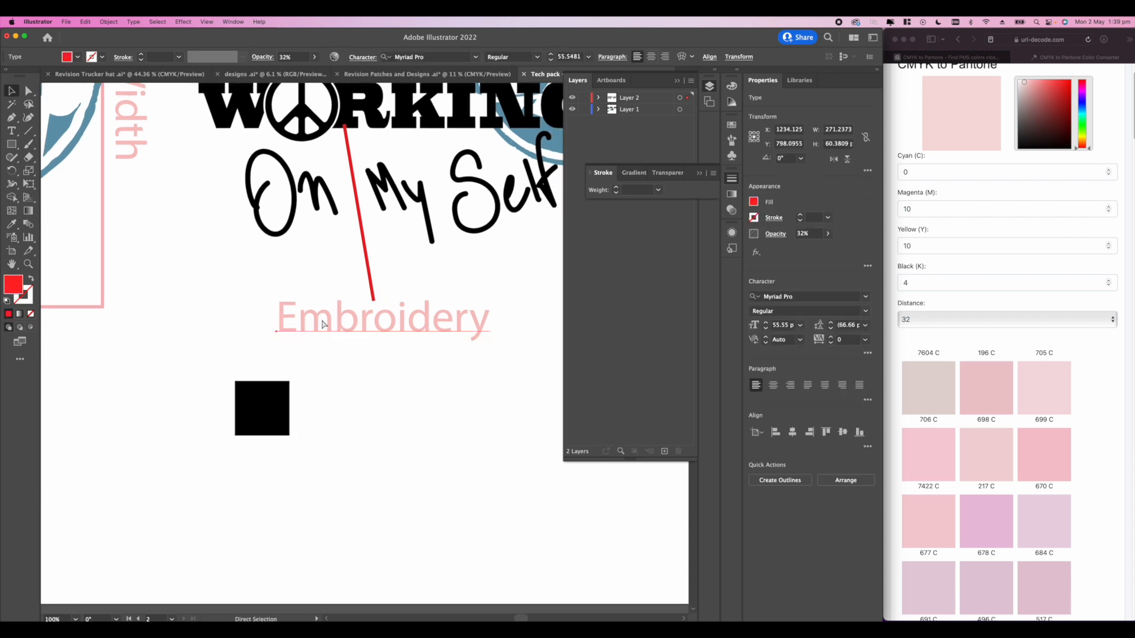
drag(321, 321, 354, 420)
double_click(486, 420)
drag(486, 419, 293, 416)
text(All bl)
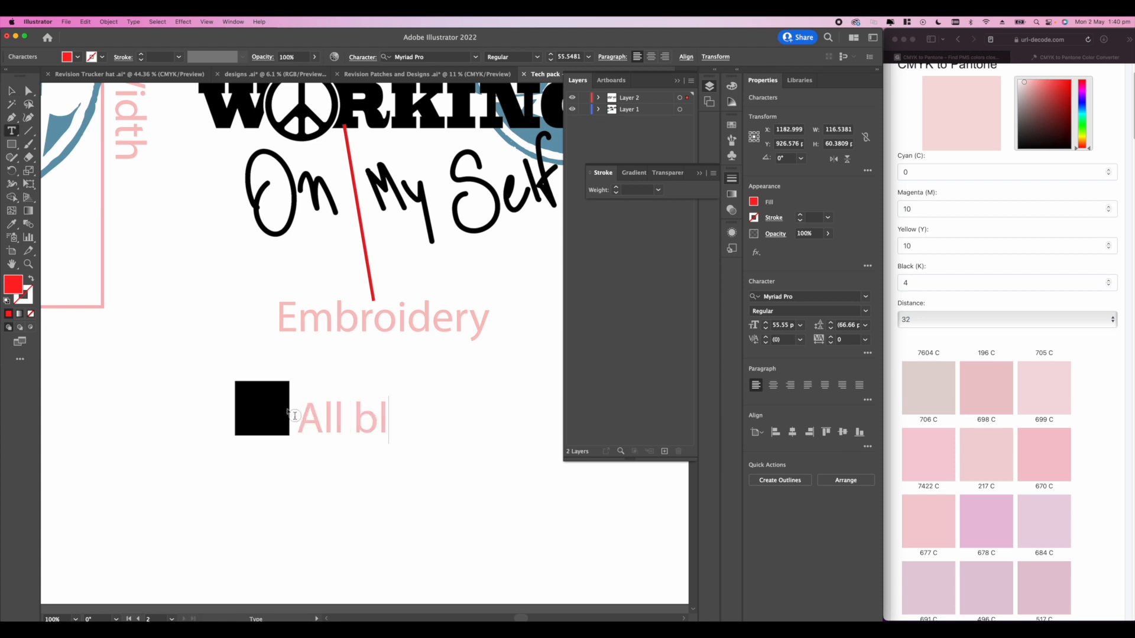
text(ack embr)
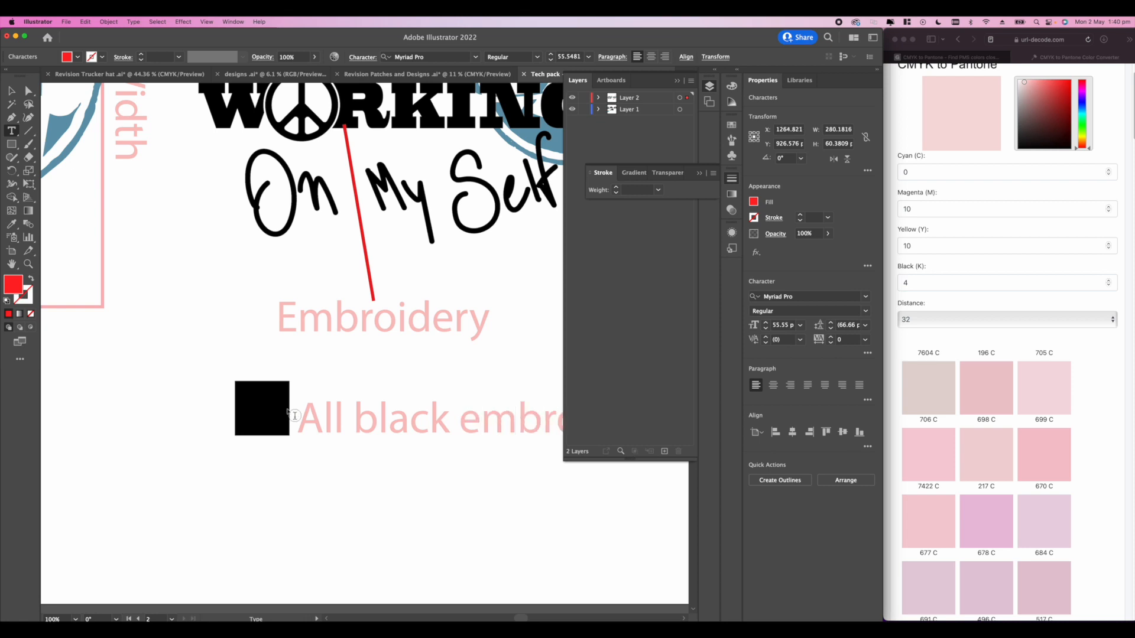
click(11, 88)
click(216, 254)
- Move the black square and its "All black embroidery" label together slightly to the left
scroll(197, 355, down, 3)
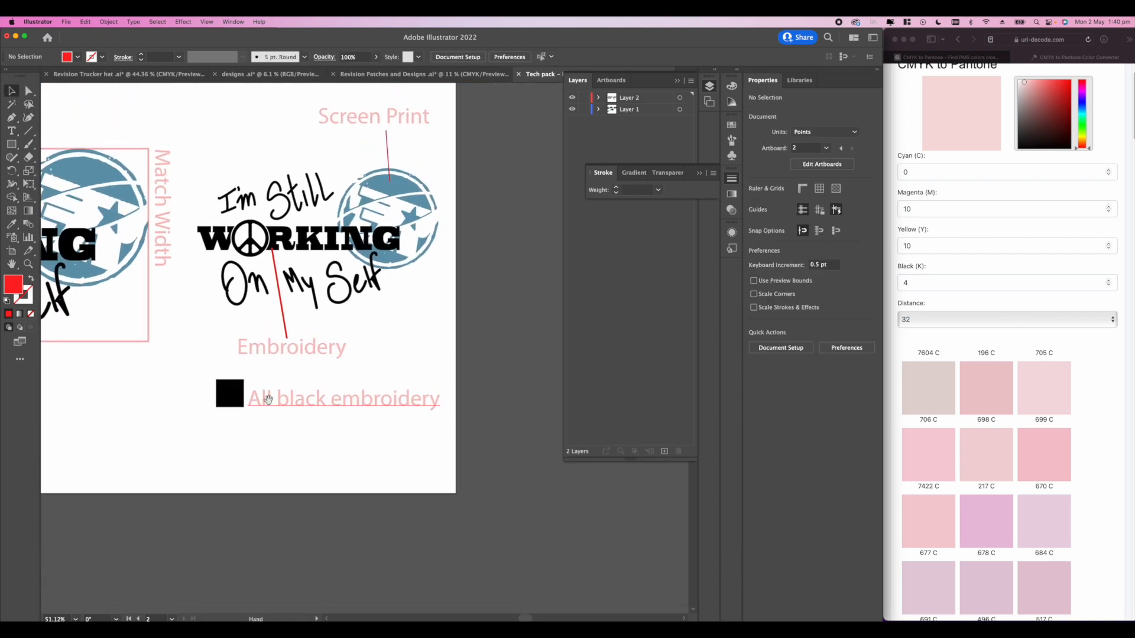
drag(268, 400, 330, 437)
drag(249, 420, 406, 443)
click(387, 475)
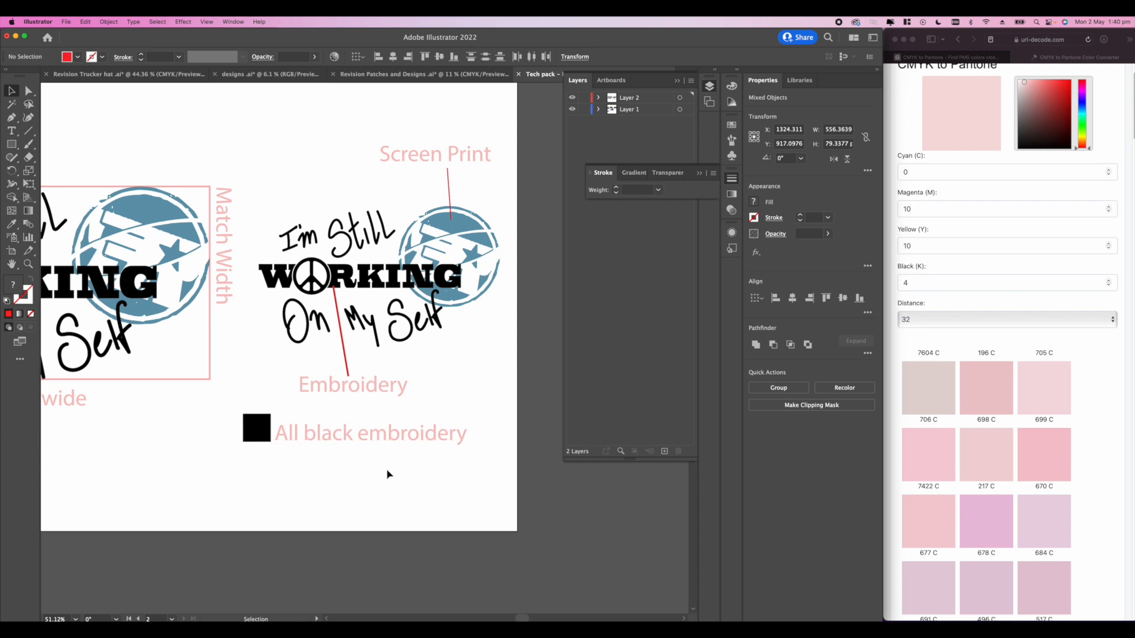
- Shift the black square slightly down to line it up with the "All black embroidery" label
scroll(387, 475, up, 5)
drag(388, 419, 402, 430)
drag(485, 301, 479, 315)
scroll(486, 308, down, 5)
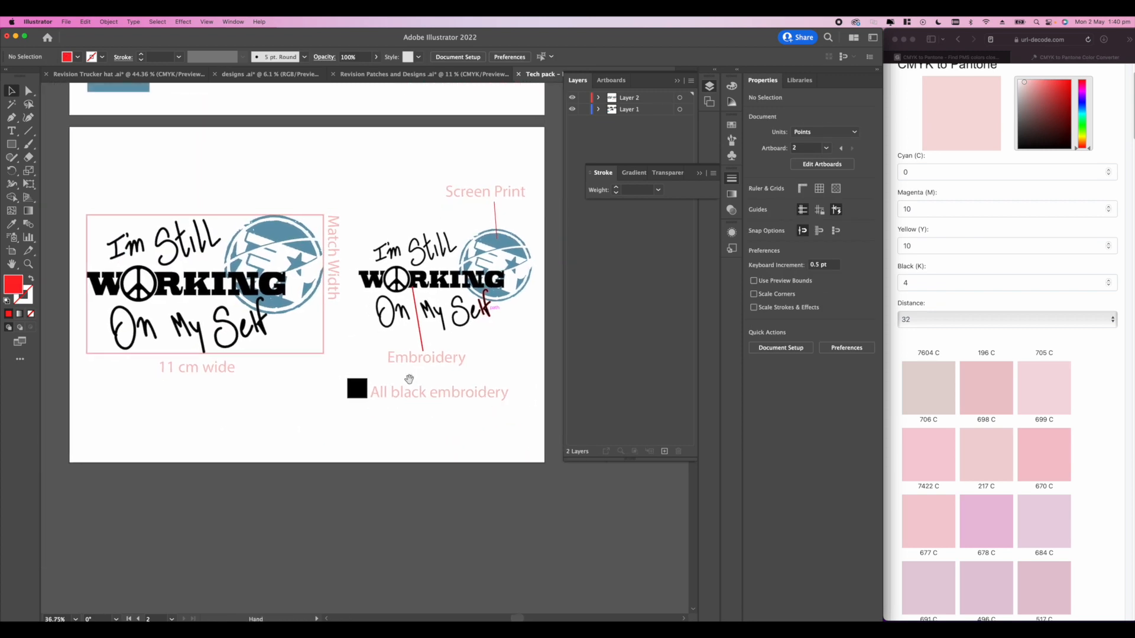
scroll(409, 379, up, 1)
click(357, 392)
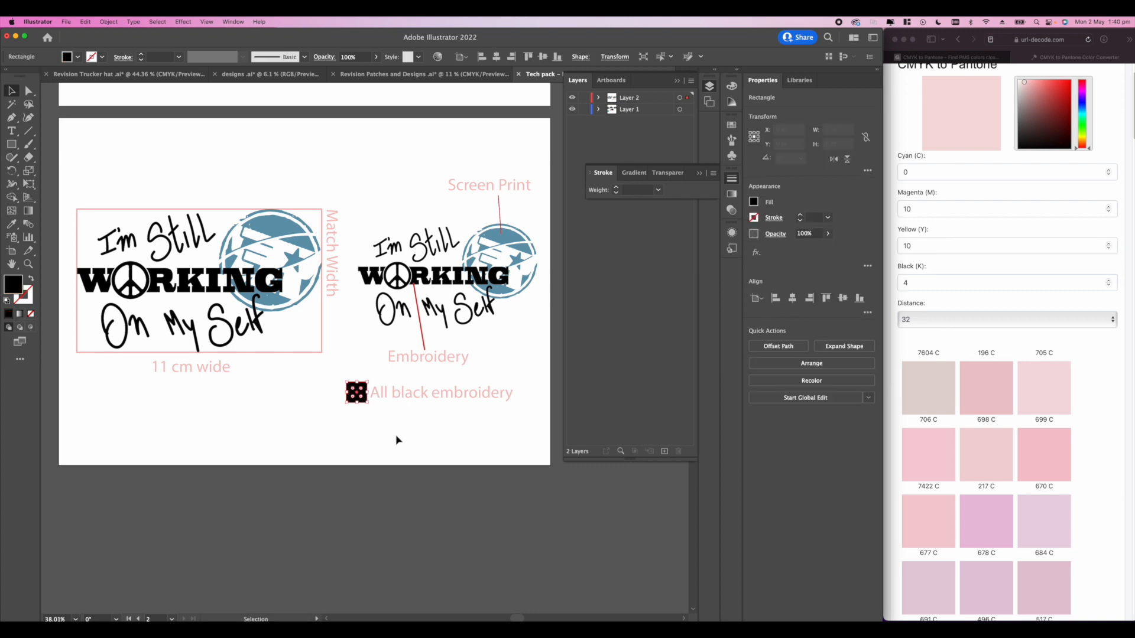
click(379, 423)
- Duplicate the black square directly below itself and fill the copy with the blue sampled from the artwork's emblem
scroll(390, 418, up, 2)
drag(353, 403, 298, 470)
click(408, 433)
scroll(407, 434, up, 2)
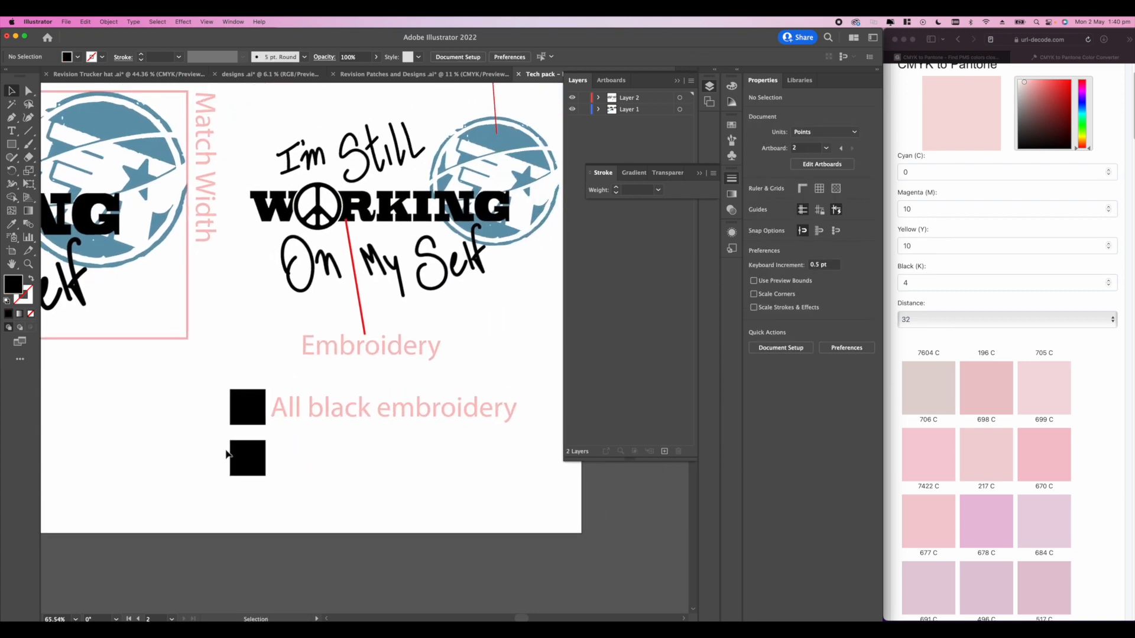
click(247, 458)
click(11, 224)
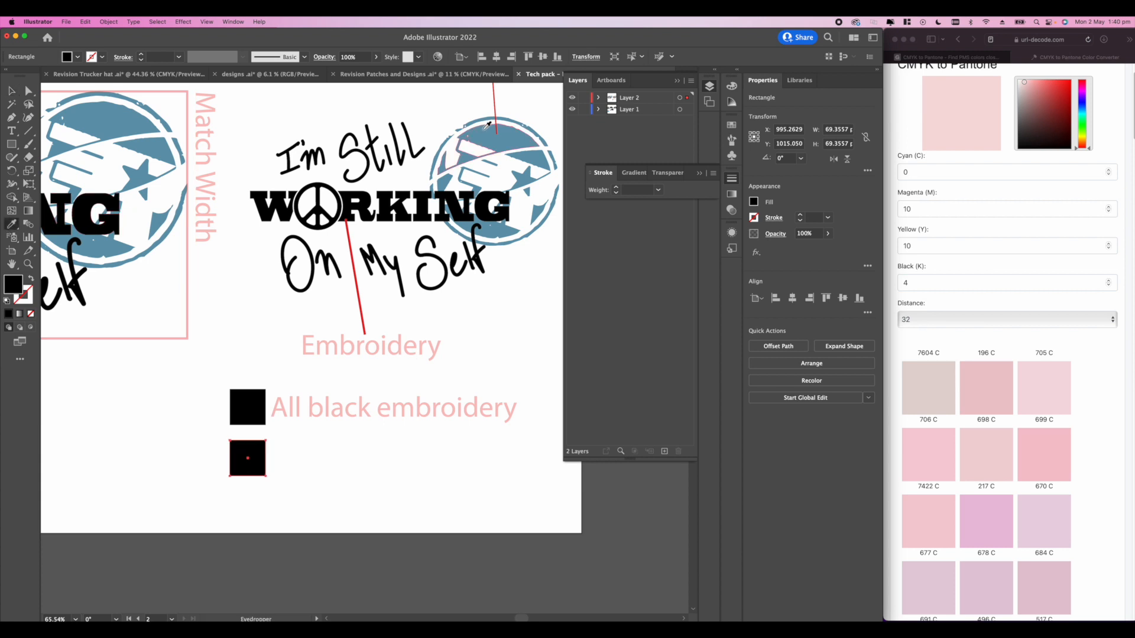
click(487, 131)
key(v)
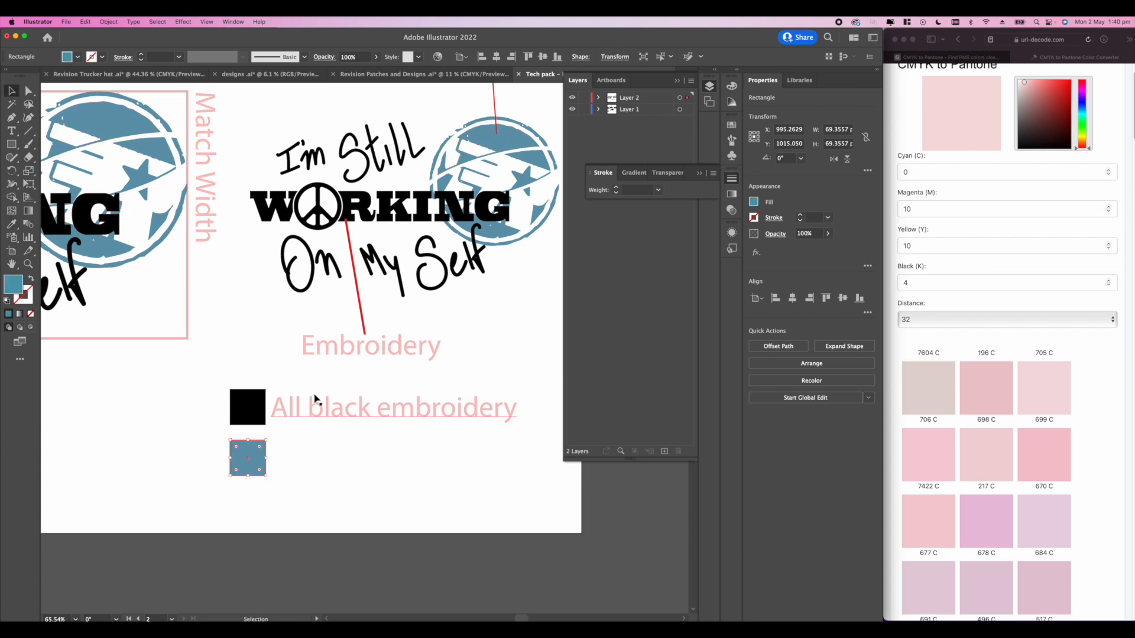
- Copy the "All black embroidery" label next to the blue square and change its text to "Screen Print"
click(312, 406)
scroll(304, 406, left, 1)
drag(307, 415, 307, 472)
double_click(309, 453)
drag(531, 456, 302, 454)
key(BackSpace)
key(BackSpace)
key(BackSpace)
text(Screen Print)
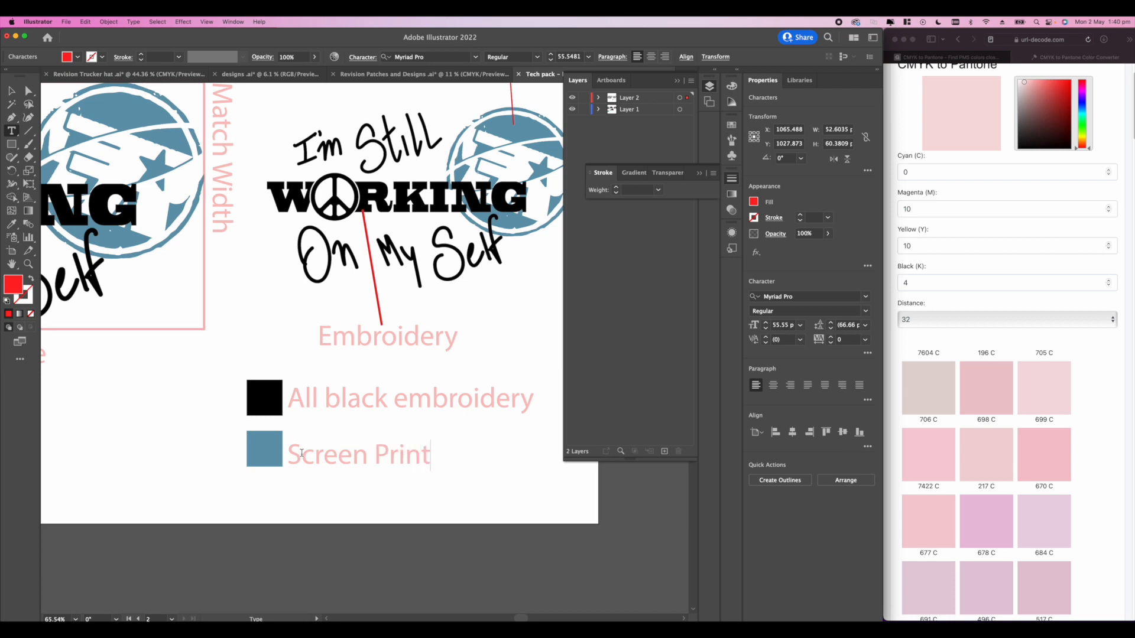
key(Escape)
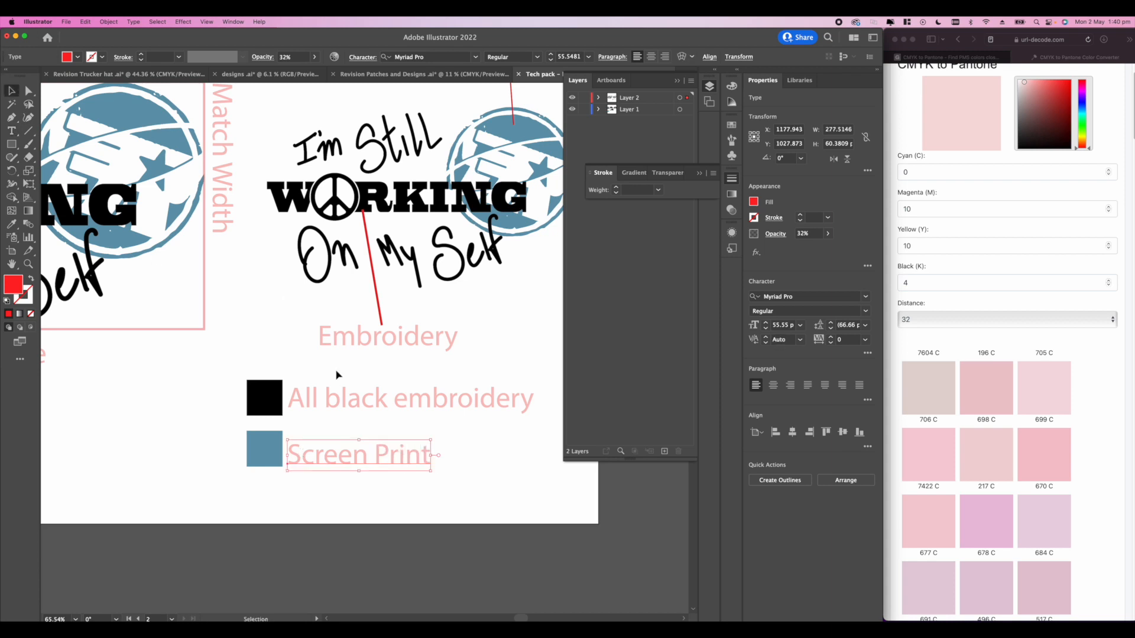
- Nudge the "Screen Print" label next to the blue square slightly down
click(388, 476)
drag(302, 452, 303, 455)
click(338, 487)
scroll(347, 461, left, 3)
scroll(350, 459, down, 3)
scroll(351, 460, up, 3)
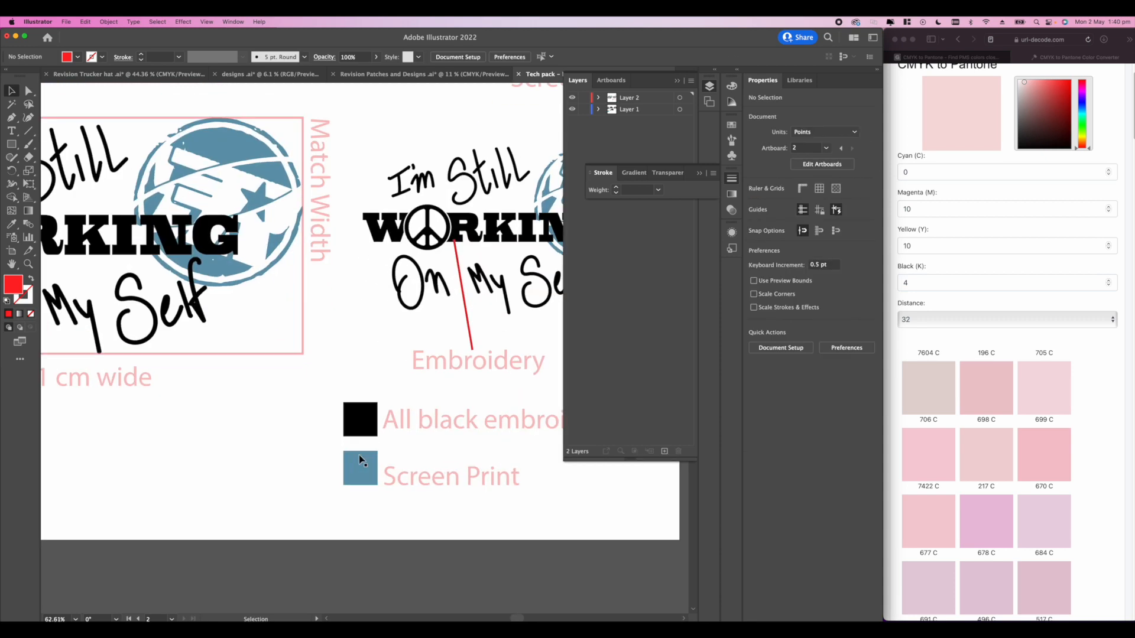
- Match the Embroidery and Screen Print leader lines to the red dimension frame's stroke at 32% opacity
scroll(408, 453, down, 6)
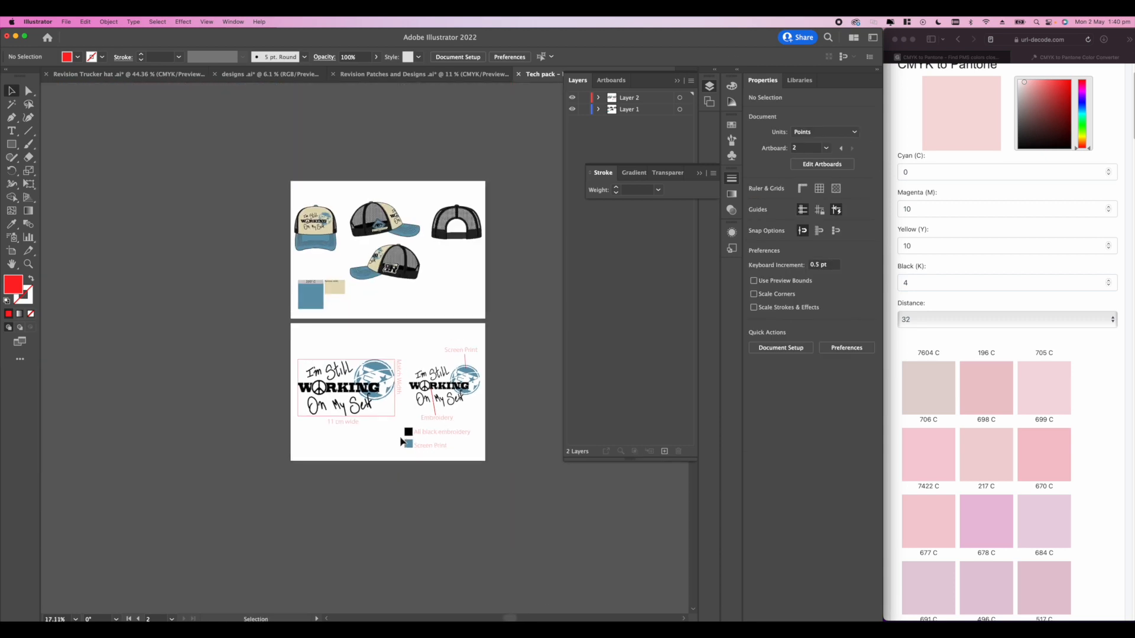
scroll(356, 425, up, 3)
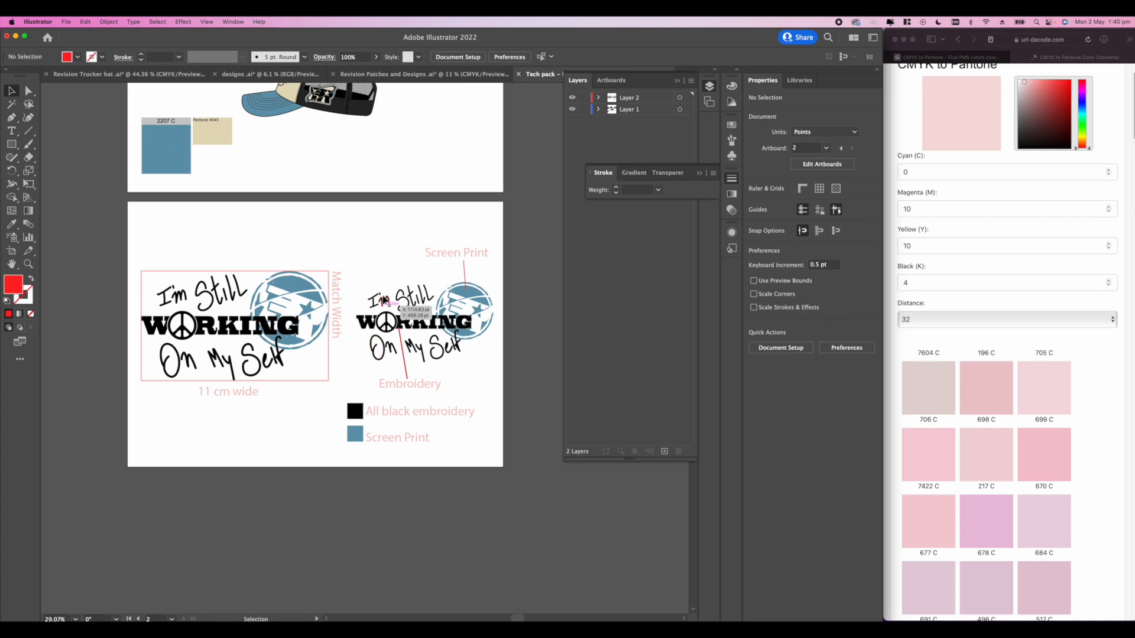
scroll(408, 422, down, 2)
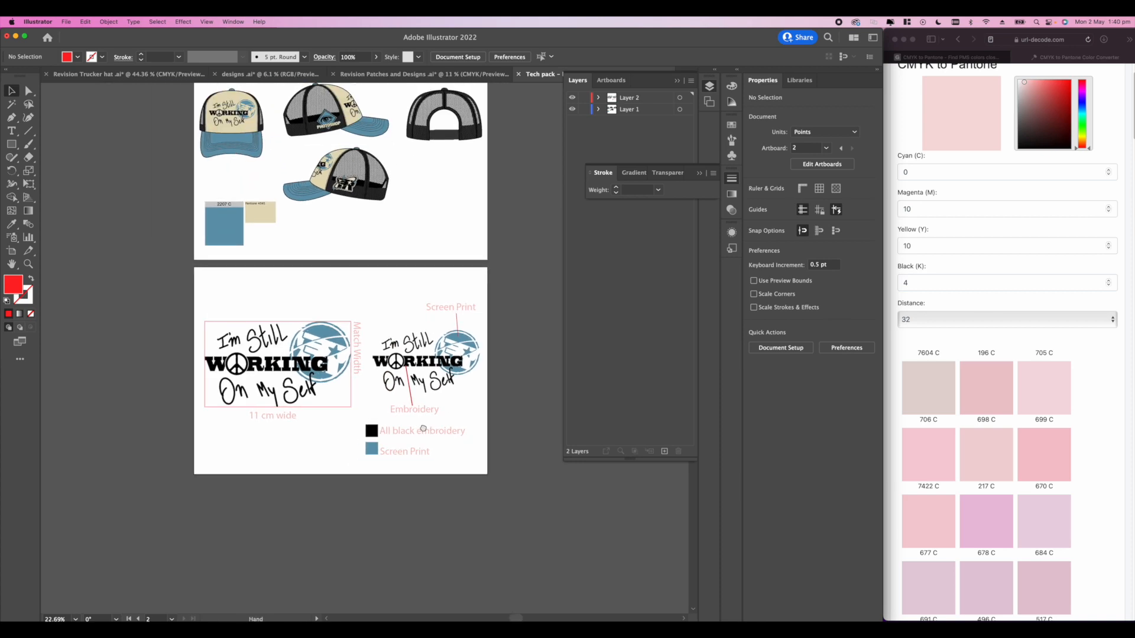
scroll(461, 354, up, 3)
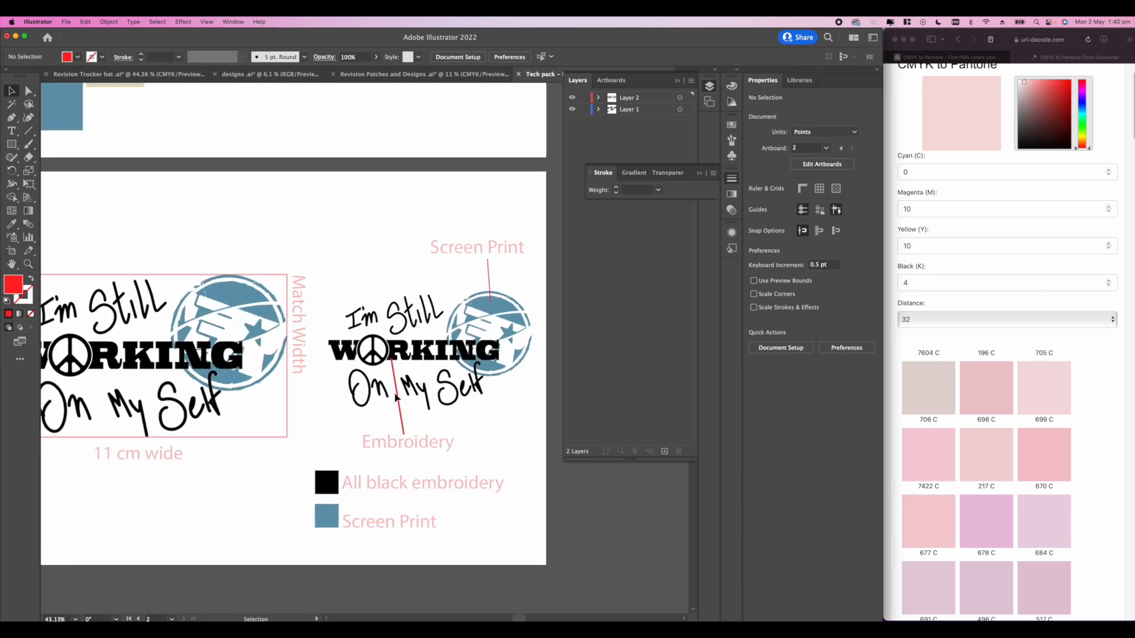
click(398, 395)
shift+click(491, 275)
scroll(418, 305, up, 3)
click(800, 214)
click(800, 214)
click(800, 214)
click(800, 215)
click(754, 202)
click(633, 243)
key(i)
click(177, 367)
key(v)
click(309, 260)
scroll(309, 260, down, 4)
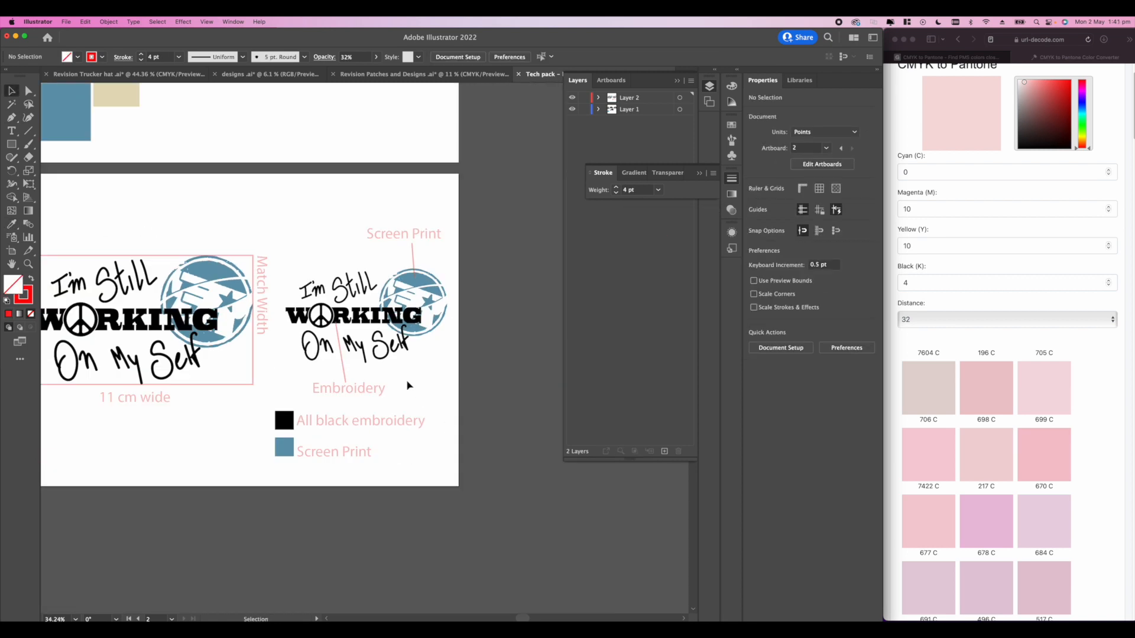
- Offset the black Photoshop emblem silhouette by 4 pt with miter joins and unite the result into one shape
scroll(408, 385, up, 1)
drag(378, 443, 491, 363)
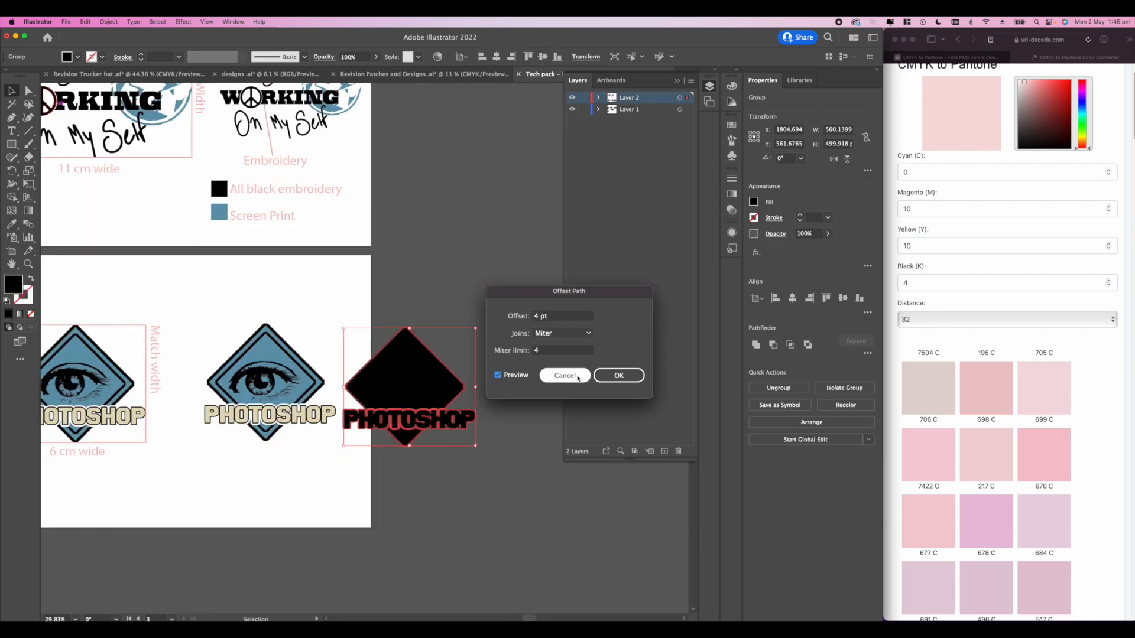
key(Return)
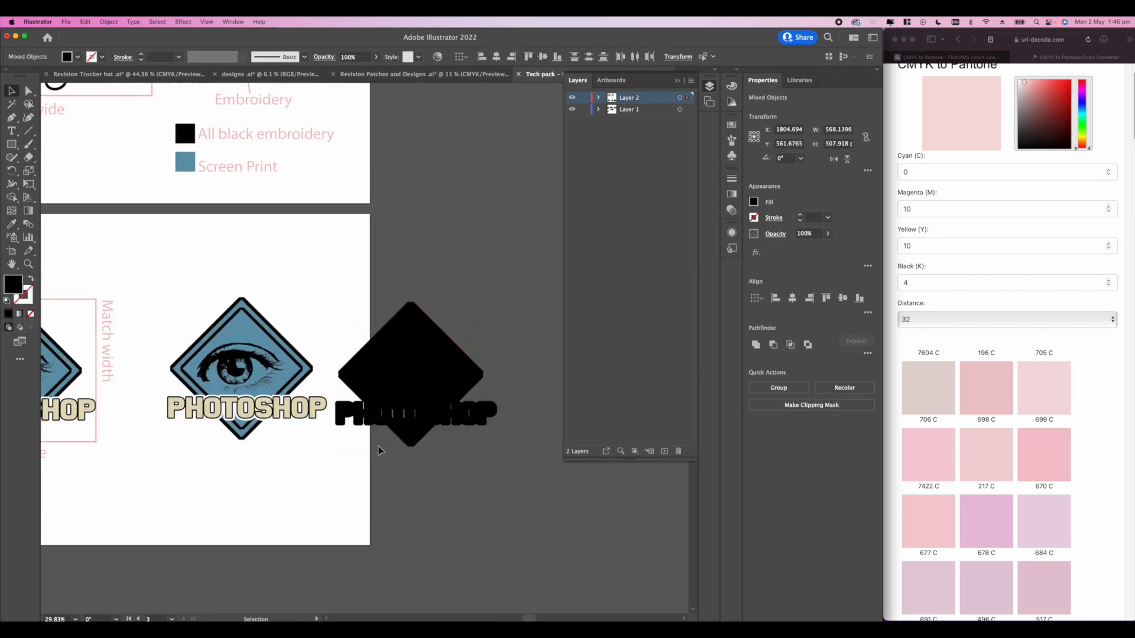
click(756, 345)
- Merge the remaining gaps around the lettering into the black emblem silhouette with Shape Builder
scroll(406, 368, up, 4)
drag(406, 369, 223, 299)
key(shift+m)
drag(167, 367, 497, 369)
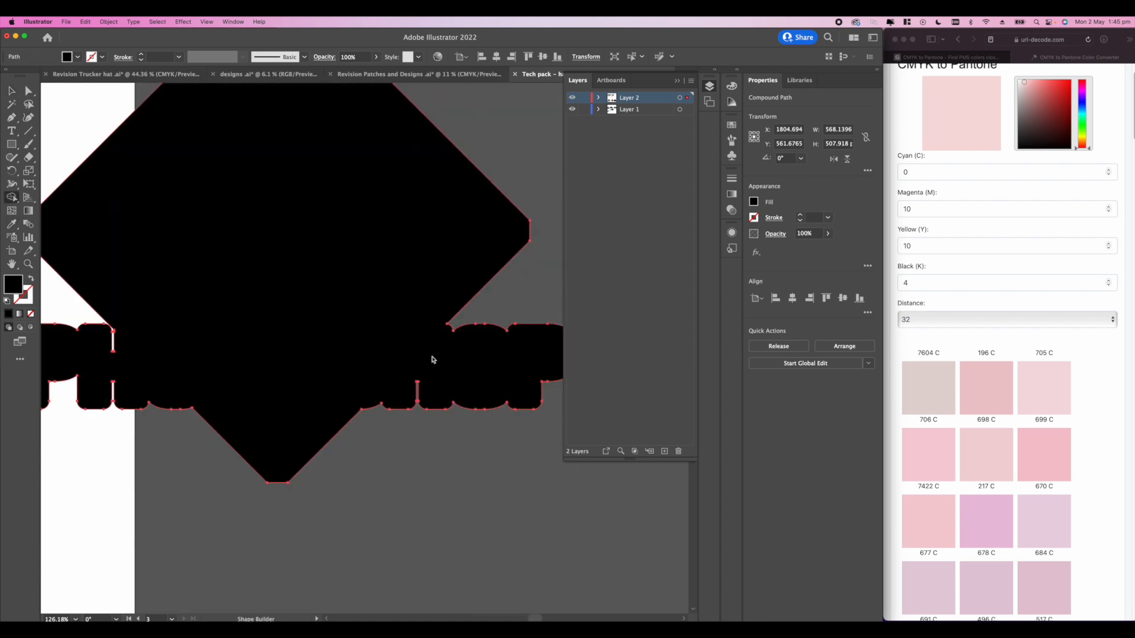
key(v)
scroll(516, 375, down, 5)
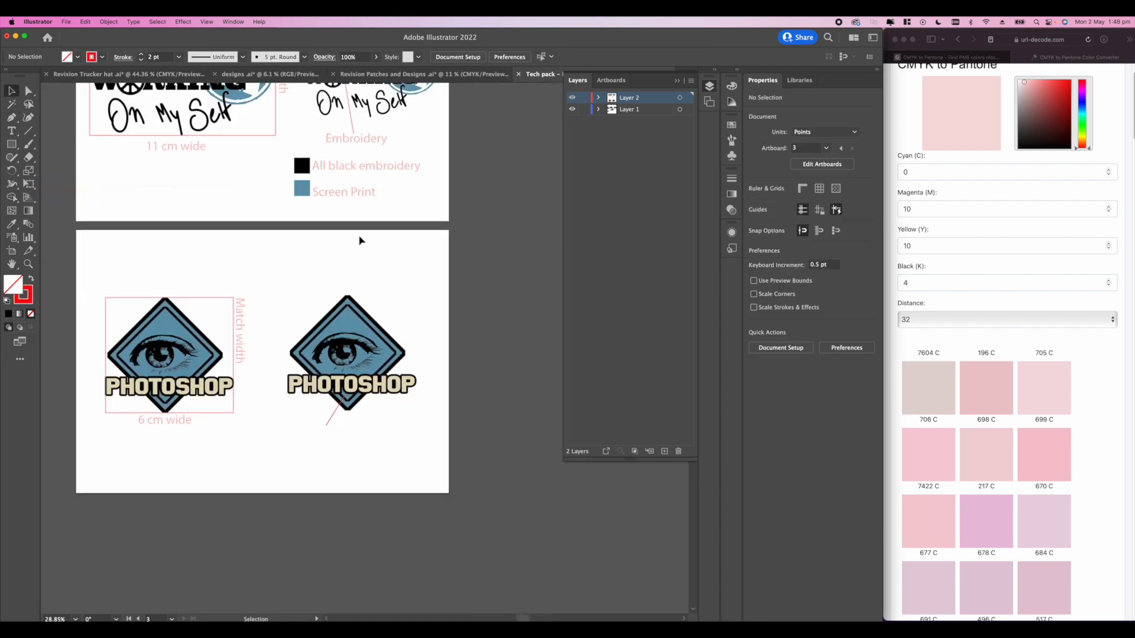
- Set the label at the leader line under the second Photoshop emblem to "full Embroidery"
key(super+equal)
key(super+equal)
key(super+equal)
key(super+equal)
double_click(303, 436)
text(full Embroidery)
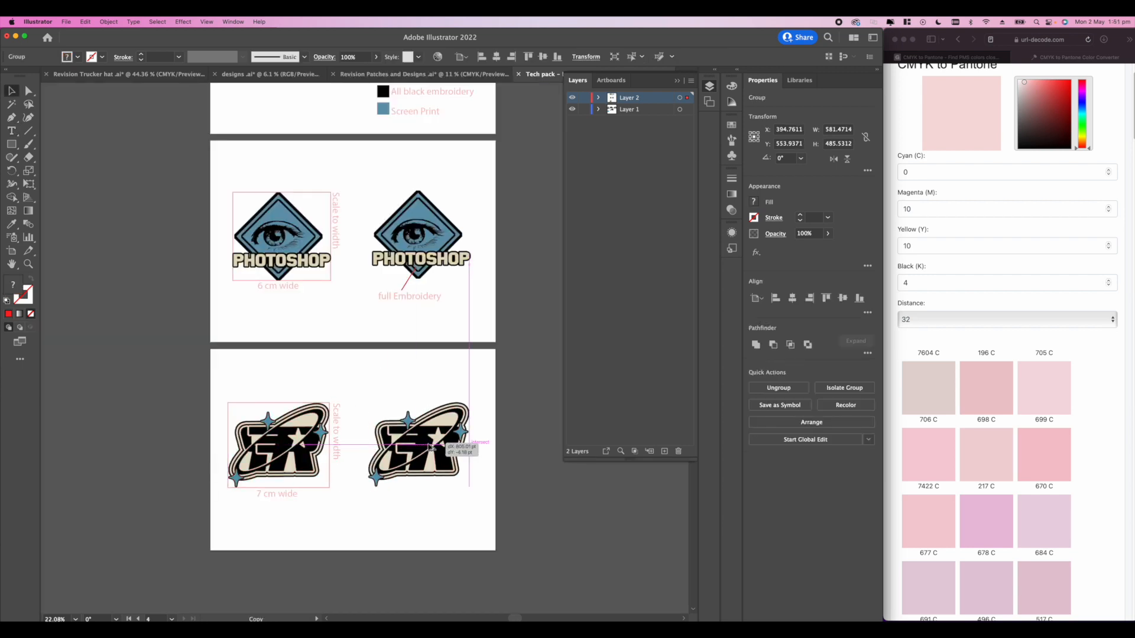
- Duplicate the orbit-and-stars logo beside the original and copy the leader line and "full Embroidery" label beneath it, arranged in front
drag(430, 447, 428, 446)
scroll(352, 382, up, 3)
drag(441, 278, 413, 235)
drag(431, 238, 393, 548)
right_click(407, 544)
mouse_move(438, 608)
click(520, 603)
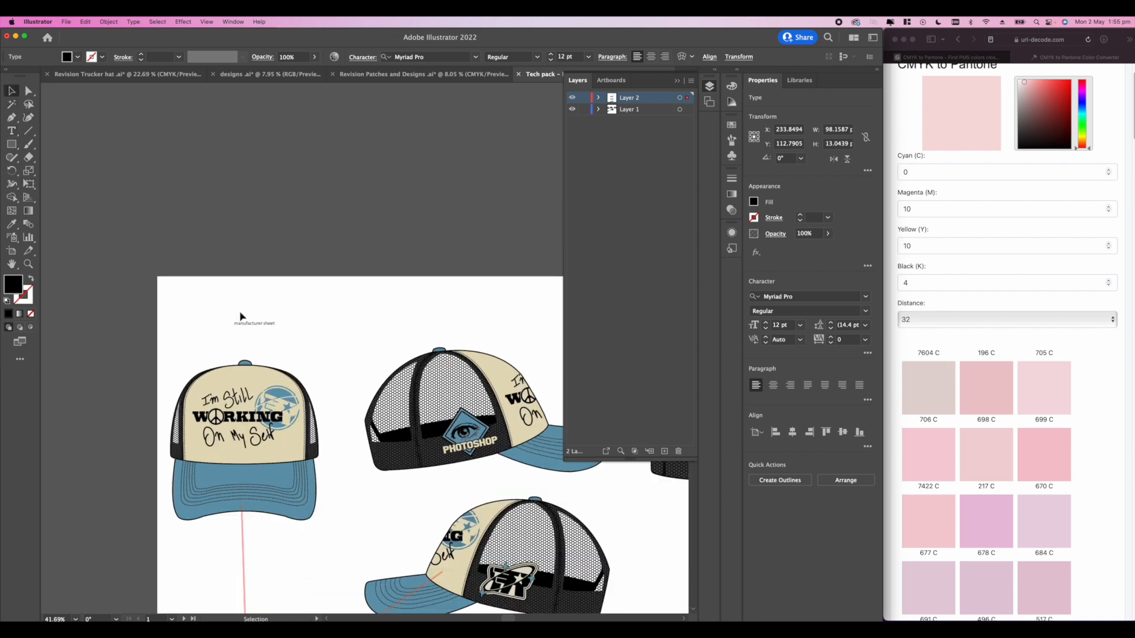
- Set the "manufacturer sheet" title in all caps and place it in the upper-left corner of the first artboard
click(867, 353)
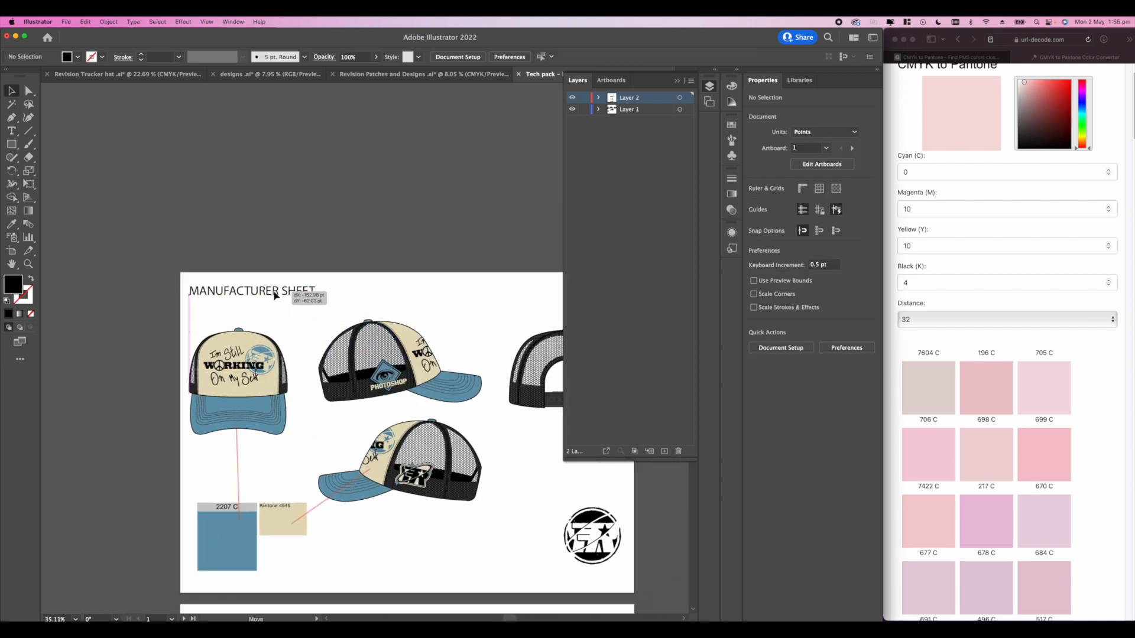
drag(344, 334, 317, 308)
key(super+z)
click(378, 304)
drag(403, 301, 421, 212)
scroll(402, 219, down, 2)
click(307, 204)
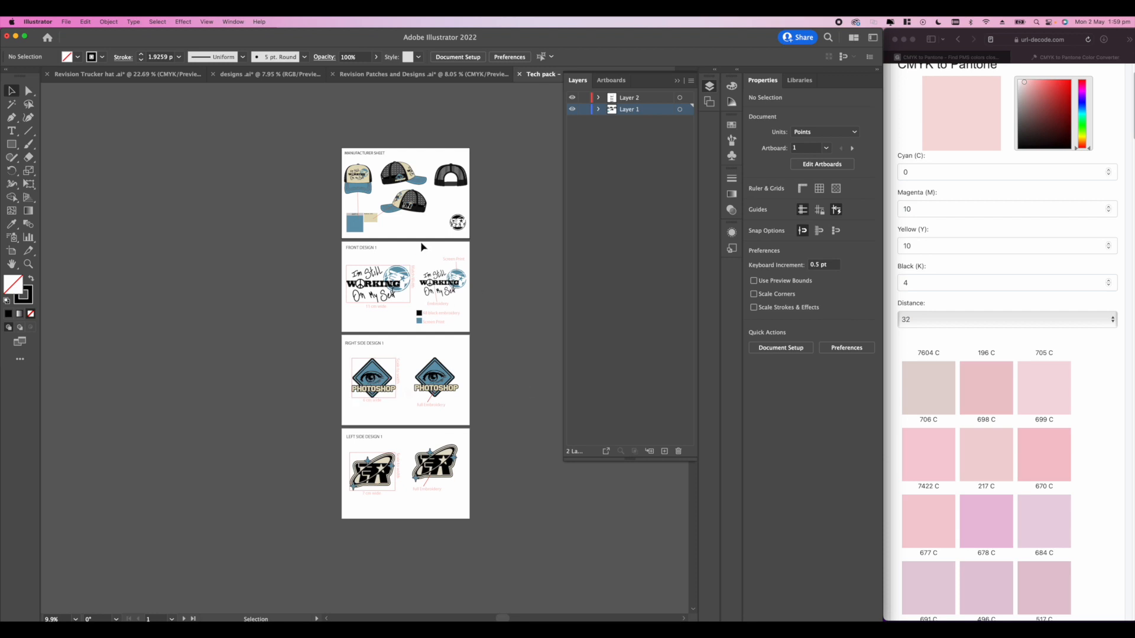
- Save all artboards as the Adobe PDF "Tech pack - hat Final.pdf" in the Revision Design and print sheet folder, using the Illustrator Default preset
scroll(424, 247, up, 2)
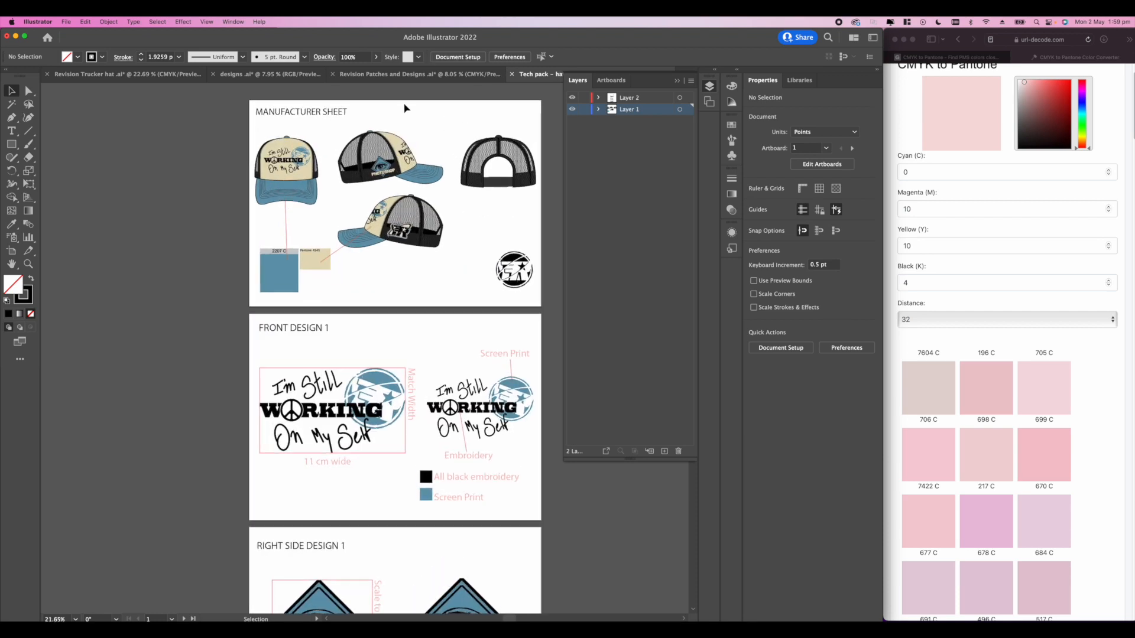
scroll(367, 167, up, 2)
scroll(367, 168, down, 5)
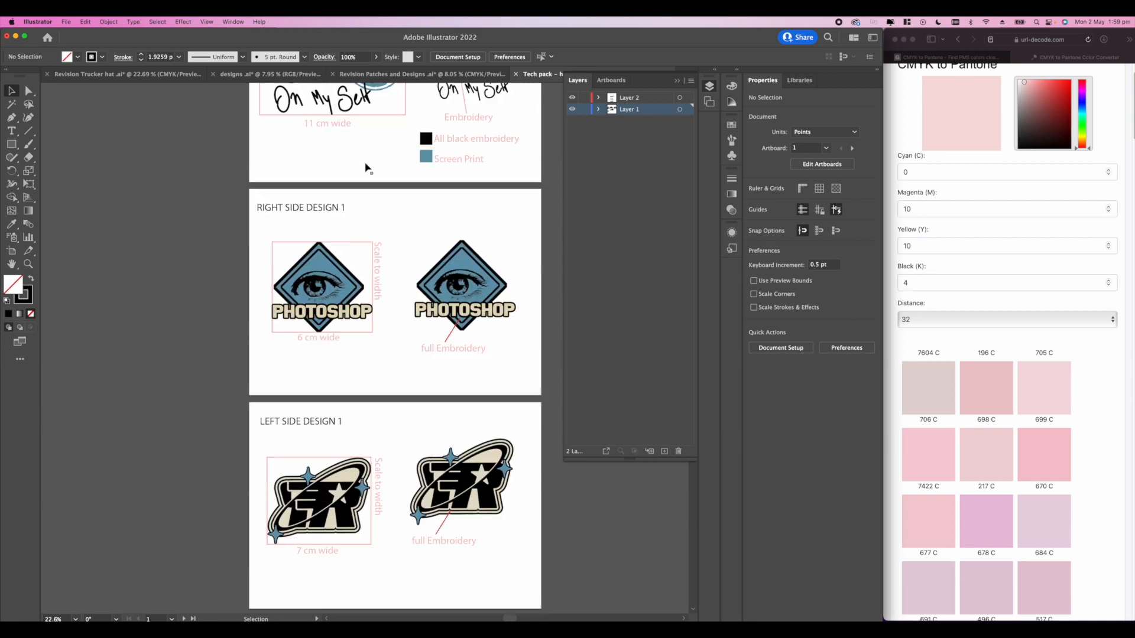
scroll(370, 165, up, 5)
scroll(372, 164, up, 2)
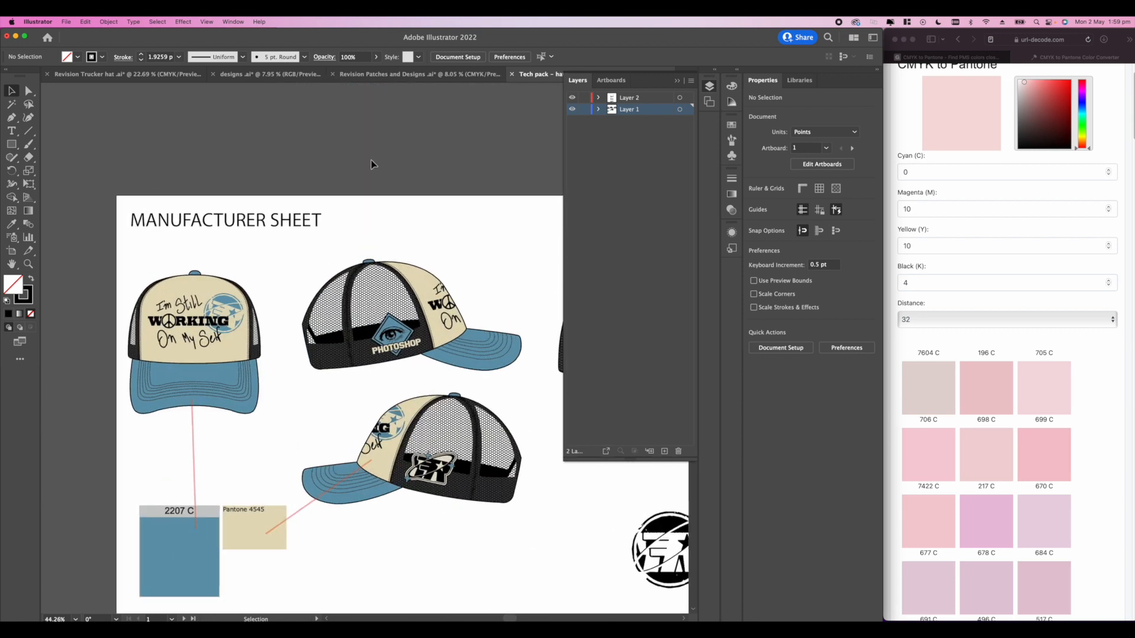
click(67, 22)
click(77, 121)
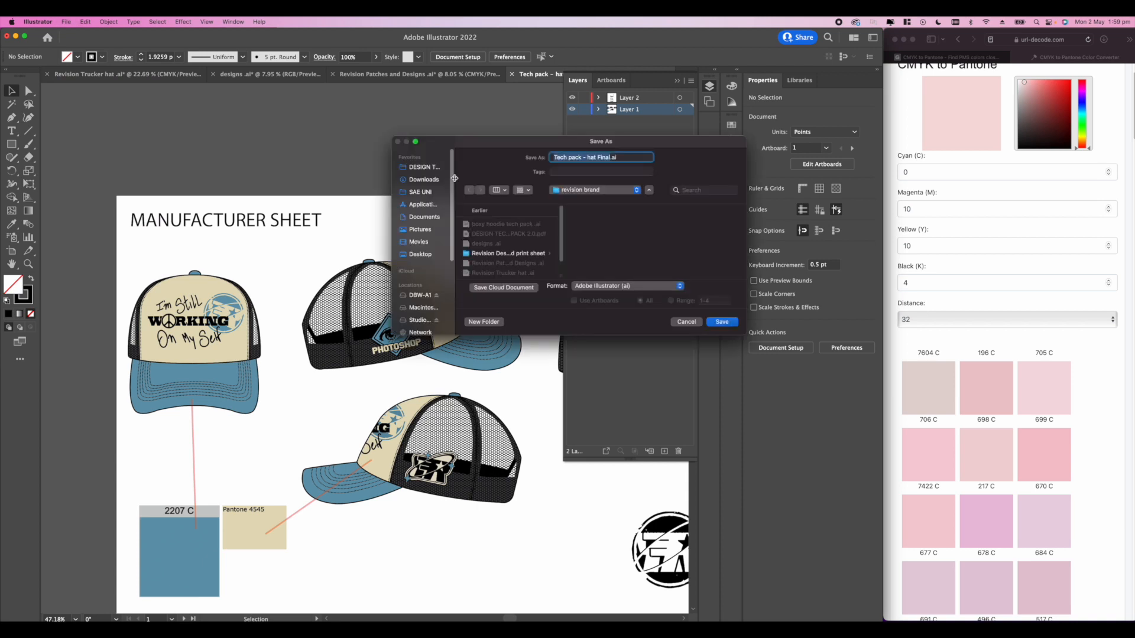
click(596, 285)
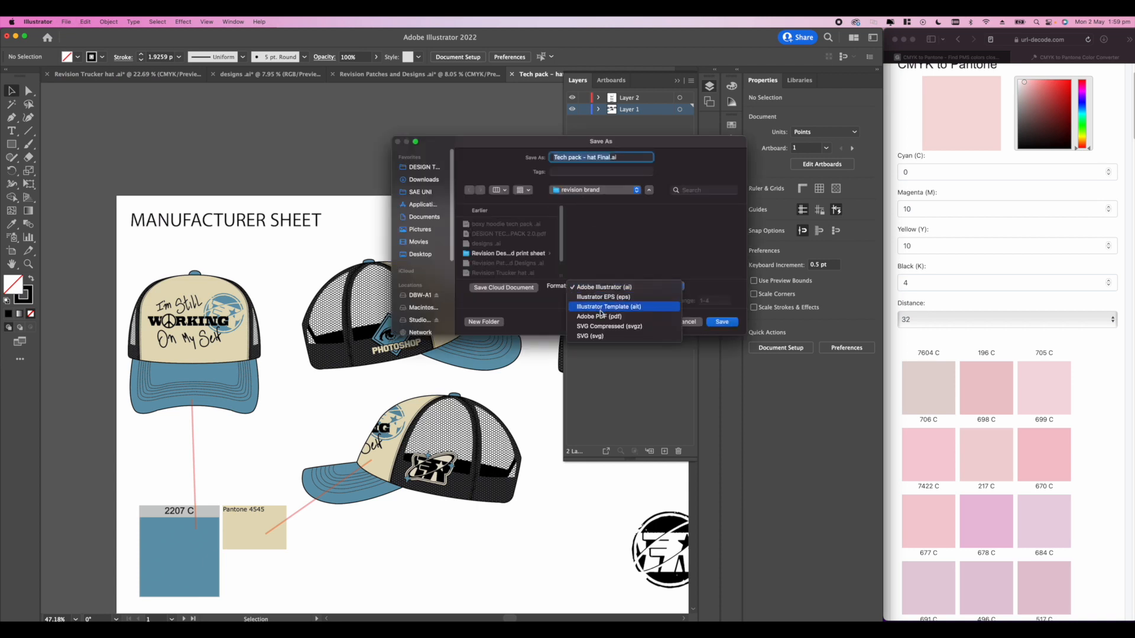
click(598, 297)
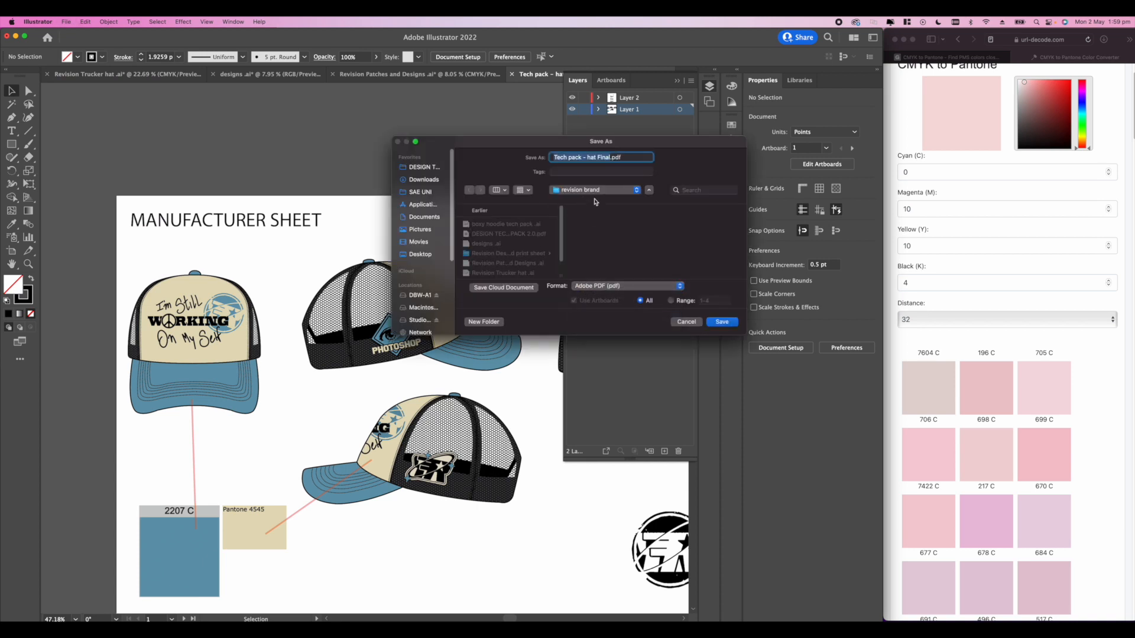
click(521, 256)
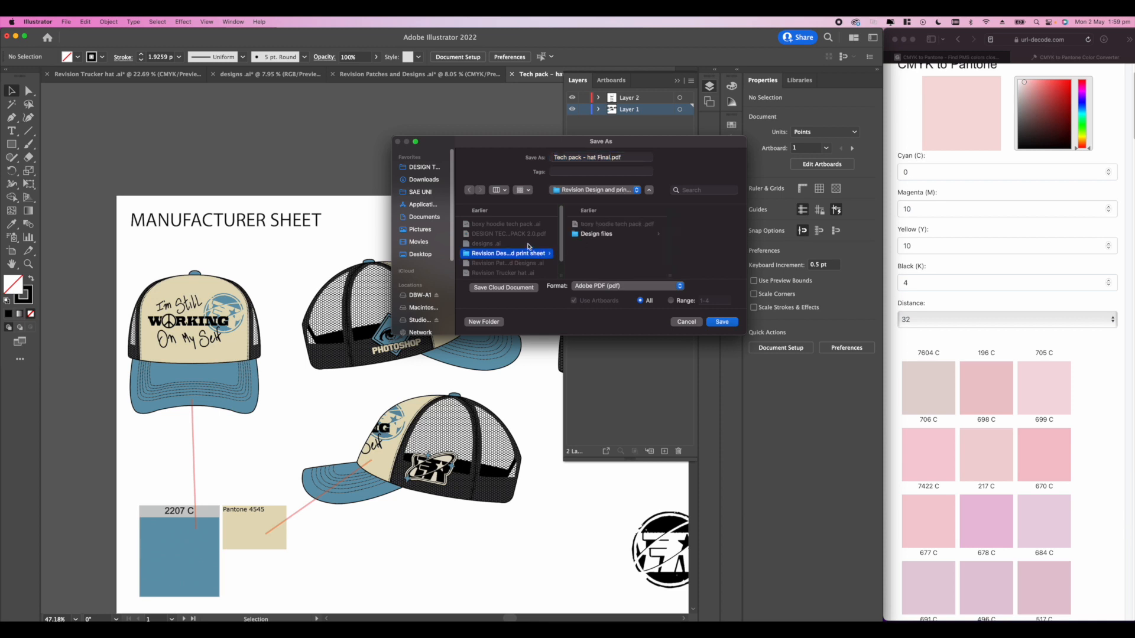
click(711, 323)
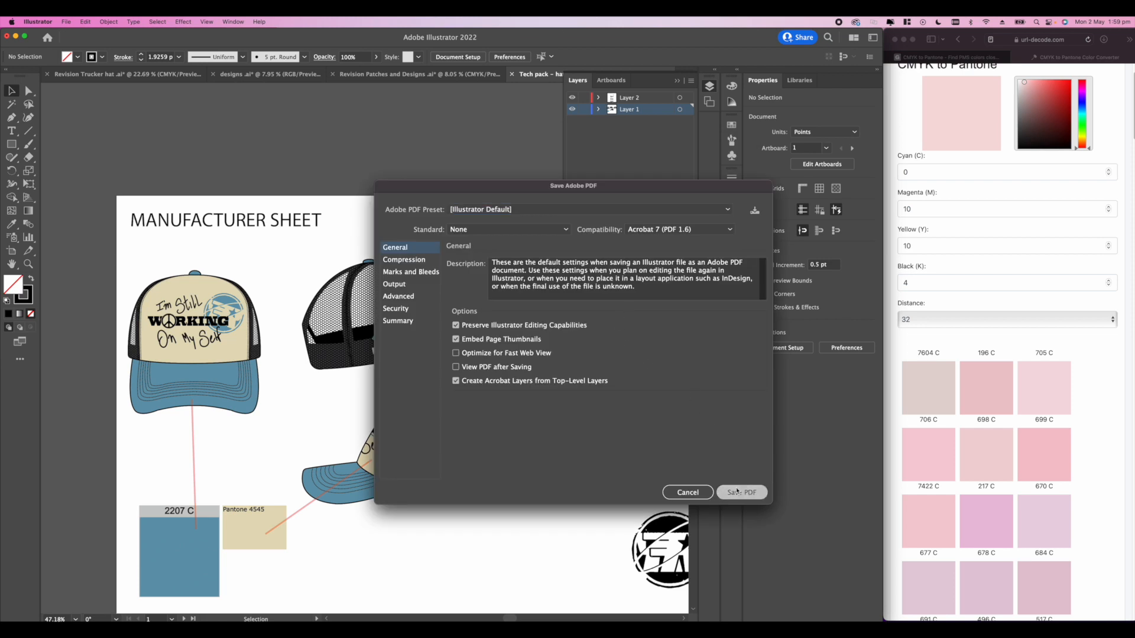
click(739, 492)
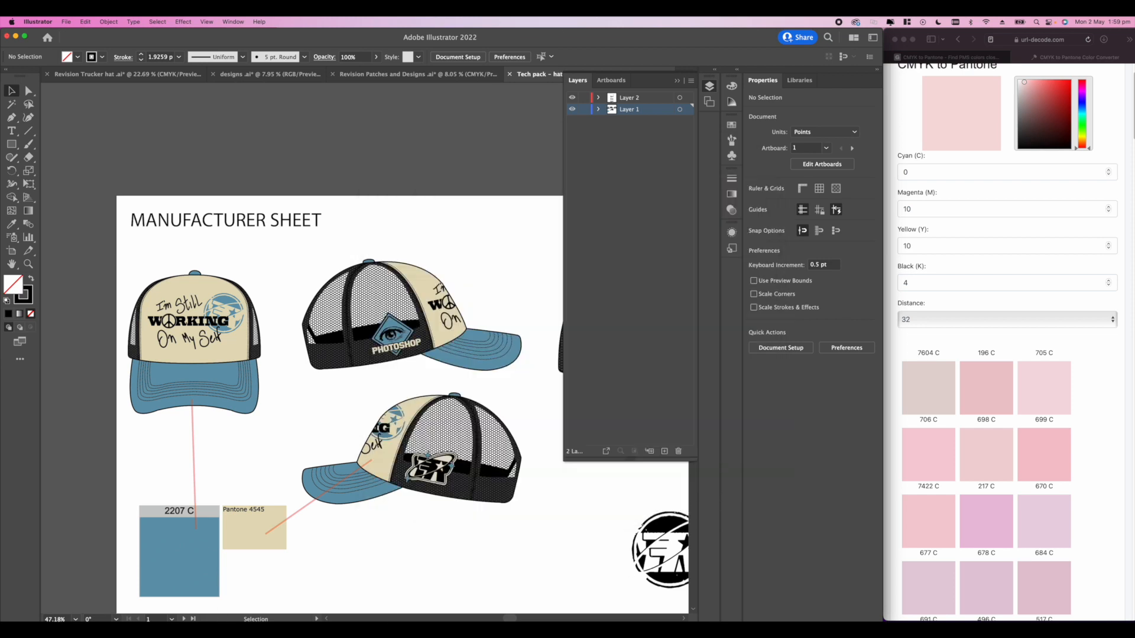
- Switch to Finder and open the revision brand folder on the DBW-A1 drive
key(super+Tab)
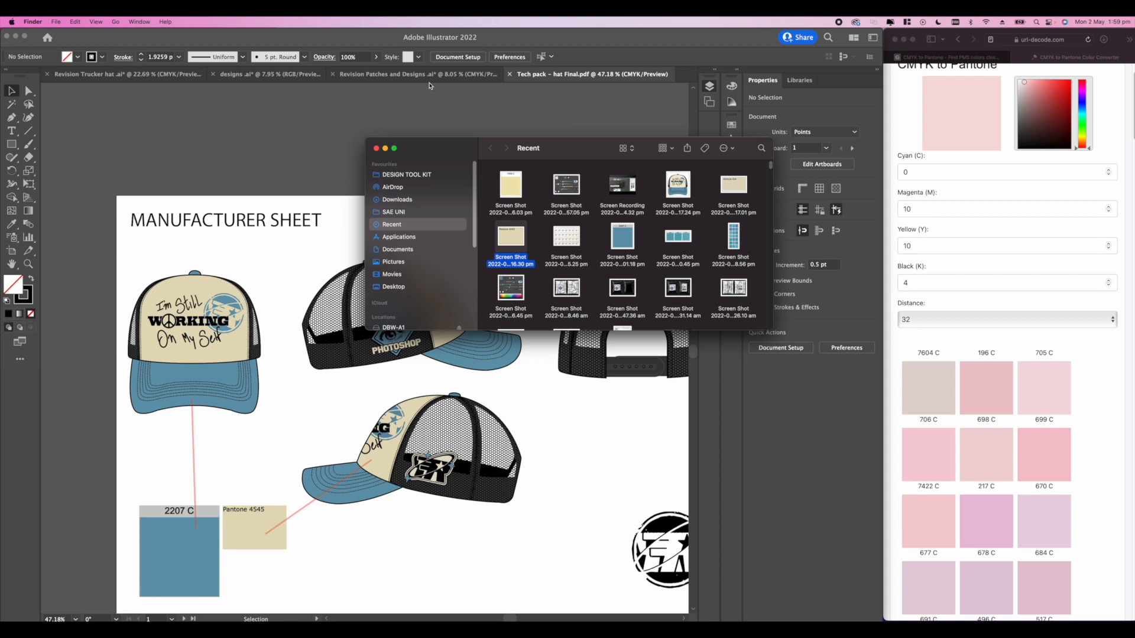
click(402, 328)
scroll(529, 260, down, 5)
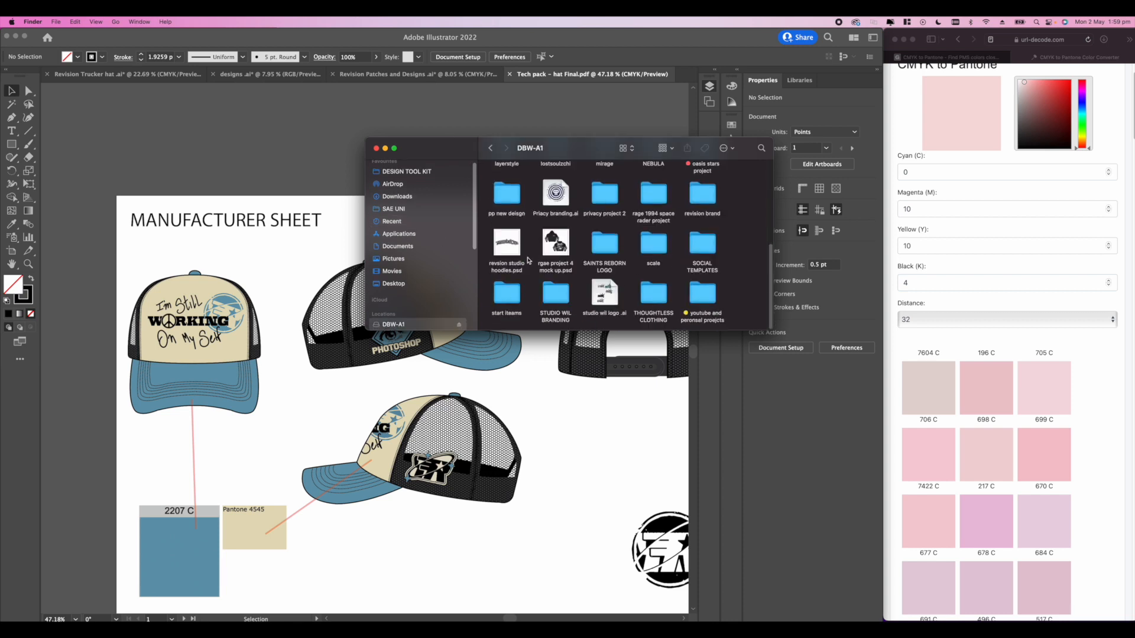
double_click(702, 195)
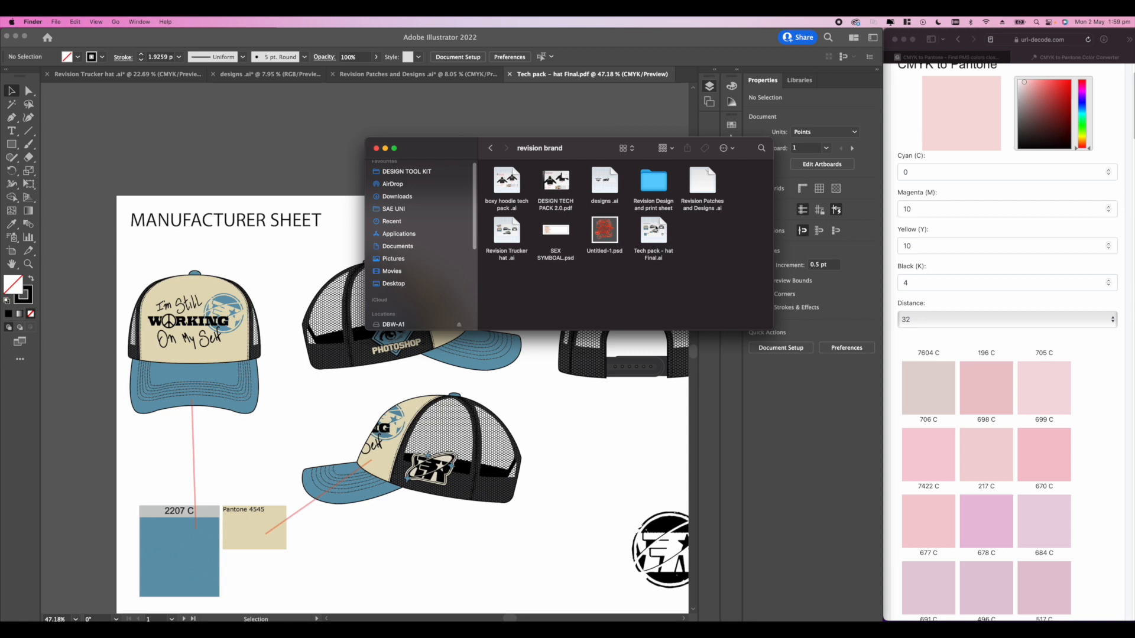
- Move "Tech pack - hat Final.pdf" out of the Revision Design and print sheet folder into its parent revision brand folder
click(658, 230)
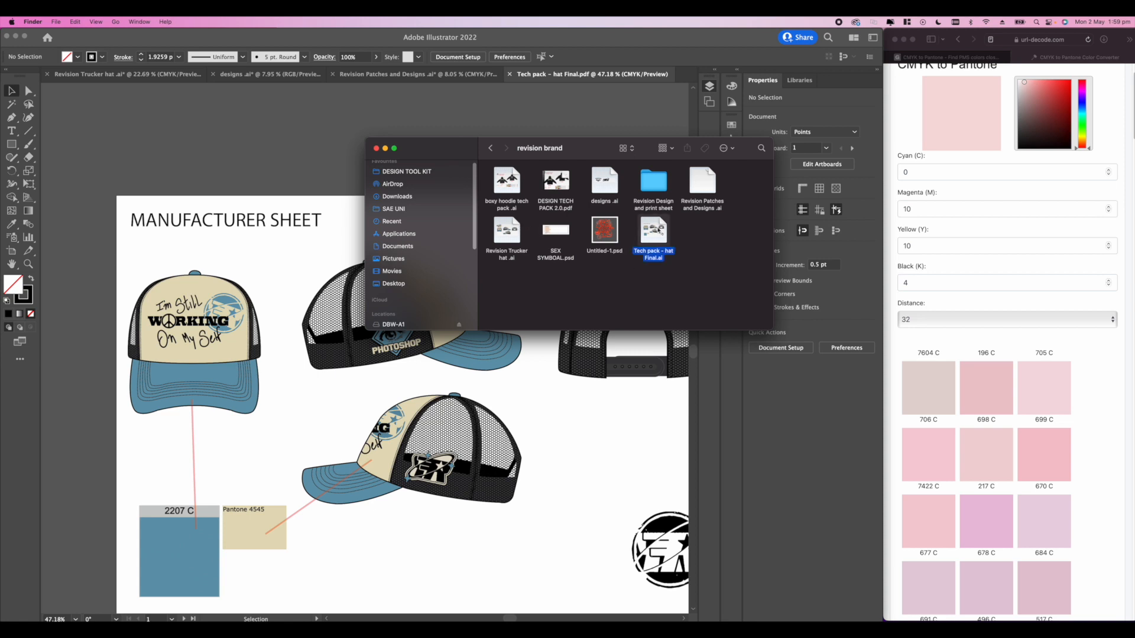
click(652, 271)
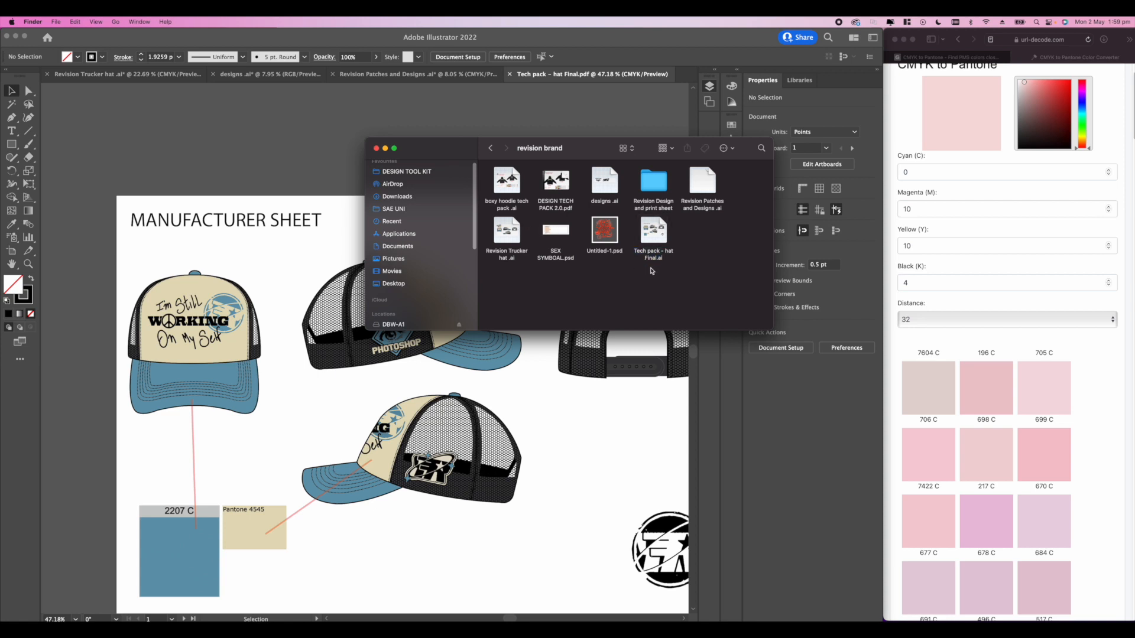
click(710, 188)
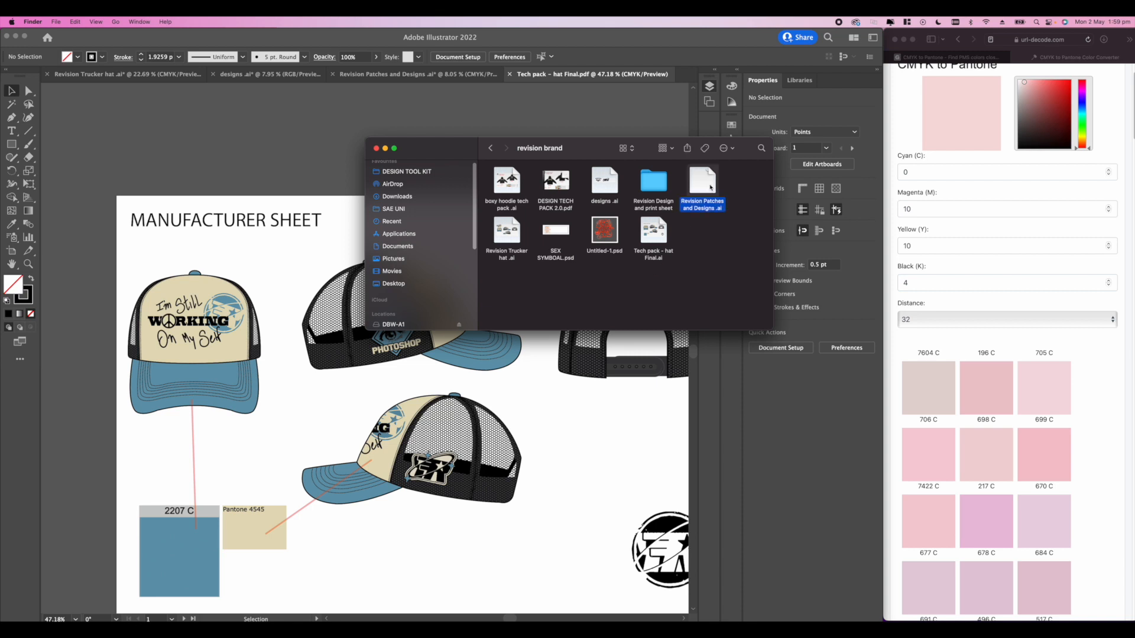
click(684, 232)
double_click(653, 182)
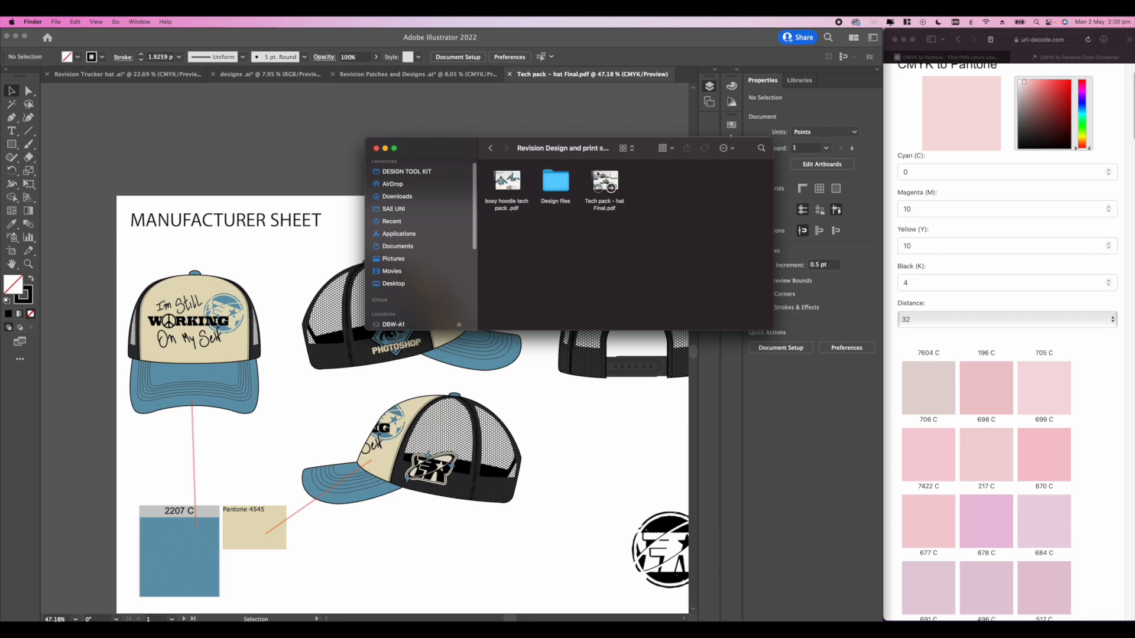
drag(605, 182, 492, 149)
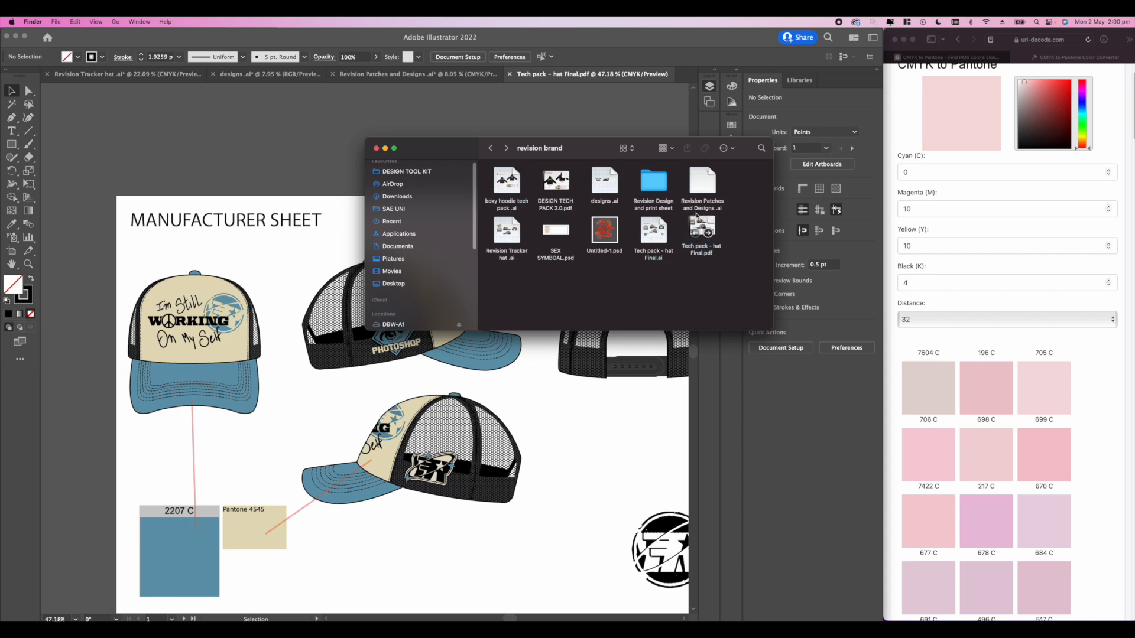
- Open "Tech pack - hat Final.pdf" in Preview and look through the manufacturer sheet and the design pages
double_click(703, 232)
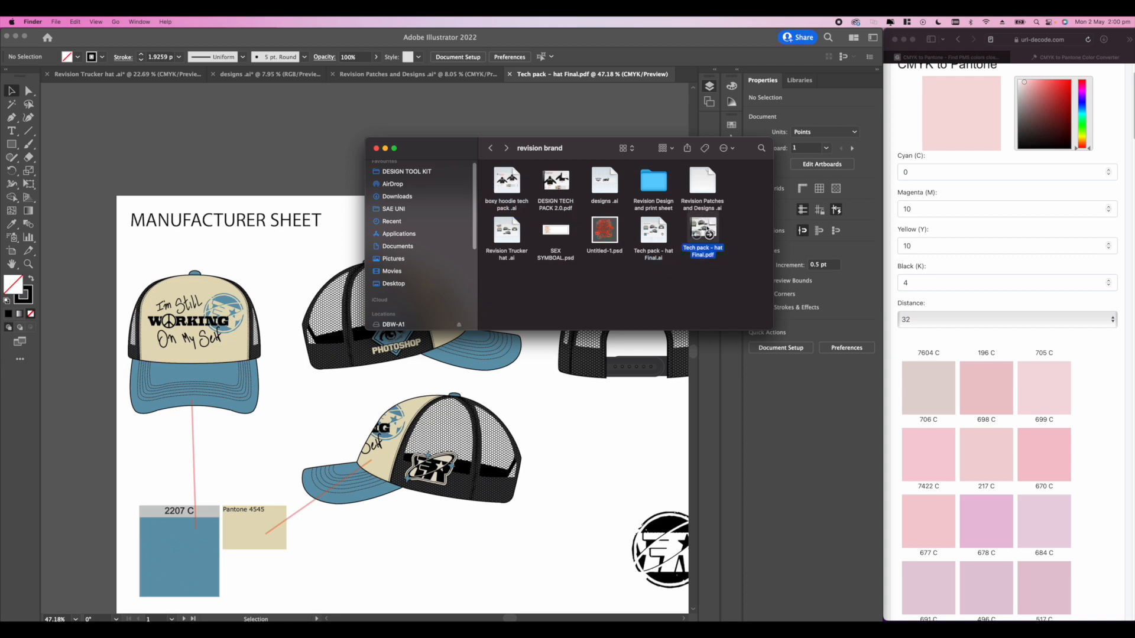
scroll(540, 220, down, 3)
scroll(540, 220, up, 3)
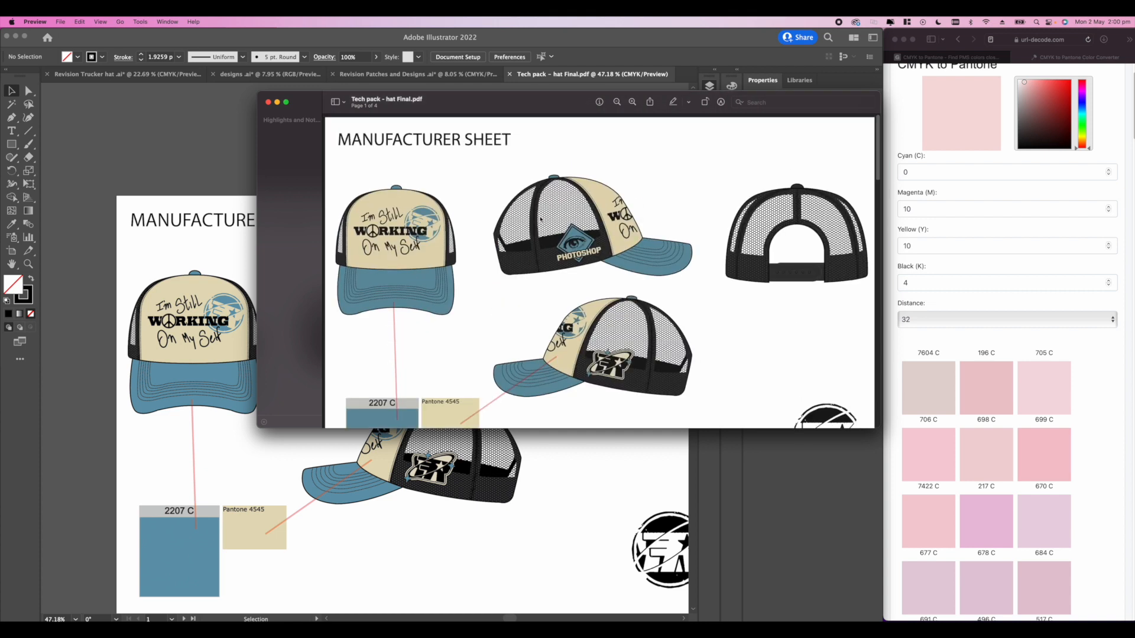
scroll(540, 219, down, 10)
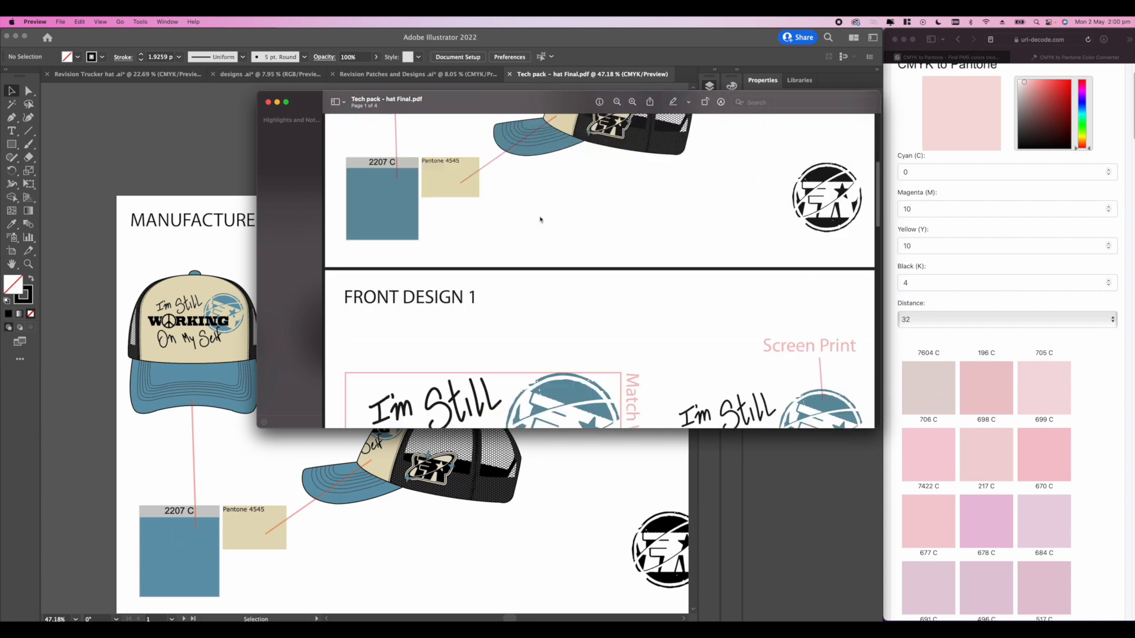
scroll(539, 220, down, 15)
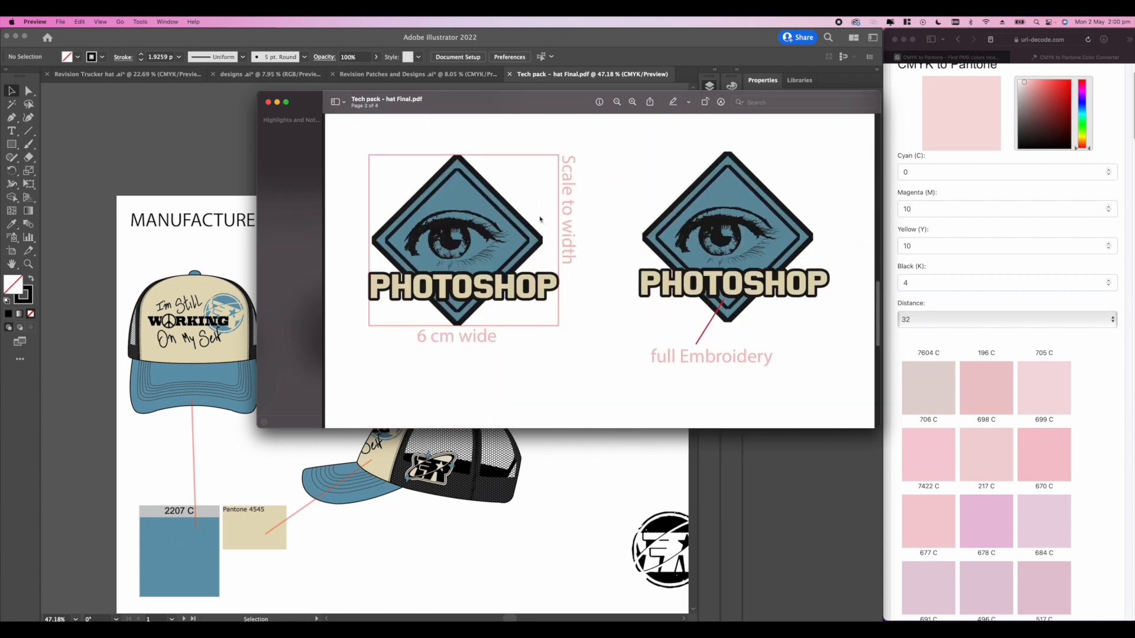
scroll(539, 219, up, 20)
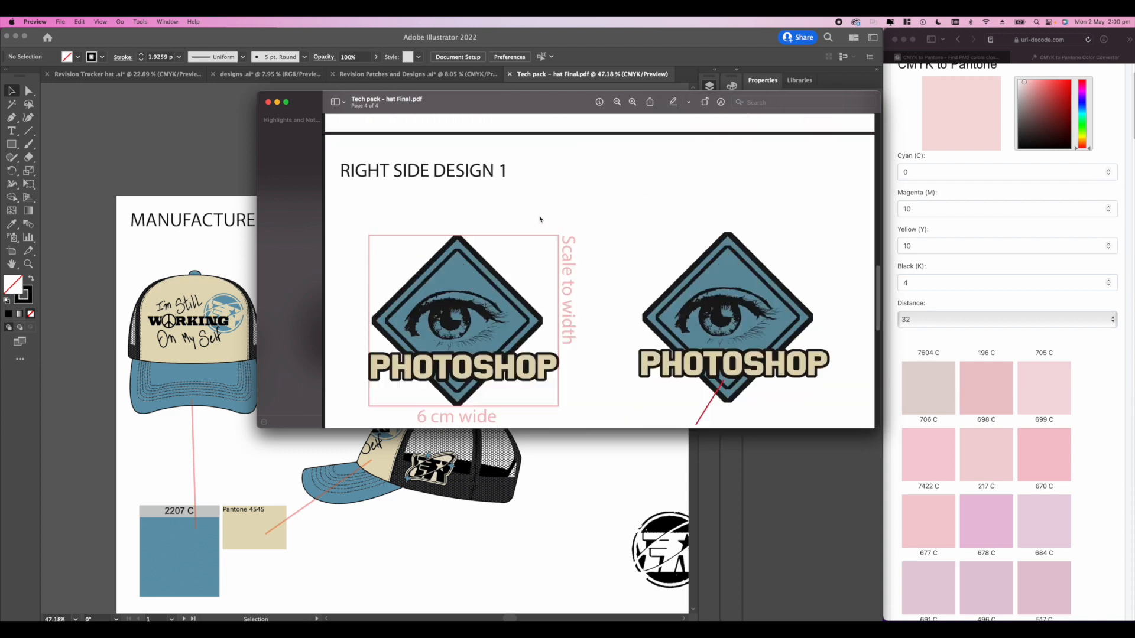
scroll(462, 209, down, 10)
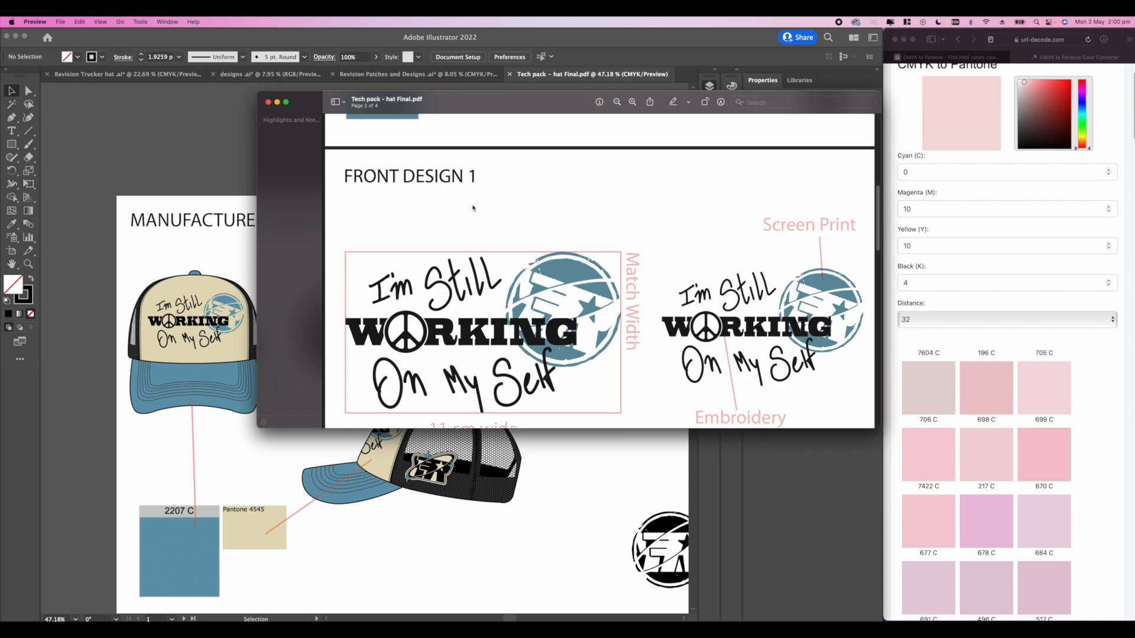
- View the tech pack's manufacturer sheet page in full screen and return to the normal window
click(286, 102)
scroll(517, 177, up, 10)
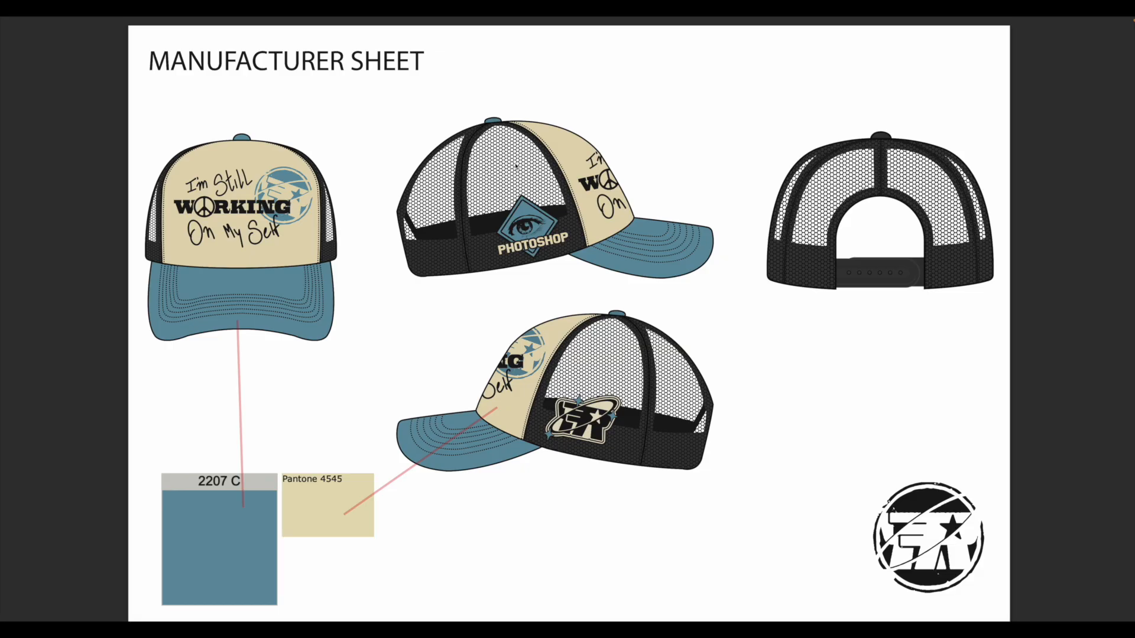
key(Escape)
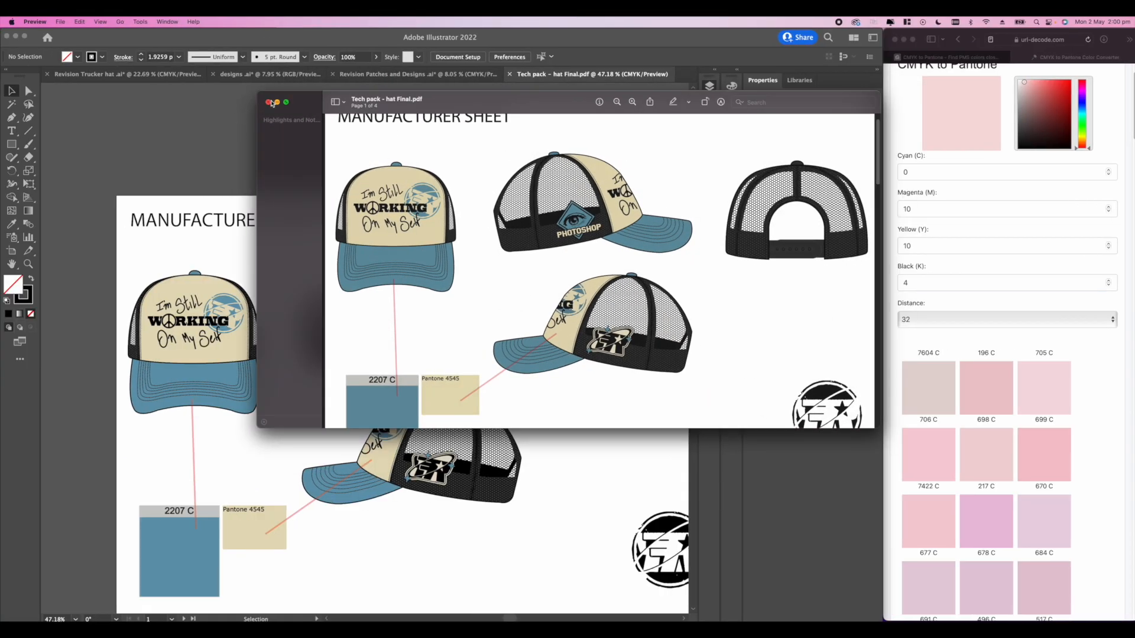